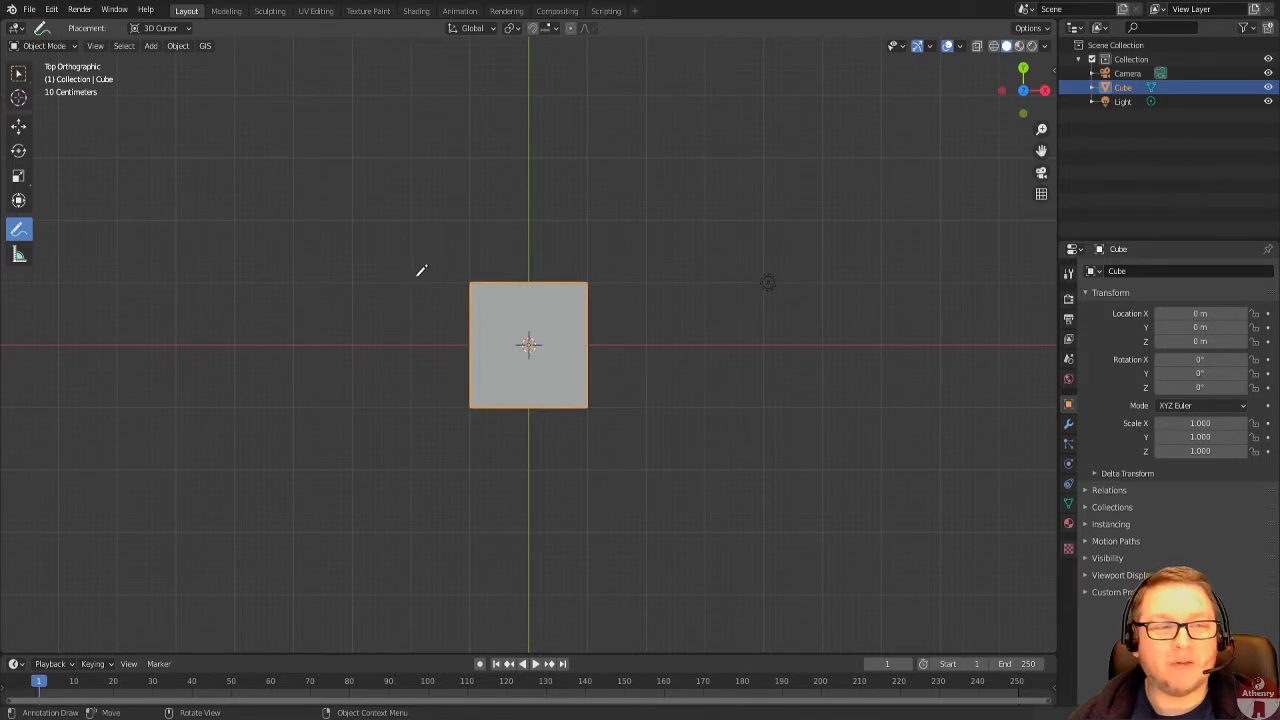
# Sketch an annotation around the cube showing a tapered central block with an angled wing on each side.
pyautogui.moveTo(419, 279)
pyautogui.mouseDown()
pyautogui.moveTo(676, 277)
pyautogui.moveTo(601, 411)
pyautogui.moveTo(488, 420)
pyautogui.moveTo(470, 410)
pyautogui.moveTo(419, 279)
pyautogui.moveTo(309, 474)
pyautogui.moveTo(443, 555)
pyautogui.moveTo(480, 418)
pyautogui.mouseUp()
pyautogui.moveTo(599, 420); pyautogui.dragTo(665, 550)
pyautogui.moveTo(679, 284)
pyautogui.mouseDown()
pyautogui.moveTo(760, 500)
pyautogui.moveTo(671, 548)
pyautogui.mouseUp()
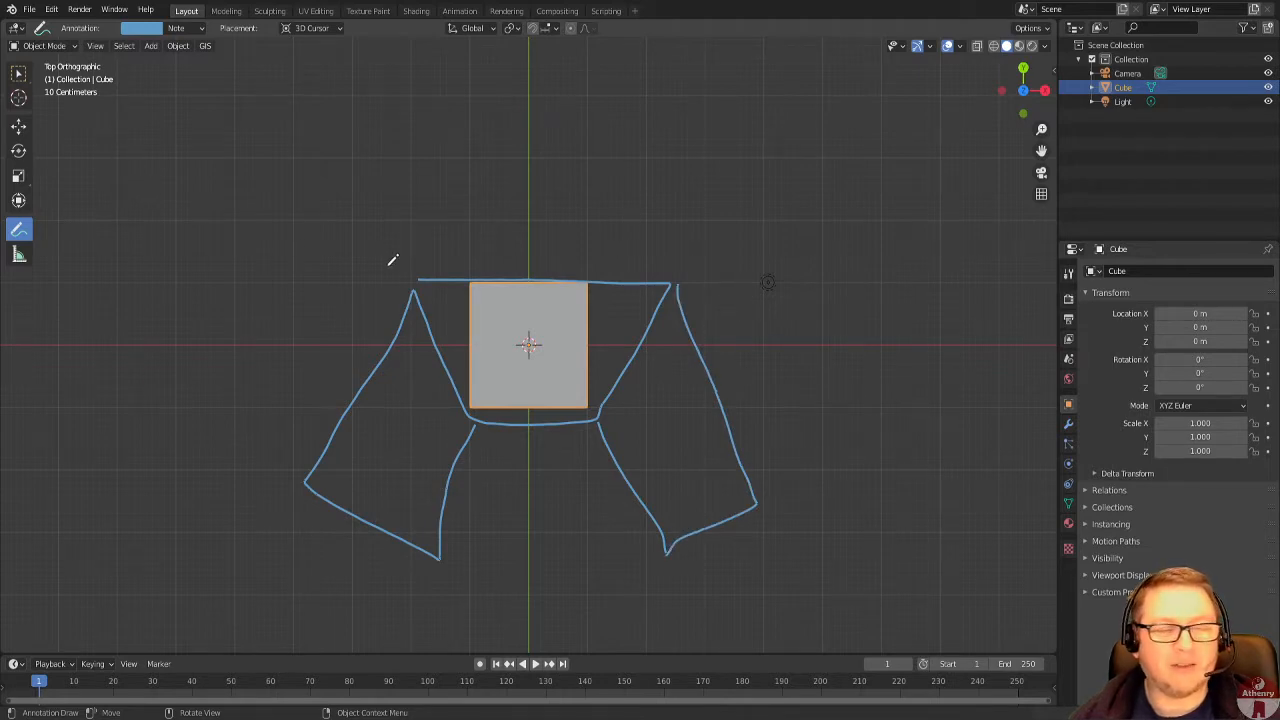
# Undo the annotation strokes around the cube.
pyautogui.hotkey('ctrl', 'z')
pyautogui.hotkey('ctrl', 'z')
pyautogui.hotkey('ctrl', 'z')
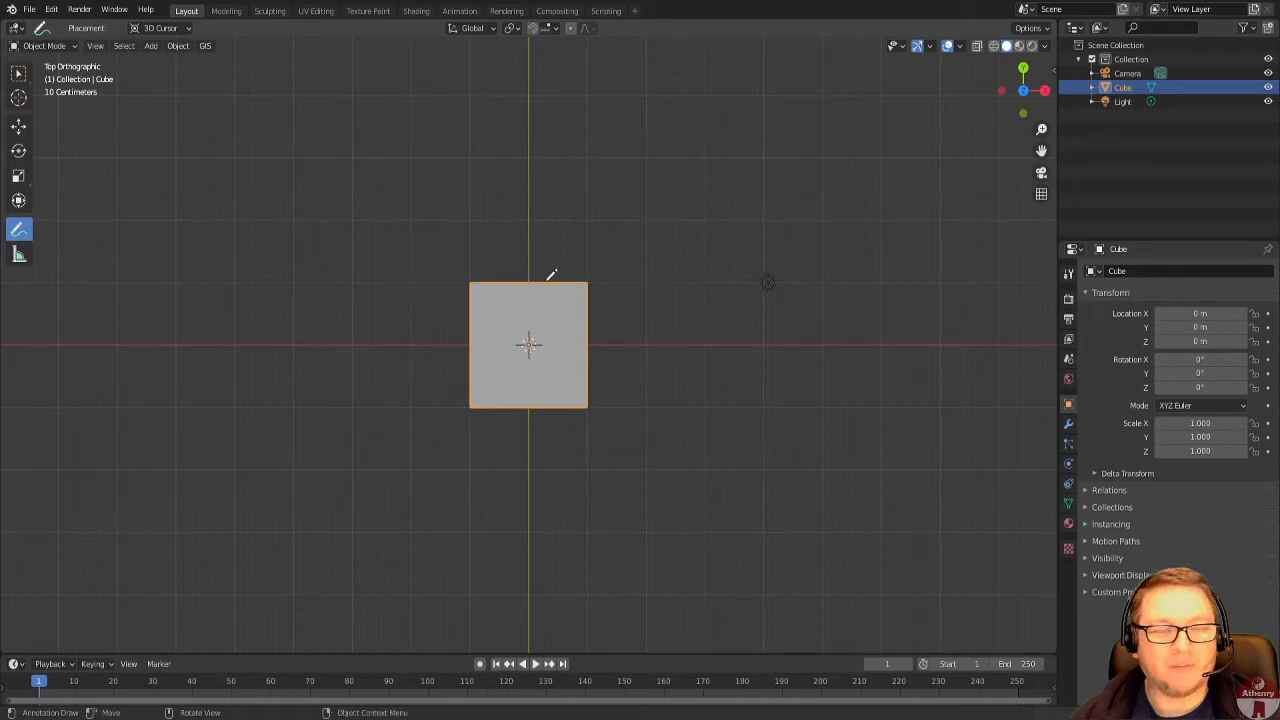
# Enter Edit Mode on the cube and add one centred loop cut that splits it in half along the X axis.
pyautogui.click(40, 46)
pyautogui.click(43, 77)
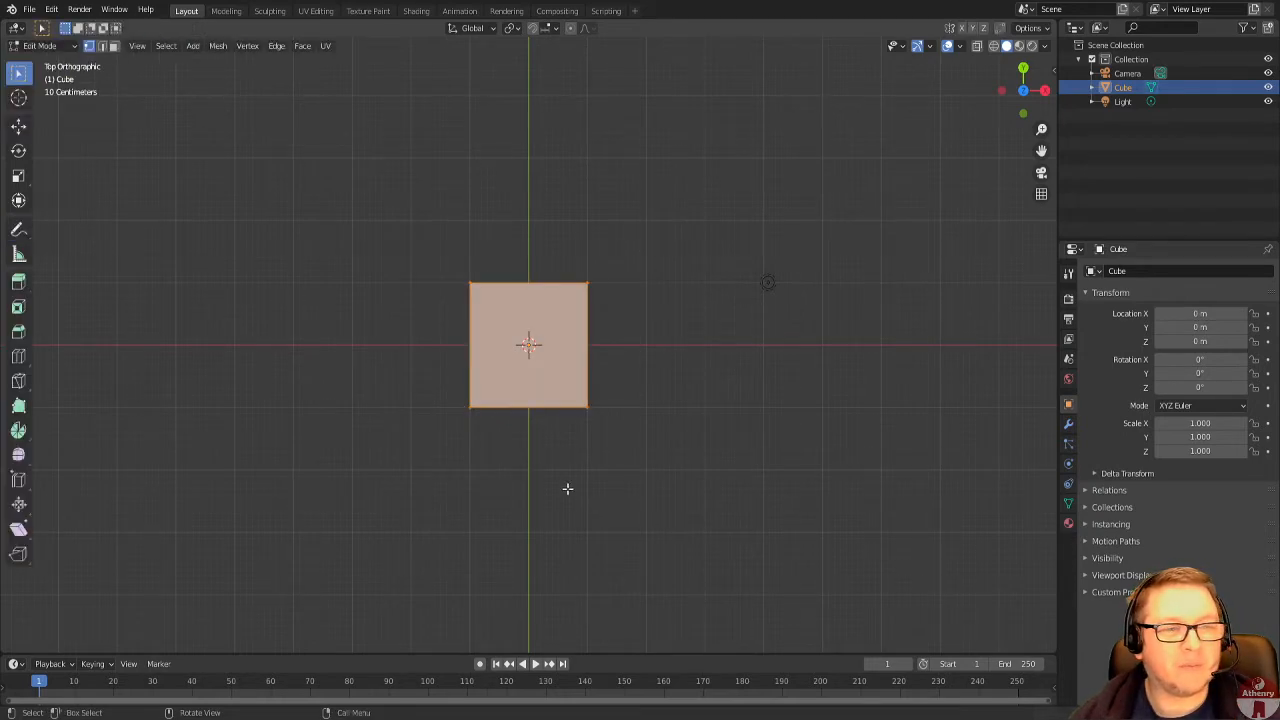
pyautogui.moveTo(566, 486); pyautogui.dragTo(574, 419, button='middle')
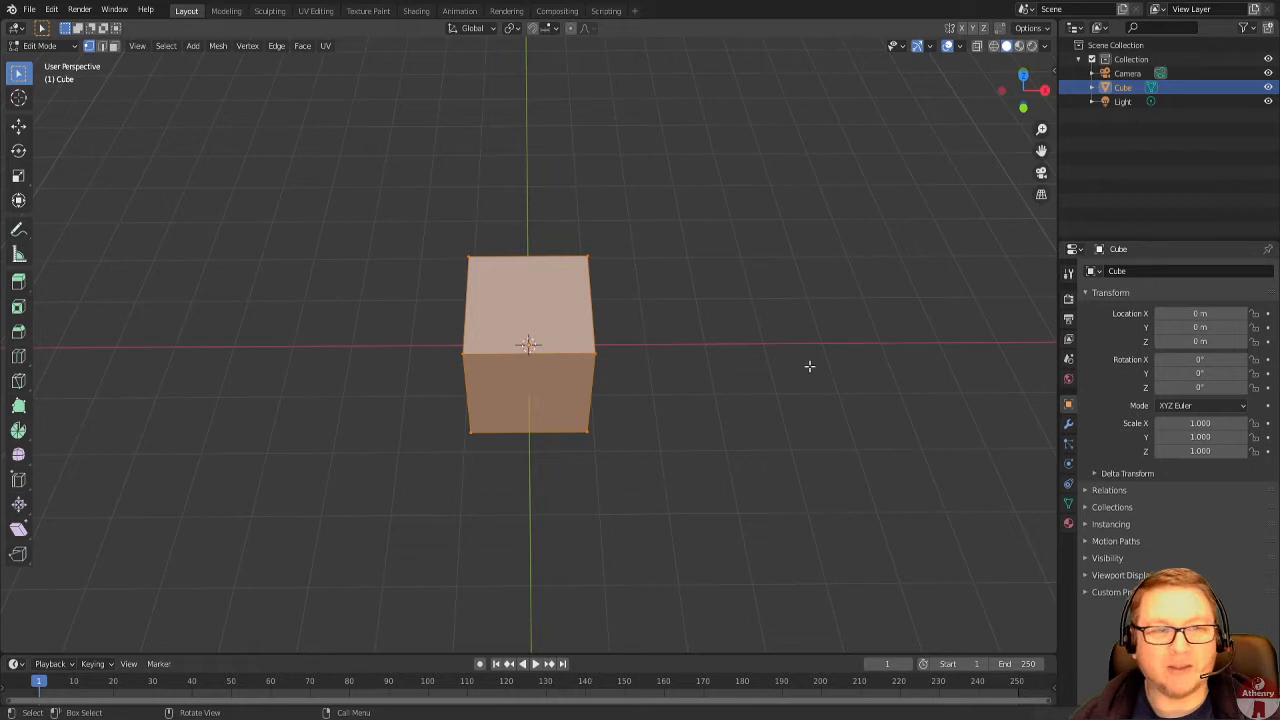
pyautogui.scroll(1, 591, 422)
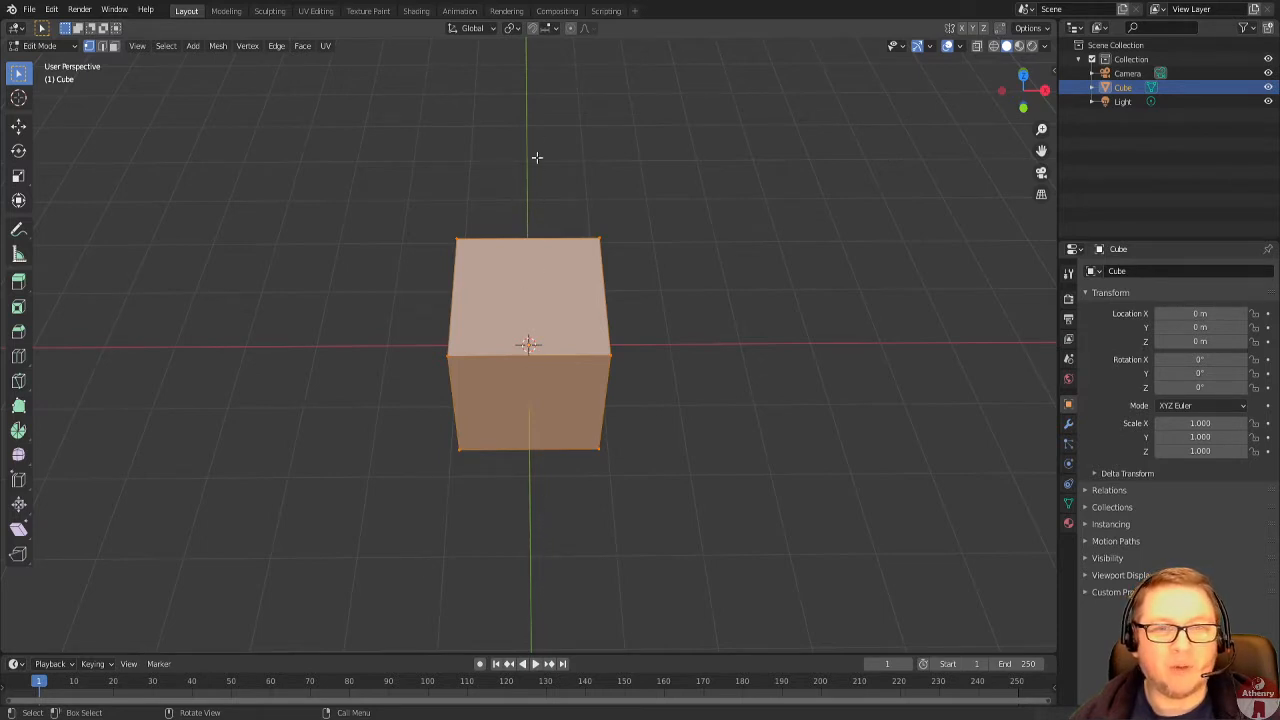
pyautogui.hotkey('ctrl', 'r')
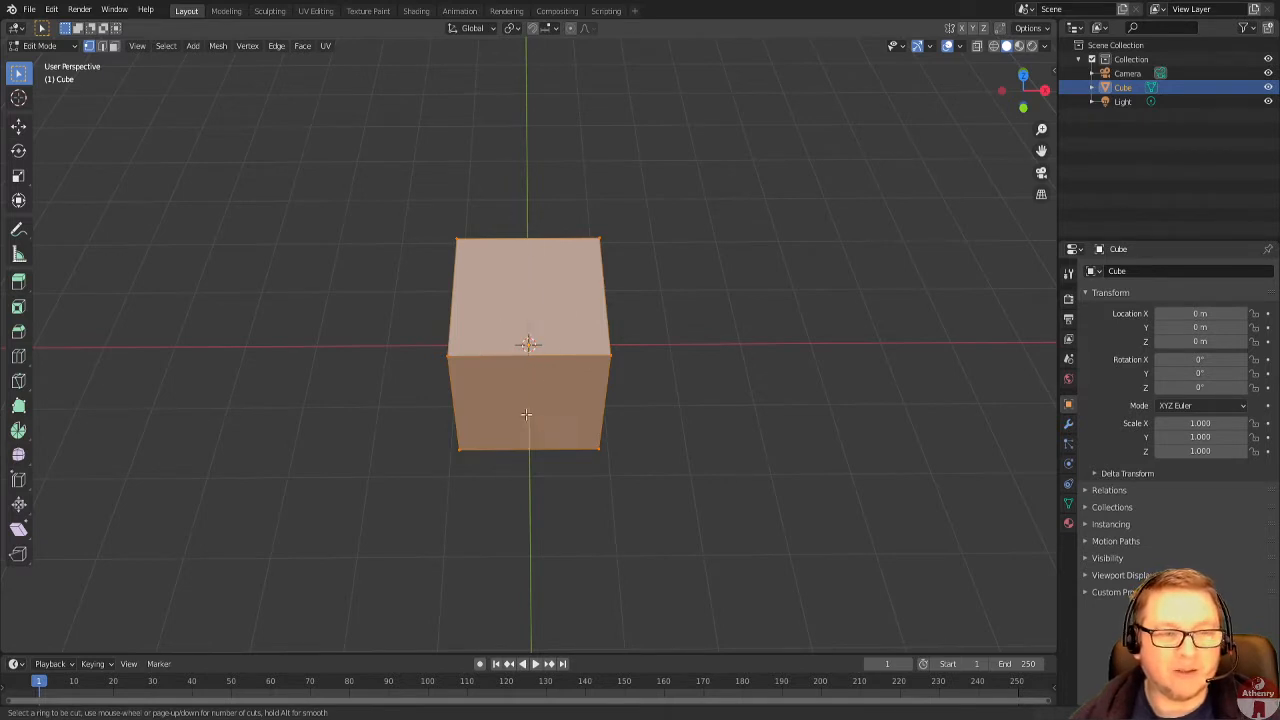
pyautogui.click(529, 362)
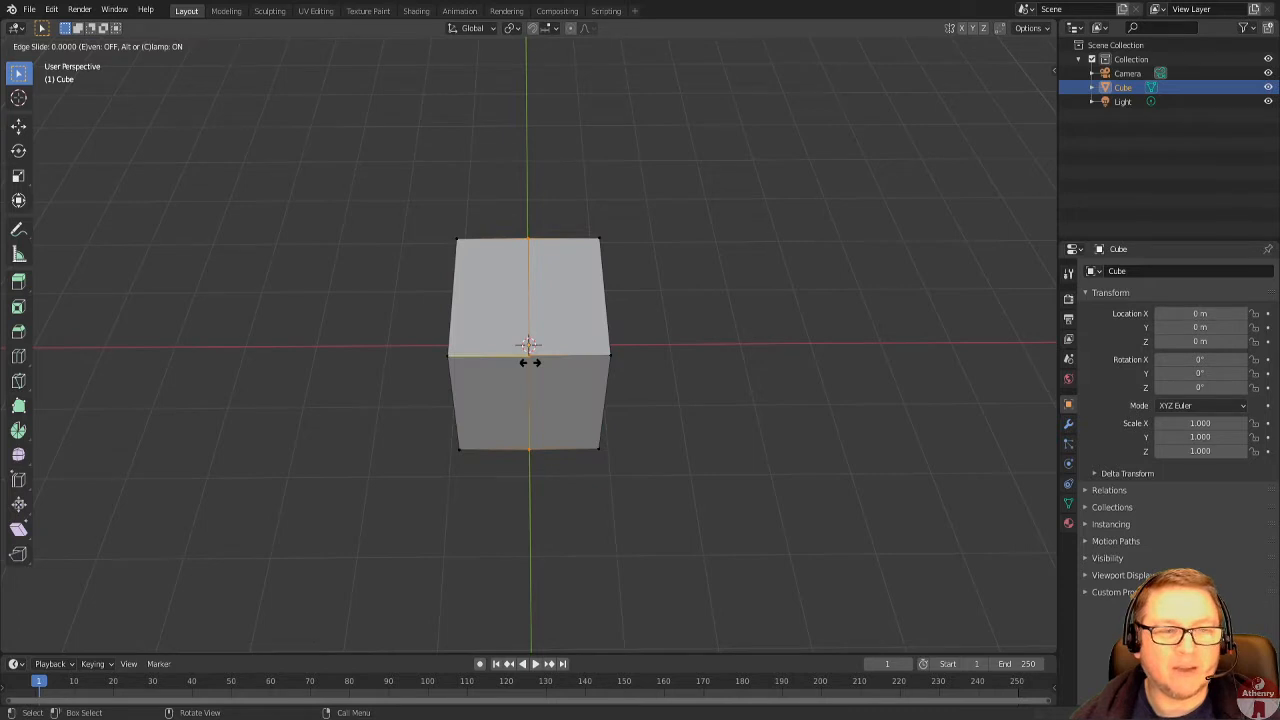
pyautogui.click(534, 380)
# Switch to face selection and select the cube's side face facing +X.
pyautogui.moveTo(614, 529); pyautogui.dragTo(574, 481, button='middle')
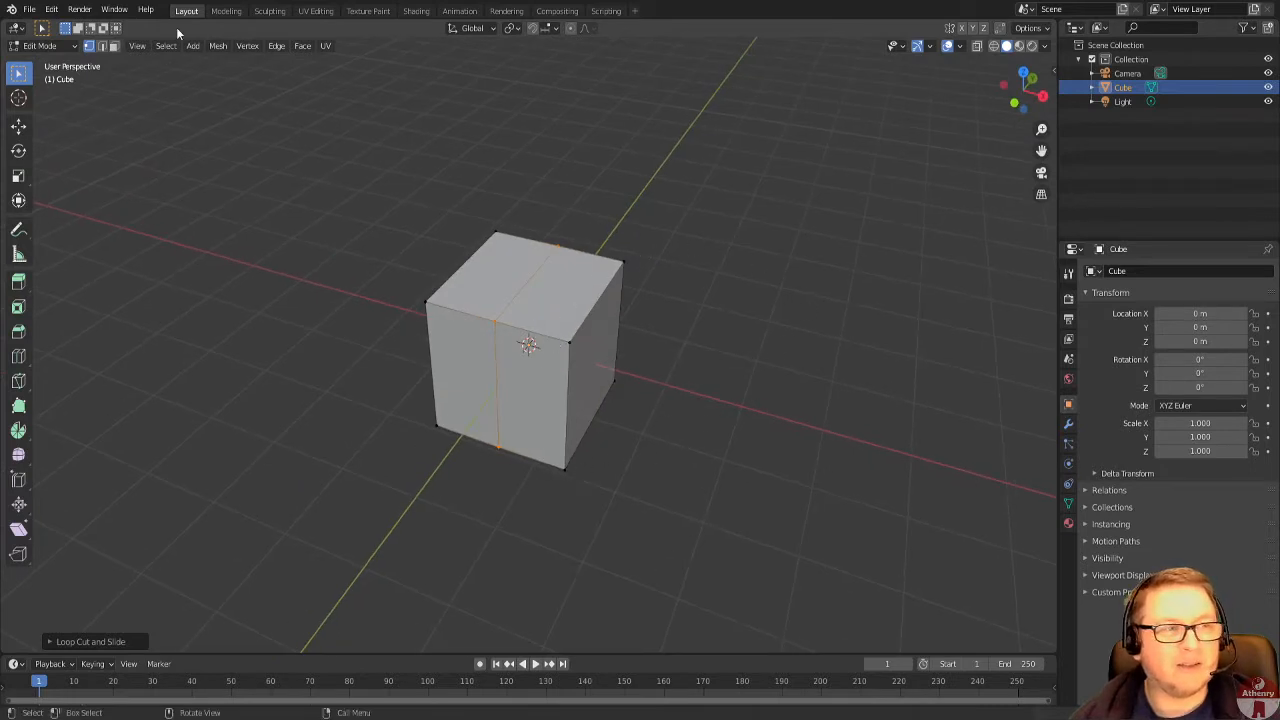
pyautogui.click(115, 46)
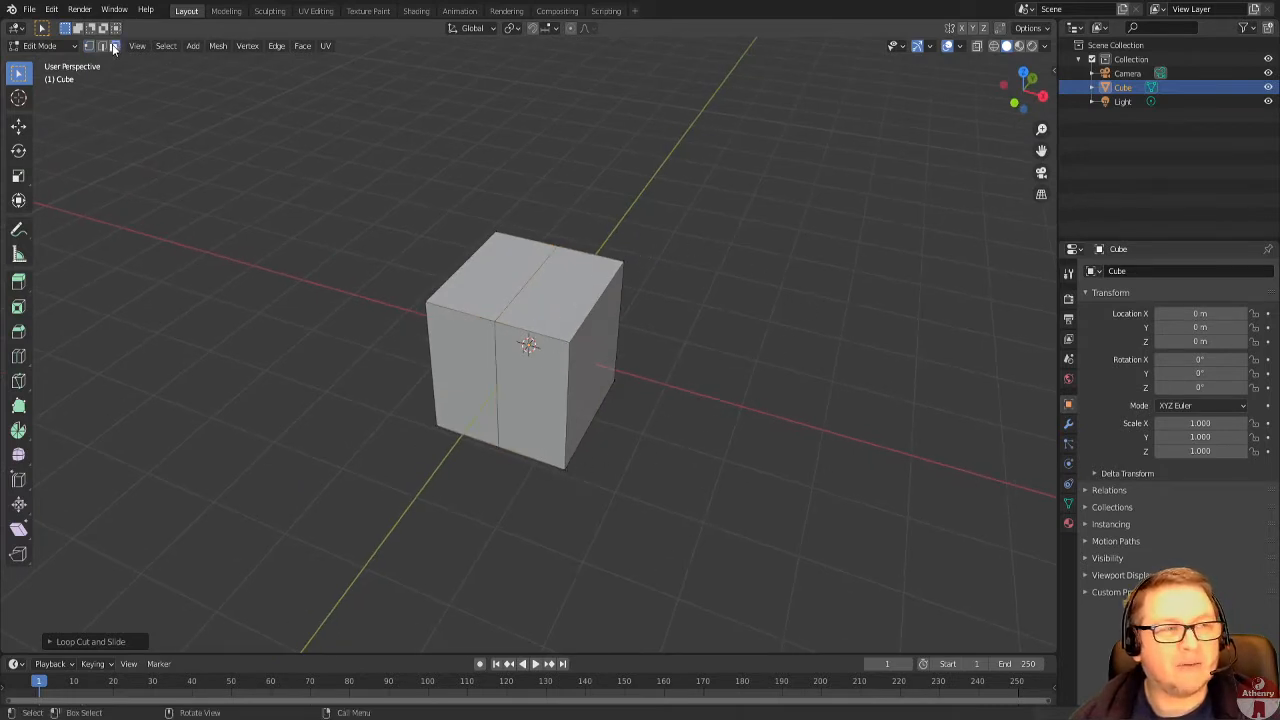
pyautogui.click(596, 368)
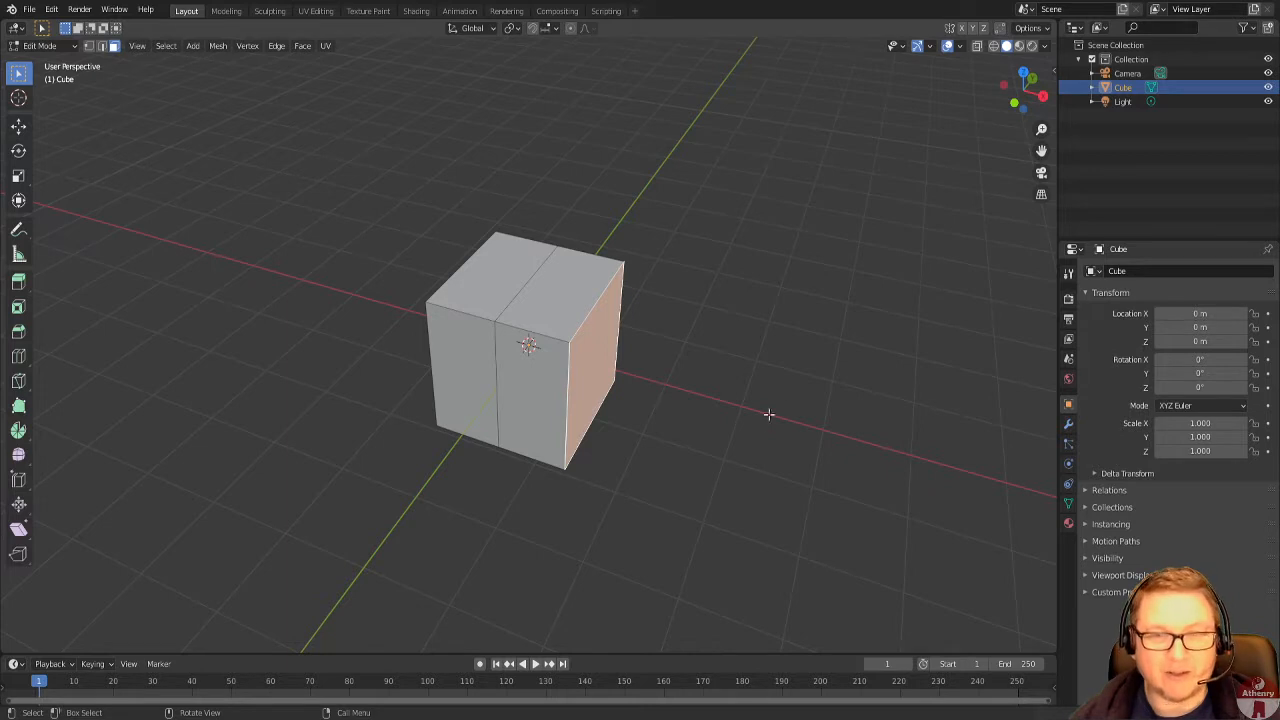
# Enable the Screencast Keys display in the viewport and hide the sidebar again.
pyautogui.press('n')
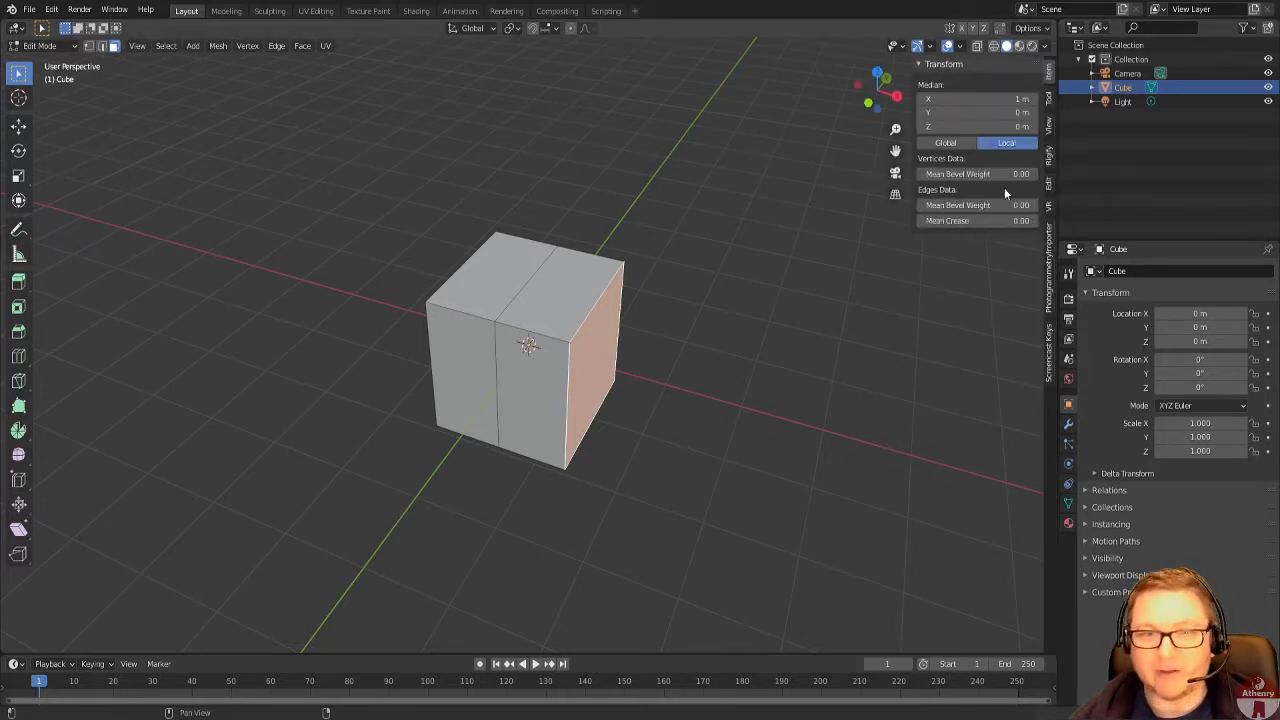
pyautogui.click(1048, 365)
pyautogui.click(929, 64)
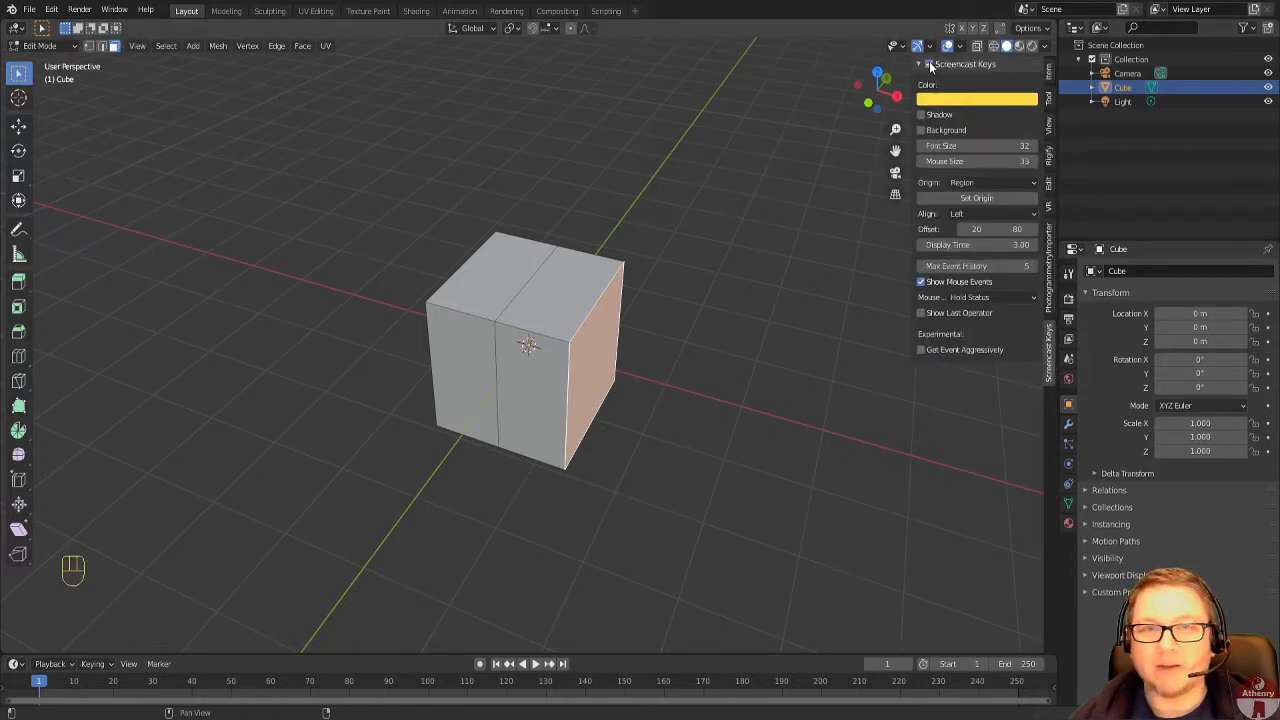
pyautogui.press('n')
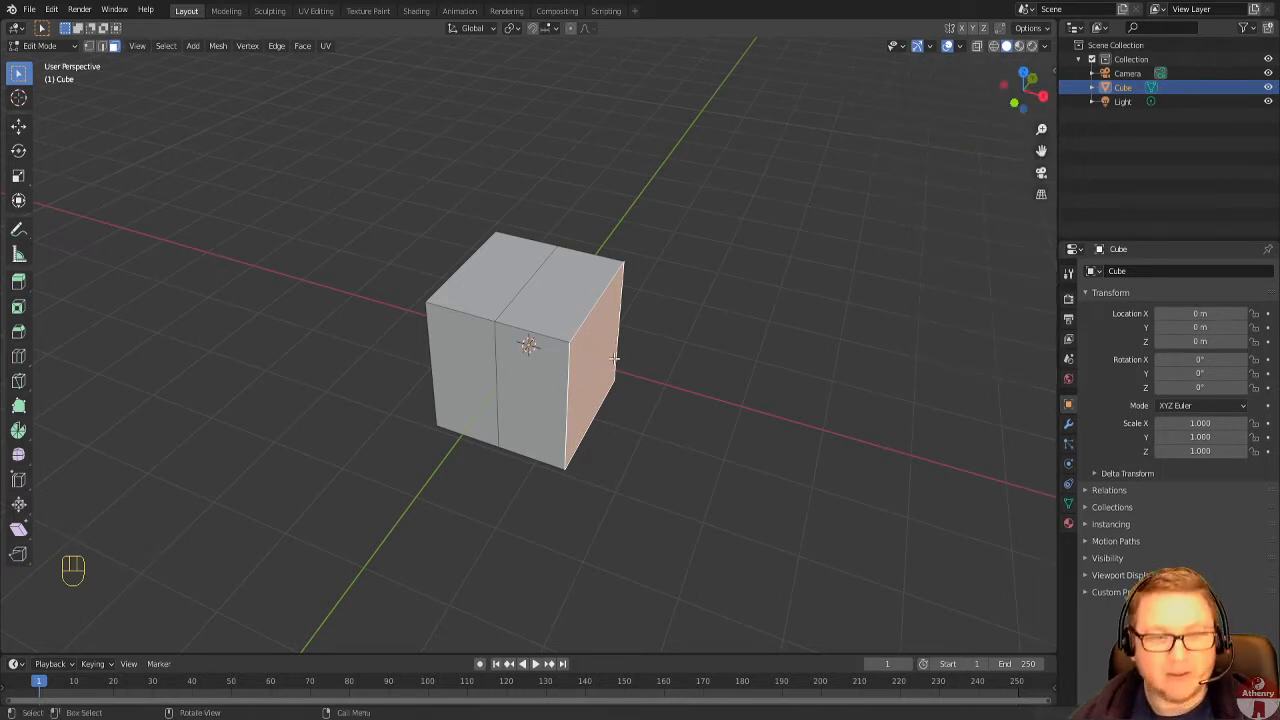
# Delete the vertices of the selected +X face so only the -X half of the cube is left.
pyautogui.press('x')
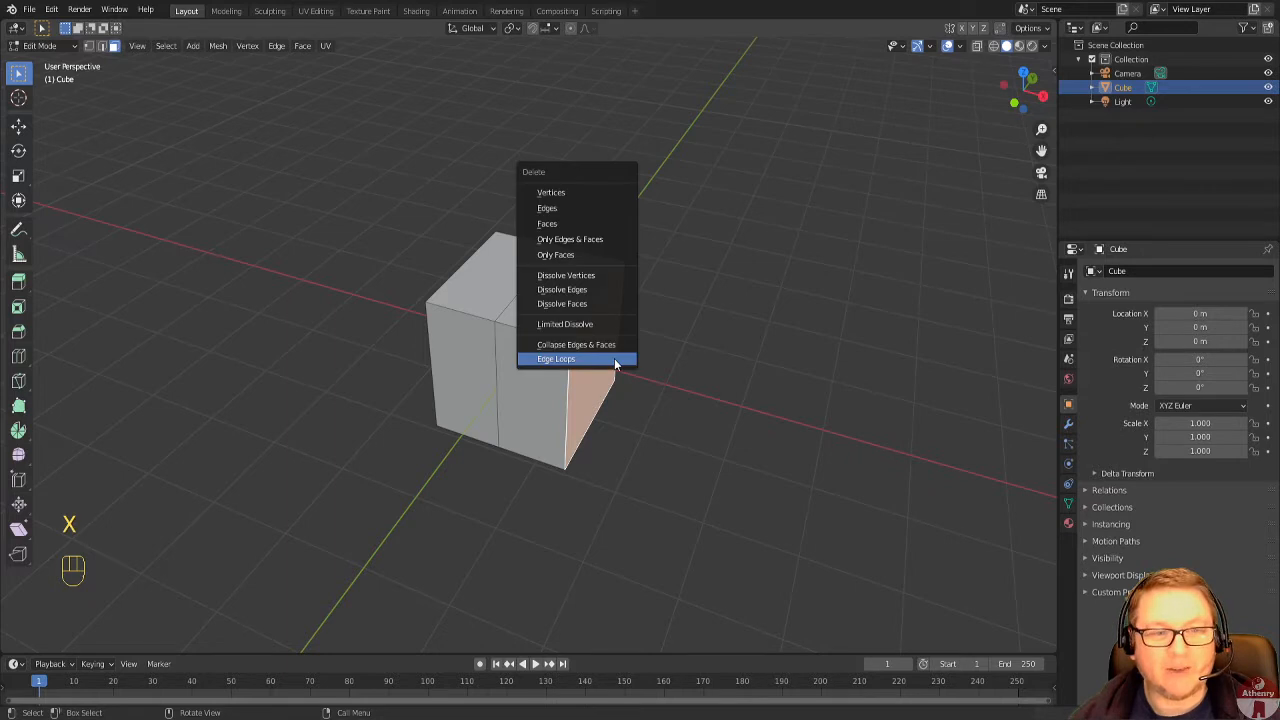
pyautogui.click(570, 193)
pyautogui.scroll(3, 628, 355)
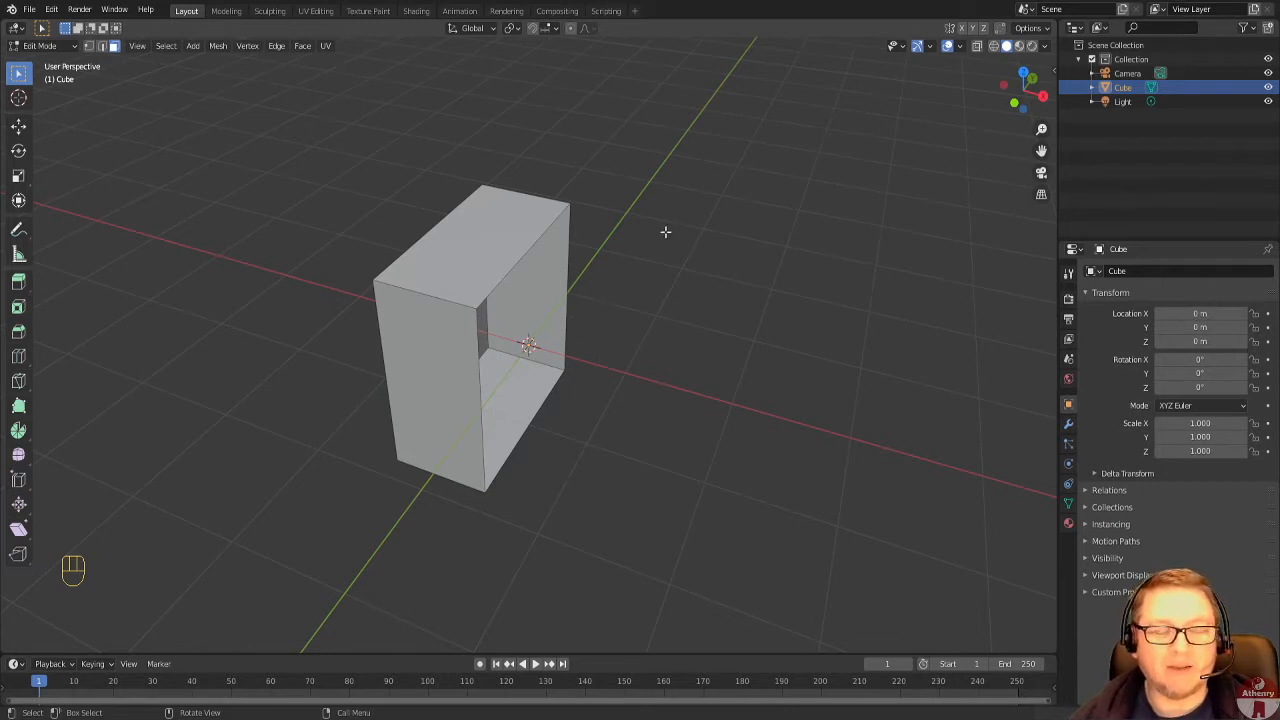
pyautogui.scroll(1, 672, 457)
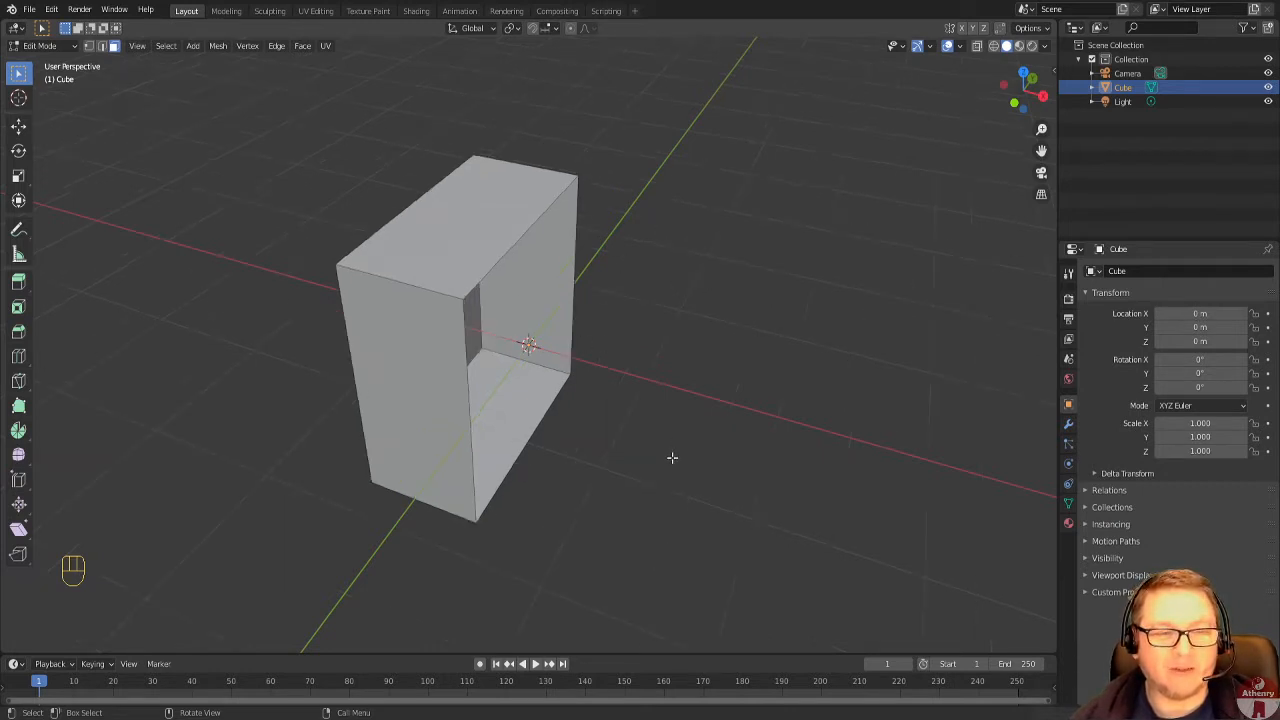
pyautogui.scroll(-2, 645, 470)
# Add a Mirror modifier to the half cube on the X axis, with Clipping enabled.
pyautogui.moveTo(643, 471)
pyautogui.mouseDown(button='middle')
pyautogui.moveTo(672, 383)
pyautogui.moveTo(663, 460)
pyautogui.mouseUp(button='middle')
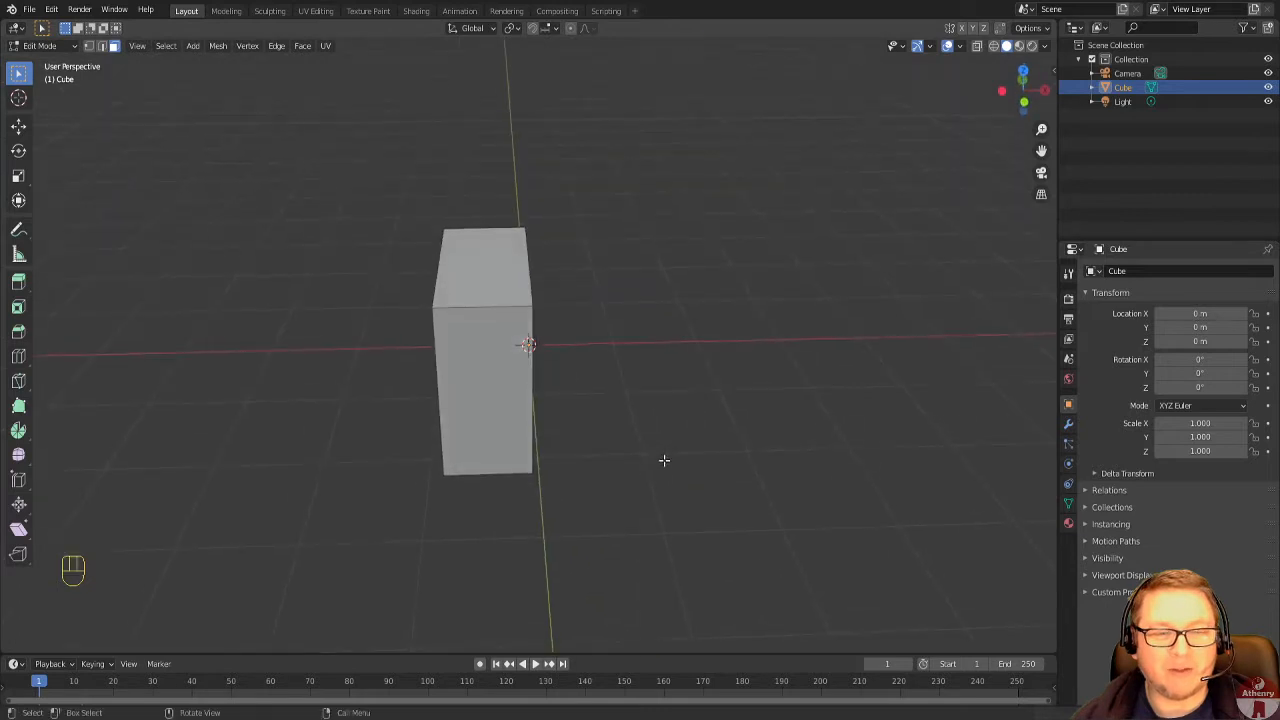
pyautogui.click(1068, 427)
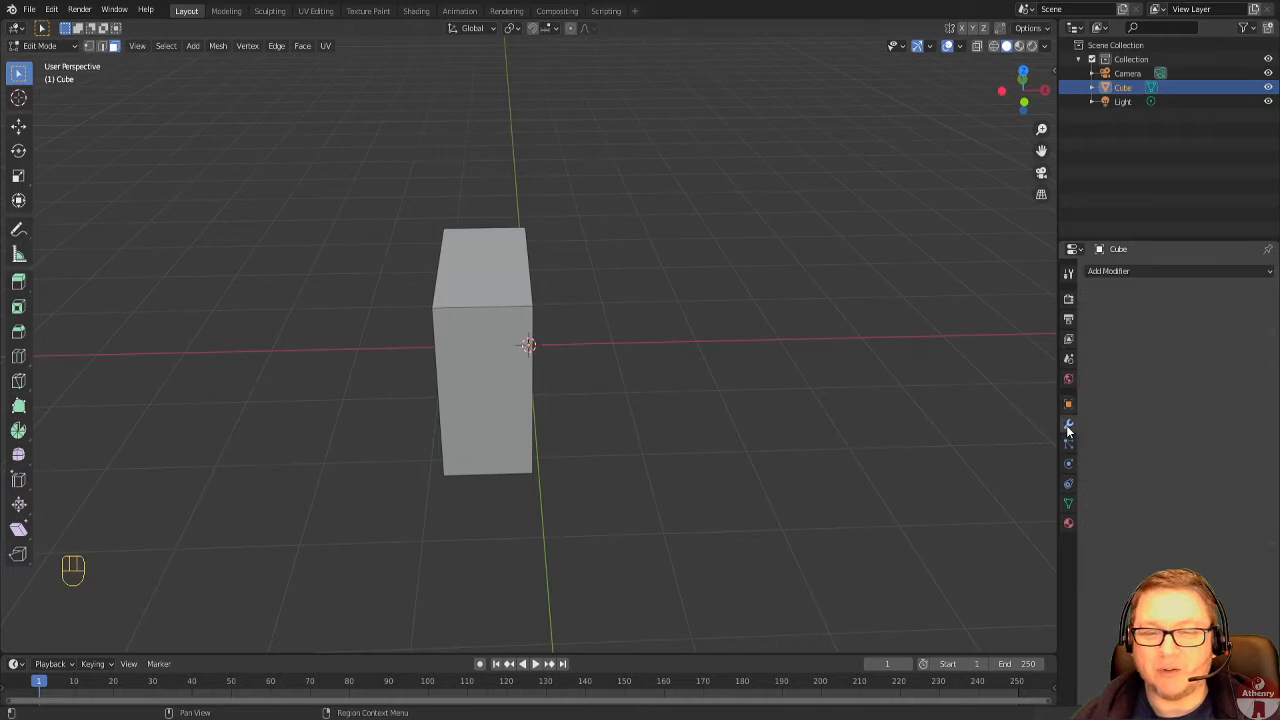
pyautogui.click(1144, 270)
pyautogui.click(1028, 416)
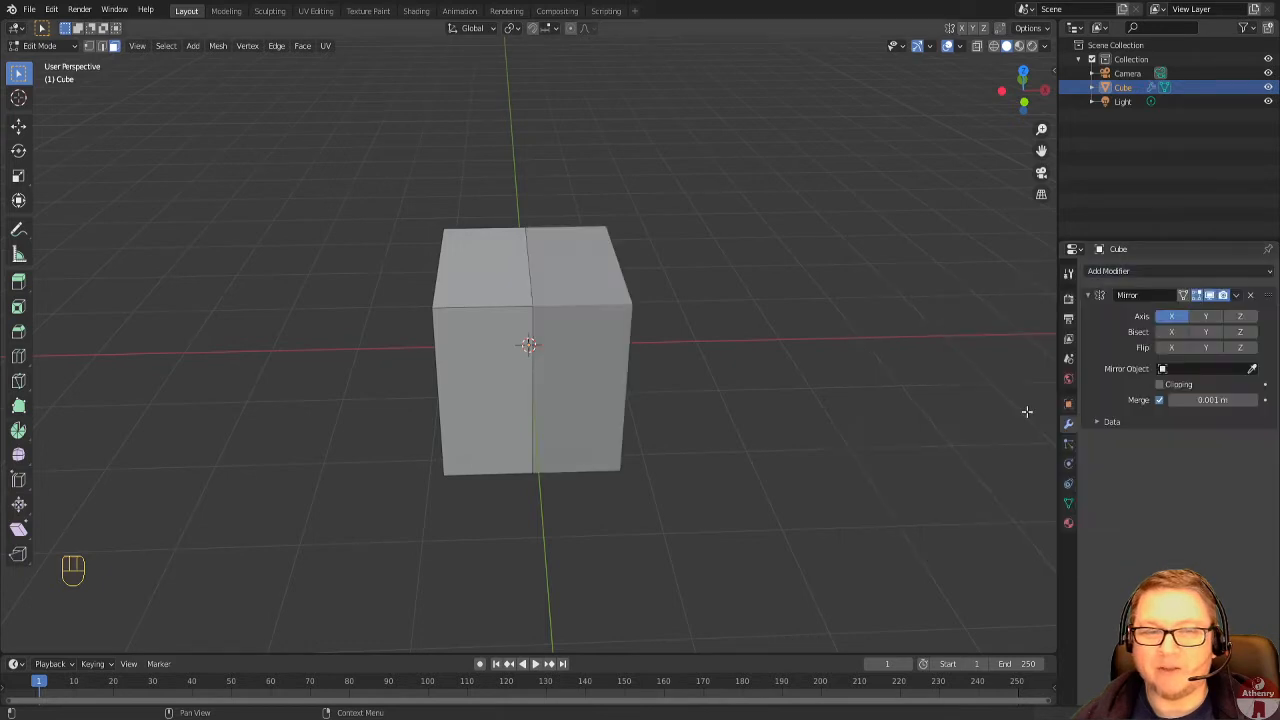
pyautogui.moveTo(893, 412); pyautogui.dragTo(864, 421, button='middle')
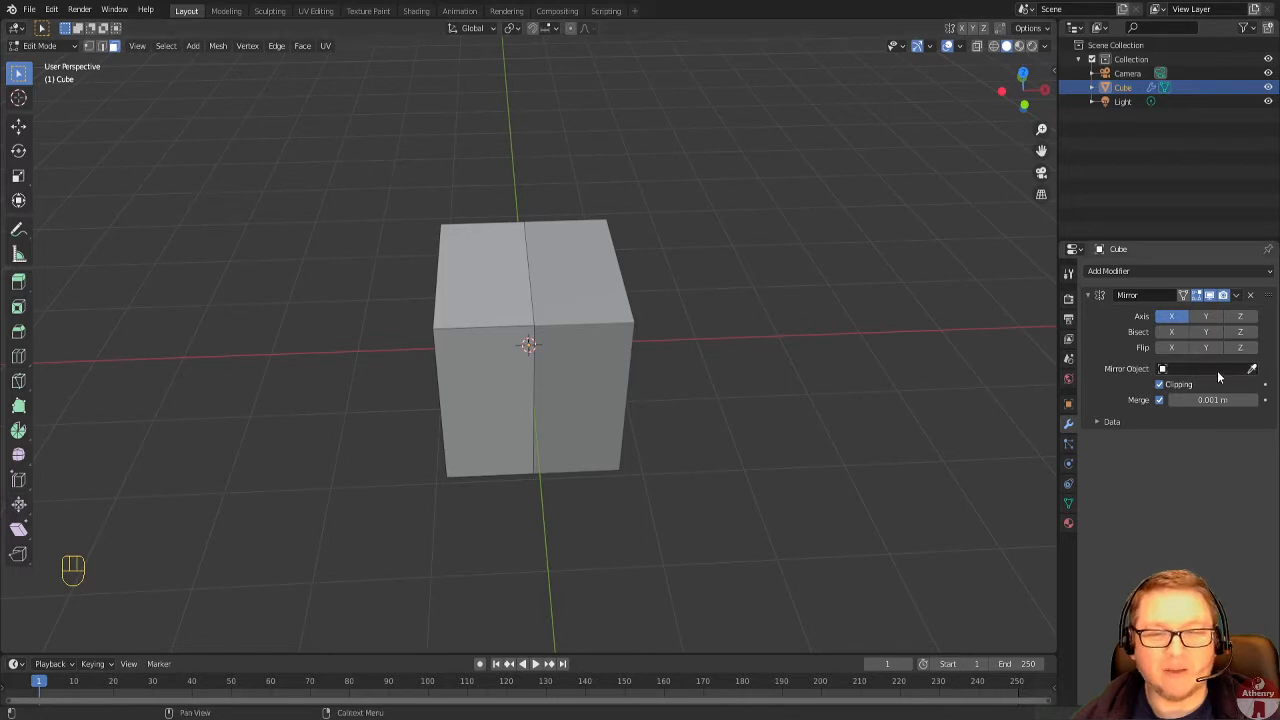
# In top view, move the vertical edge at the -X, +Y corner by about -0.65 m in X and -0.32 m in Y.
pyautogui.moveTo(493, 405); pyautogui.dragTo(491, 428, button='middle')
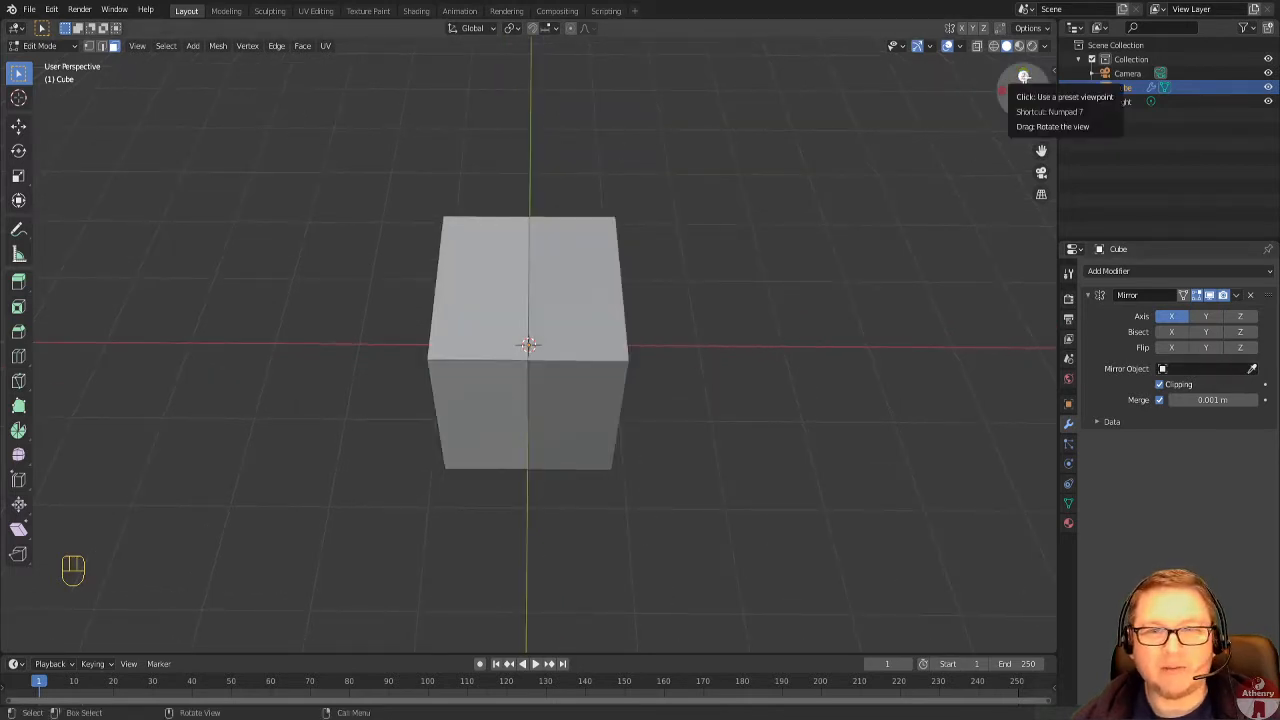
pyautogui.click(1022, 78)
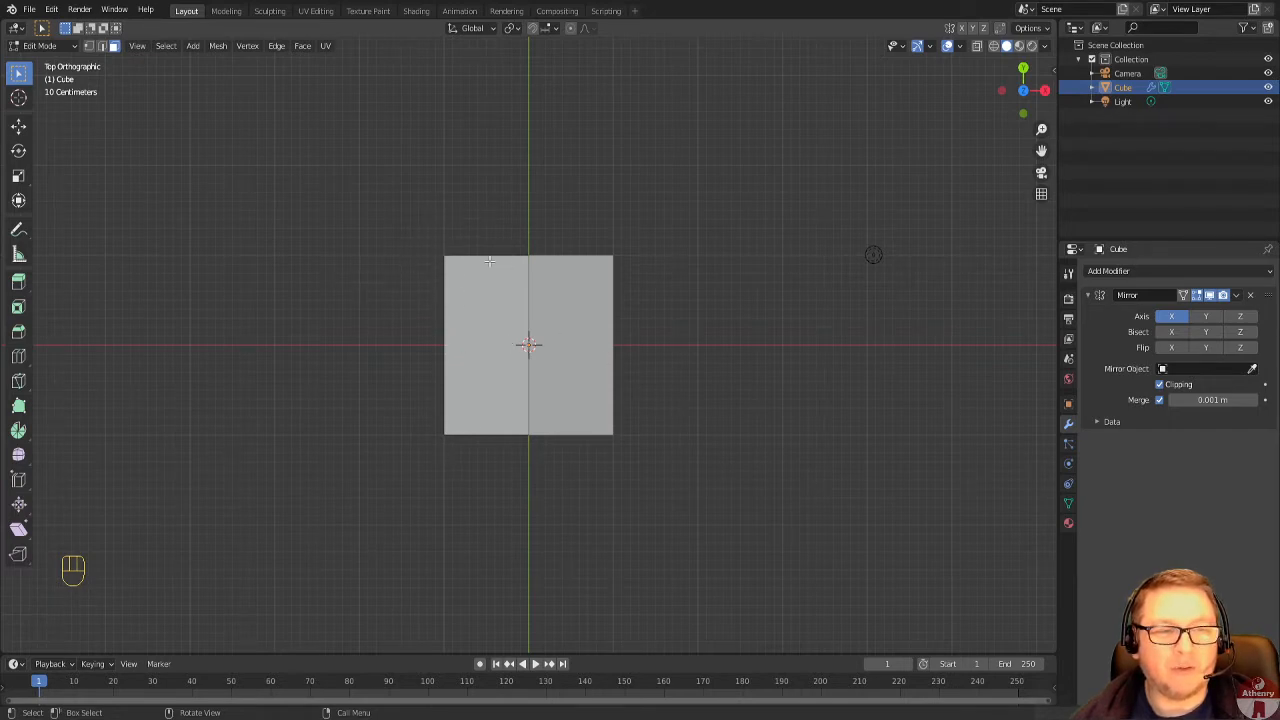
pyautogui.moveTo(420, 394); pyautogui.dragTo(428, 271, button='middle')
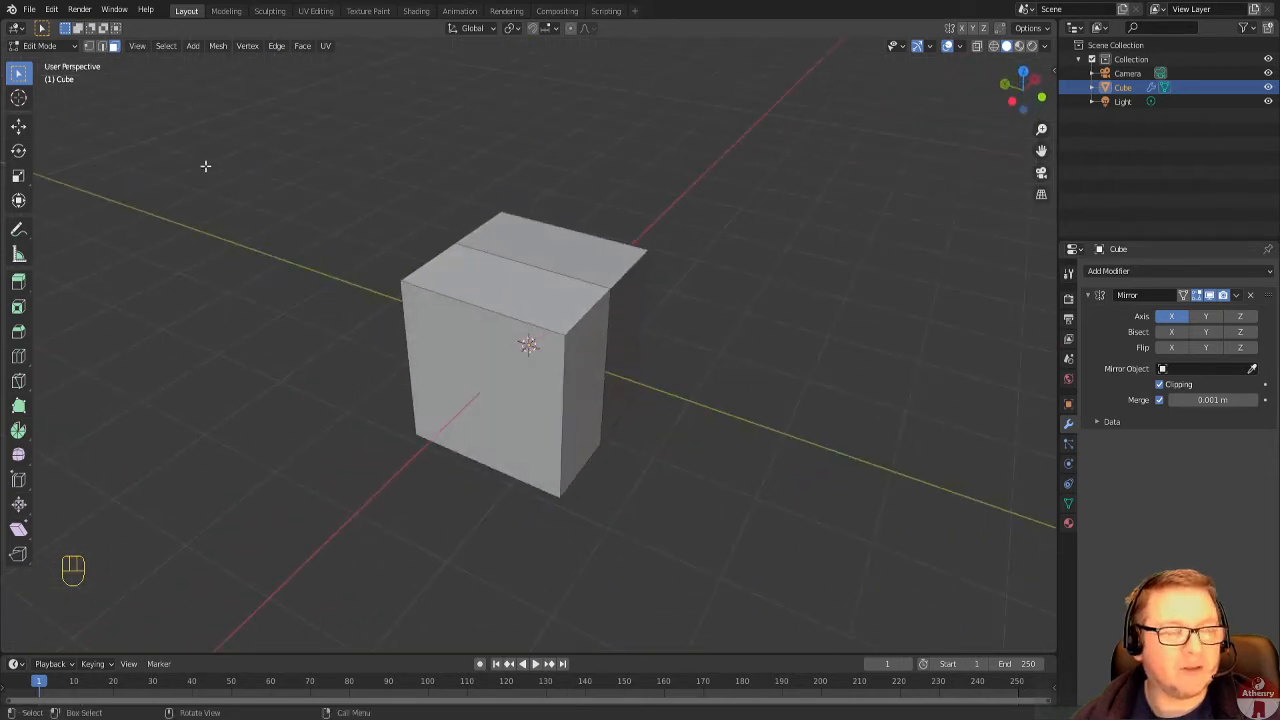
pyautogui.click(101, 46)
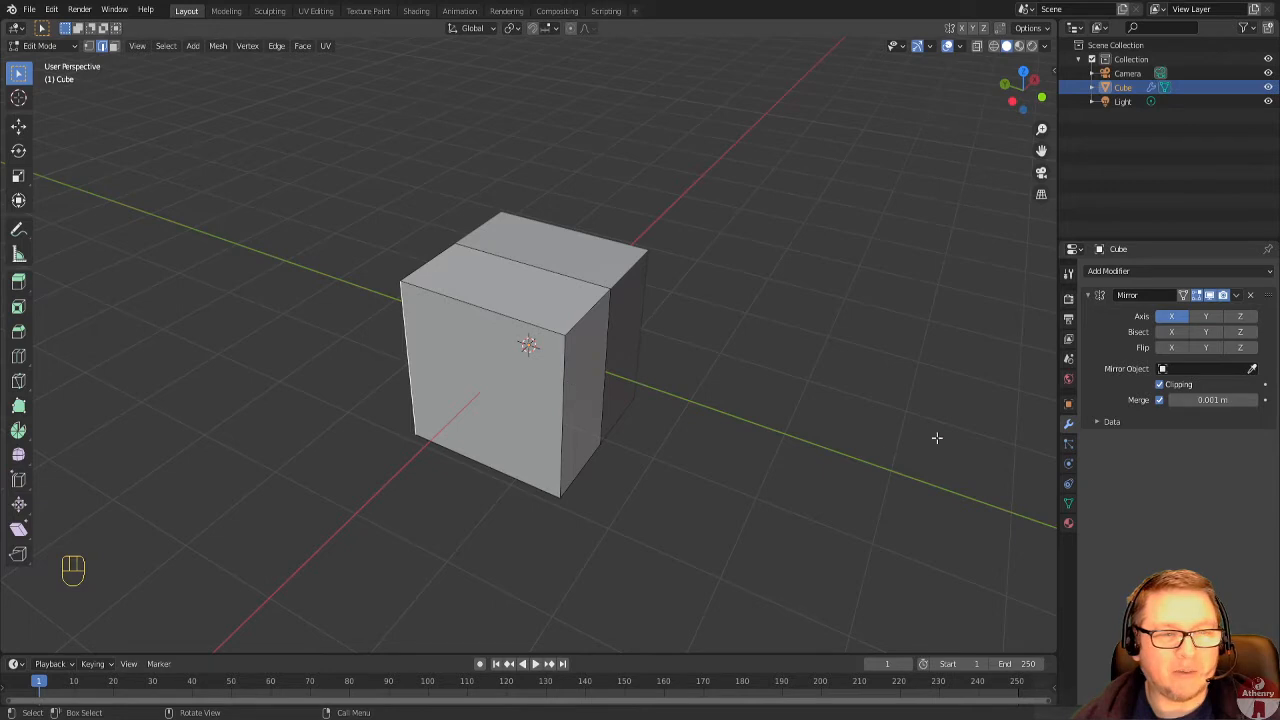
pyautogui.click(1024, 72)
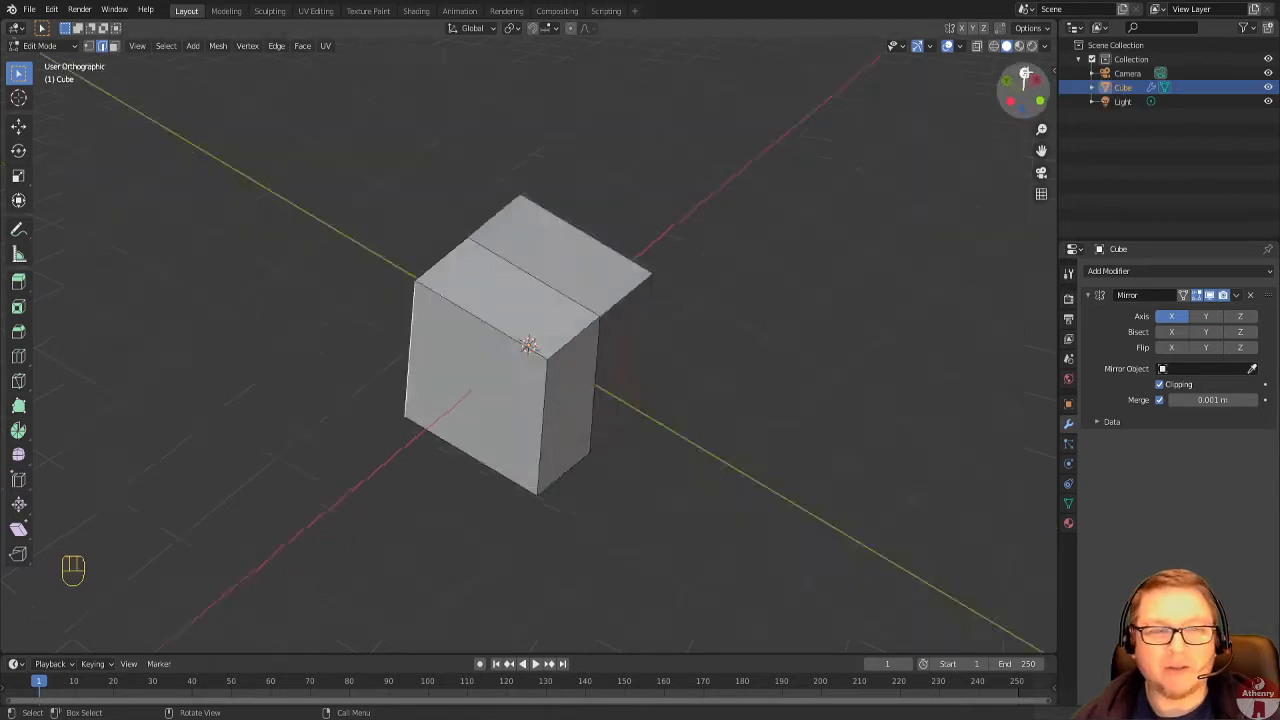
pyautogui.press('g')
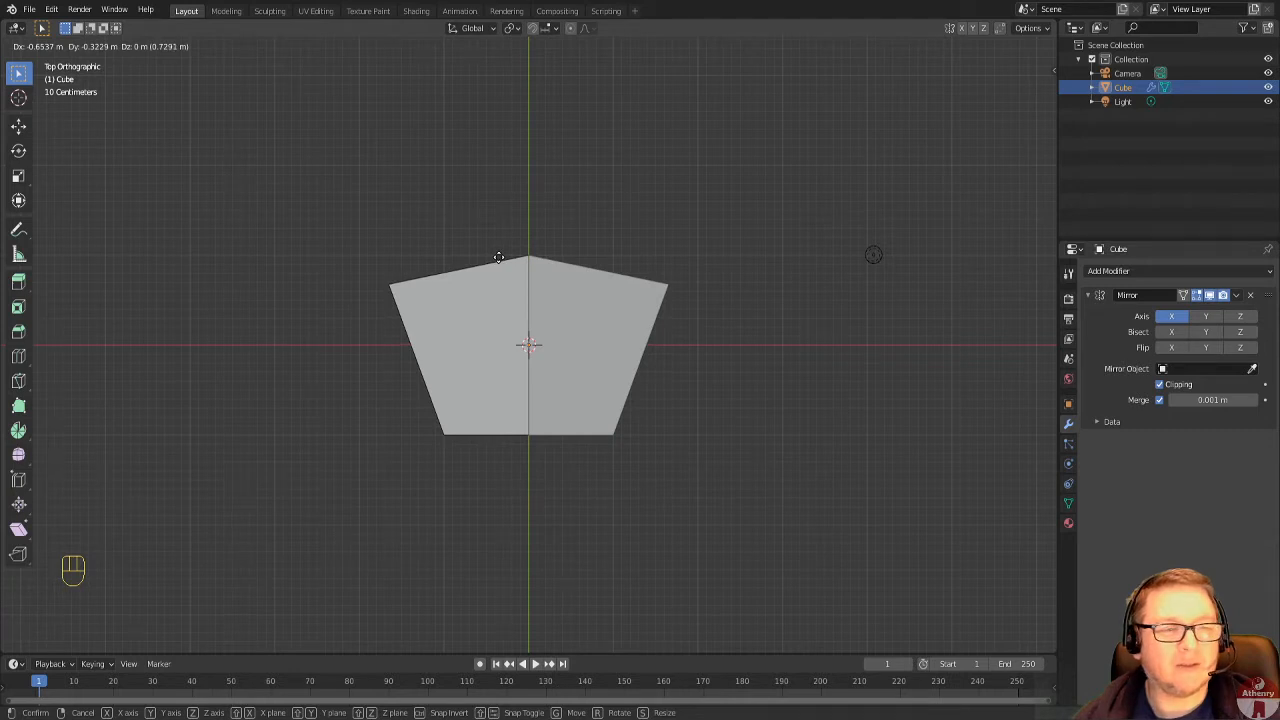
pyautogui.click(498, 257)
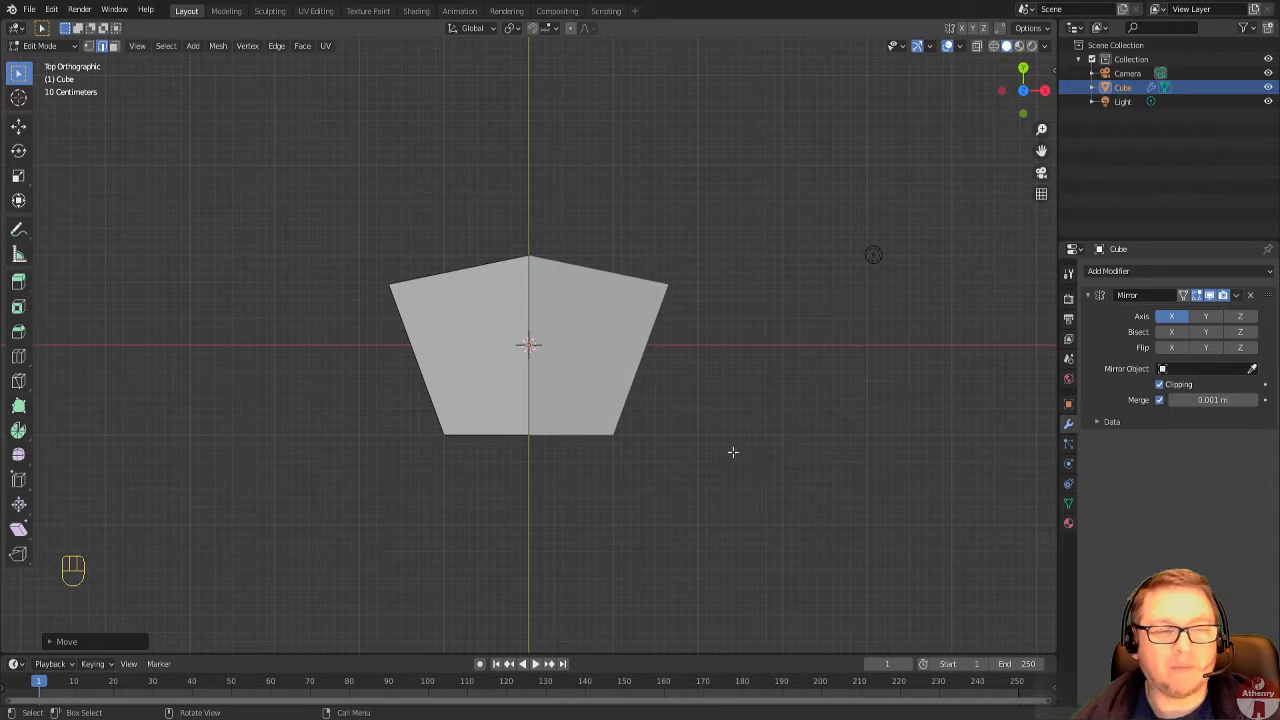
# Extrude the slanted -X side face outward along its normal by about 1.3 m to start the side wing.
pyautogui.moveTo(708, 457); pyautogui.dragTo(798, 391, button='middle')
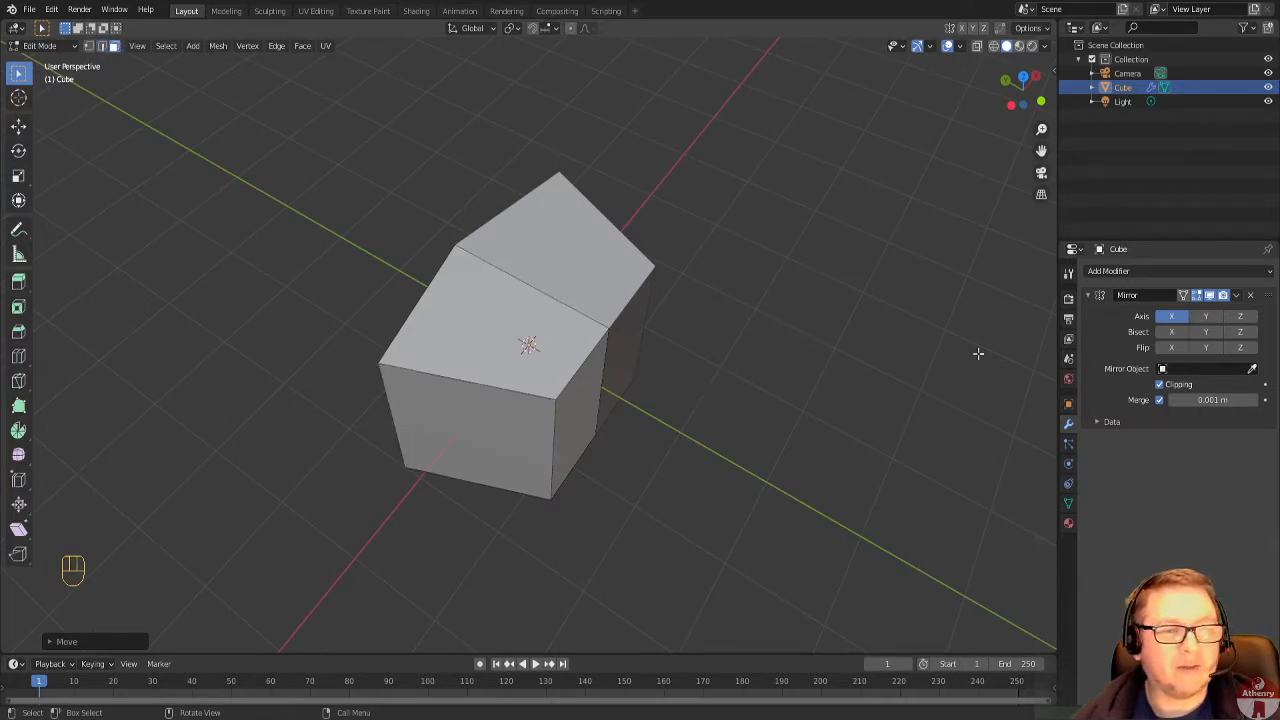
pyautogui.click(450, 426)
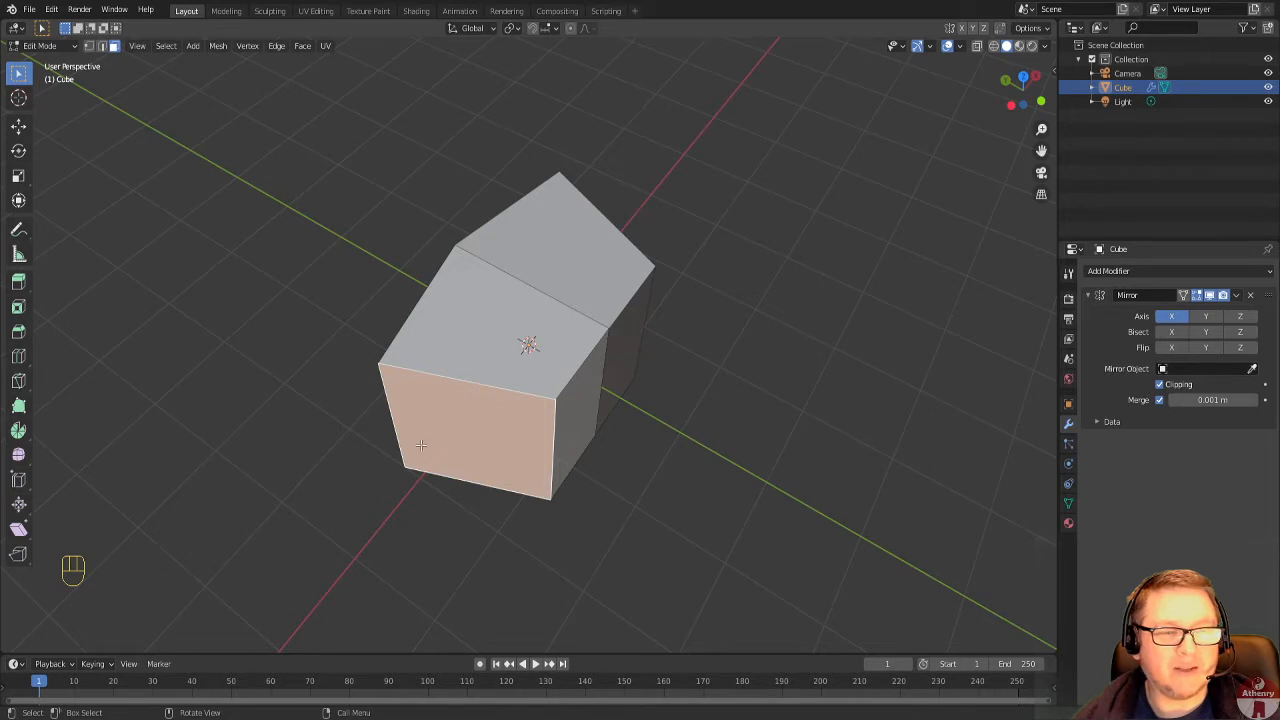
pyautogui.click(1023, 76)
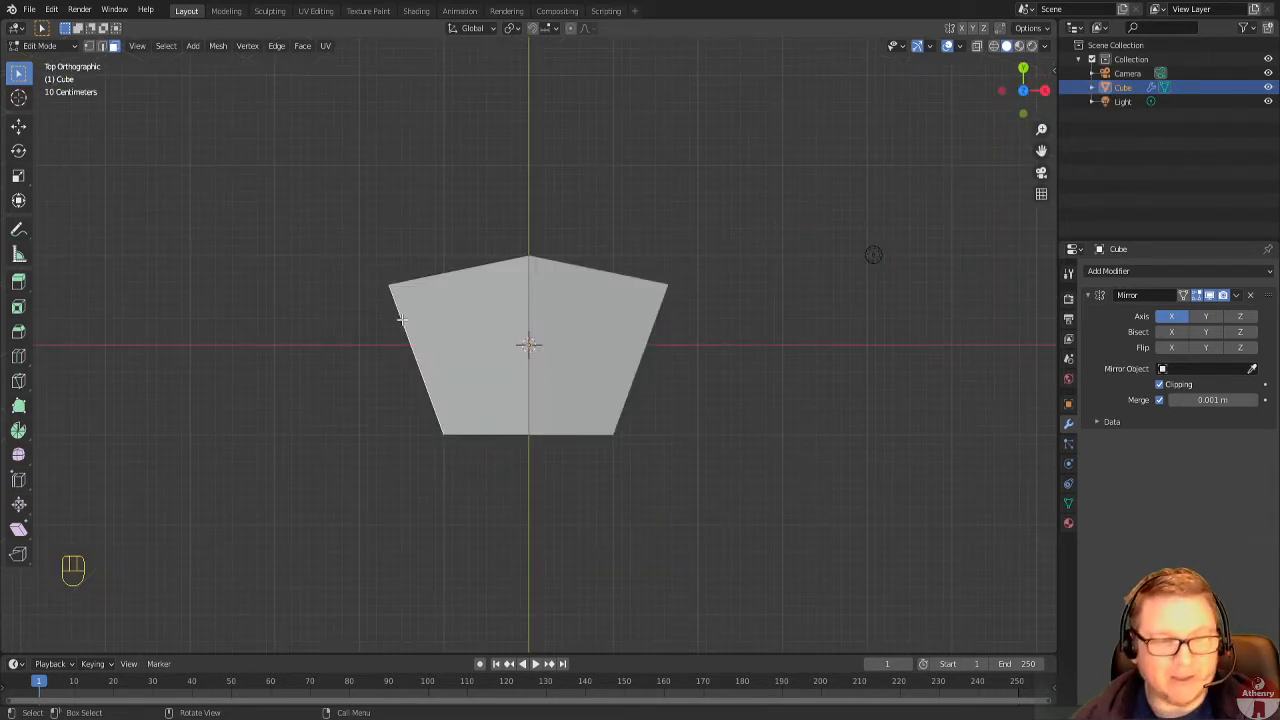
pyautogui.press('e')
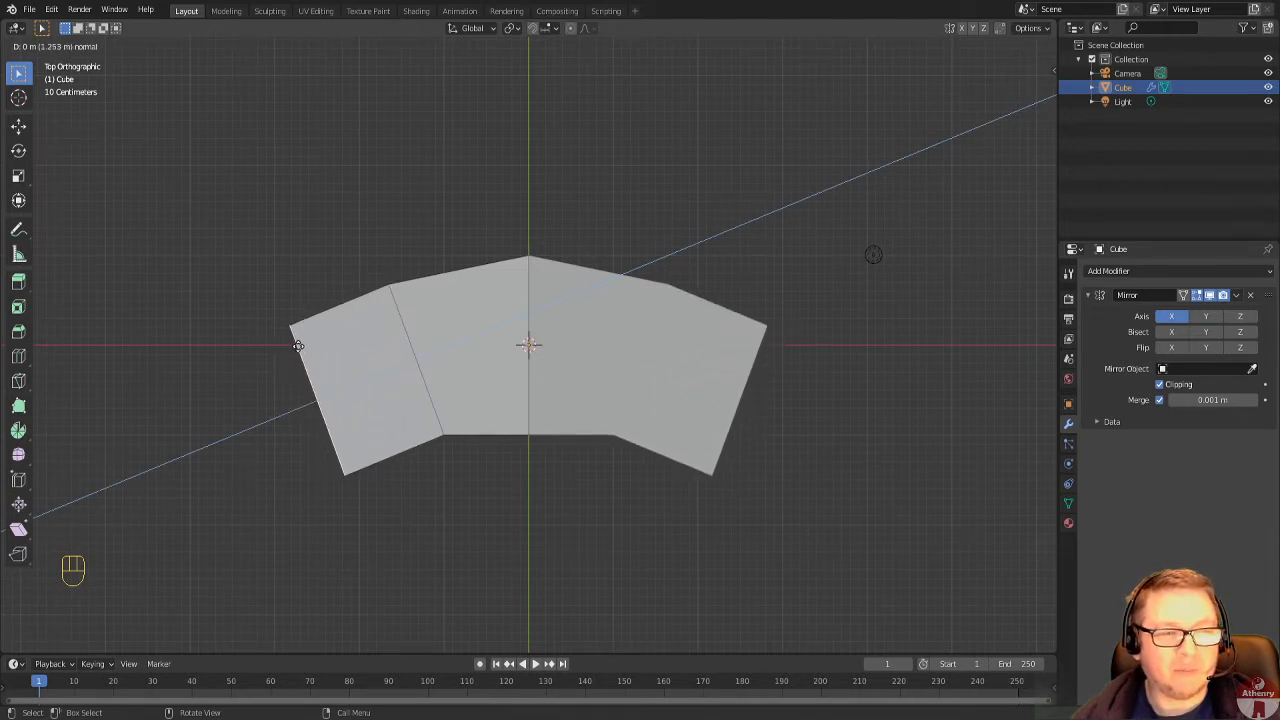
pyautogui.click(294, 348)
# In top view, move the side wing's end face about 0.8 m in X and -1.3 m in Y, and rotate it by about -49°.
pyautogui.moveTo(294, 348); pyautogui.dragTo(431, 346, button='middle')
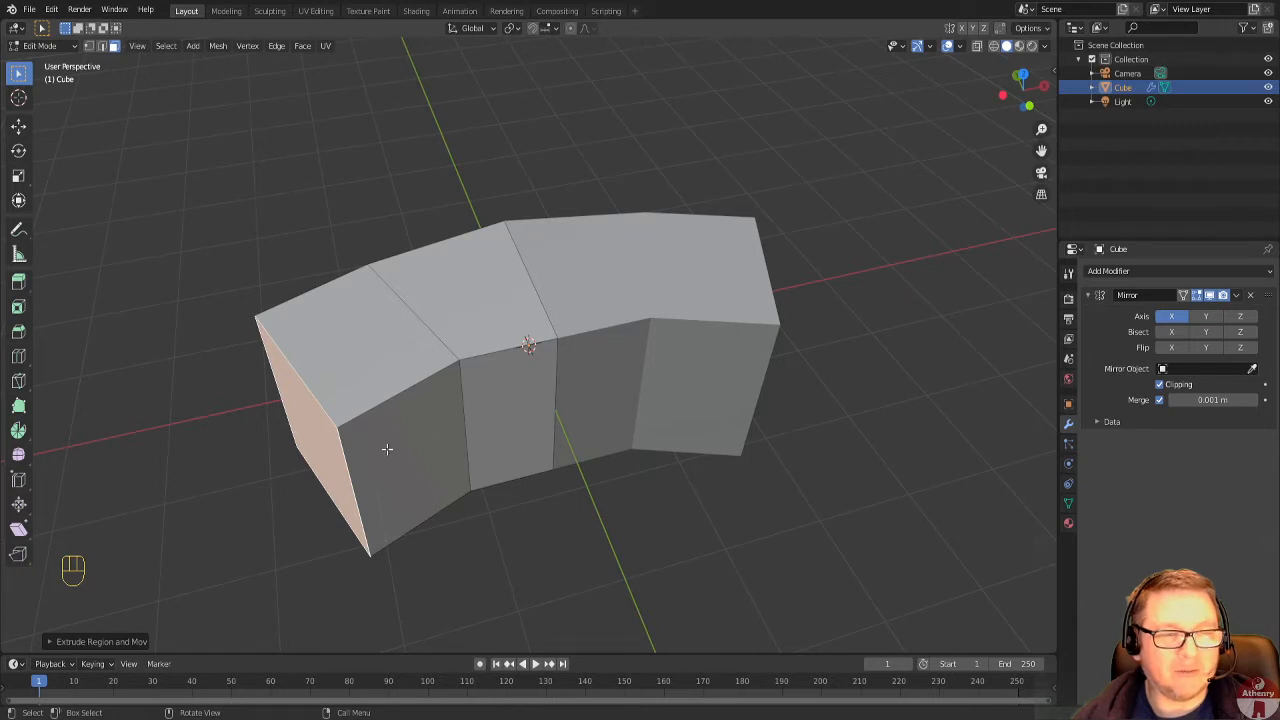
pyautogui.moveTo(387, 449); pyautogui.dragTo(538, 419, button='middle')
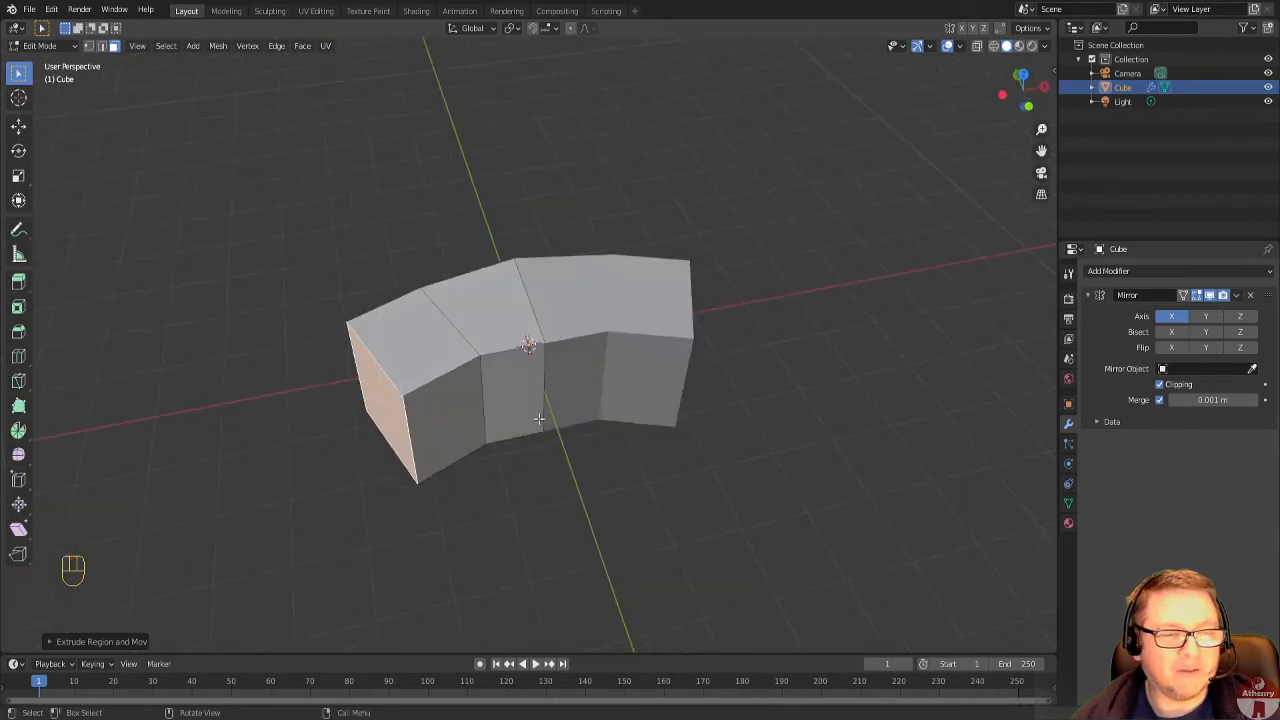
pyautogui.click(1021, 75)
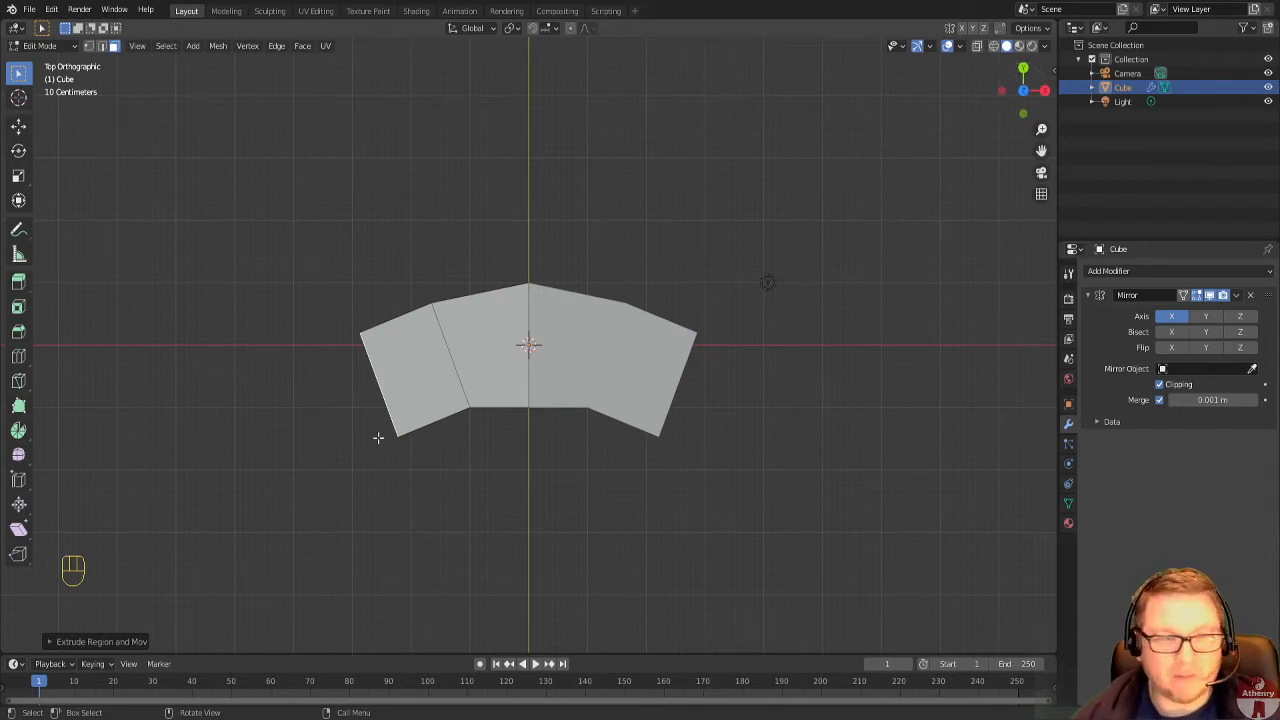
pyautogui.press('g')
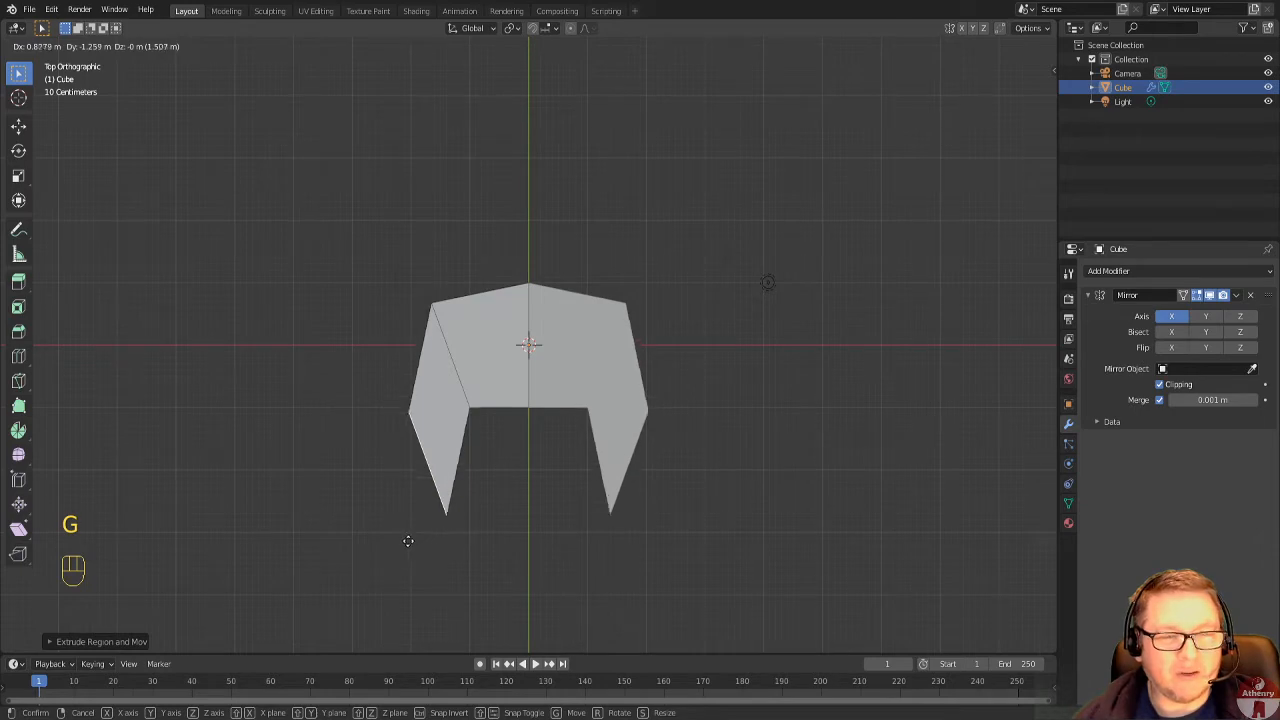
pyautogui.click(402, 547)
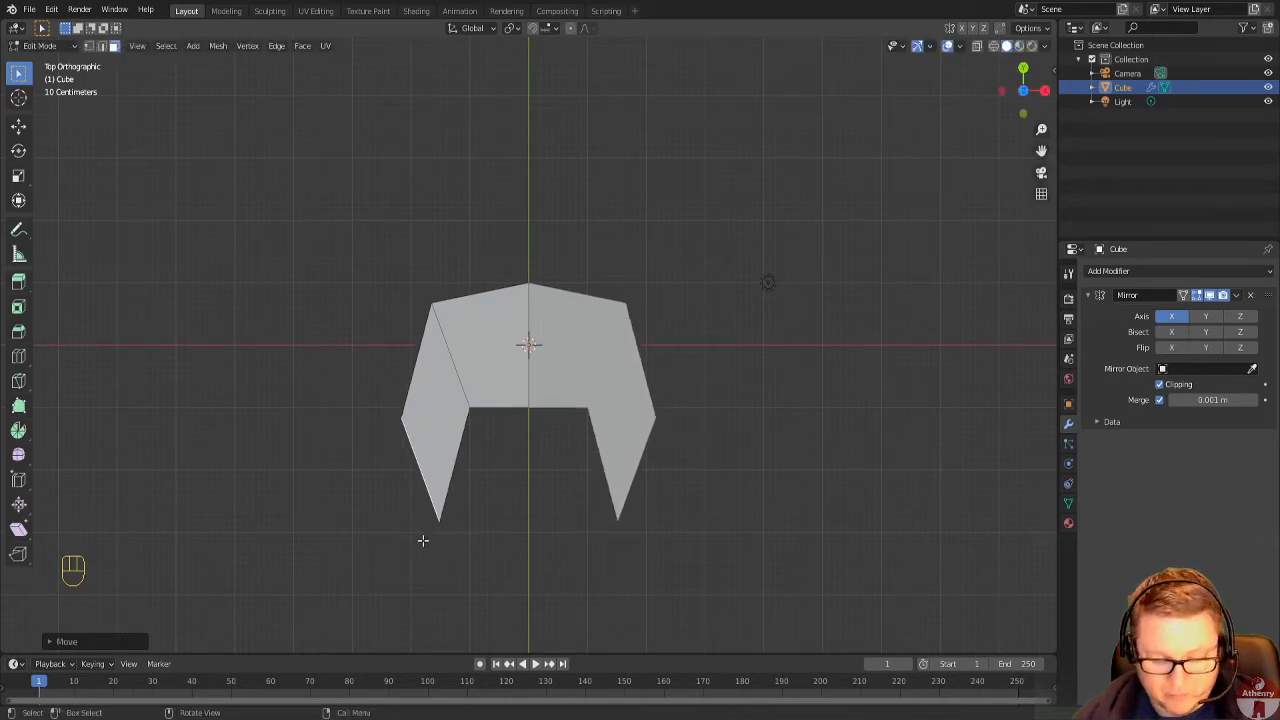
pyautogui.press('r')
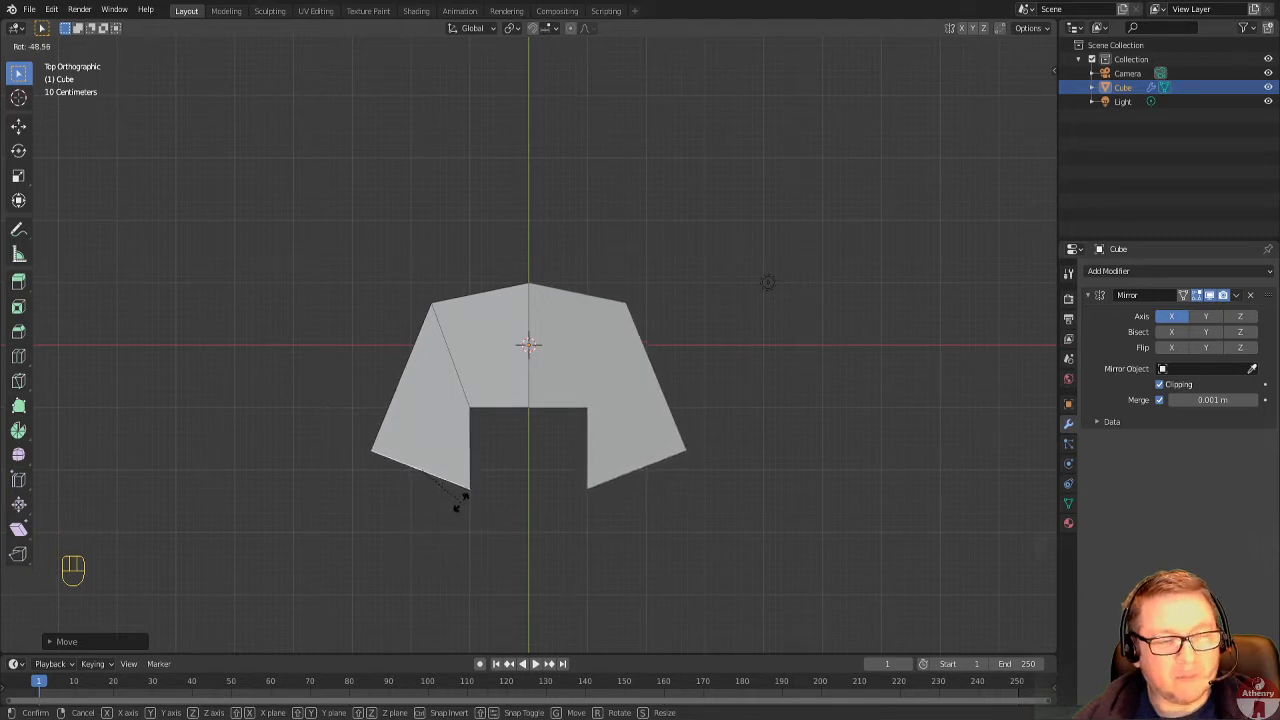
pyautogui.click(459, 504)
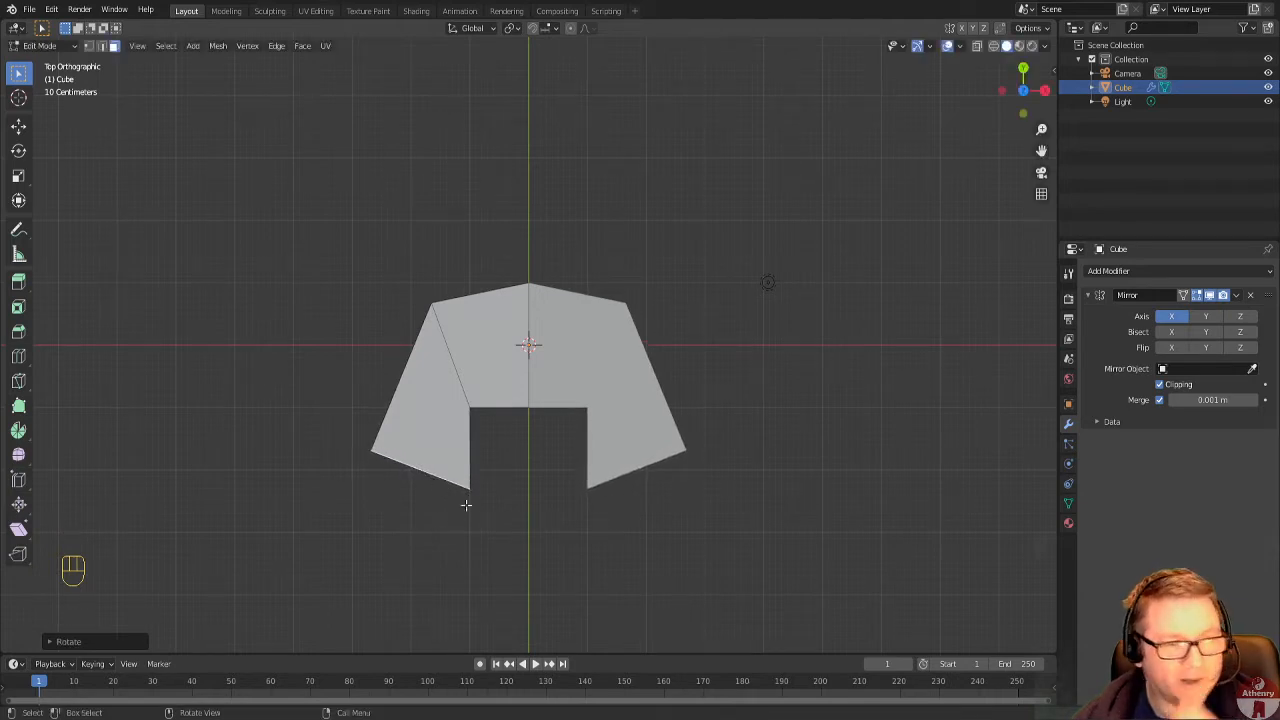
# Scale the wing's end face to about 0.5 along the global X axis and rotate it by about -24°.
pyautogui.press('s')
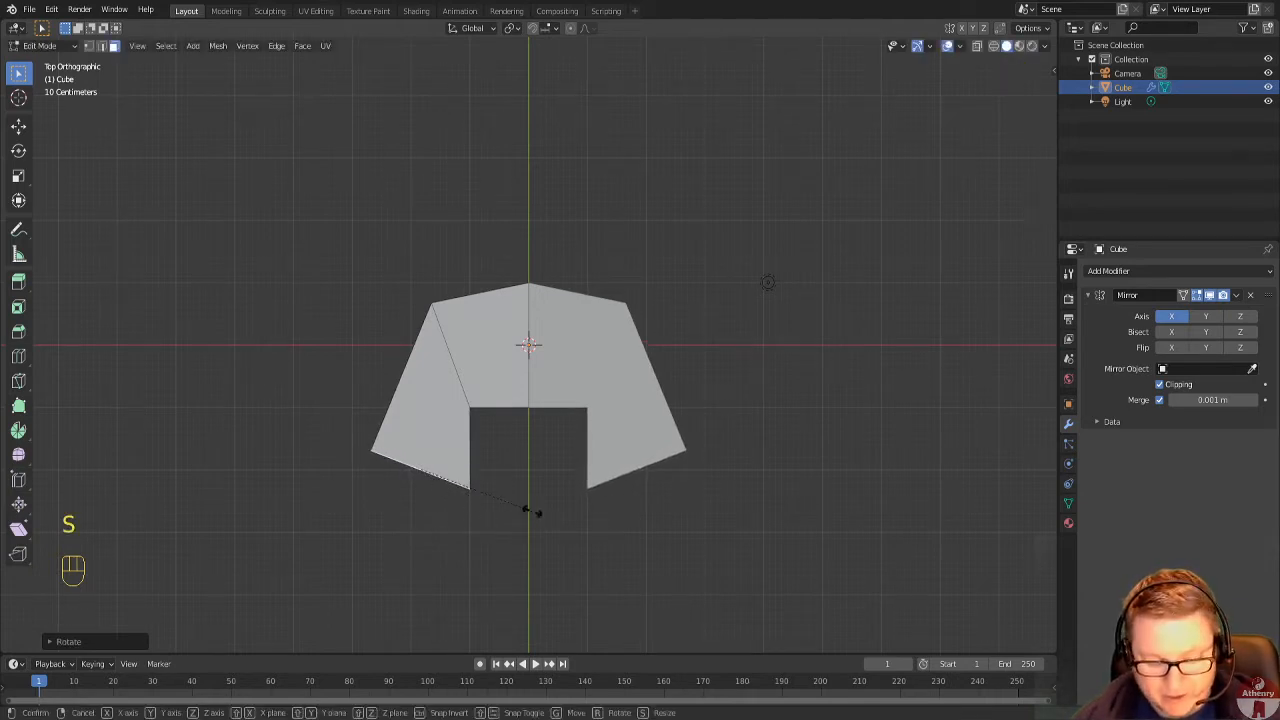
pyautogui.press('x')
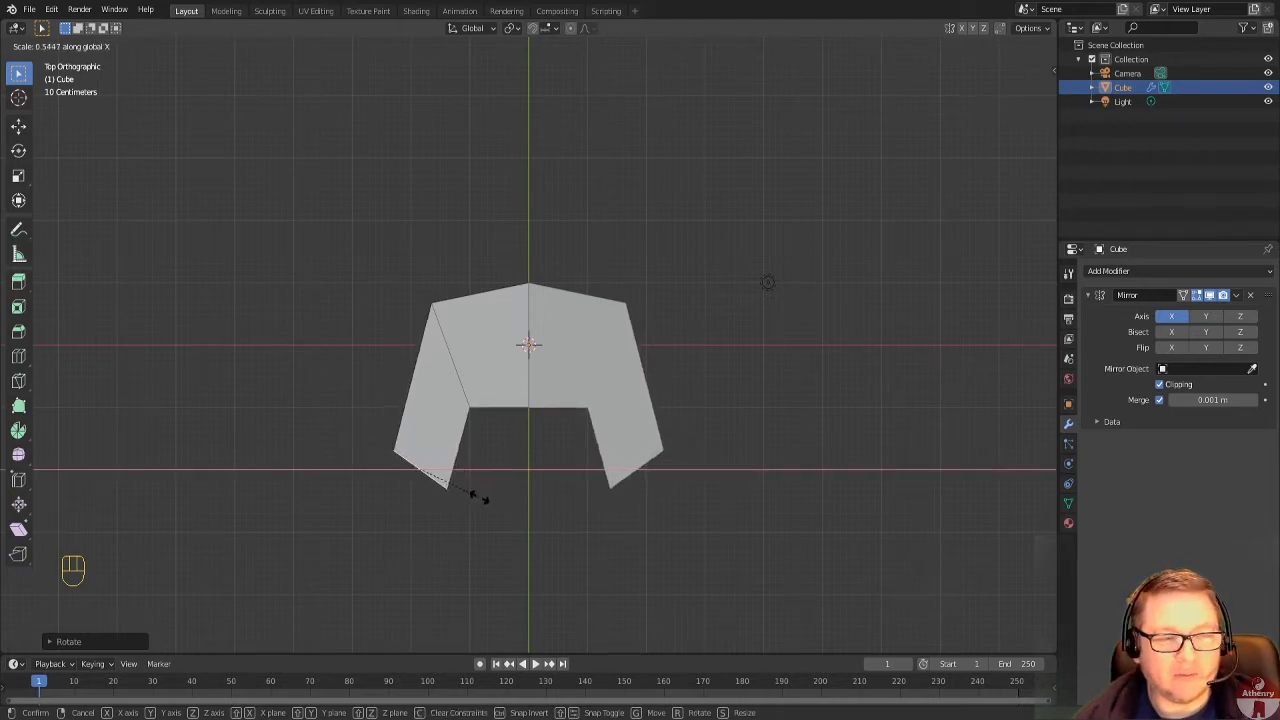
pyautogui.click(466, 495)
pyautogui.press('r')
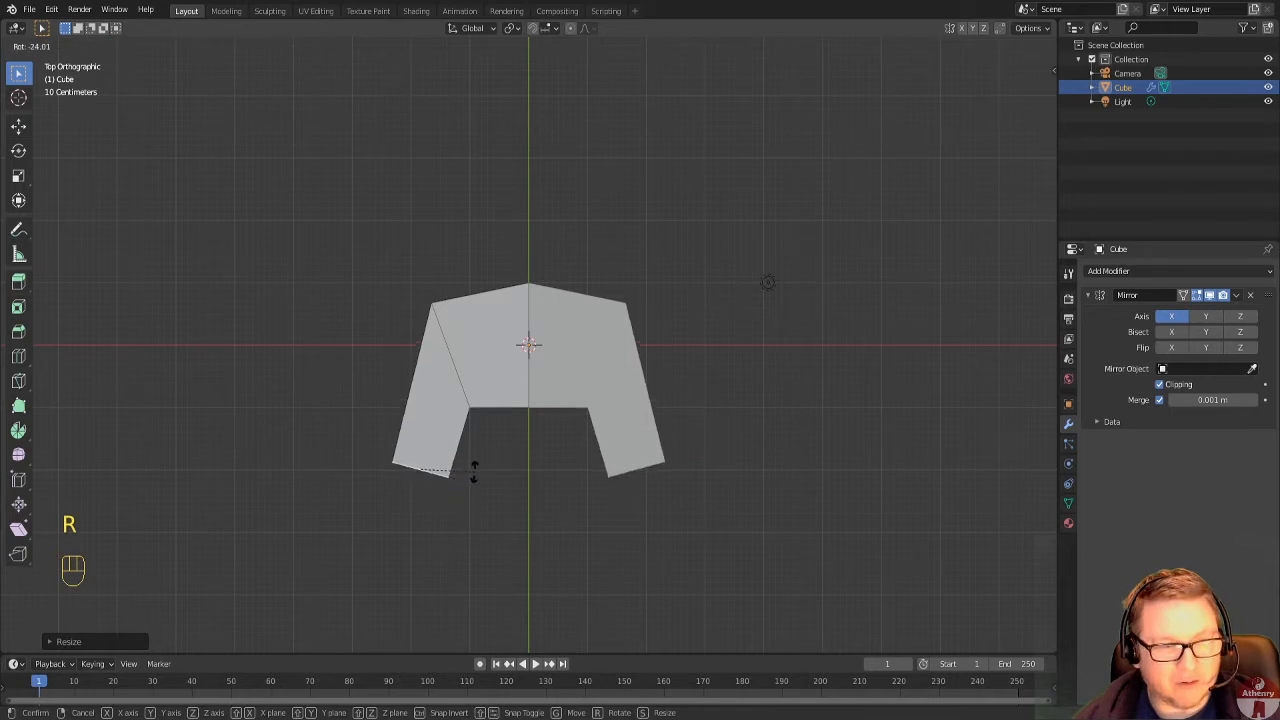
pyautogui.click(474, 470)
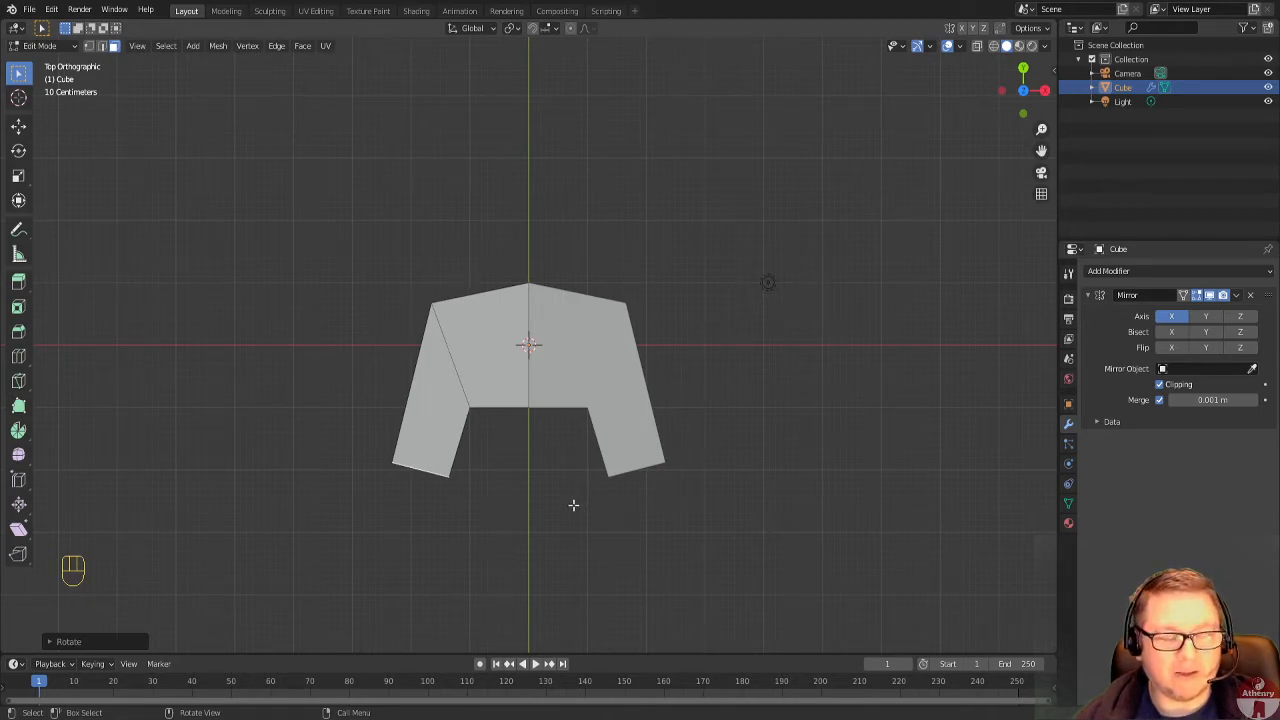
# Add a Subdivision Surface modifier to the mirrored block and set its viewport levels to 2.
pyautogui.moveTo(573, 505); pyautogui.dragTo(536, 369, button='middle')
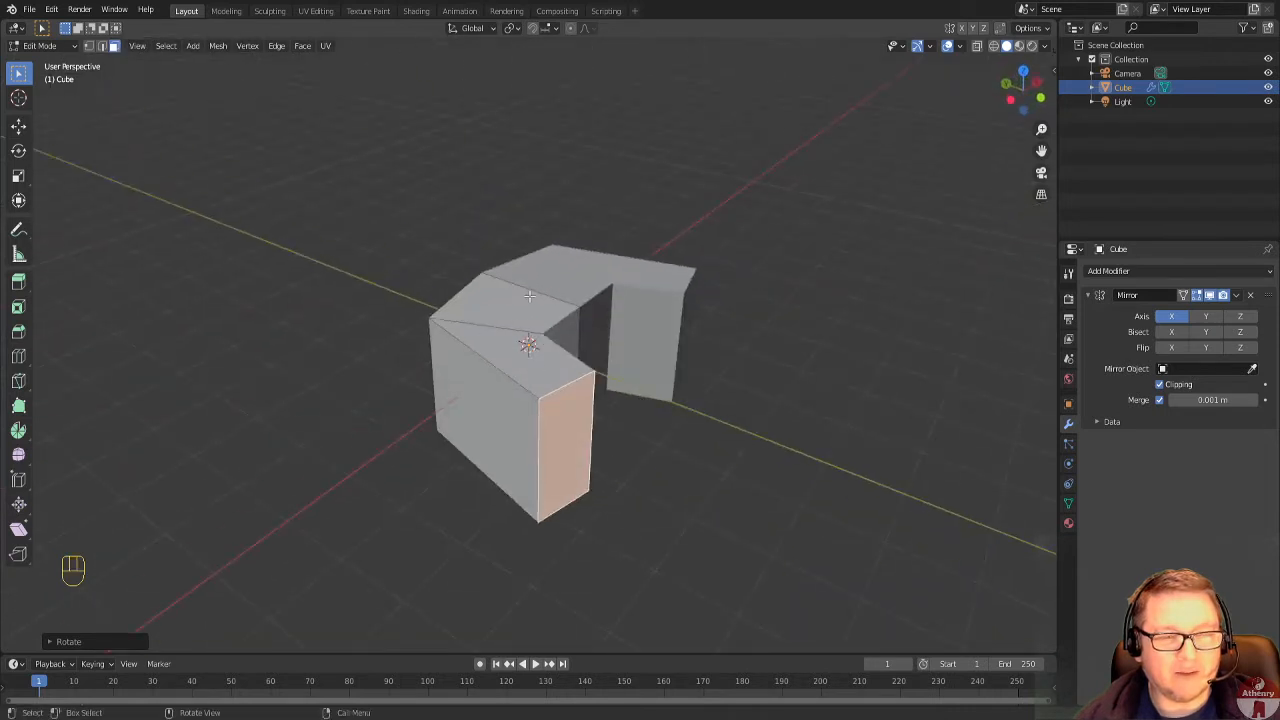
pyautogui.moveTo(715, 380); pyautogui.dragTo(599, 502, button='middle')
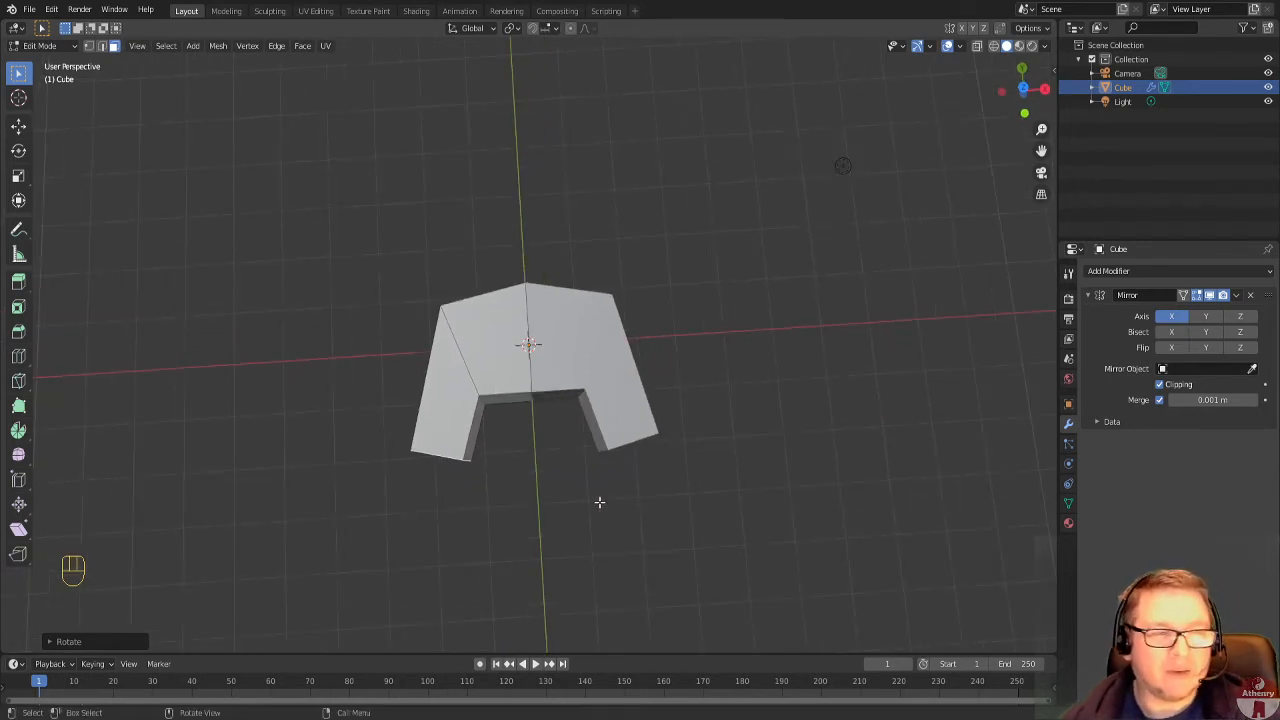
pyautogui.moveTo(729, 442); pyautogui.dragTo(551, 457, button='middle')
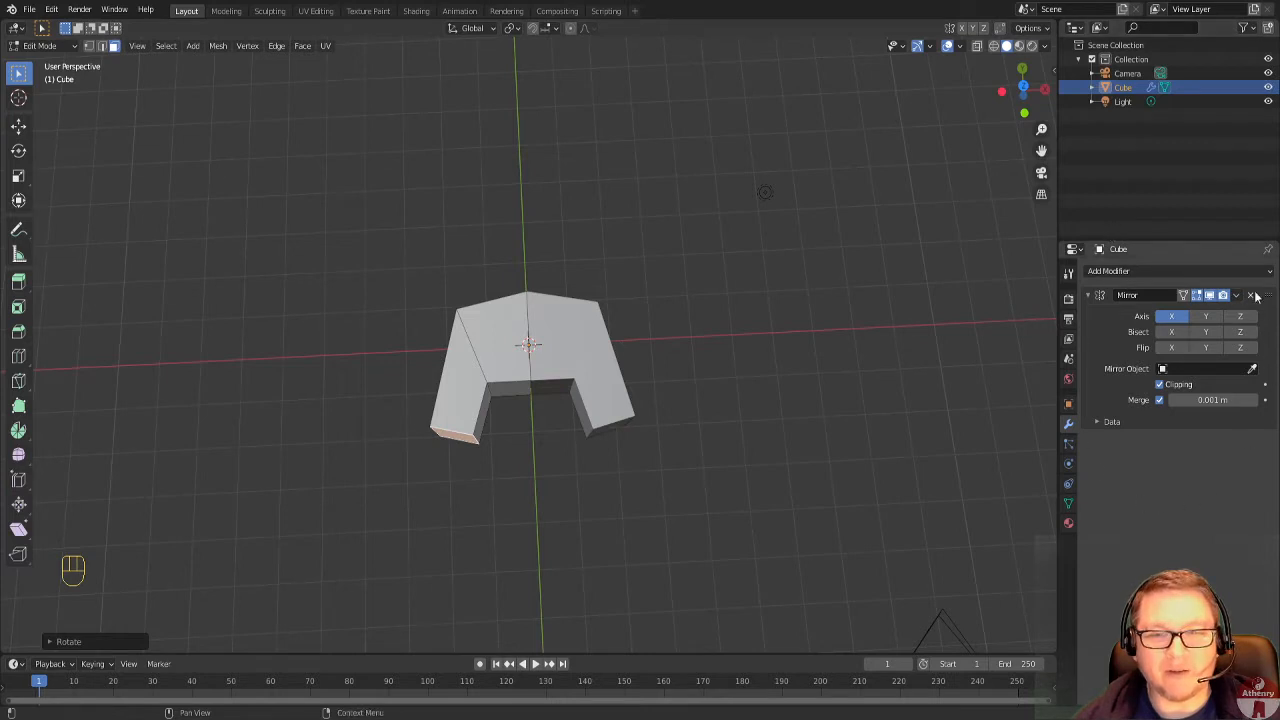
pyautogui.click(1116, 272)
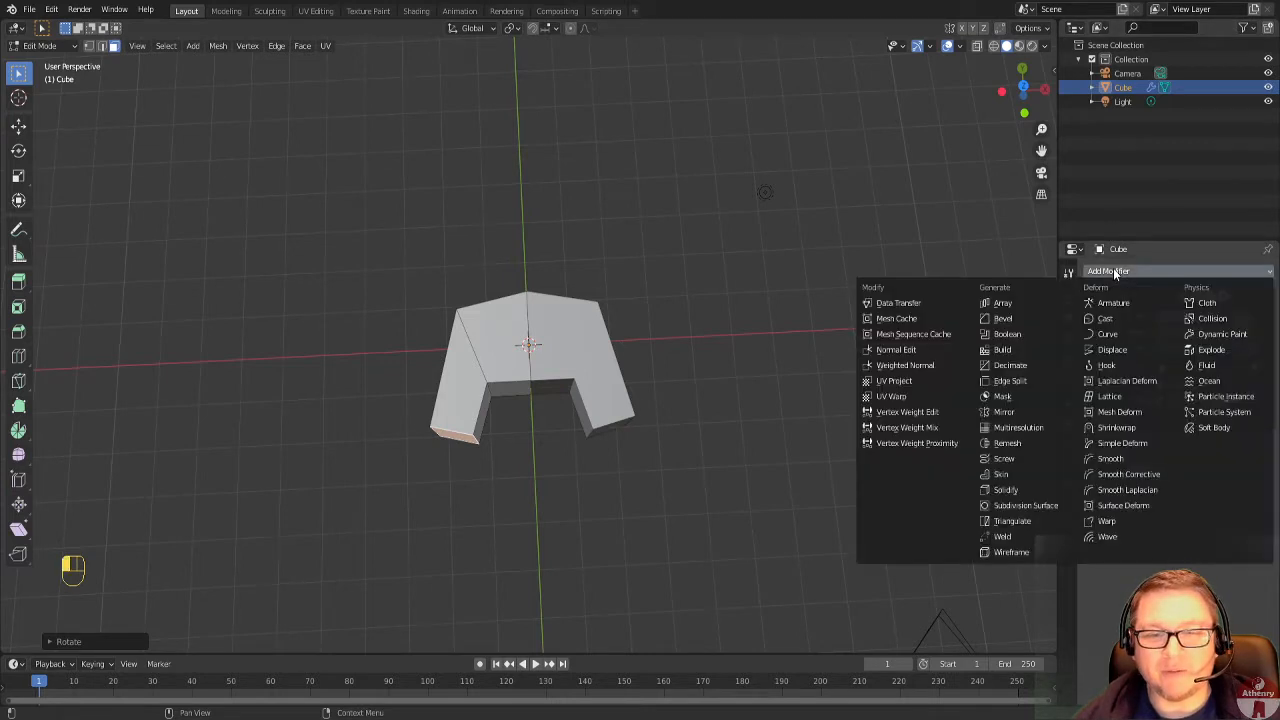
pyautogui.click(1038, 505)
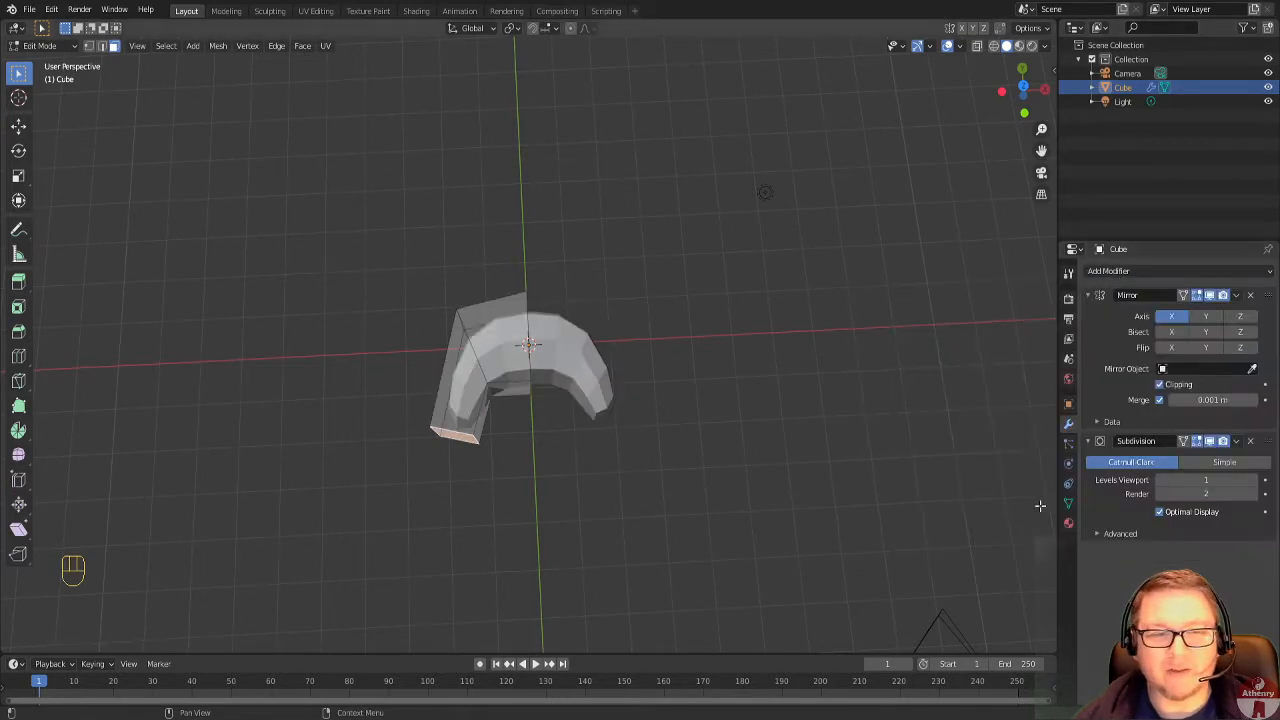
pyautogui.scroll(2, 763, 428)
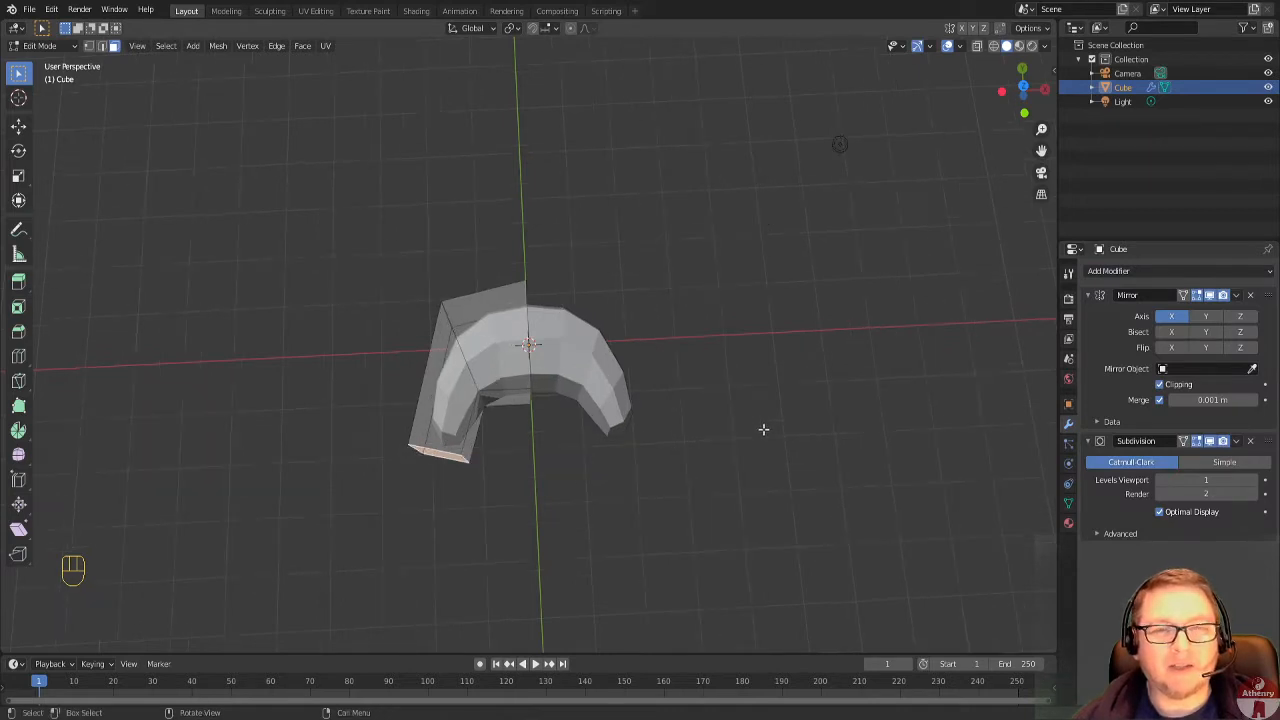
pyautogui.moveTo(761, 518)
pyautogui.mouseDown(button='middle')
pyautogui.moveTo(754, 451)
pyautogui.moveTo(714, 423)
pyautogui.moveTo(642, 393)
pyautogui.moveTo(609, 420)
pyautogui.moveTo(606, 434)
pyautogui.moveTo(657, 429)
pyautogui.moveTo(701, 384)
pyautogui.moveTo(763, 474)
pyautogui.moveTo(754, 507)
pyautogui.mouseUp(button='middle')
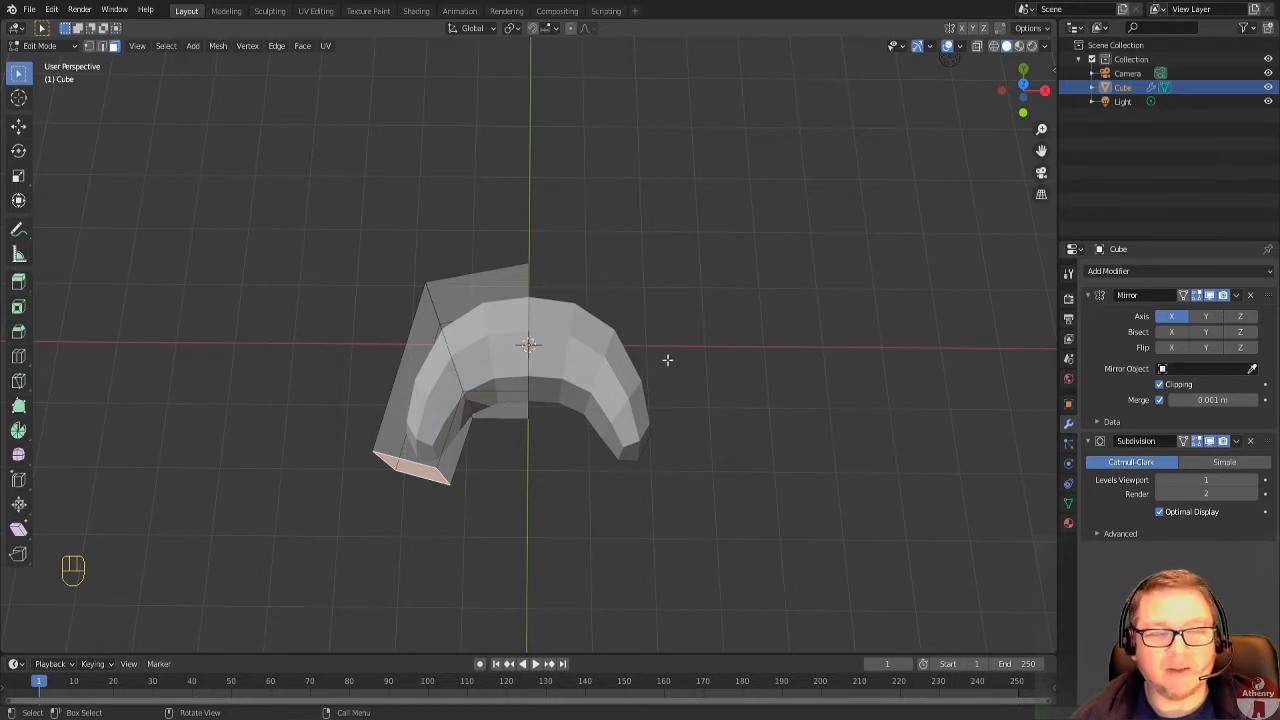
pyautogui.click(1254, 482)
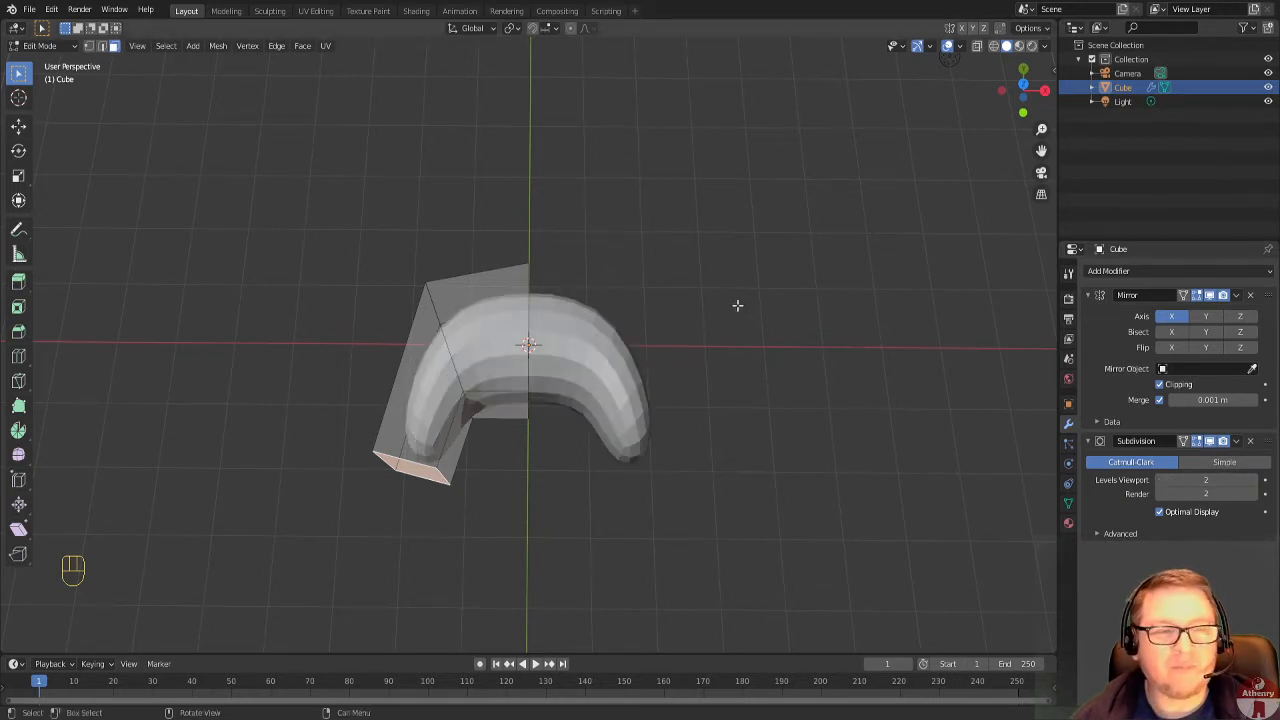
pyautogui.moveTo(795, 333)
pyautogui.mouseDown(button='middle')
pyautogui.moveTo(720, 226)
pyautogui.moveTo(760, 329)
pyautogui.moveTo(776, 354)
pyautogui.moveTo(789, 341)
pyautogui.mouseUp(button='middle')
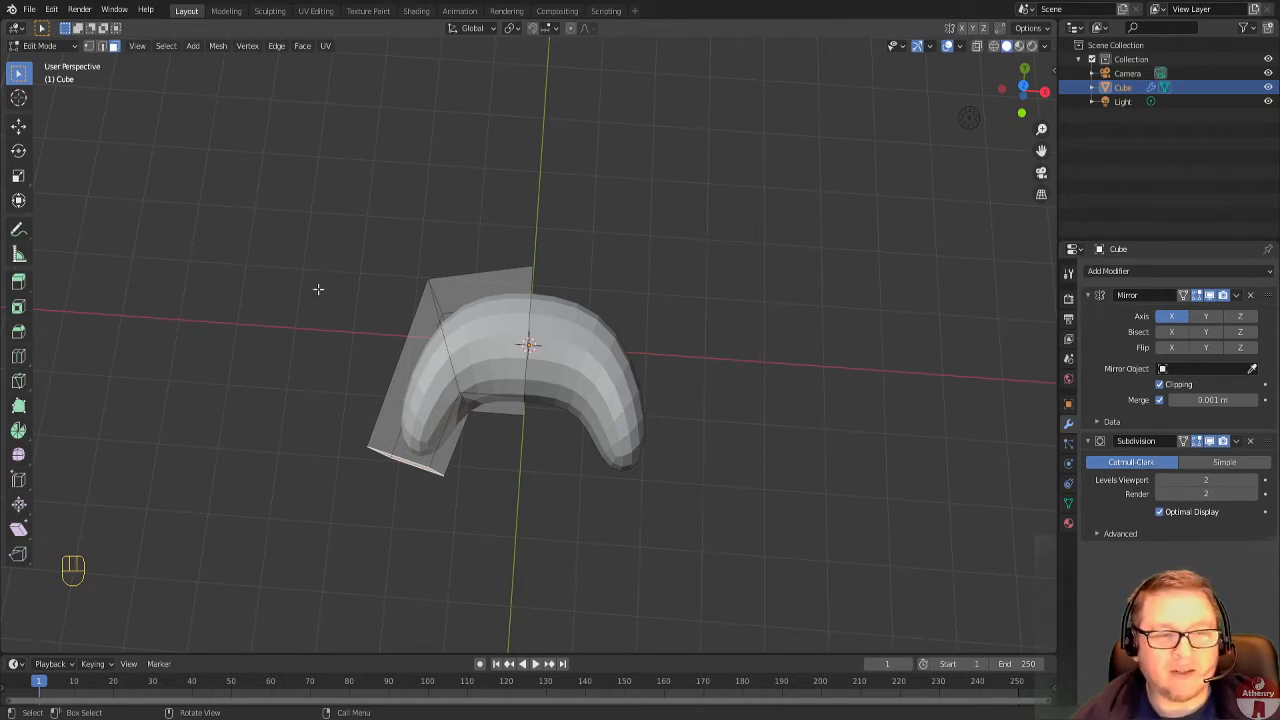
# Switch to Object Mode with the box selection tool active and apply Shade Smooth to the curved object.
pyautogui.click(71, 44)
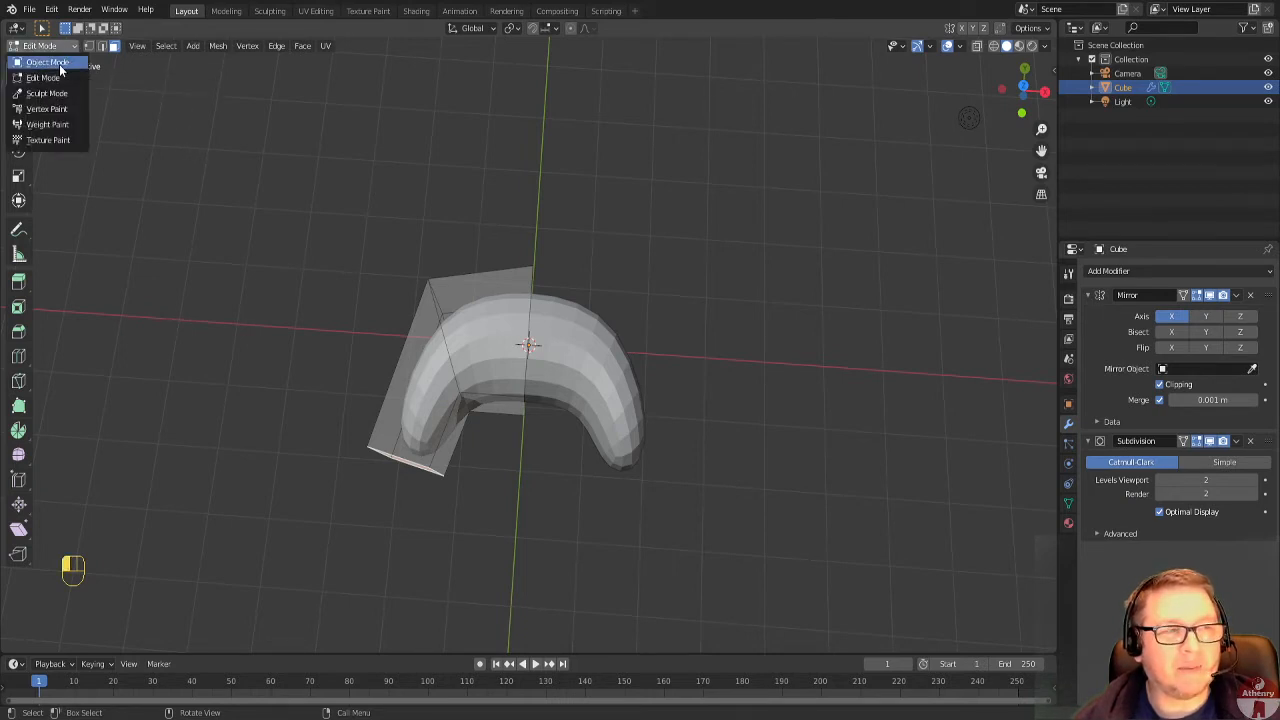
pyautogui.click(59, 64)
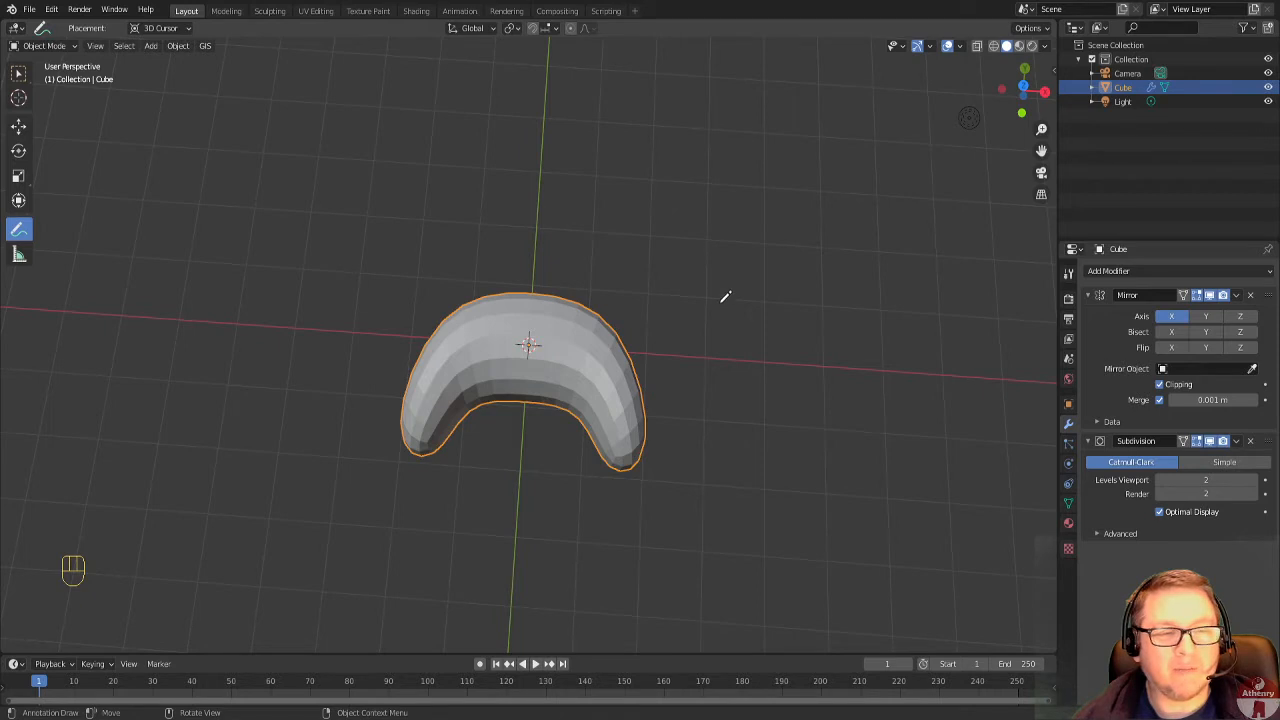
pyautogui.click(18, 73)
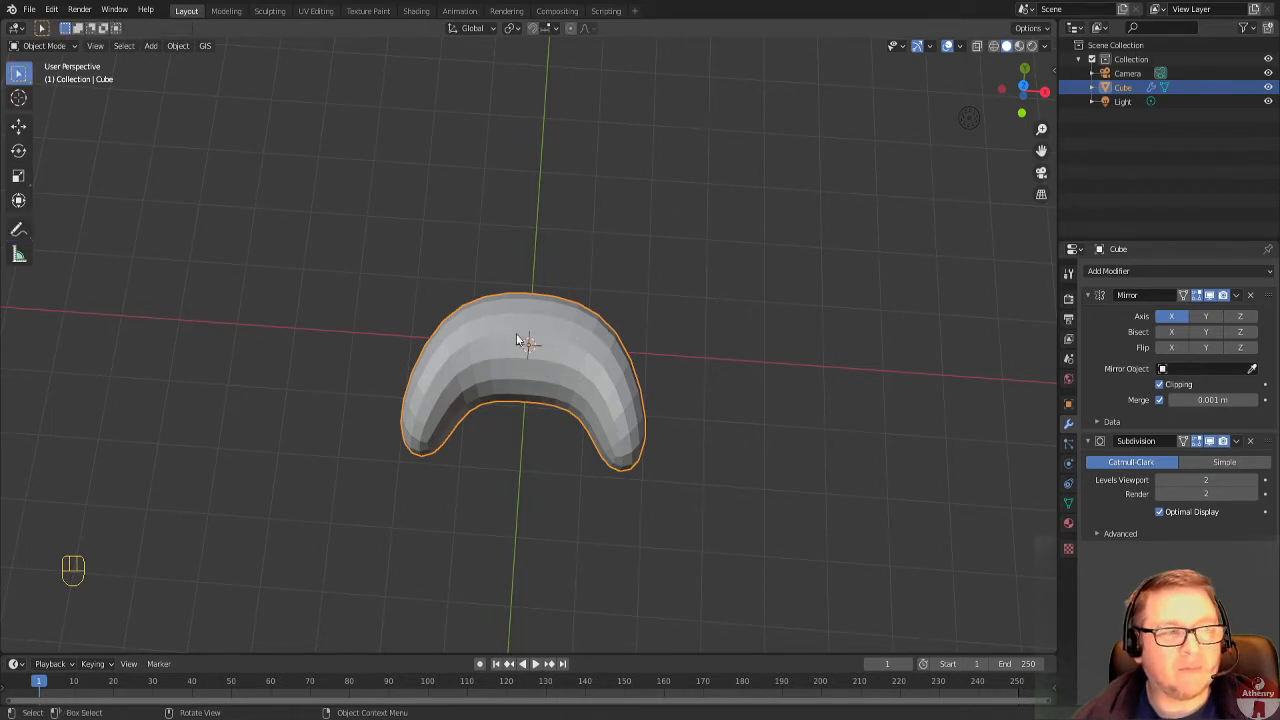
pyautogui.rightClick(580, 349)
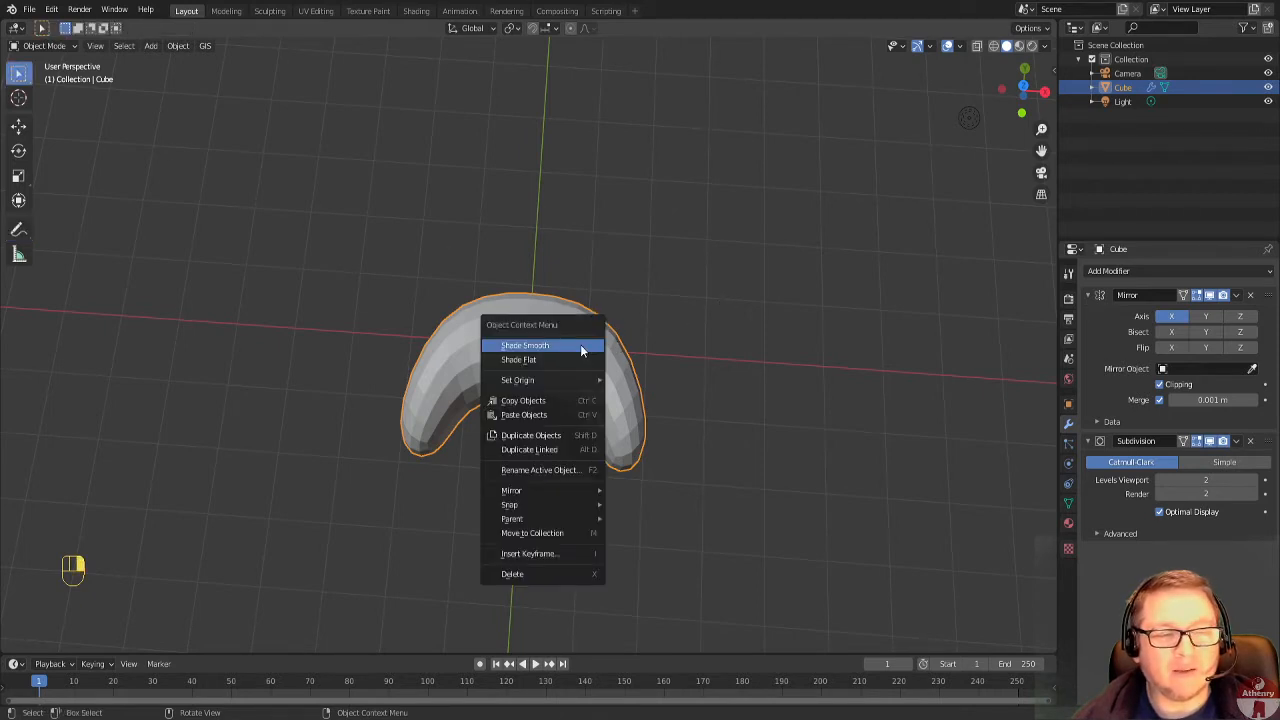
pyautogui.click(580, 349)
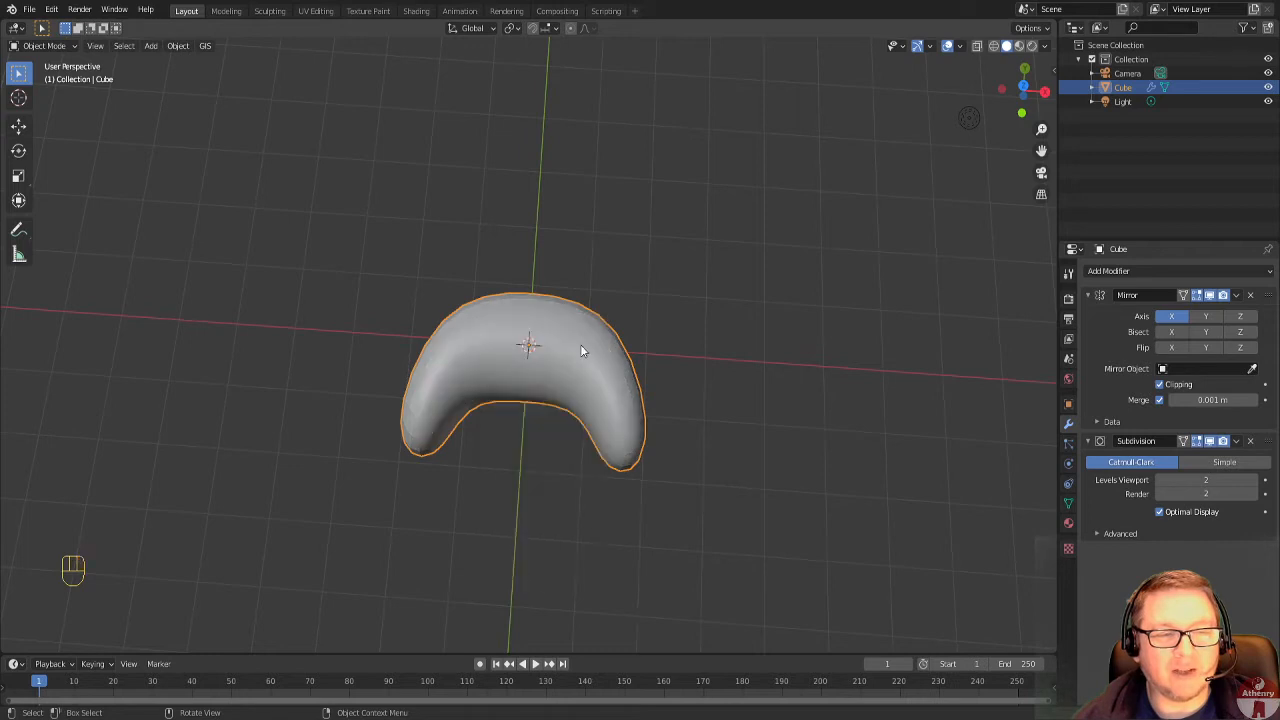
pyautogui.moveTo(580, 349); pyautogui.dragTo(613, 424, button='middle')
pyautogui.scroll(-3, 612, 424)
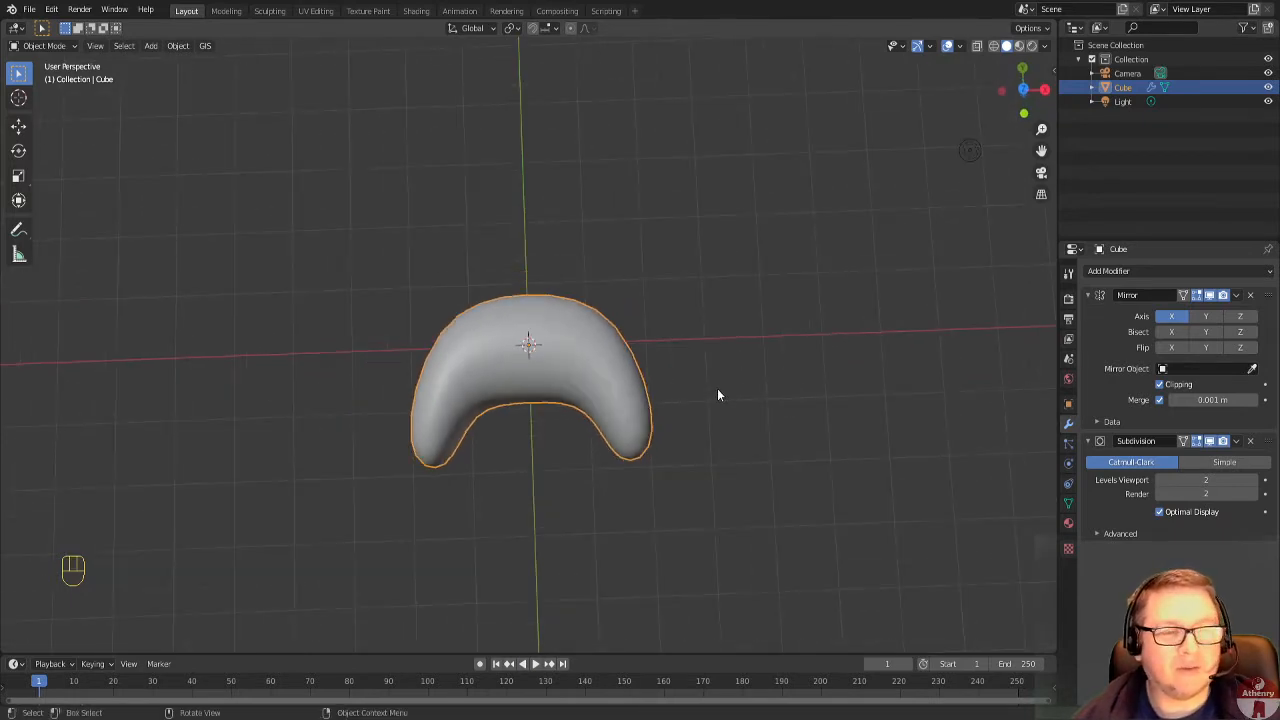
# In Edit Mode, select the whole mesh and flatten it by scaling to about 0.62 along the global Z axis.
pyautogui.press('Tab')
pyautogui.moveTo(548, 430); pyautogui.dragTo(827, 290, button='middle')
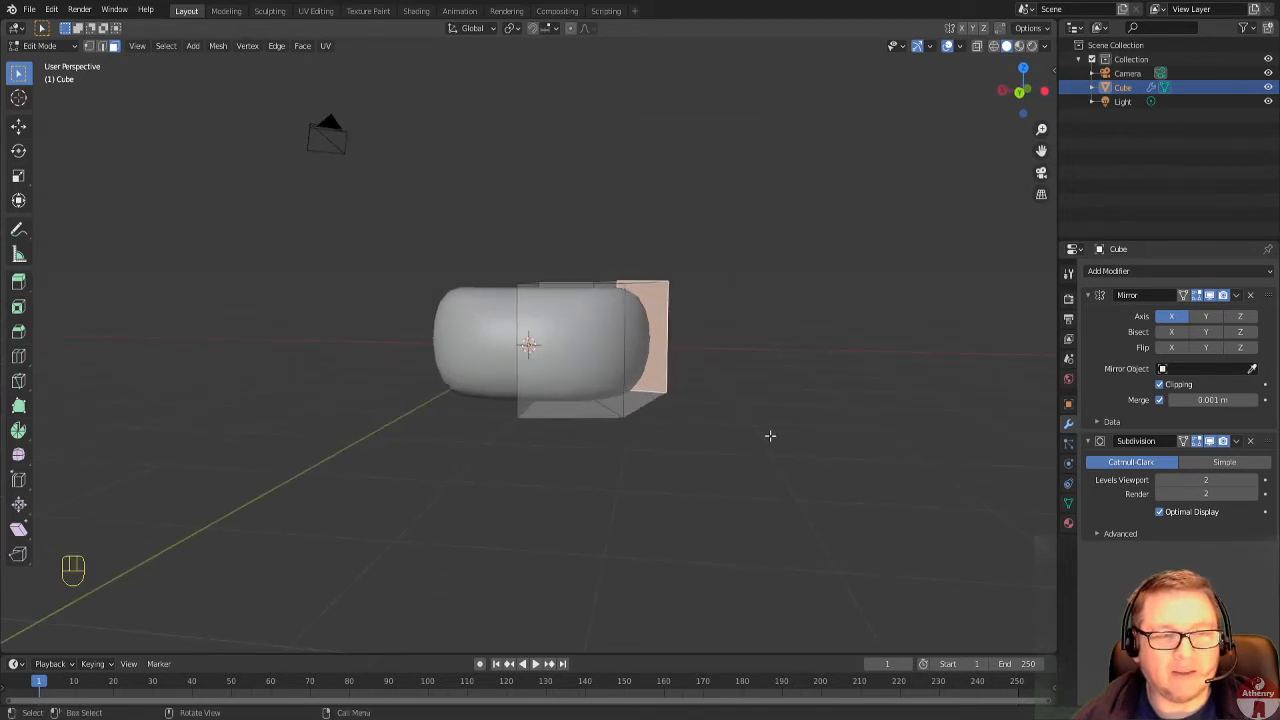
pyautogui.moveTo(770, 435); pyautogui.dragTo(886, 401, button='middle')
pyautogui.press('a')
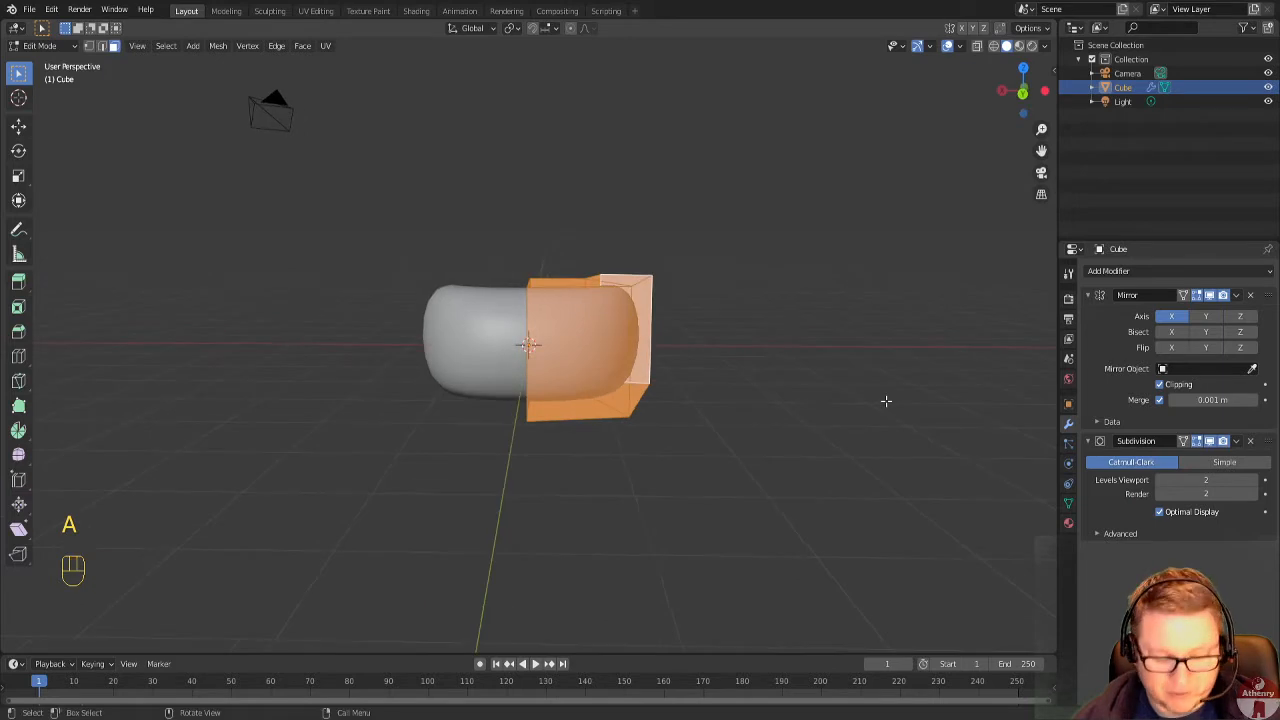
pyautogui.press('s')
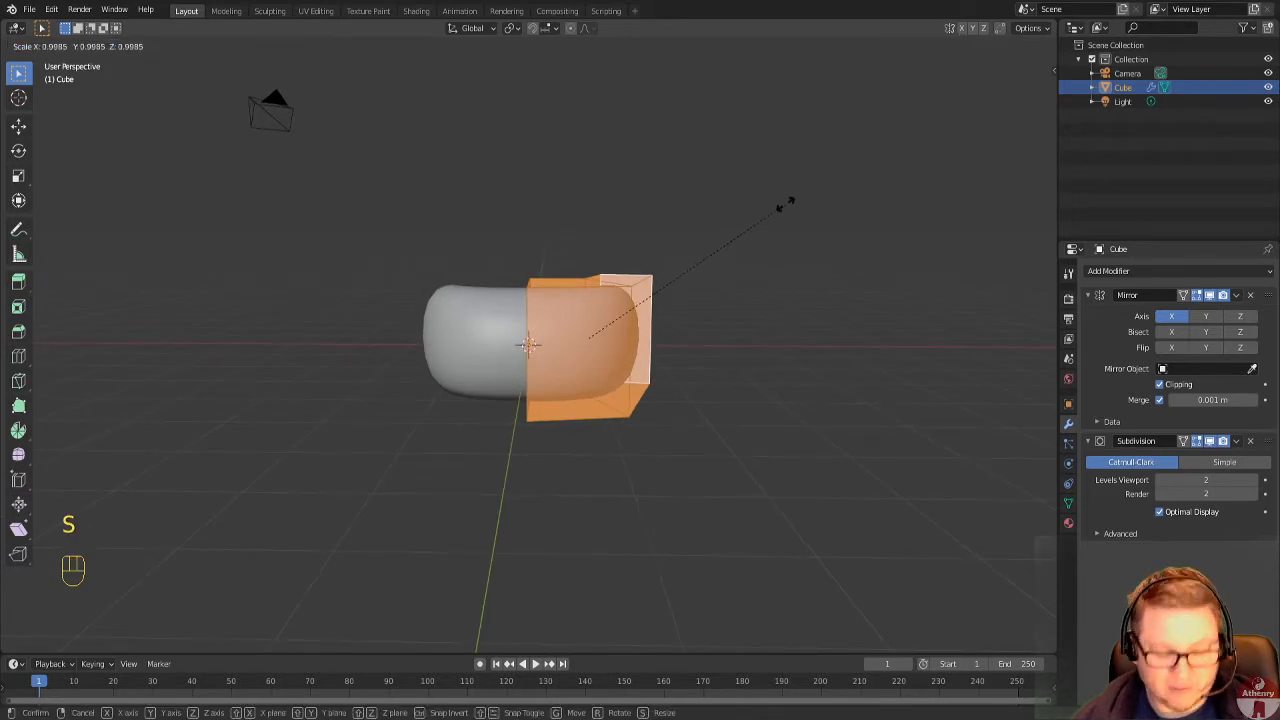
pyautogui.press('z')
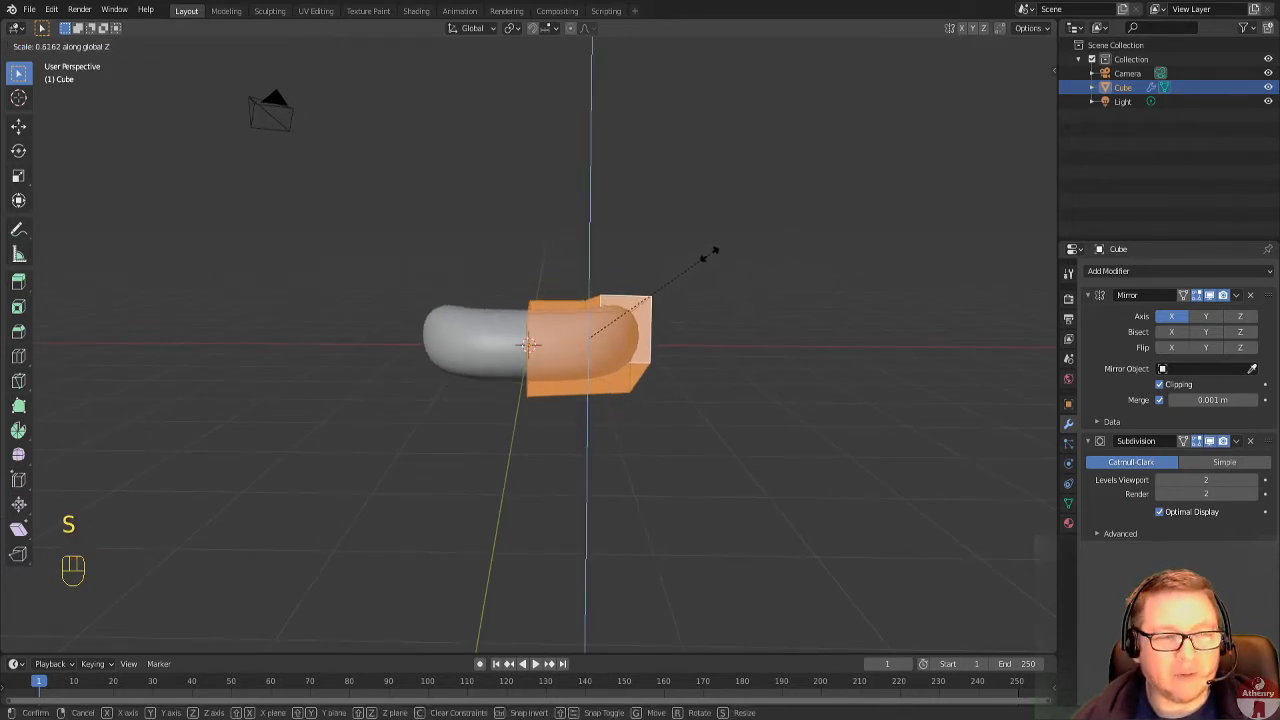
pyautogui.click(707, 253)
# Select only the wing's end face and move it down about 0.4 m along the global Z axis.
pyautogui.moveTo(709, 257); pyautogui.dragTo(782, 328, button='middle')
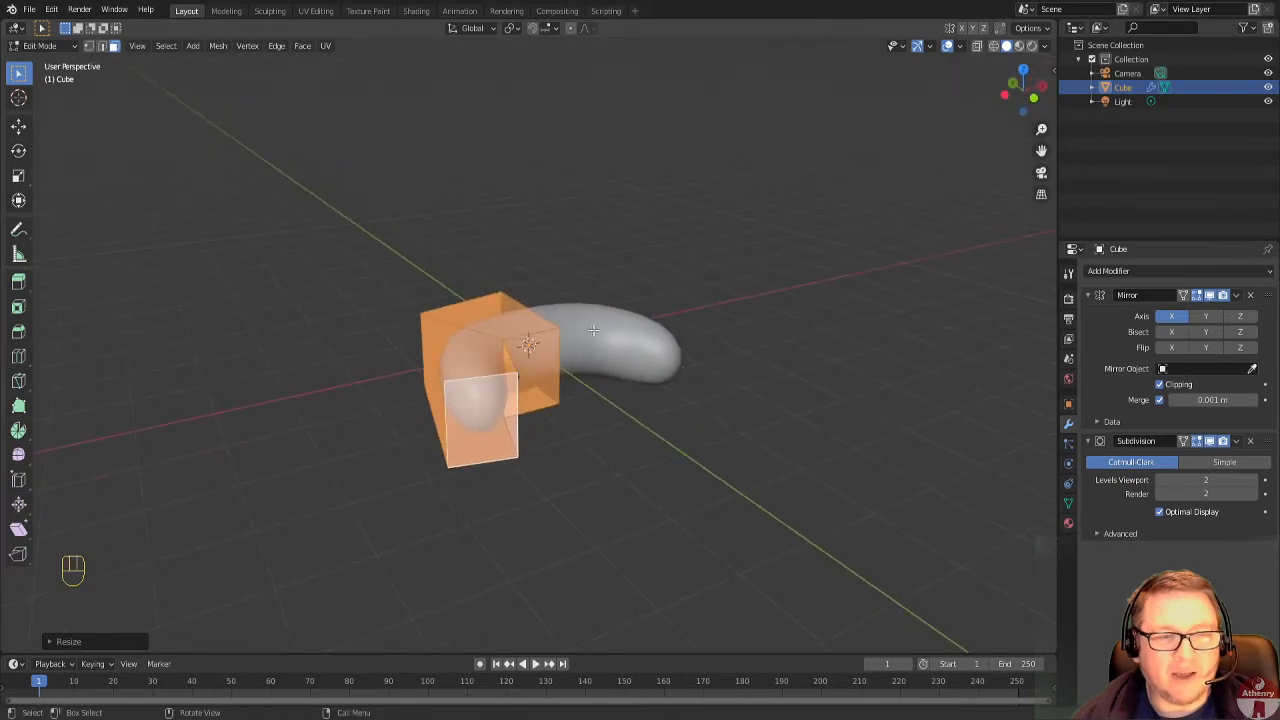
pyautogui.moveTo(500, 401); pyautogui.dragTo(618, 329, button='middle')
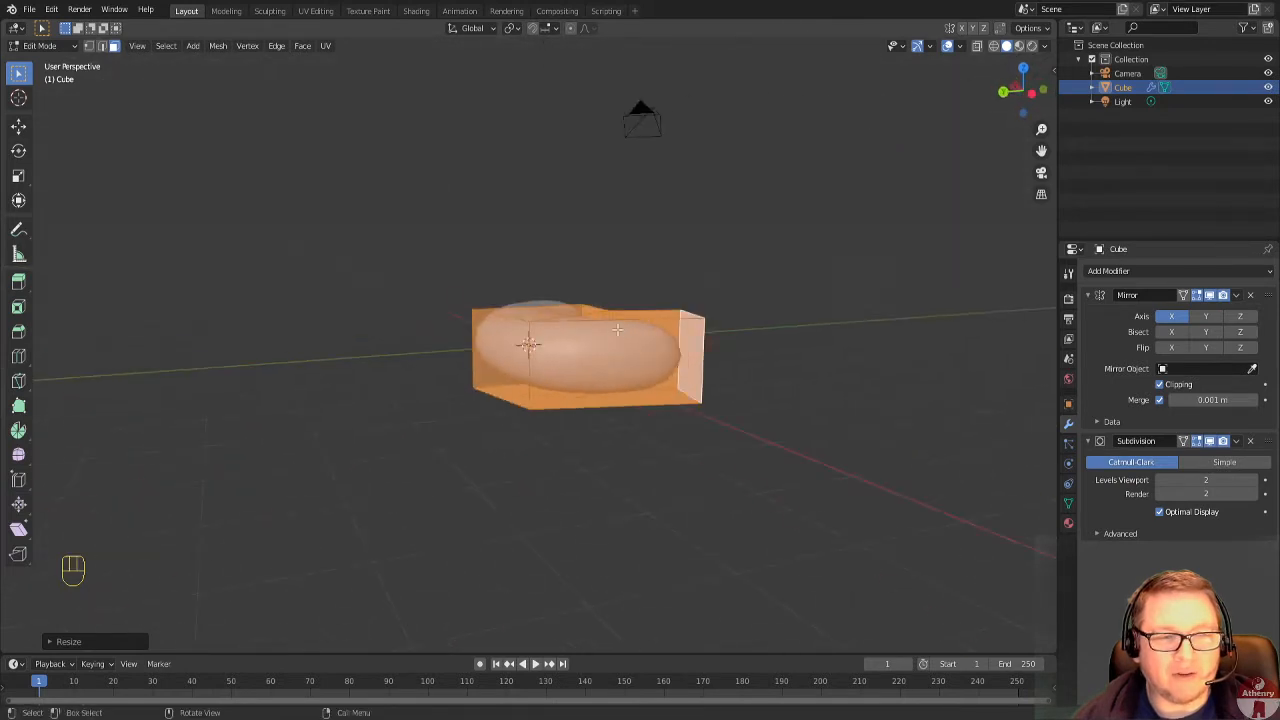
pyautogui.moveTo(748, 349); pyautogui.dragTo(658, 349, button='middle')
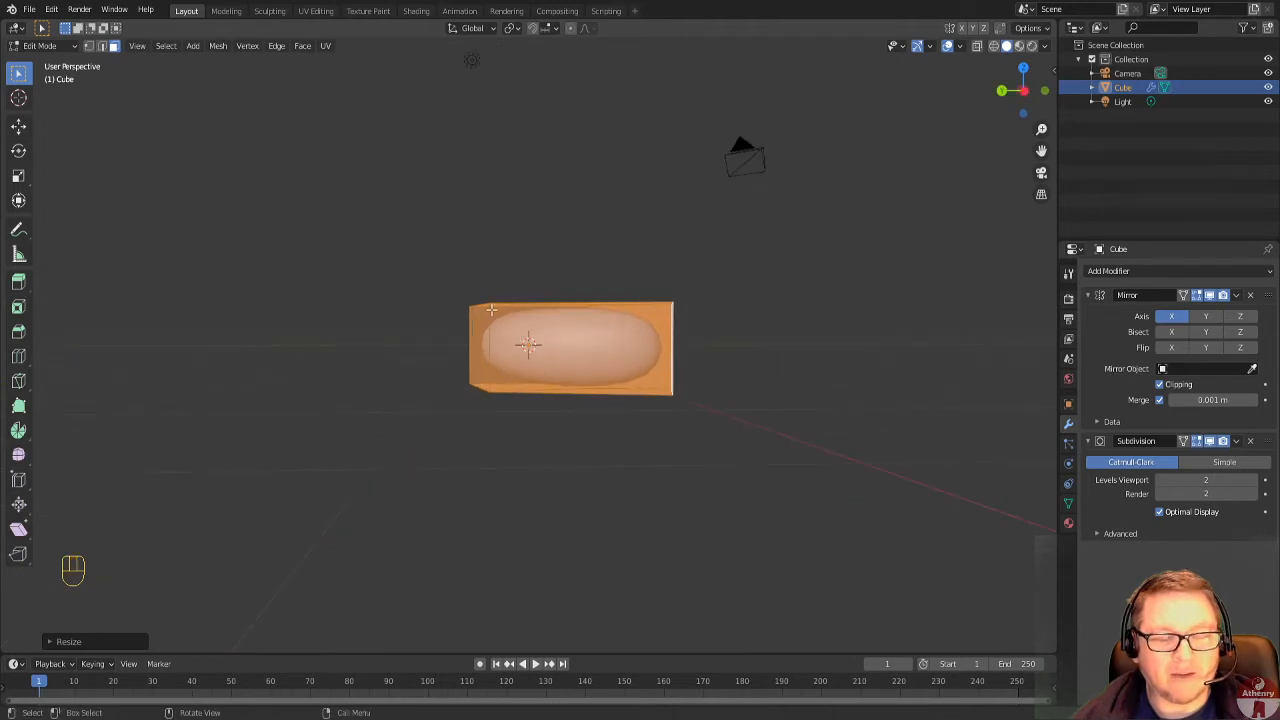
pyautogui.moveTo(709, 389); pyautogui.dragTo(703, 400, button='middle')
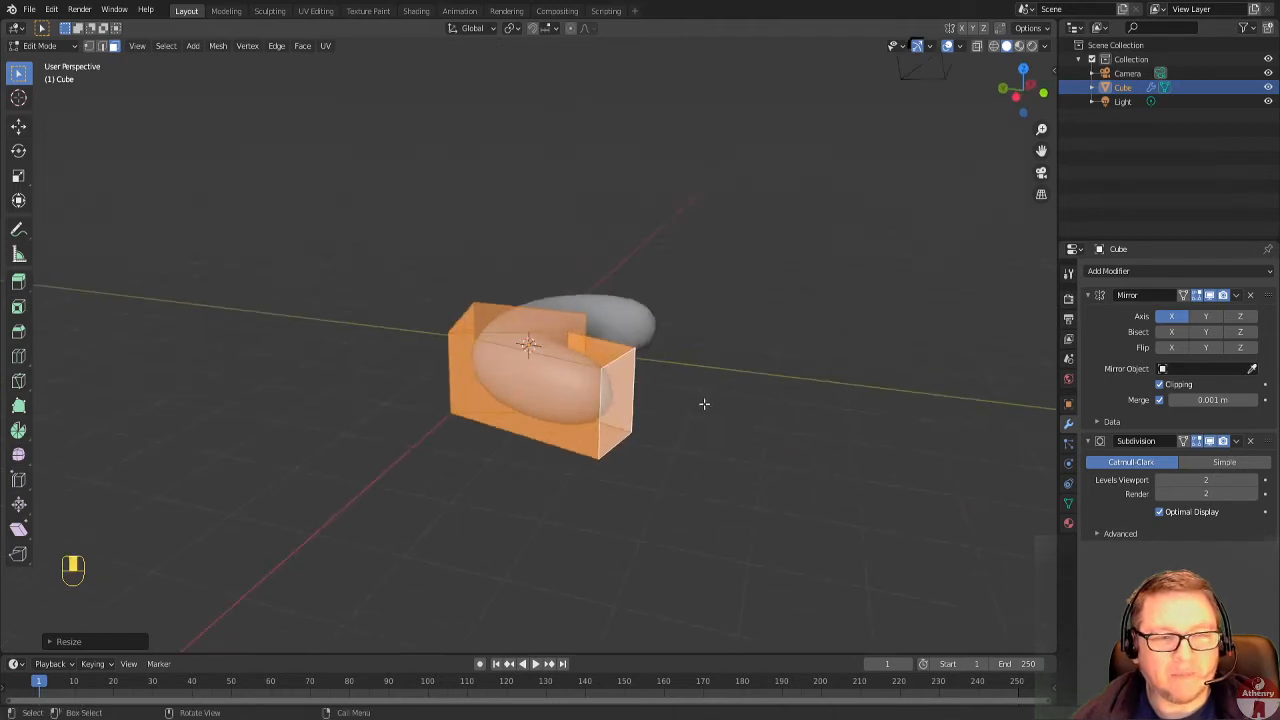
pyautogui.click(609, 405)
pyautogui.moveTo(609, 405); pyautogui.dragTo(716, 403, button='middle')
pyautogui.press('g')
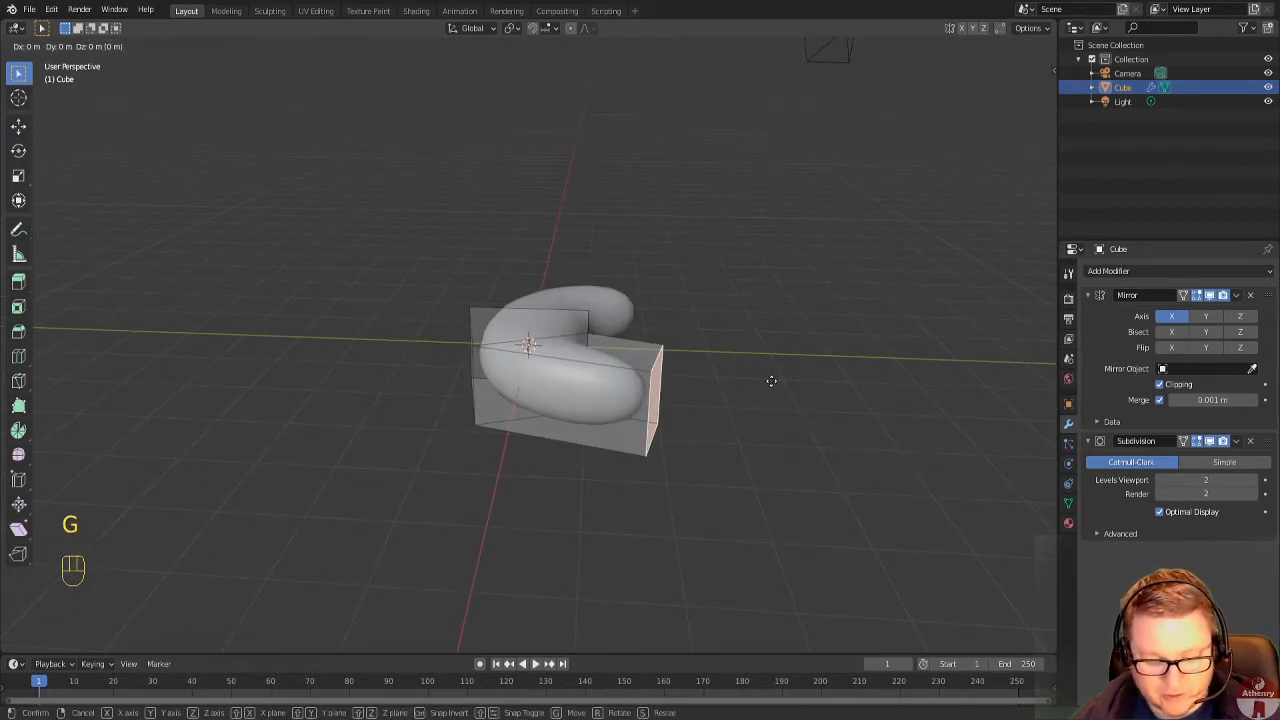
pyautogui.press('z')
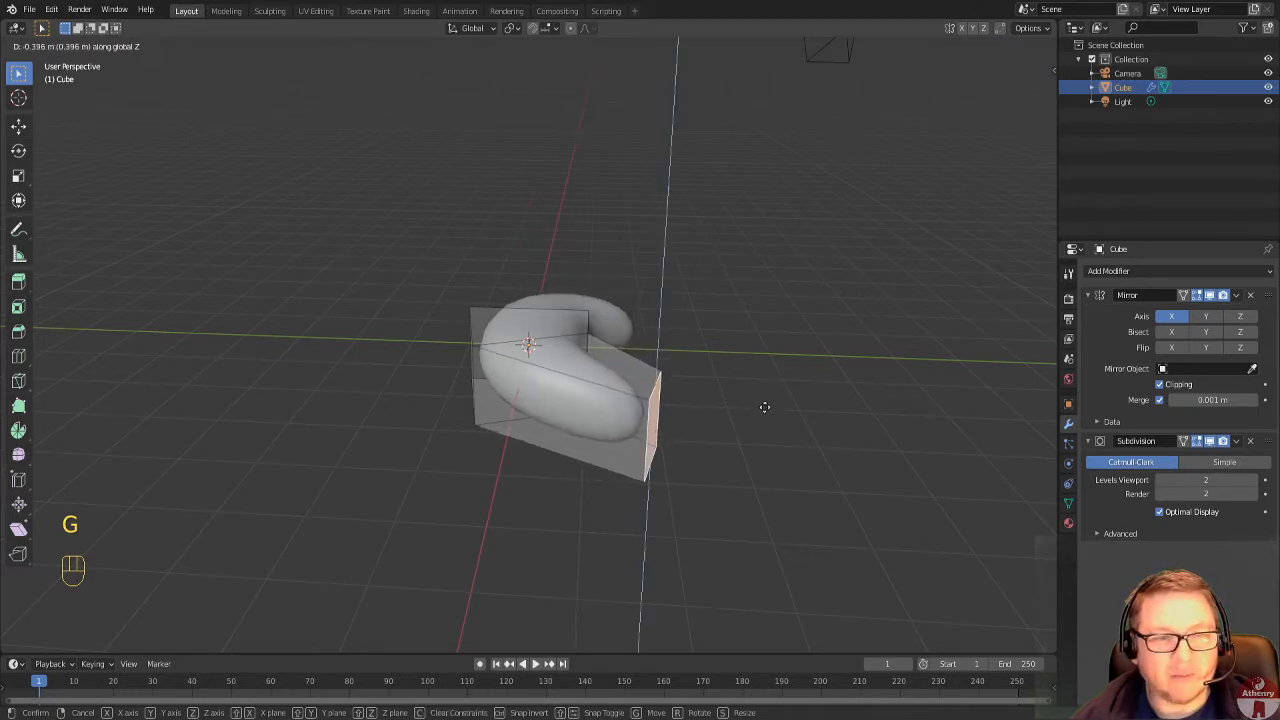
pyautogui.click(764, 411)
# Taper the wing's tip by scaling its end face uniformly to about 0.6.
pyautogui.moveTo(764, 411); pyautogui.dragTo(514, 361, button='middle')
pyautogui.moveTo(515, 297); pyautogui.dragTo(640, 388, button='middle')
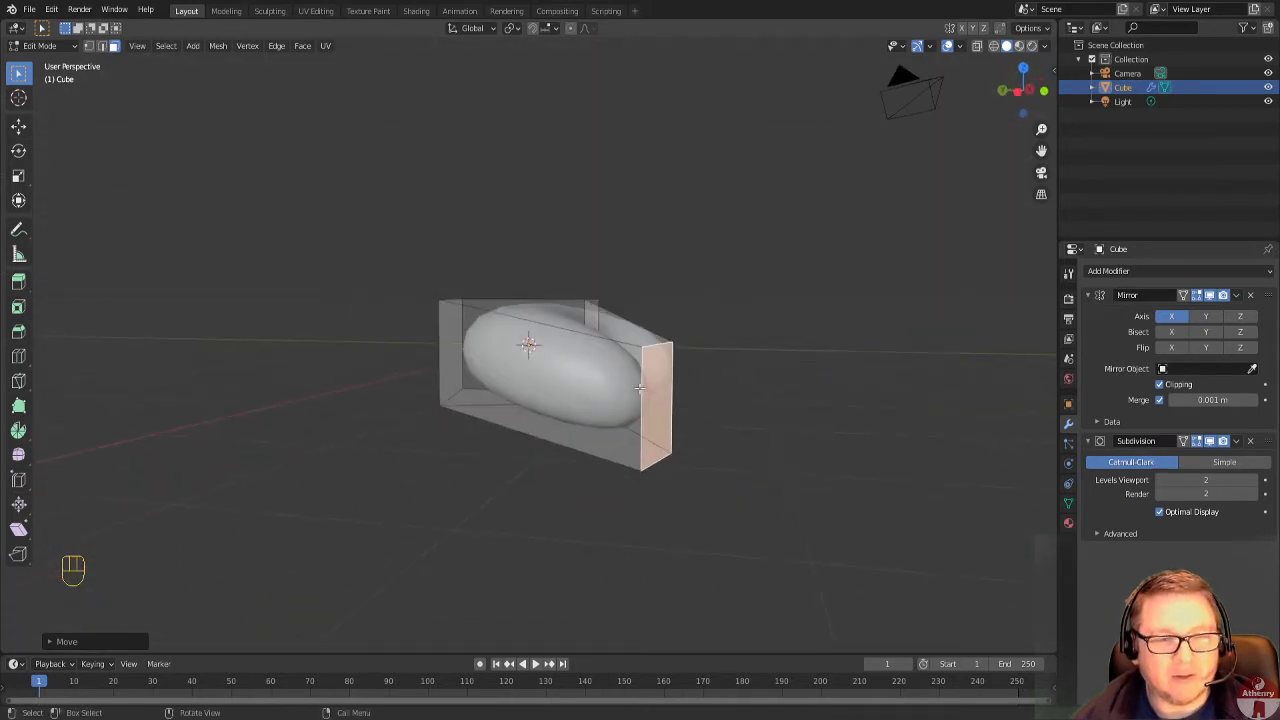
pyautogui.moveTo(750, 407); pyautogui.dragTo(717, 408, button='middle')
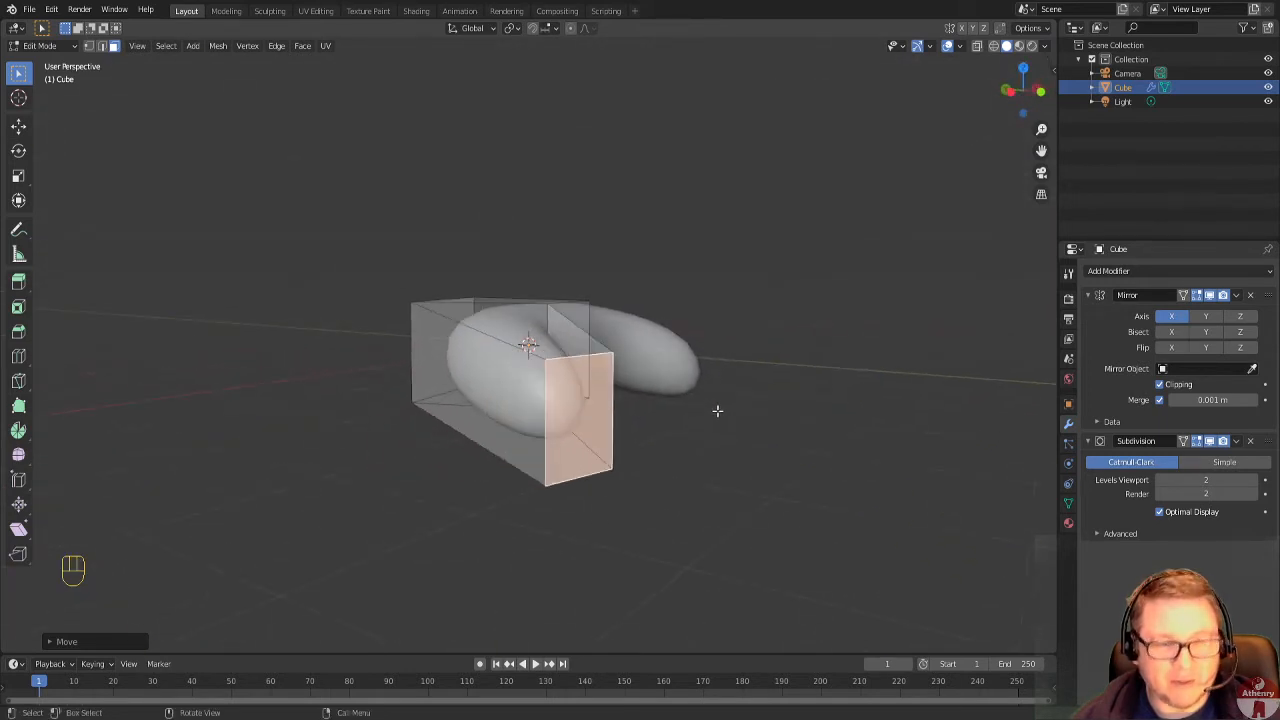
pyautogui.press('s')
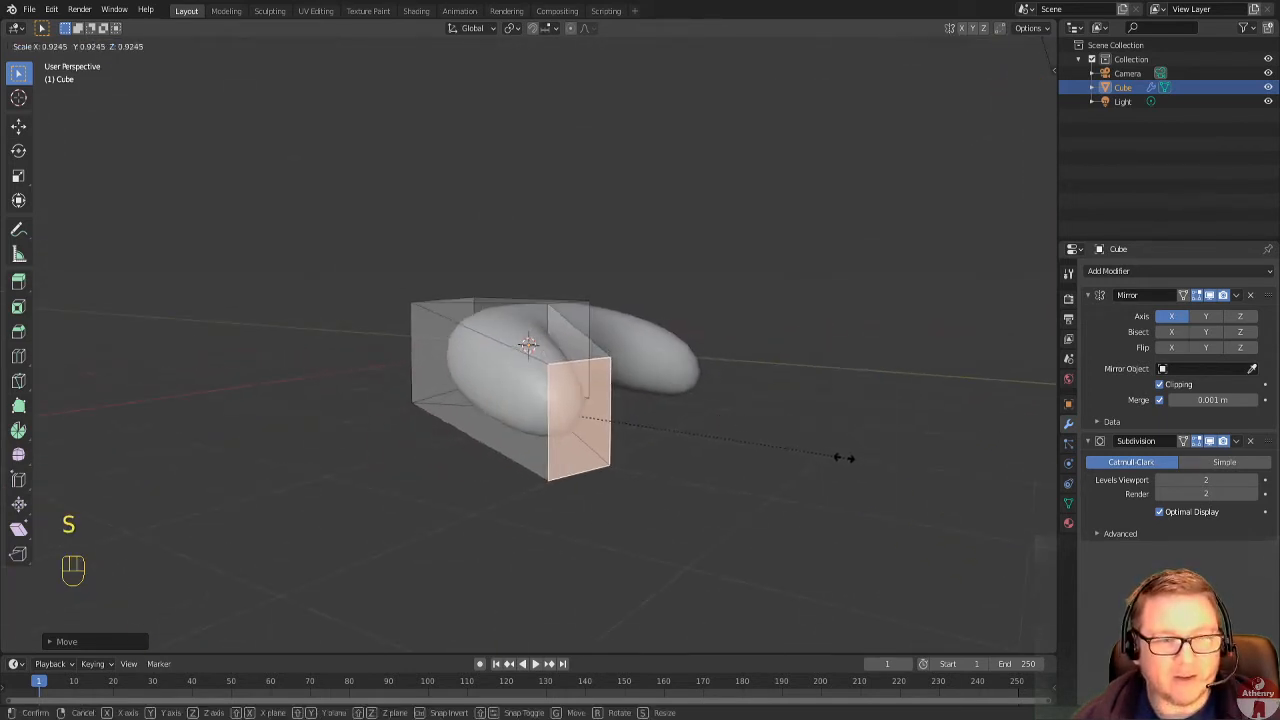
pyautogui.click(778, 441)
# In top orthographic view, add a loop cut across the main body and slide it partway toward the wing joint.
pyautogui.moveTo(778, 441); pyautogui.dragTo(676, 499, button='middle')
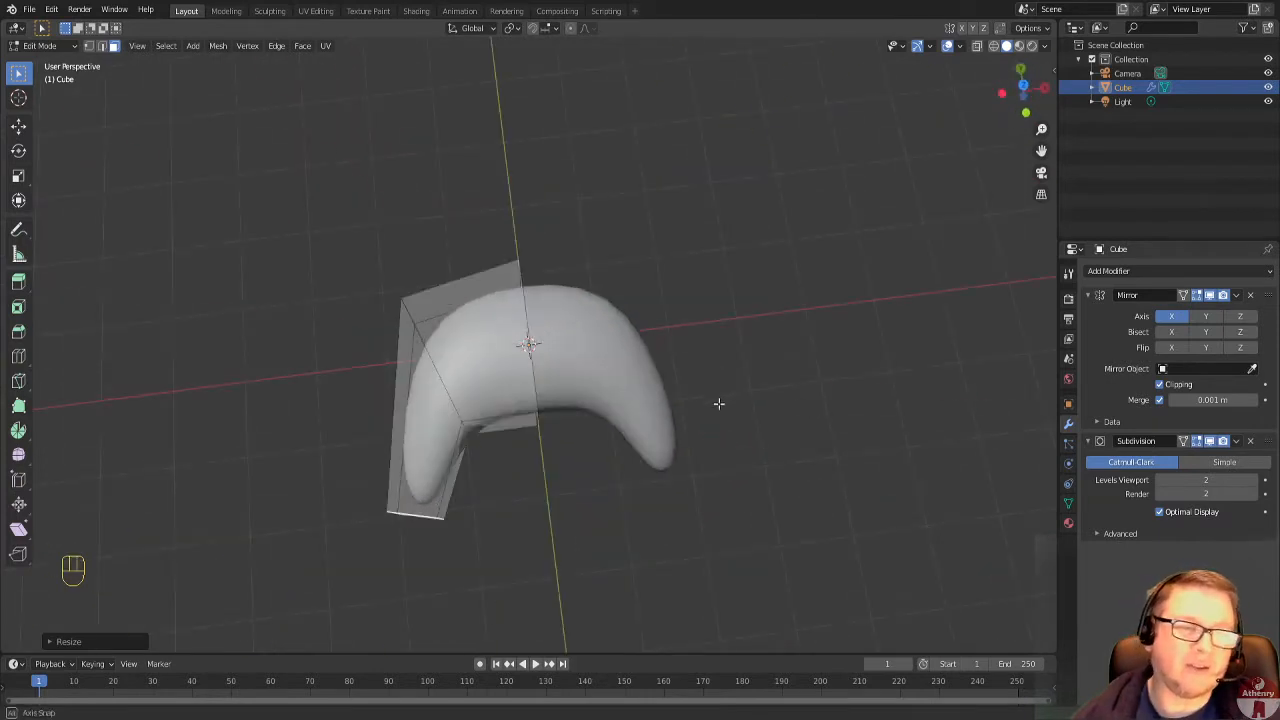
pyautogui.moveTo(720, 403); pyautogui.dragTo(705, 419, button='middle')
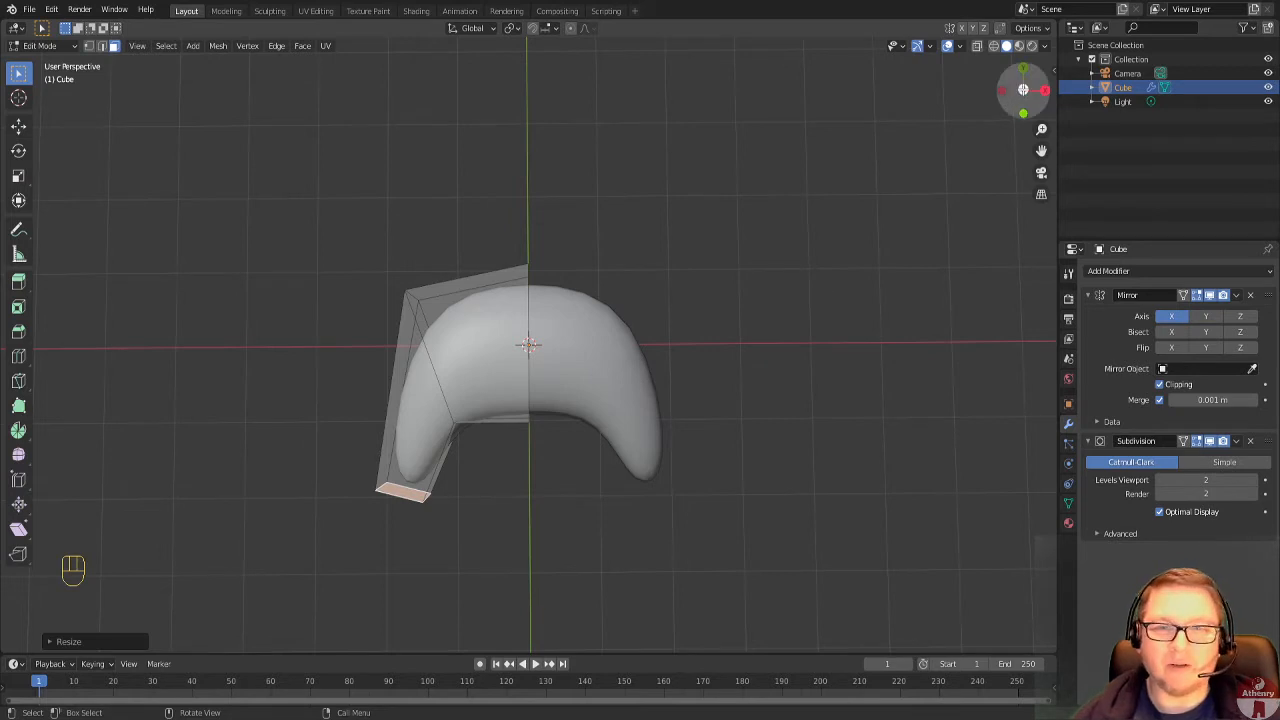
pyautogui.click(1023, 90)
pyautogui.scroll(1, 757, 362)
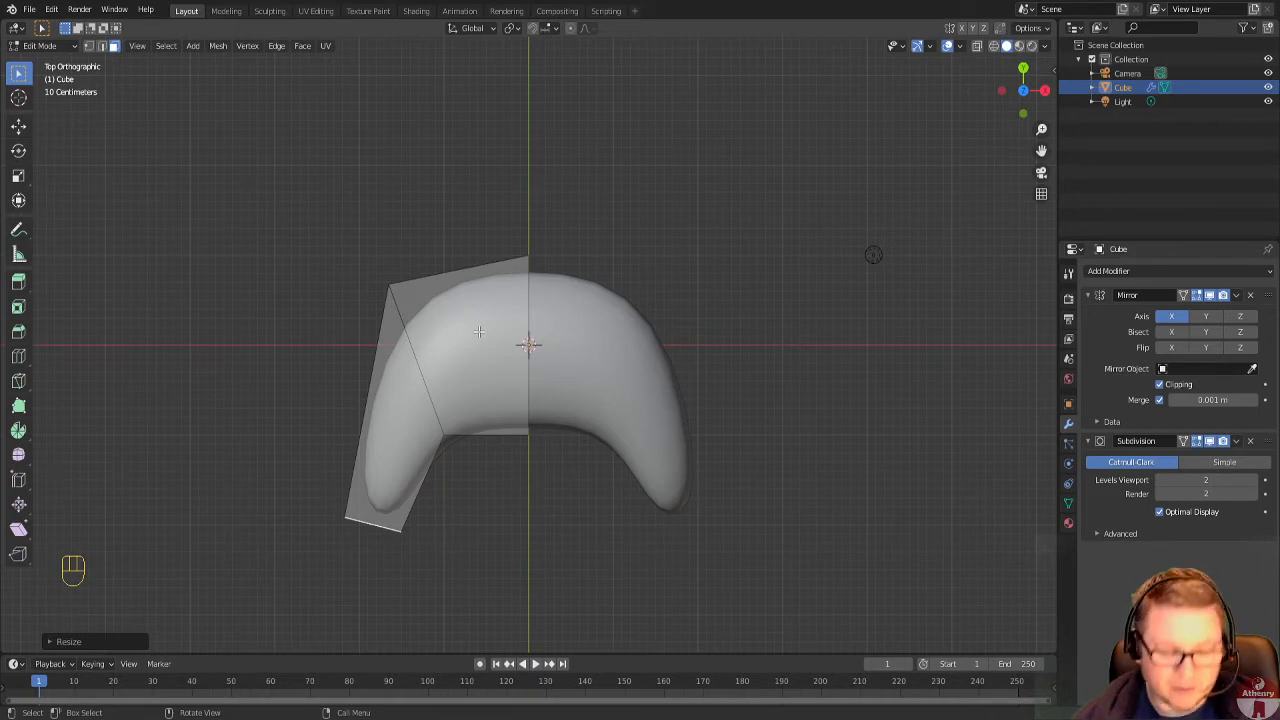
pyautogui.hotkey('ctrl', 'r')
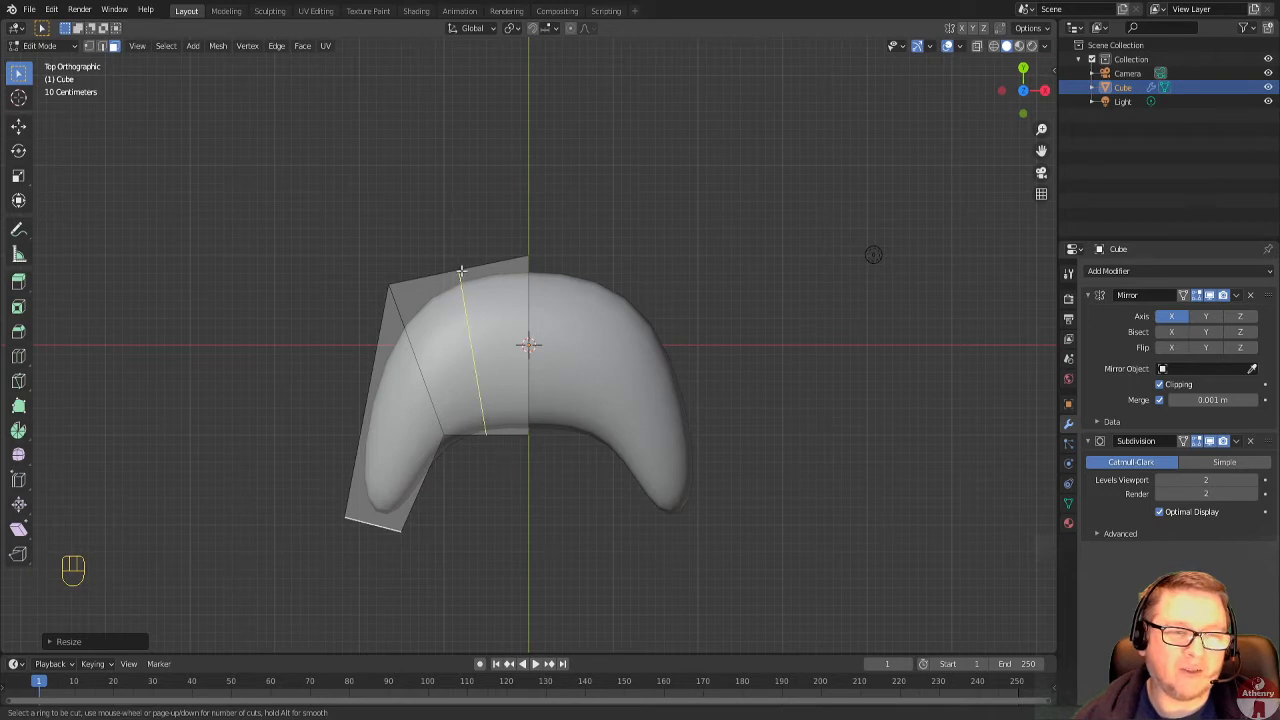
pyautogui.click(459, 264)
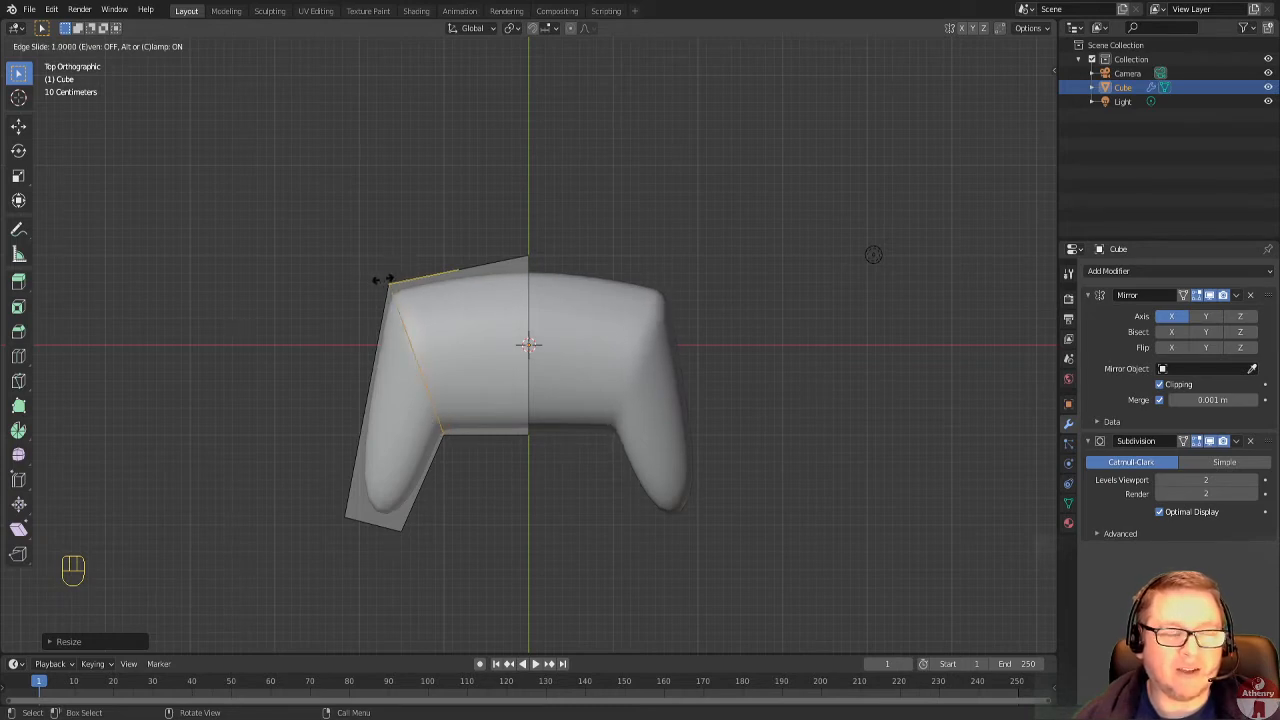
pyautogui.click(433, 273)
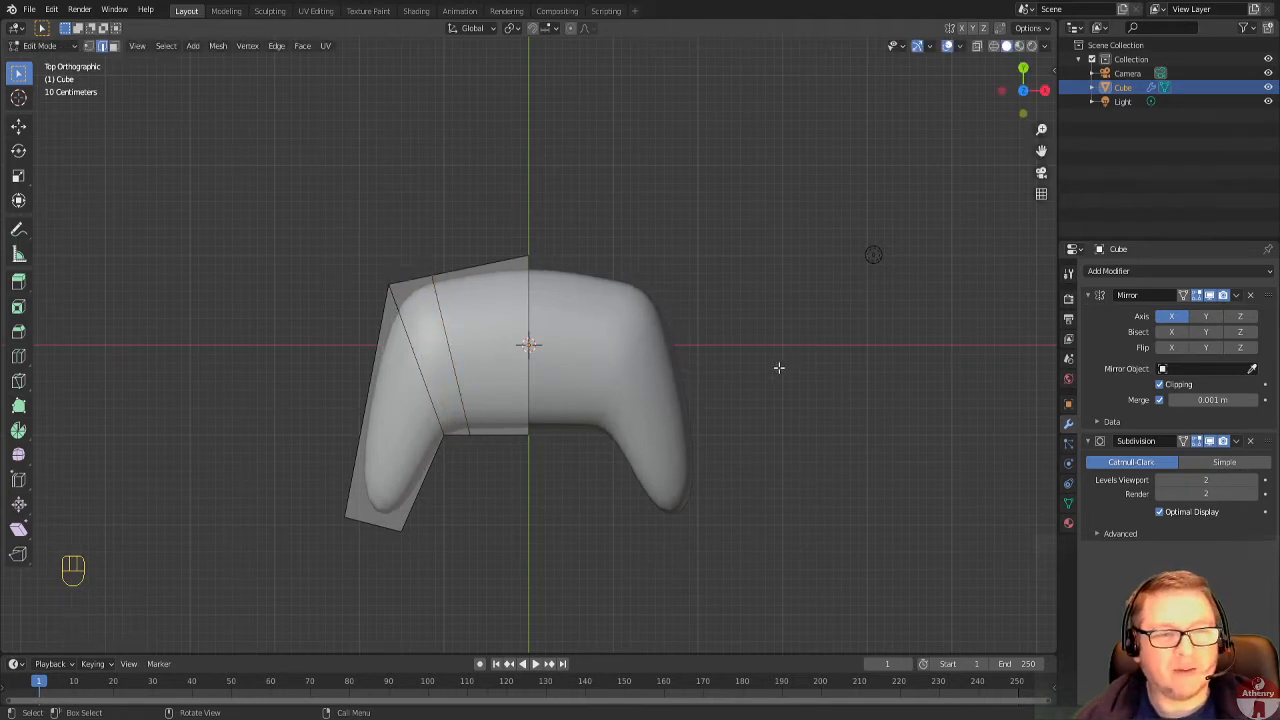
# Add a lengthwise loop cut running through the body and wing, sliding it about 0.19 toward the outer edge.
pyautogui.moveTo(777, 366); pyautogui.dragTo(777, 314, button='middle')
pyautogui.moveTo(867, 423); pyautogui.dragTo(692, 402, button='middle')
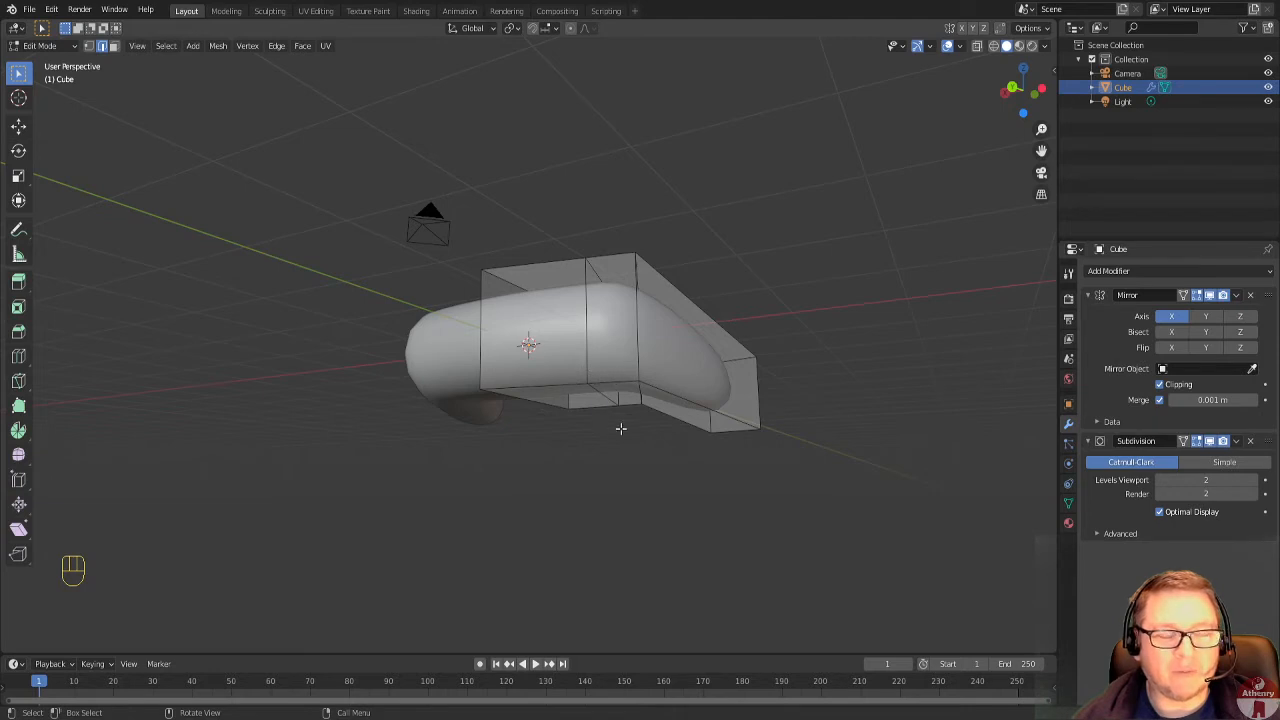
pyautogui.moveTo(654, 393); pyautogui.dragTo(615, 319, button='middle')
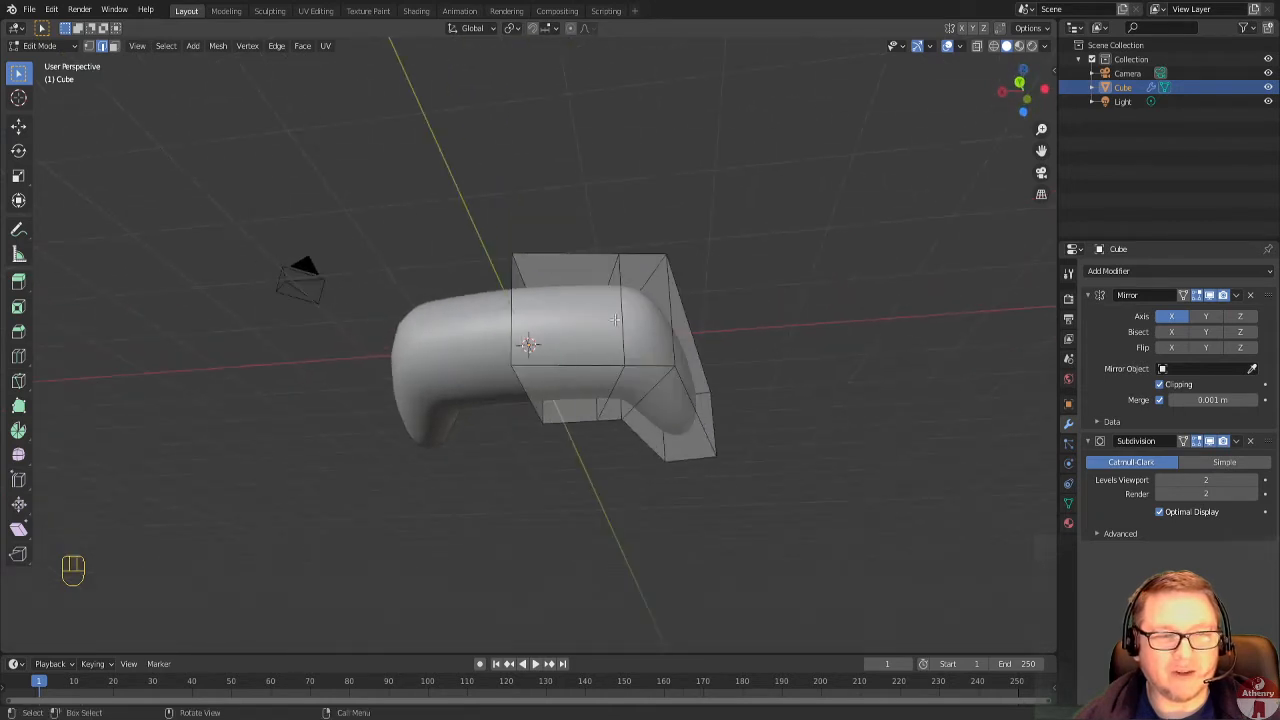
pyautogui.moveTo(617, 387); pyautogui.dragTo(656, 341, button='middle')
pyautogui.moveTo(536, 362); pyautogui.dragTo(543, 297, button='middle')
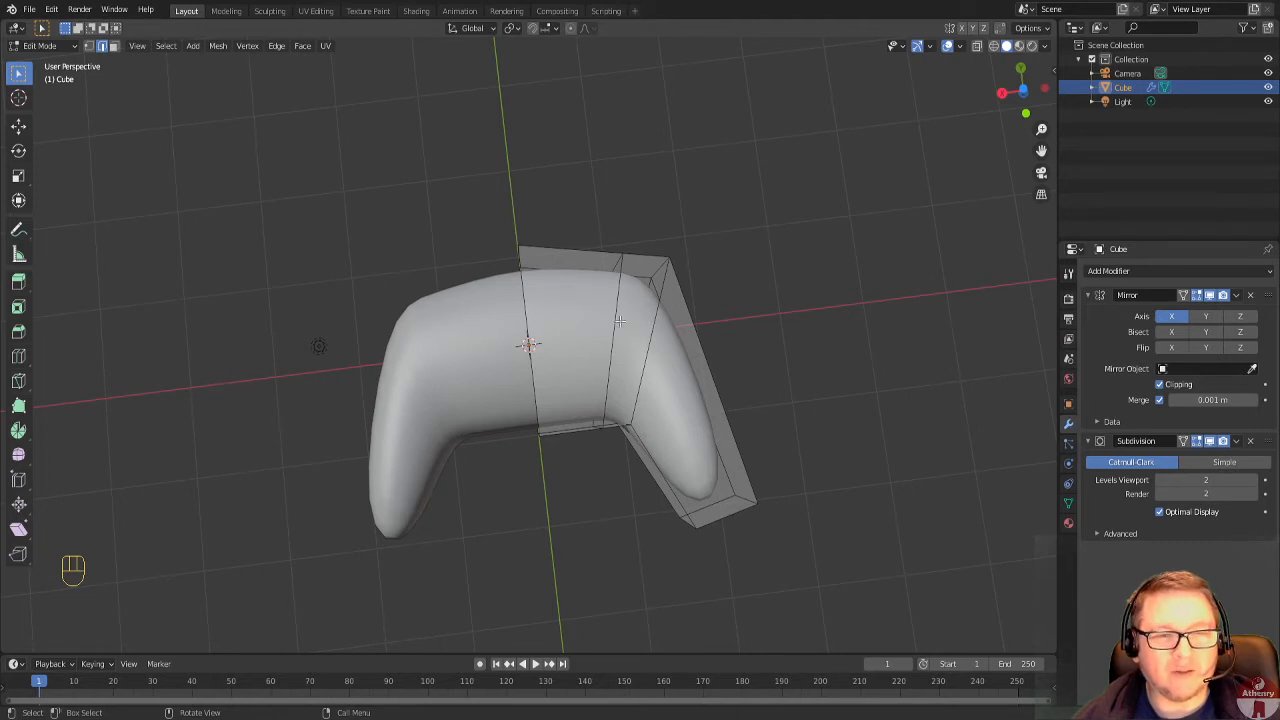
pyautogui.moveTo(692, 355); pyautogui.dragTo(676, 355, button='middle')
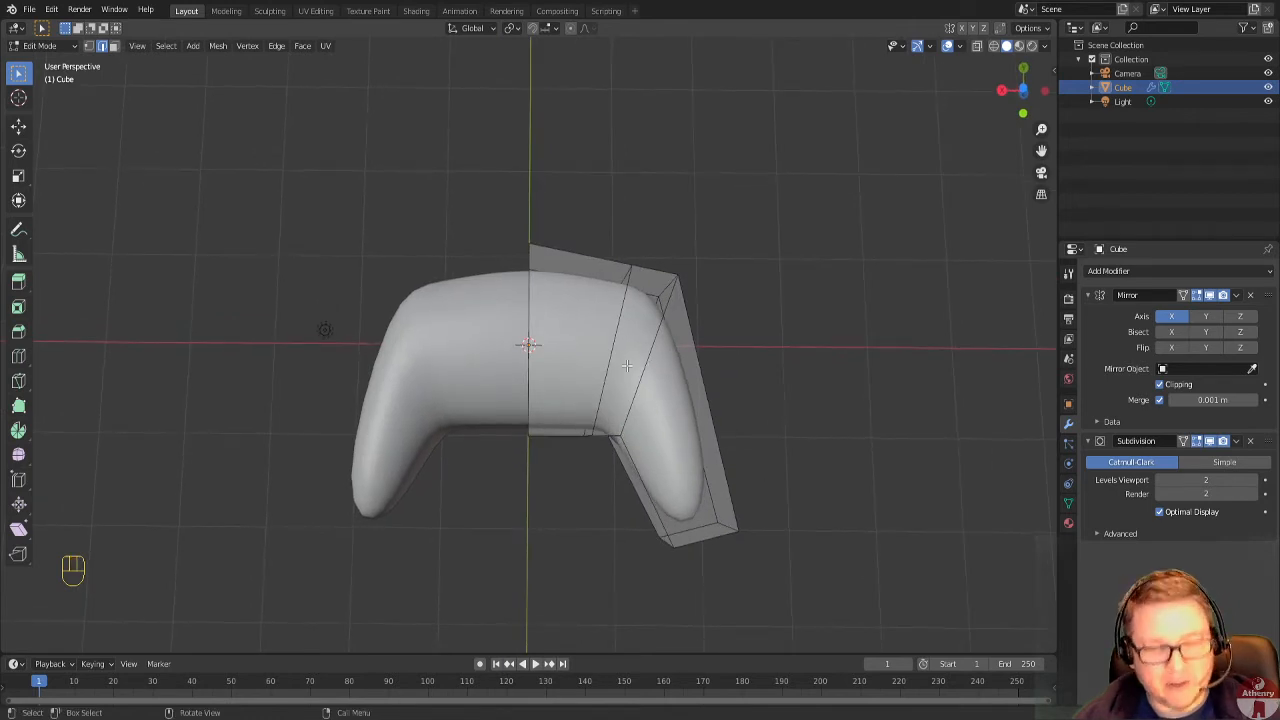
pyautogui.hotkey('ctrl', 'r')
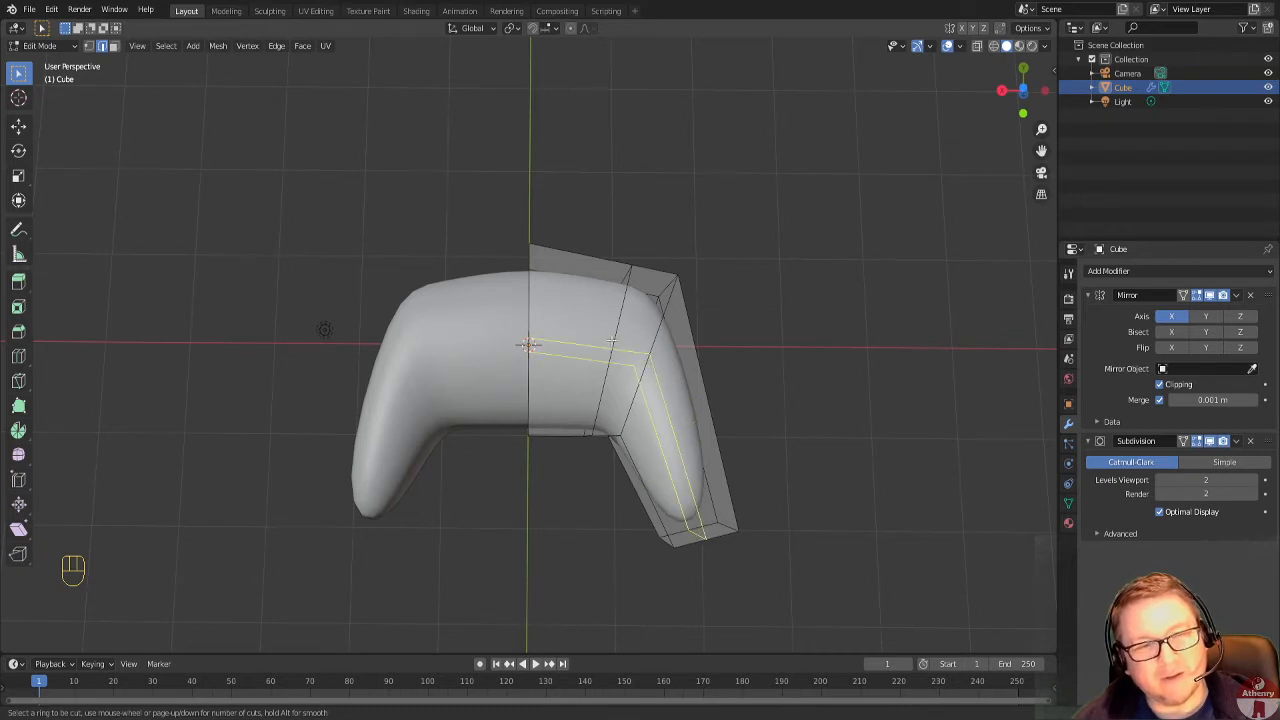
pyautogui.click(540, 342)
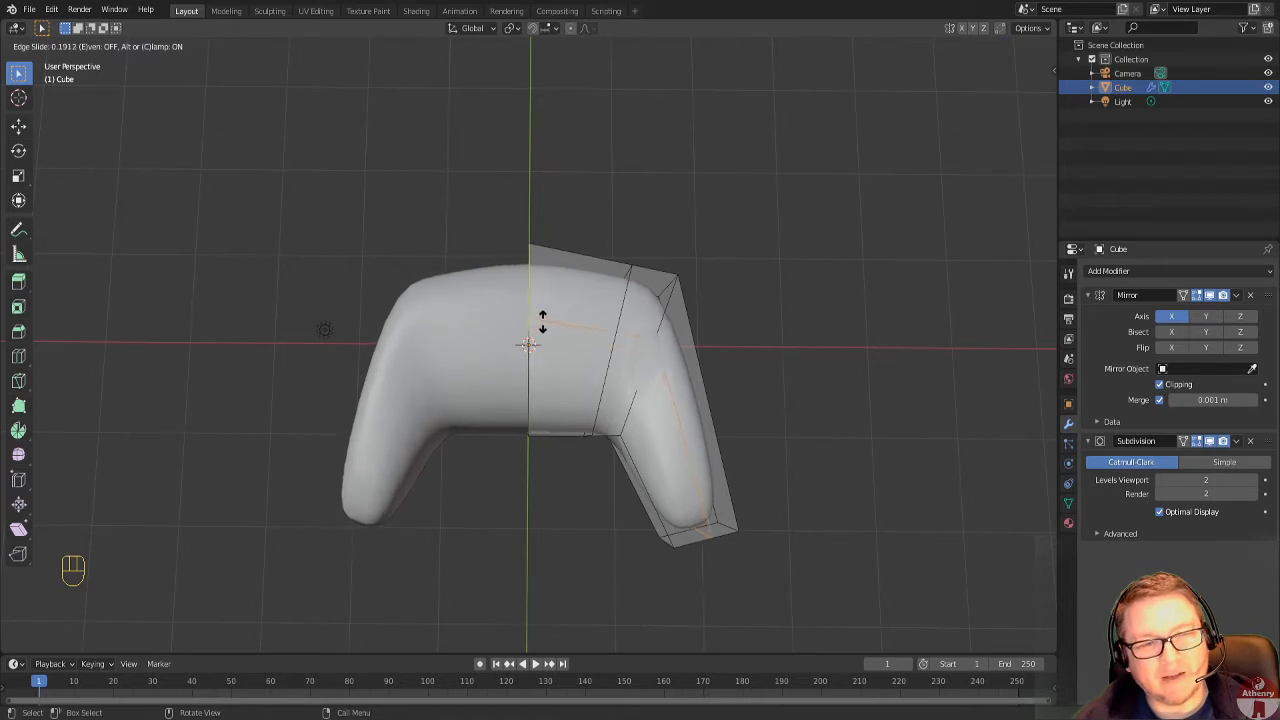
pyautogui.click(540, 333)
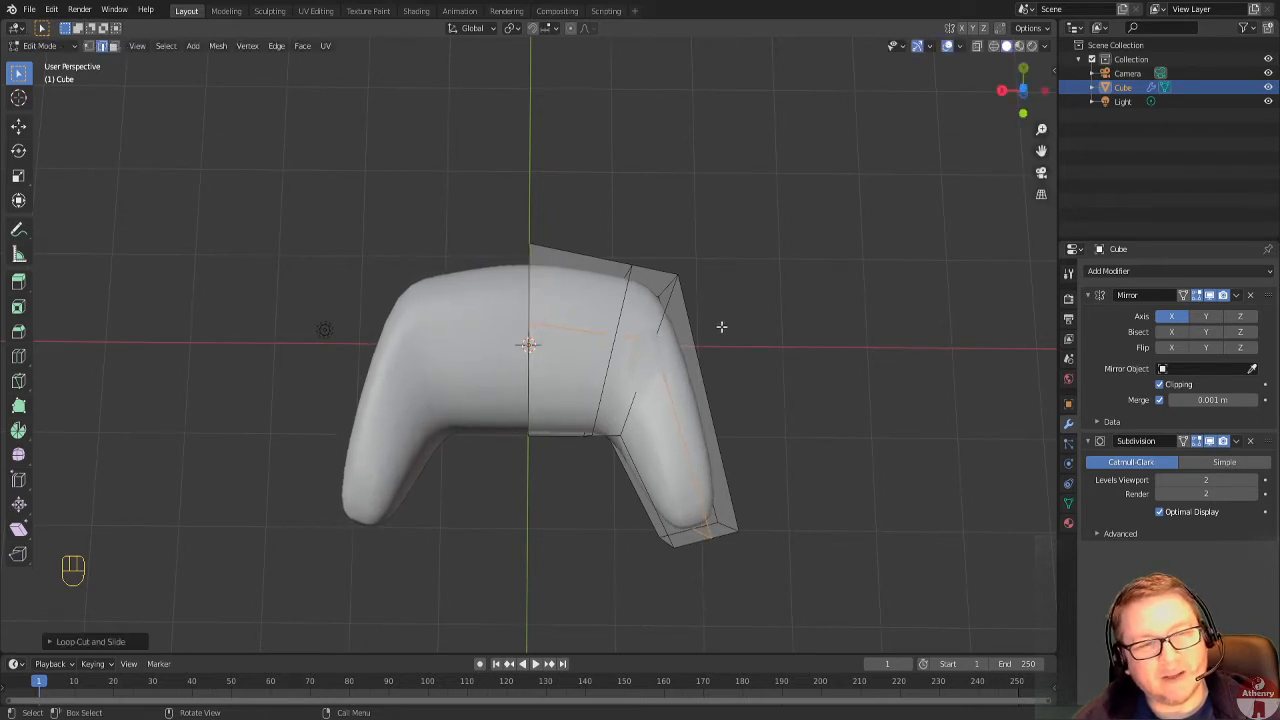
# Select the whole mesh and flatten it slightly by scaling along the global Z axis.
pyautogui.moveTo(720, 326); pyautogui.dragTo(636, 433, button='middle')
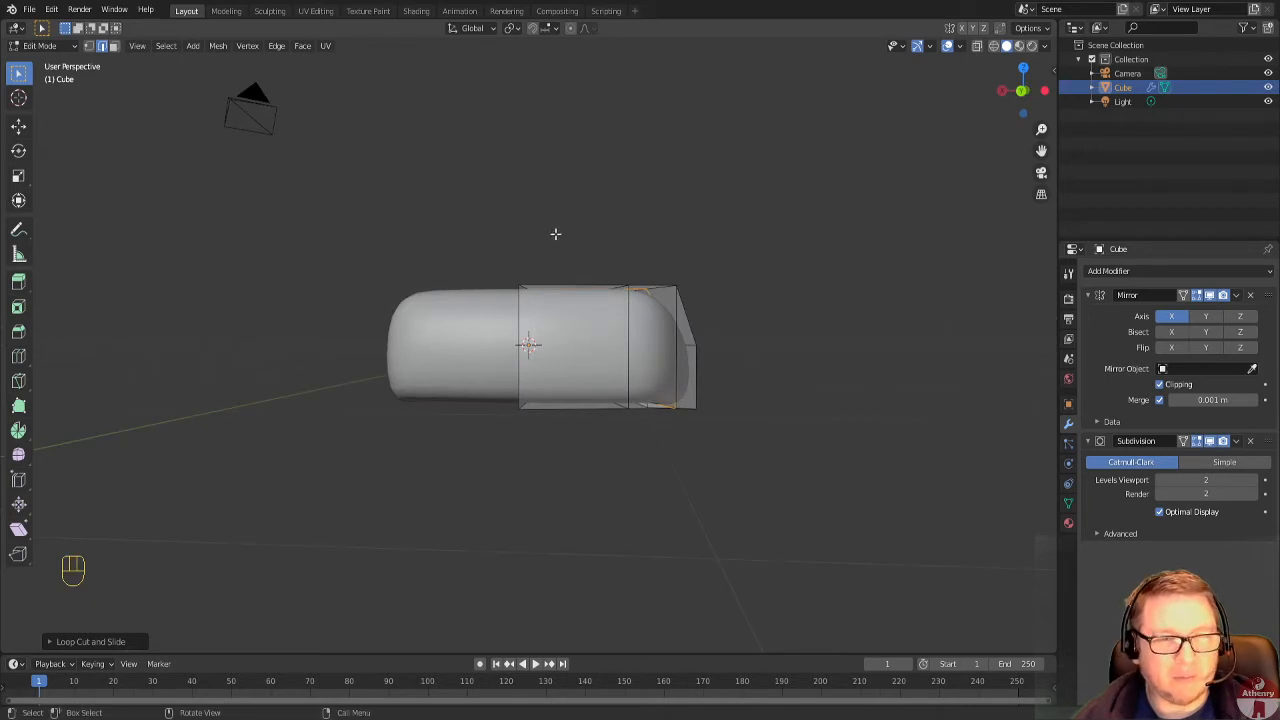
pyautogui.press('a')
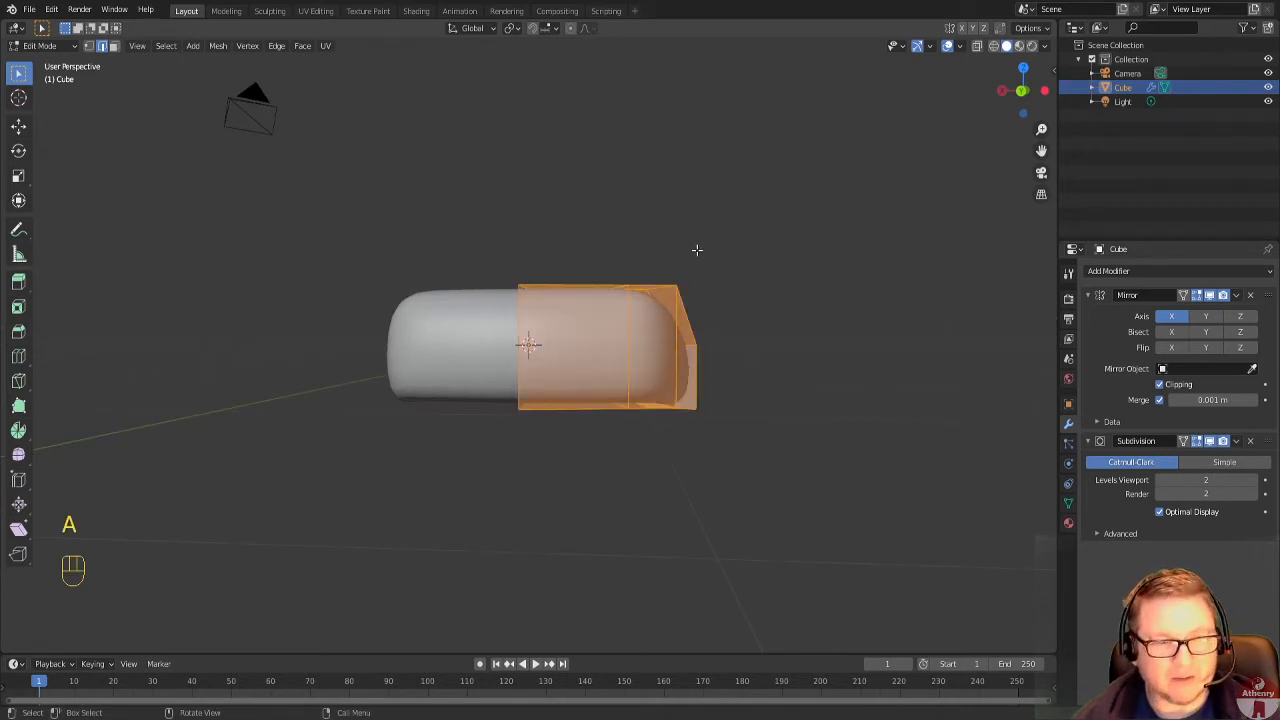
pyautogui.press('s')
pyautogui.press('z')
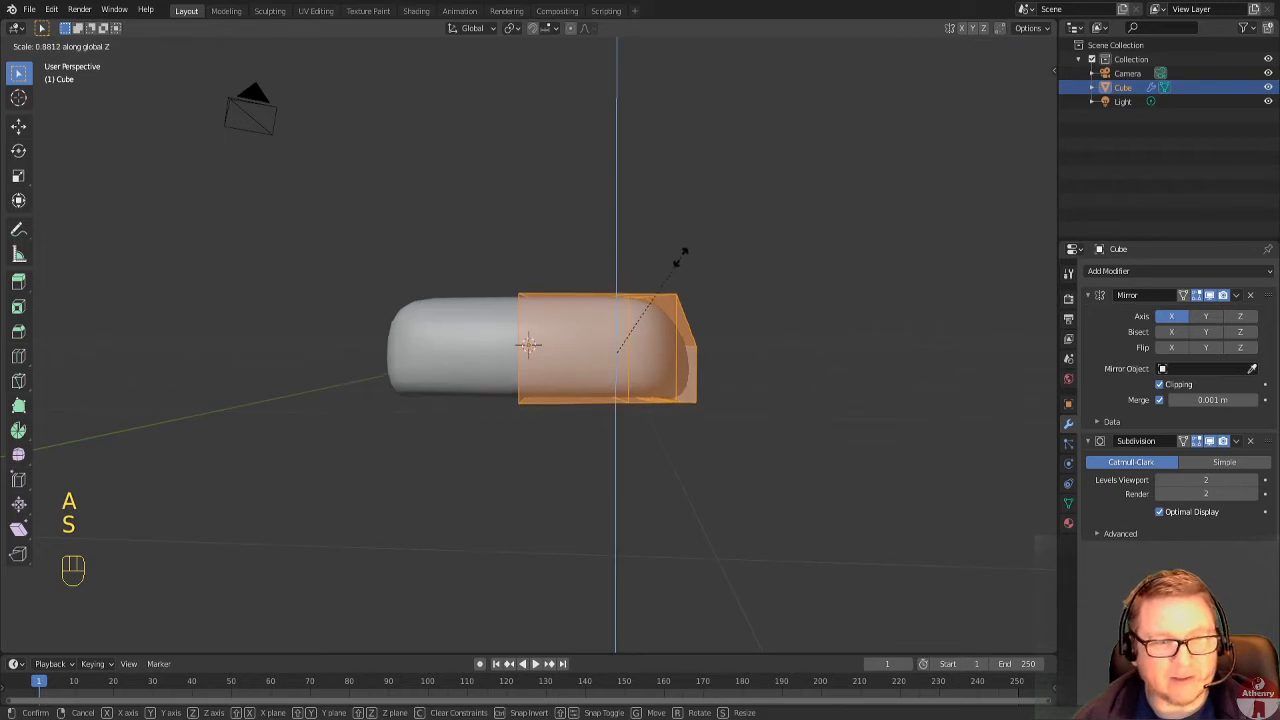
pyautogui.click(676, 257)
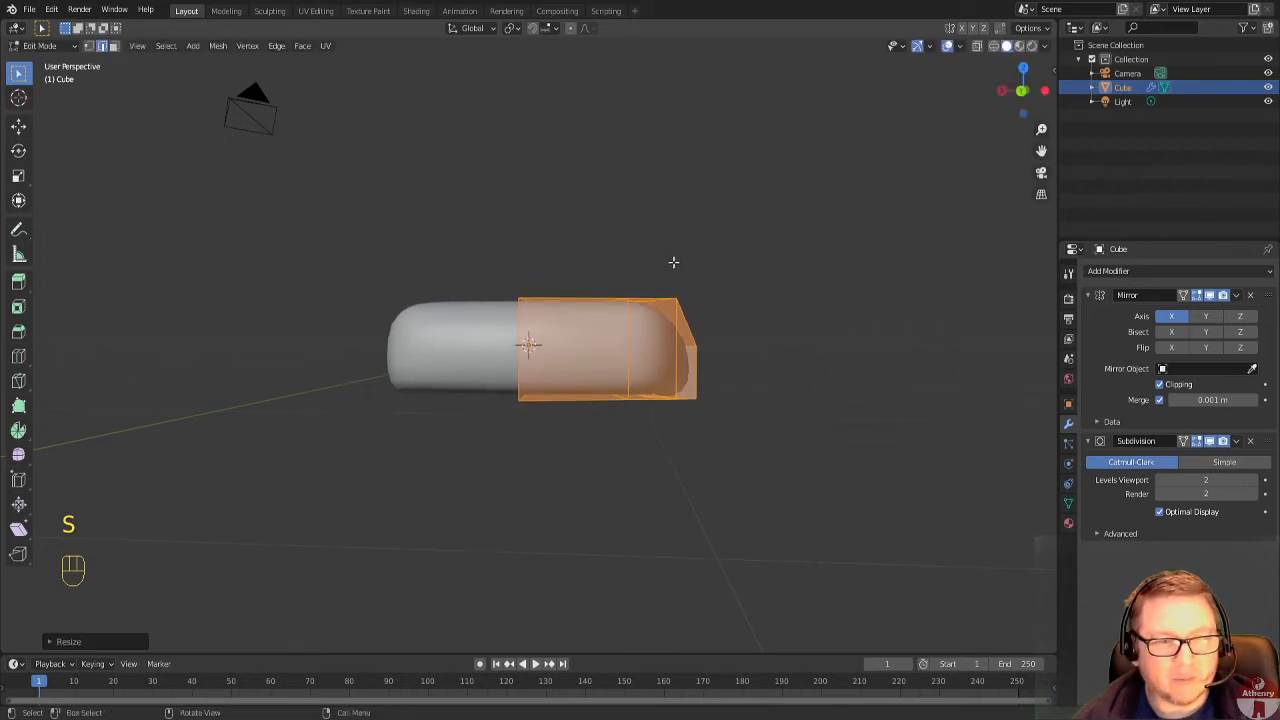
# In face selection mode, try extruding the outer underside face at the body-wing joint by about 0.08 m.
pyautogui.moveTo(772, 310); pyautogui.dragTo(753, 258, button='middle')
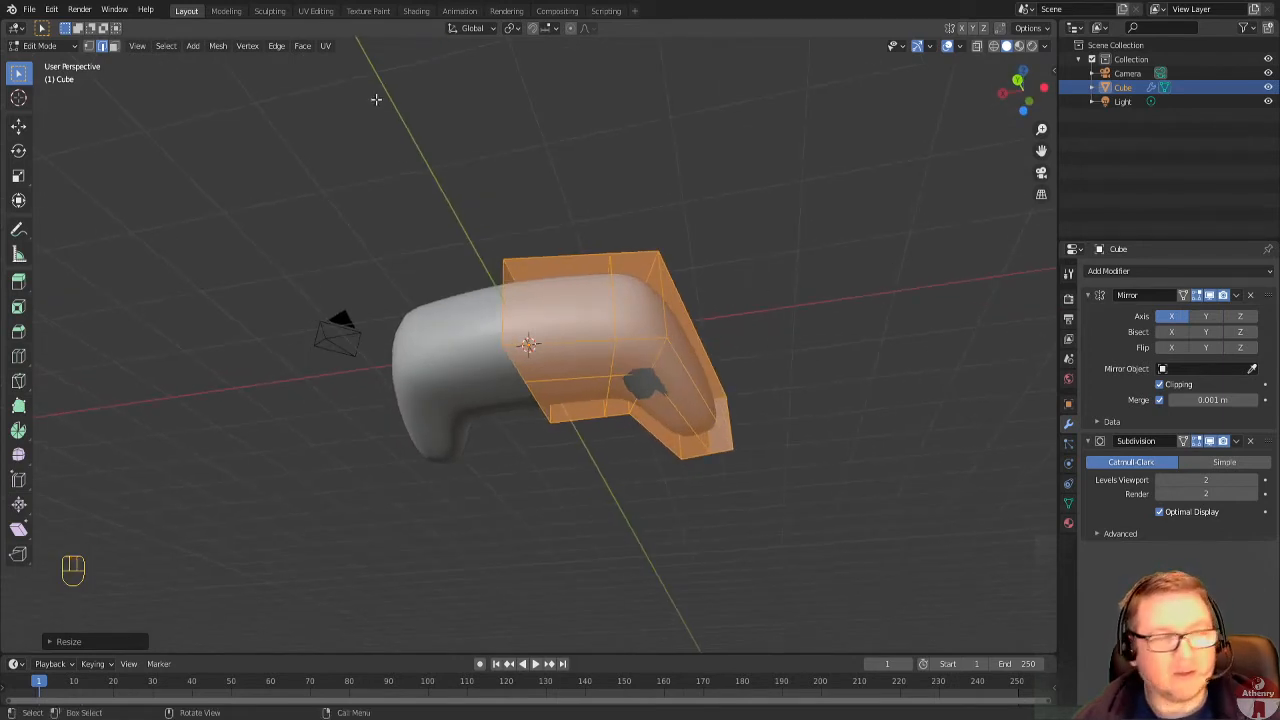
pyautogui.click(113, 46)
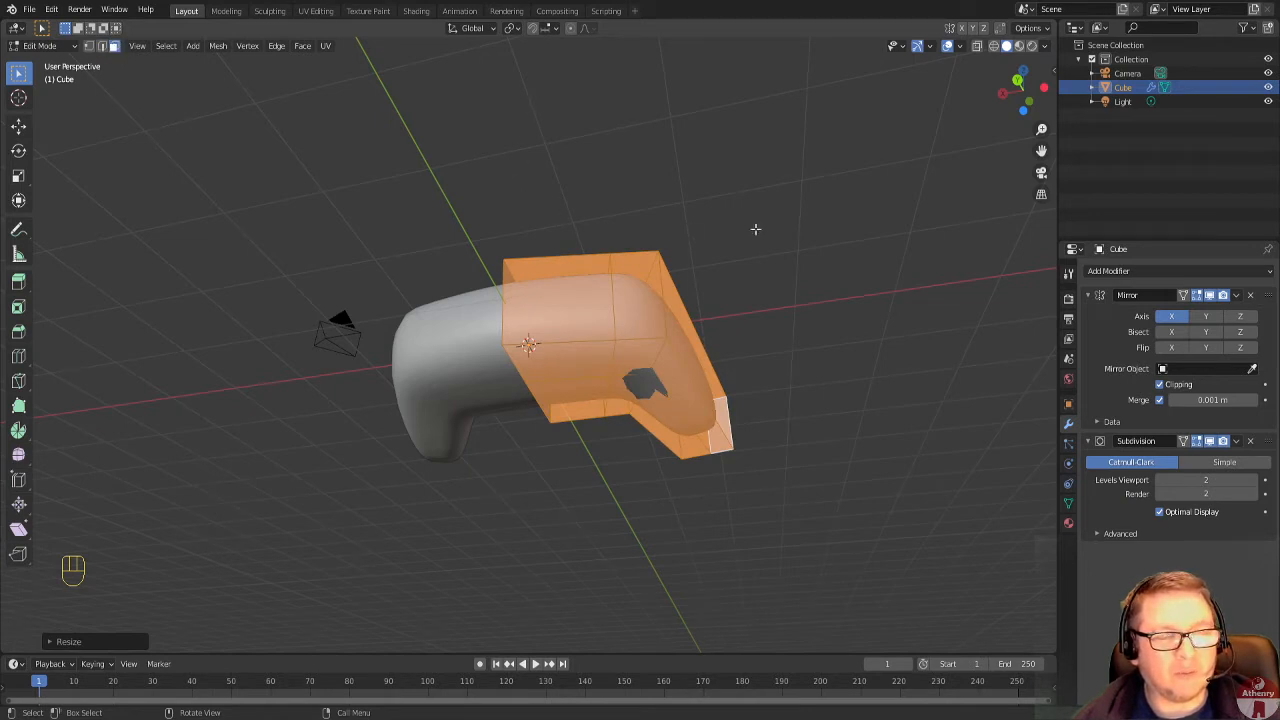
pyautogui.click(632, 350)
pyautogui.moveTo(848, 316); pyautogui.dragTo(814, 298, button='middle')
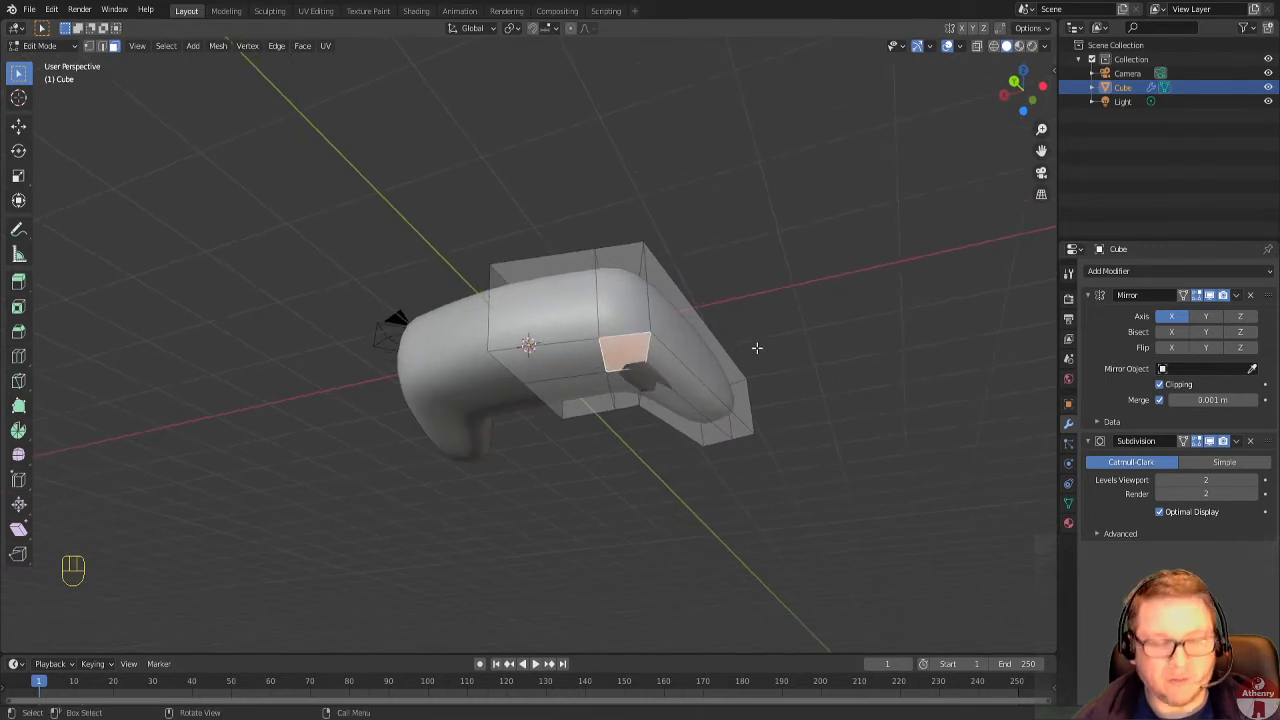
pyautogui.press('e')
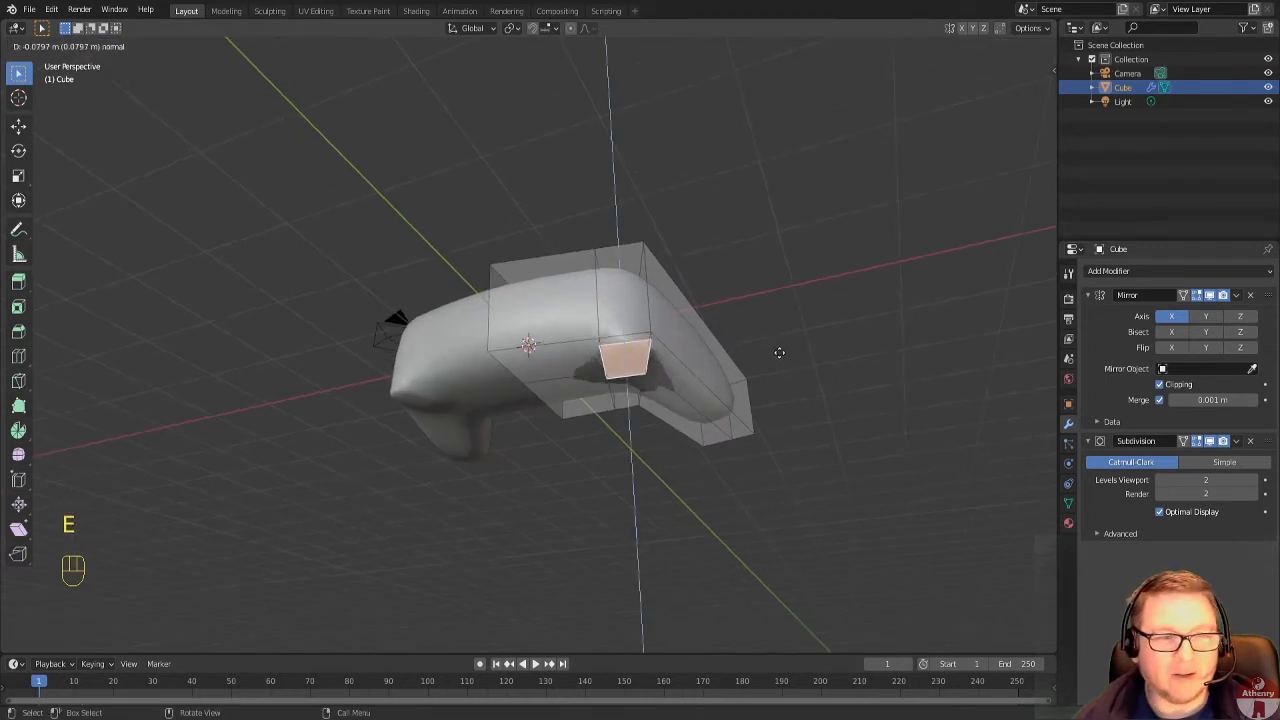
pyautogui.click(780, 355)
pyautogui.moveTo(720, 342); pyautogui.dragTo(745, 349, button='middle')
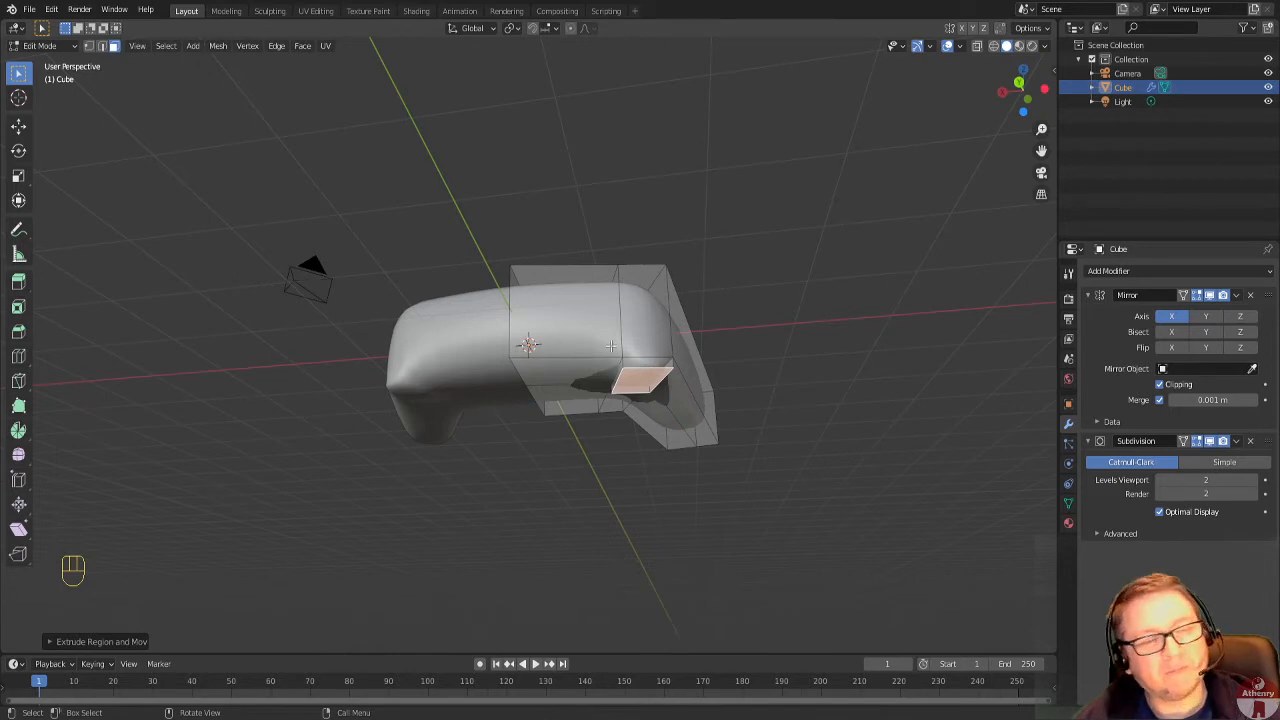
# Inspect the extruded underside face from several angles and undo the extrusion.
pyautogui.moveTo(632, 269); pyautogui.dragTo(585, 247, button='middle')
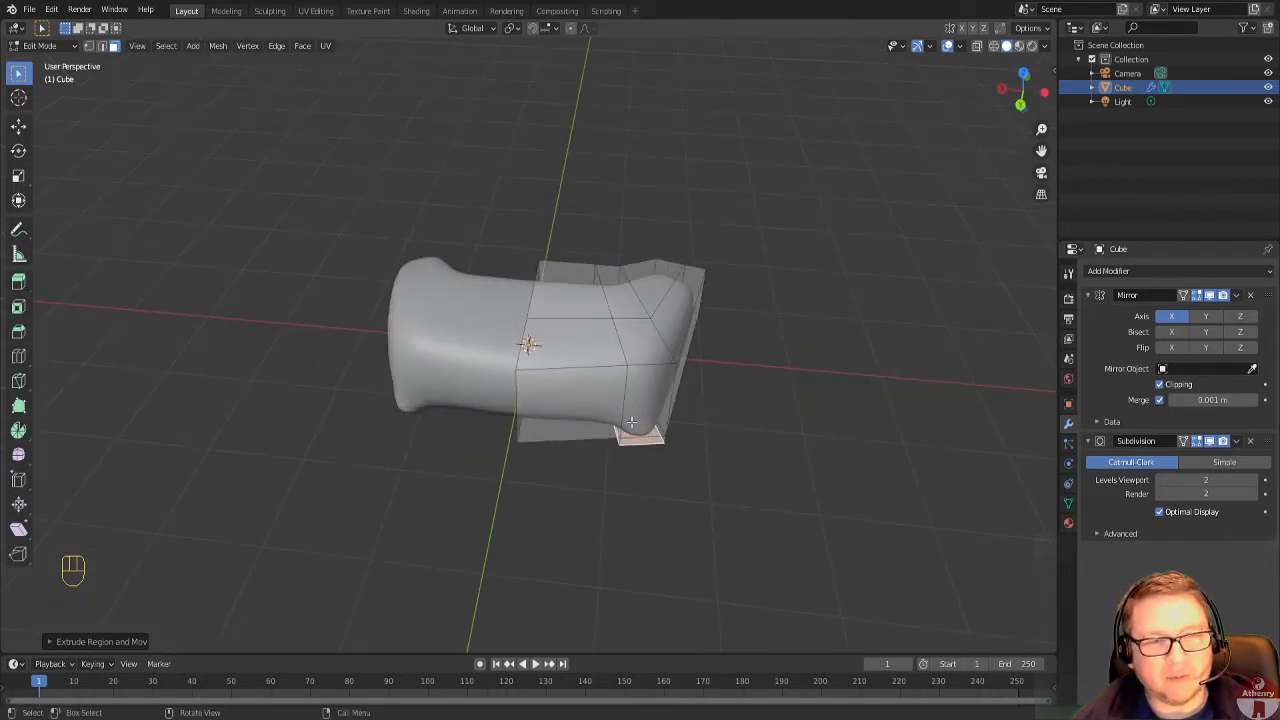
pyautogui.moveTo(622, 435); pyautogui.dragTo(646, 296, button='middle')
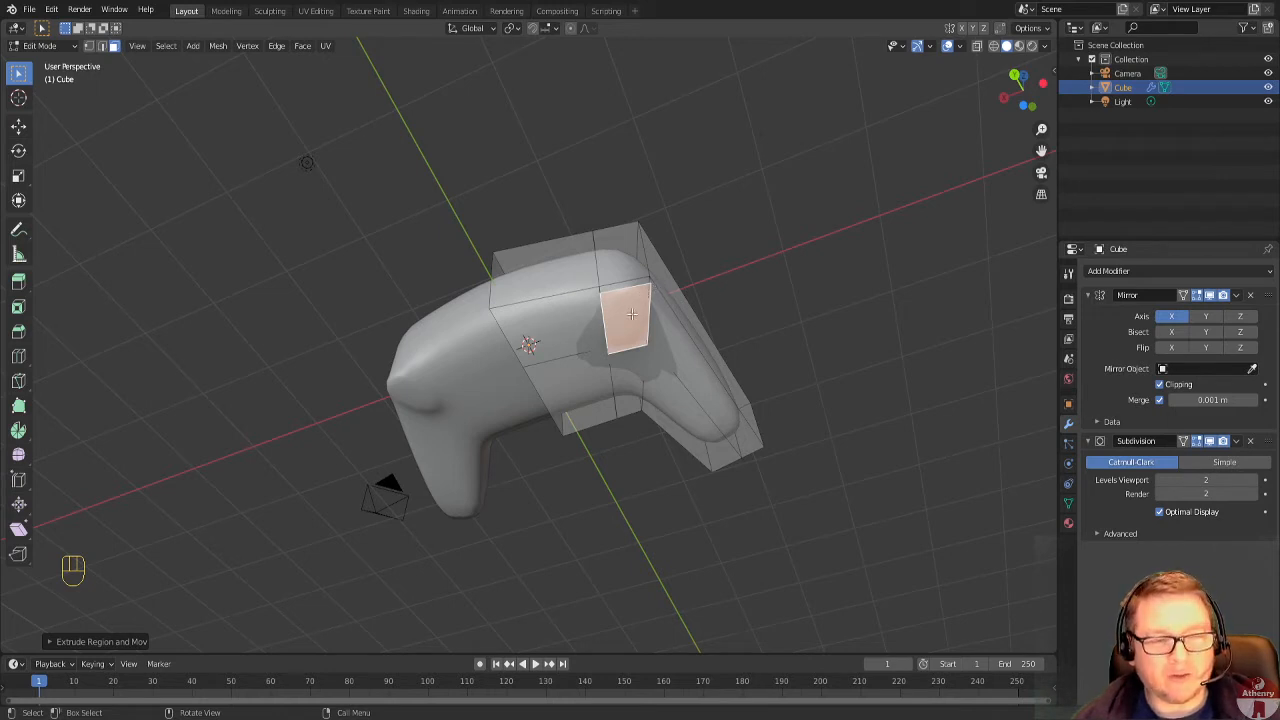
pyautogui.hotkey('ctrl', 'z')
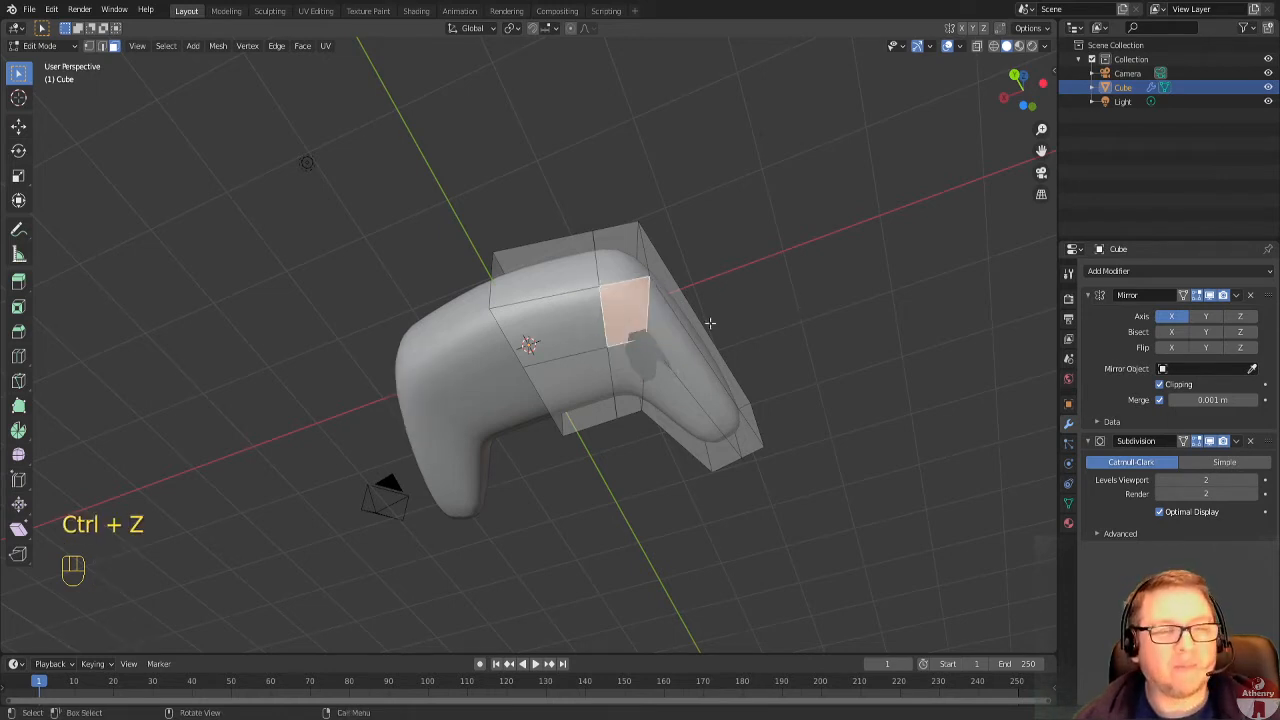
# In edge selection mode, select the edge loop crossing the body near the wing joint and try moving it freely.
pyautogui.click(102, 46)
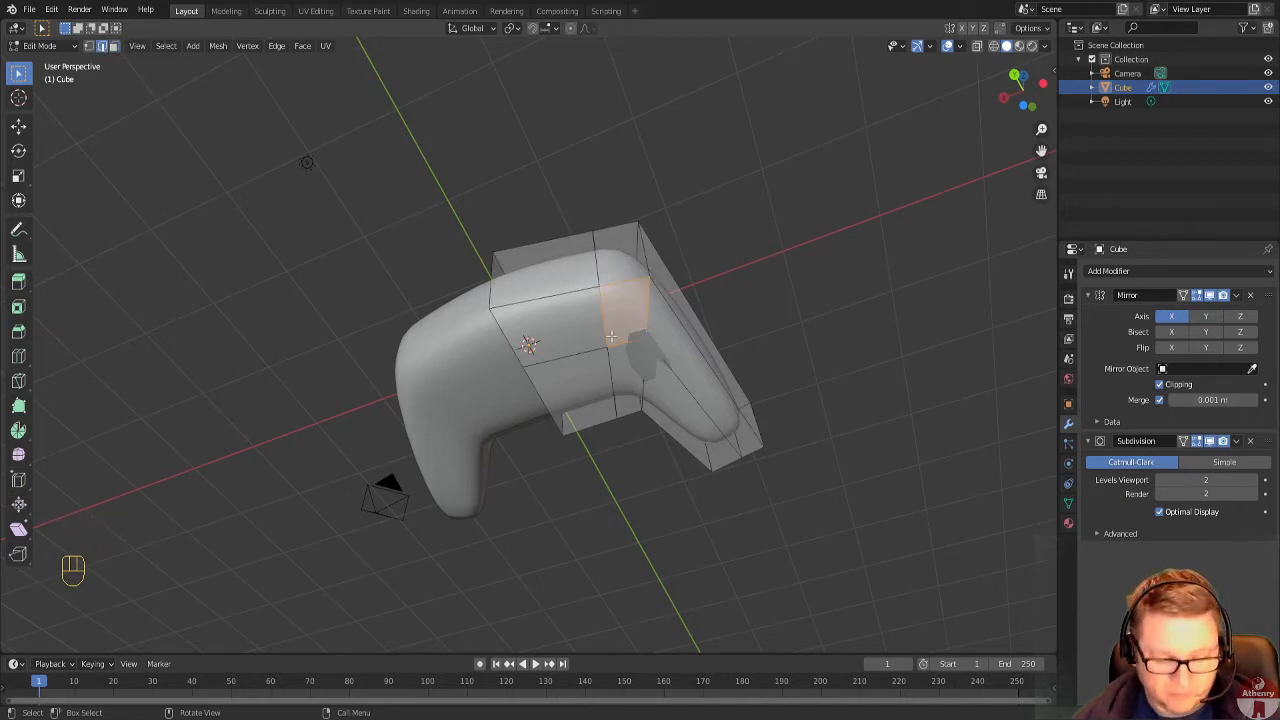
pyautogui.keyDown('alt'); pyautogui.click(597, 258); pyautogui.keyUp('alt')
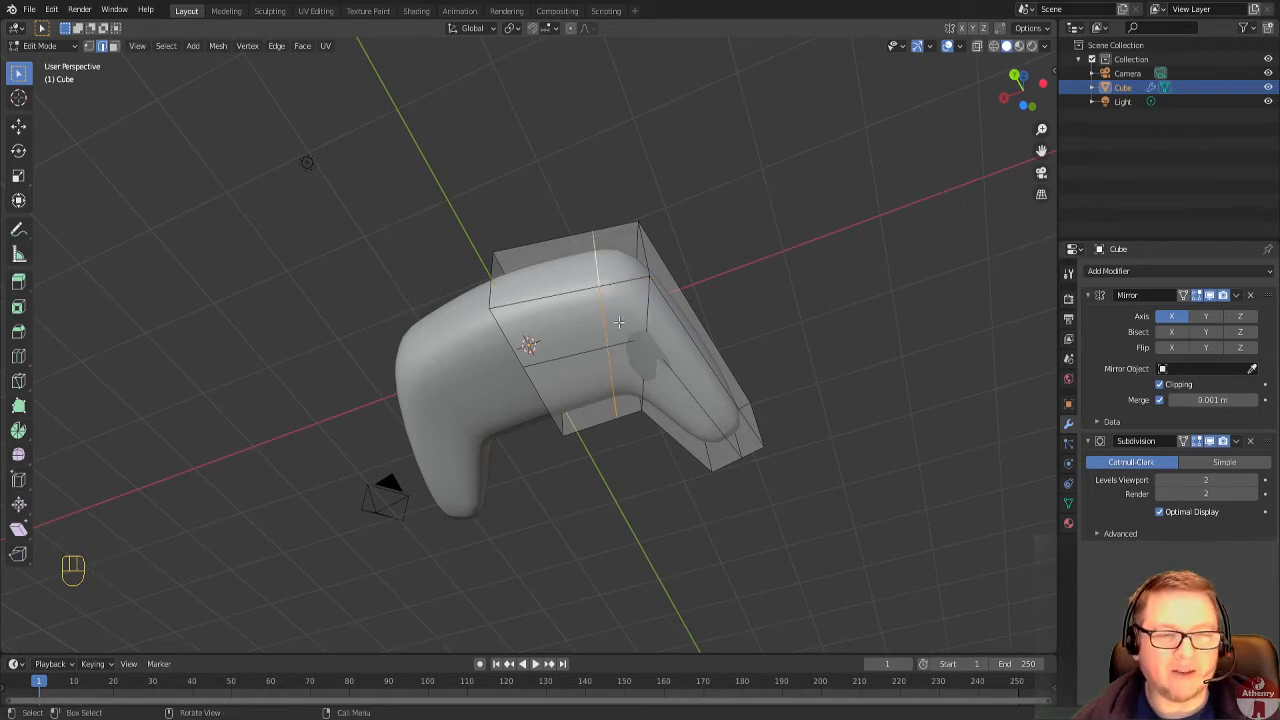
pyautogui.moveTo(614, 383); pyautogui.dragTo(705, 309, button='middle')
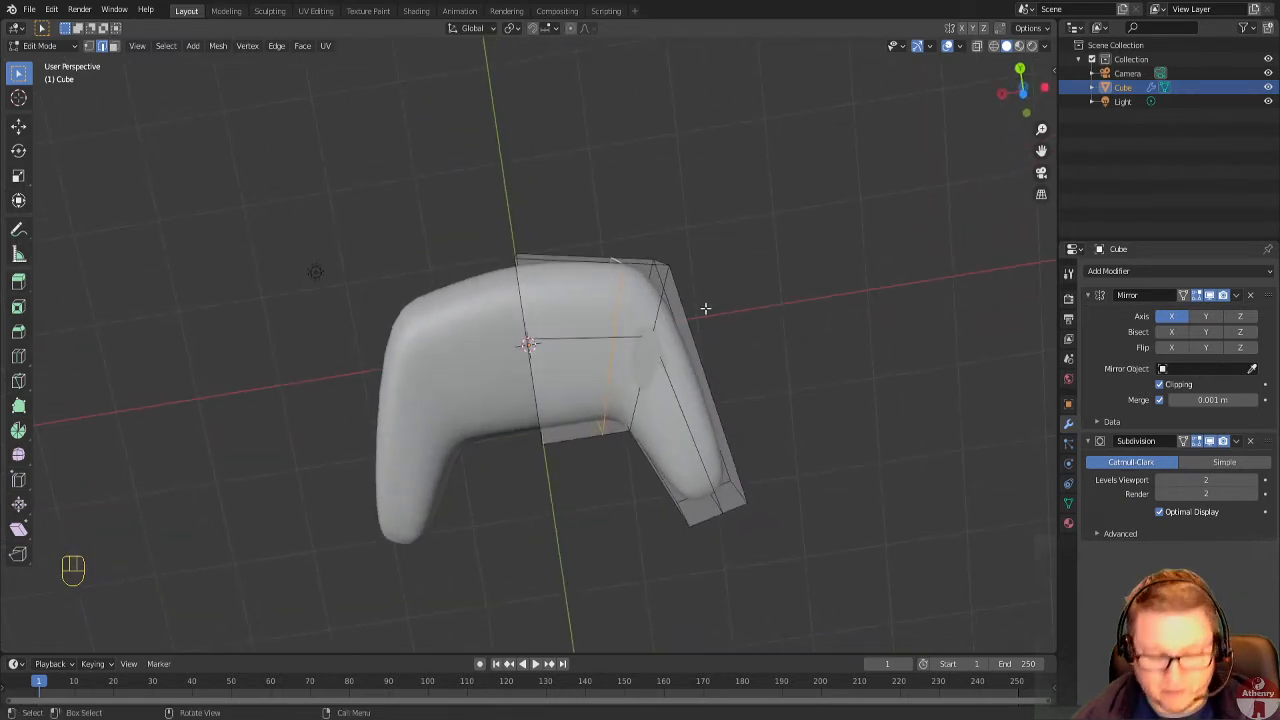
pyautogui.press('g')
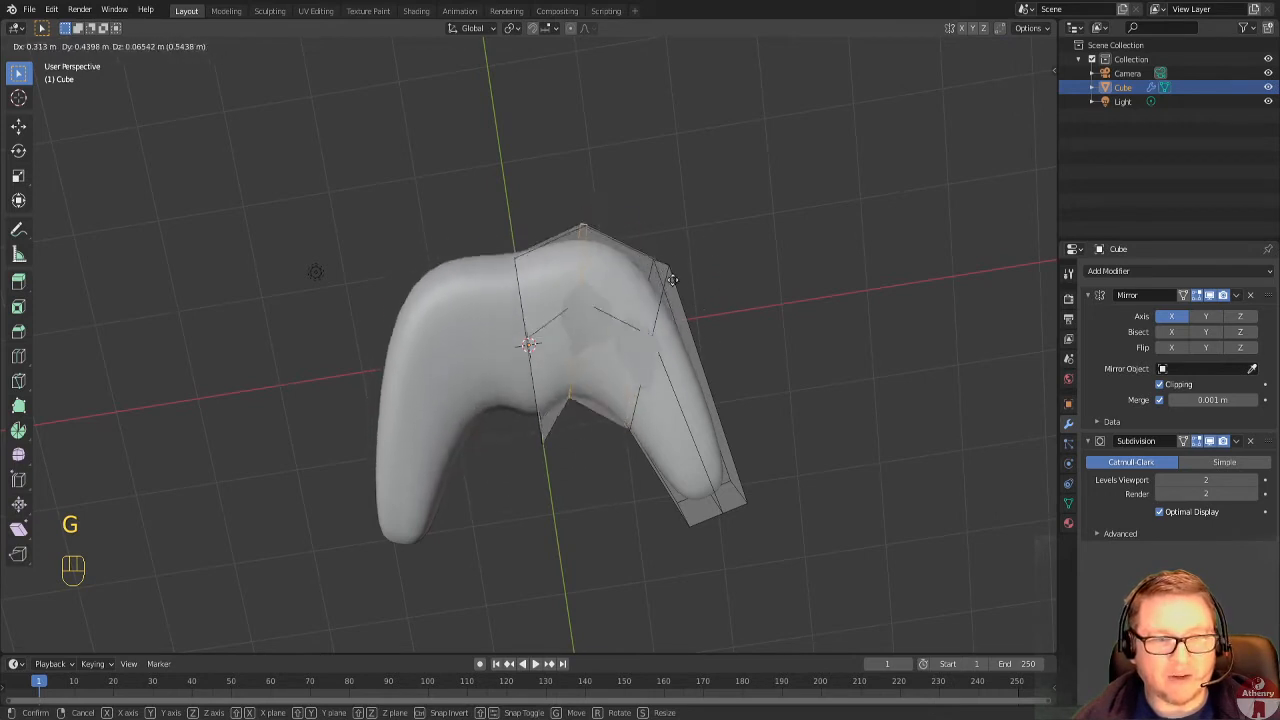
pyautogui.click(697, 301)
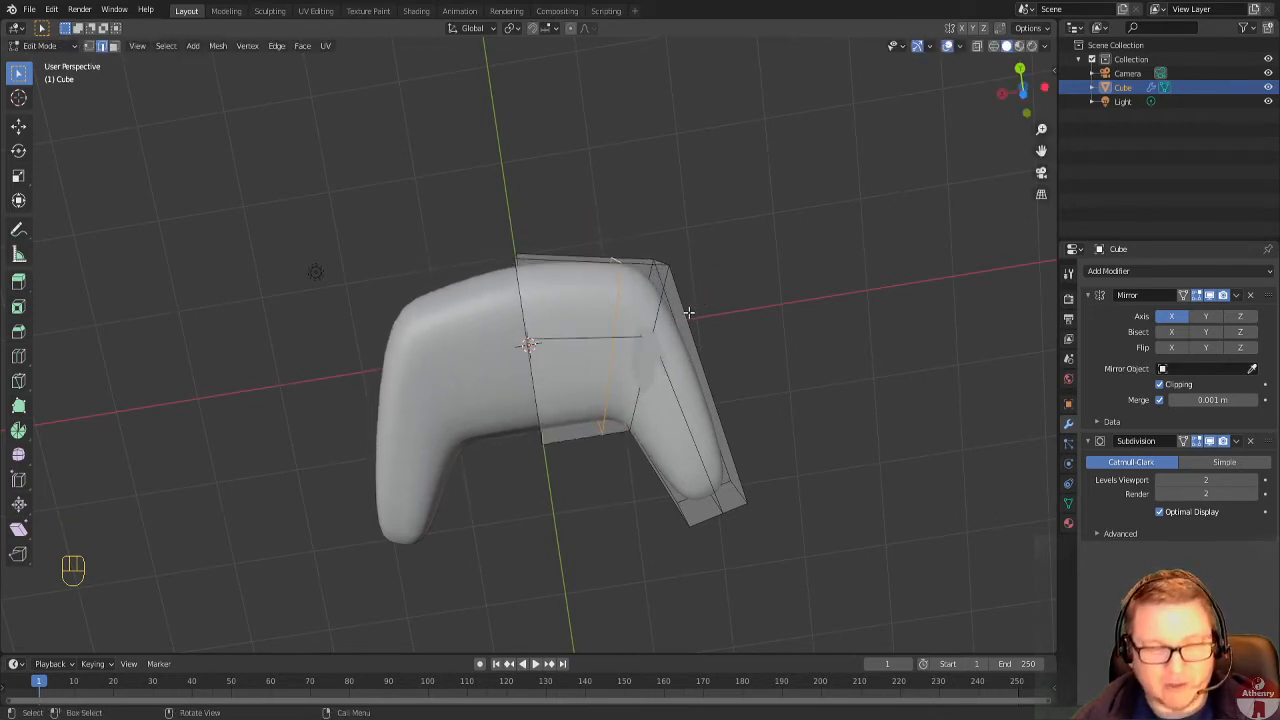
# Edge-slide the selected loop along the surface by about 0.09 toward the body's centre.
pyautogui.press('g')
pyautogui.press('g')
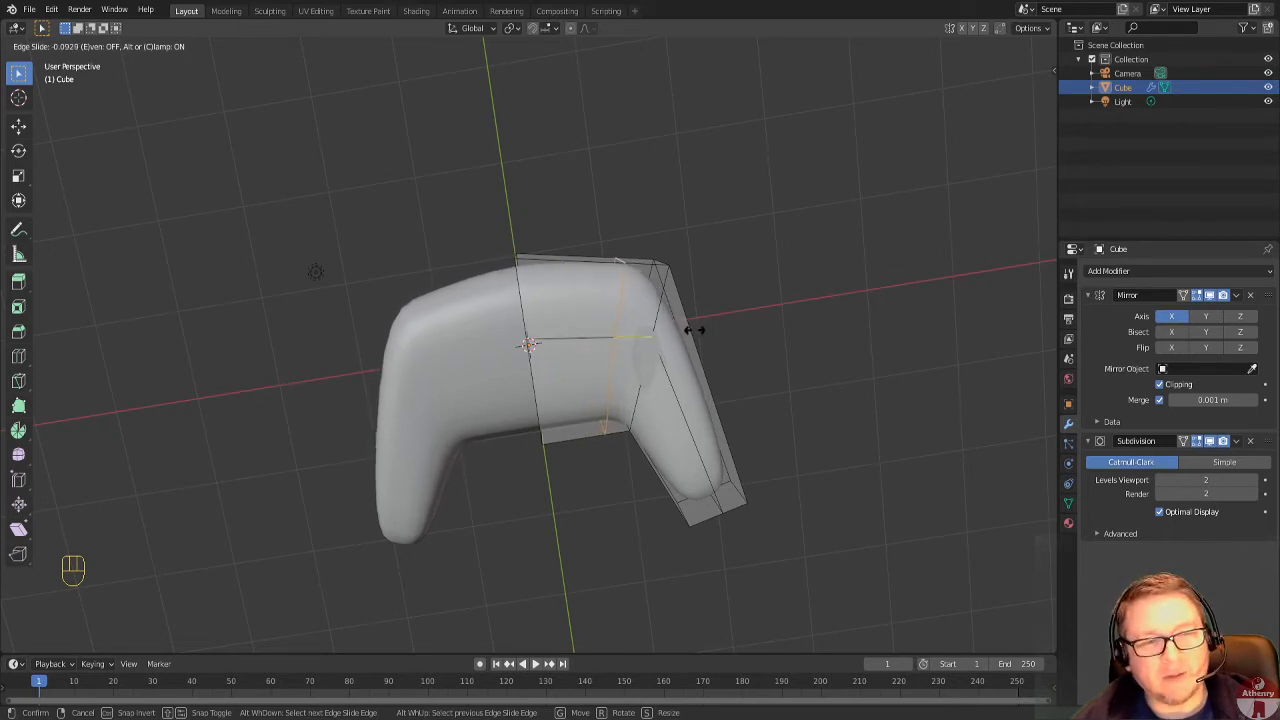
pyautogui.click(695, 330)
pyautogui.press('g')
pyautogui.press('g')
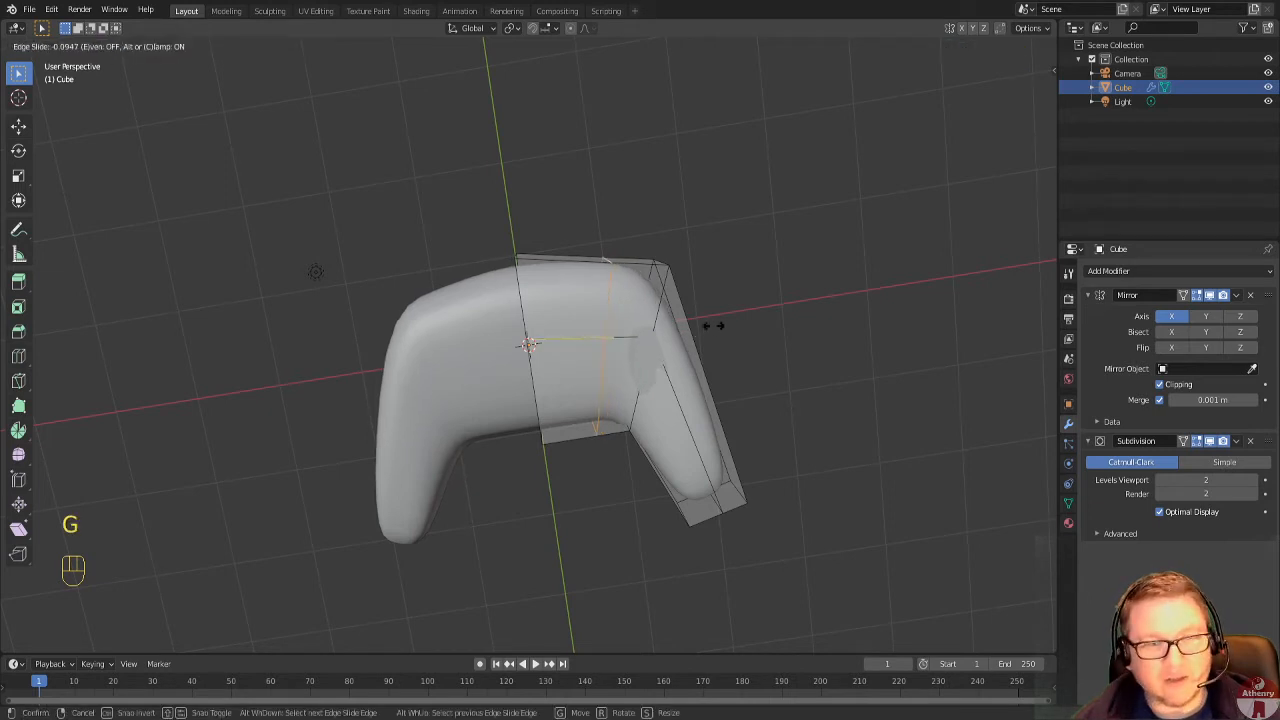
pyautogui.click(709, 326)
pyautogui.moveTo(794, 369)
pyautogui.mouseDown(button='middle')
pyautogui.moveTo(760, 351)
pyautogui.moveTo(798, 357)
pyautogui.moveTo(804, 391)
pyautogui.mouseUp(button='middle')
pyautogui.moveTo(579, 358); pyautogui.dragTo(572, 342, button='middle')
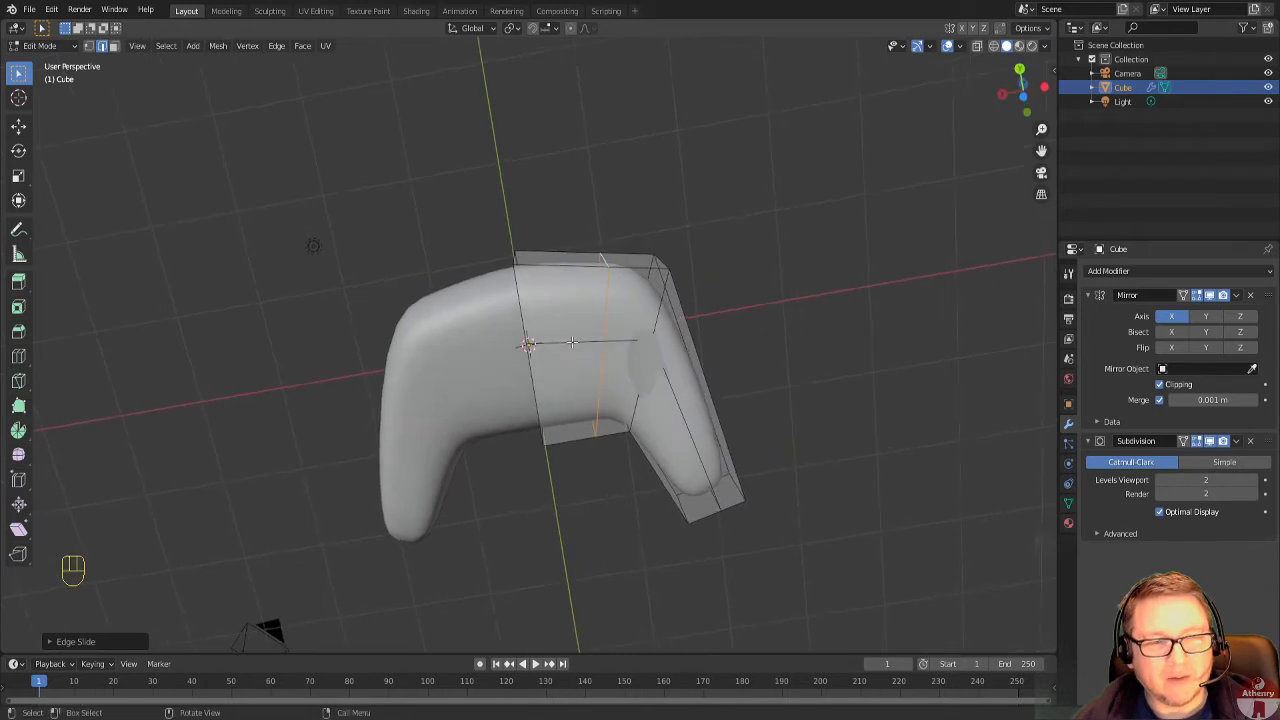
# In face selection mode, extrude the outer underside face at the body-wing joint downward by about 0.3 m.
pyautogui.click(114, 46)
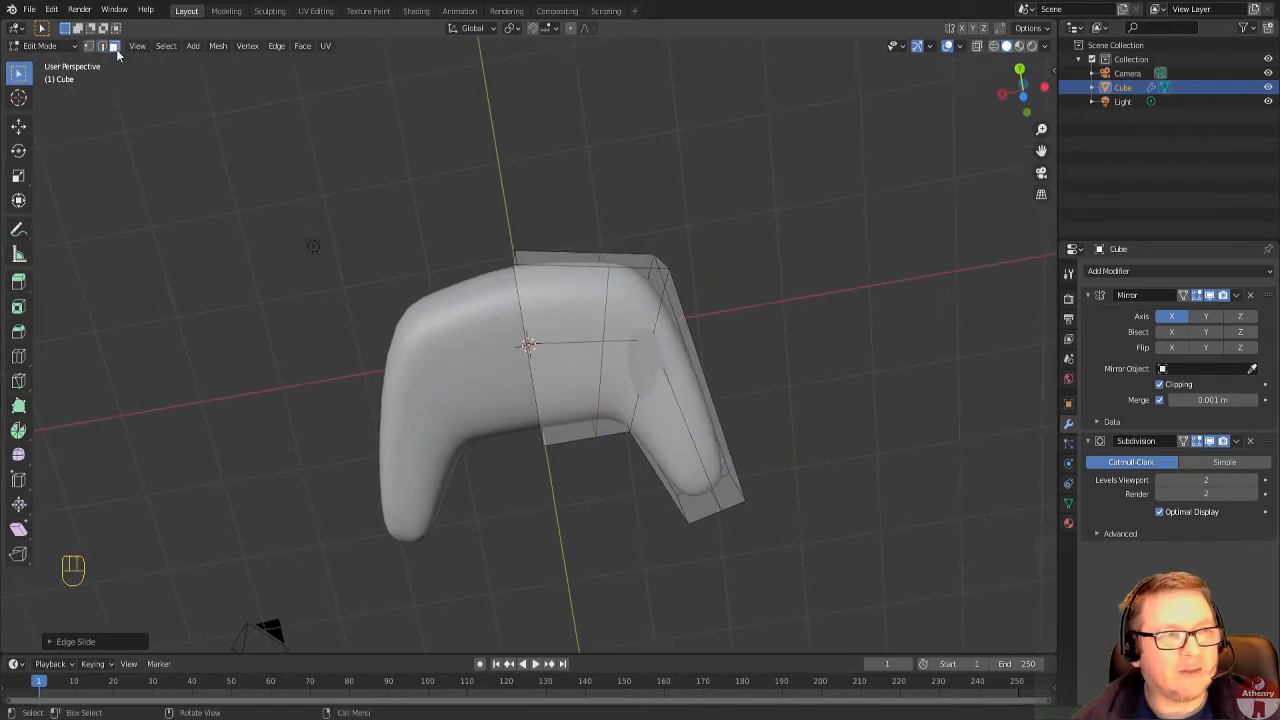
pyautogui.click(648, 304)
pyautogui.moveTo(648, 304); pyautogui.dragTo(726, 431, button='middle')
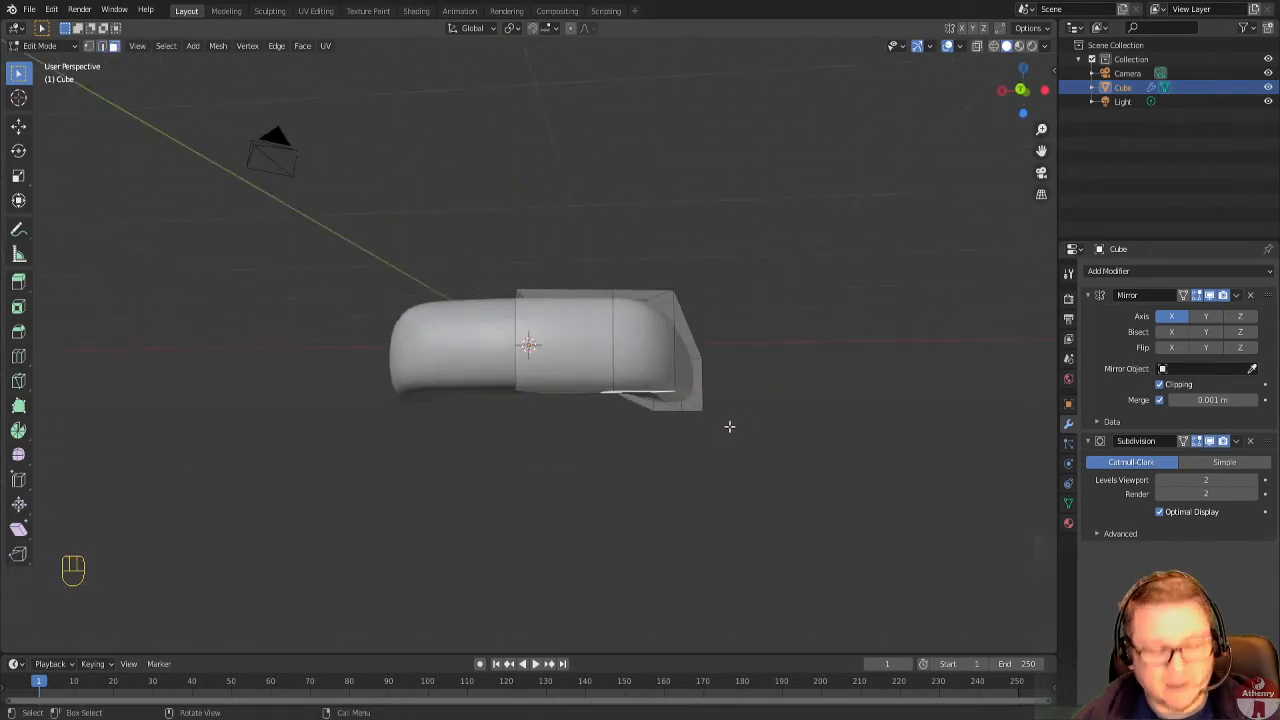
pyautogui.press('e')
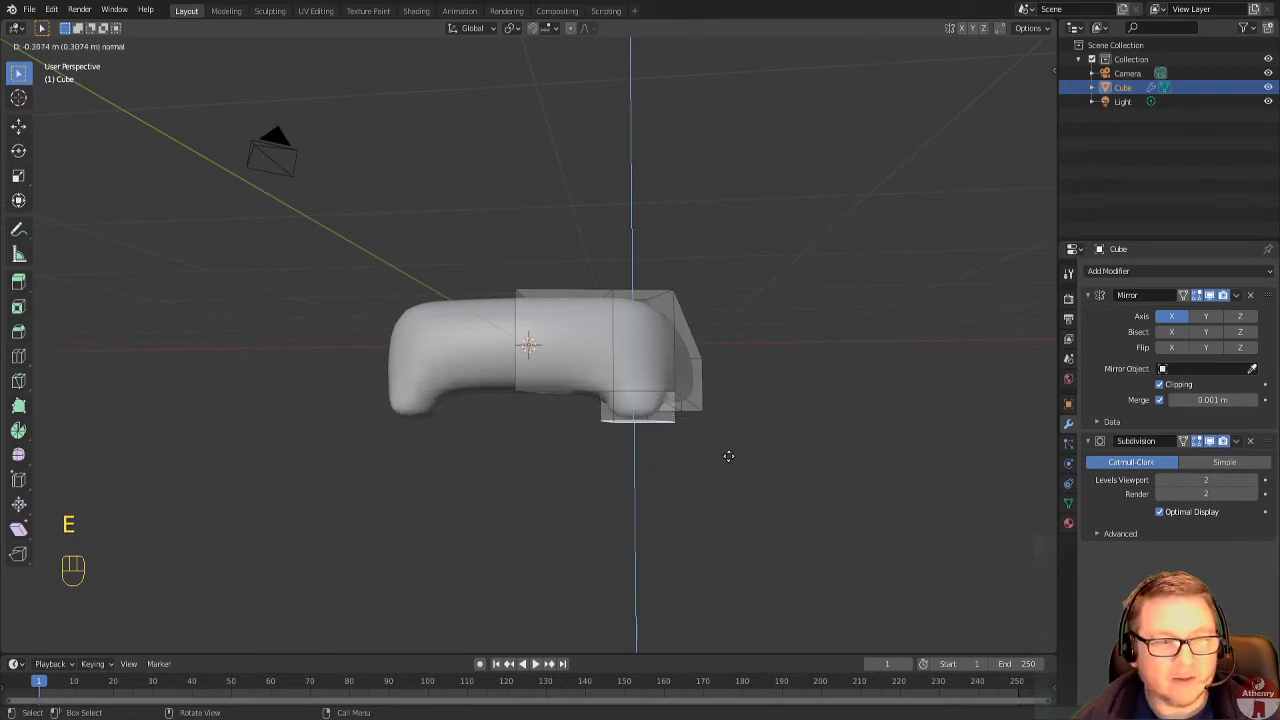
pyautogui.click(728, 453)
# Inspect the extrusion from the side, return to Object Mode and view the whole body from above.
pyautogui.moveTo(728, 453); pyautogui.dragTo(831, 406, button='middle')
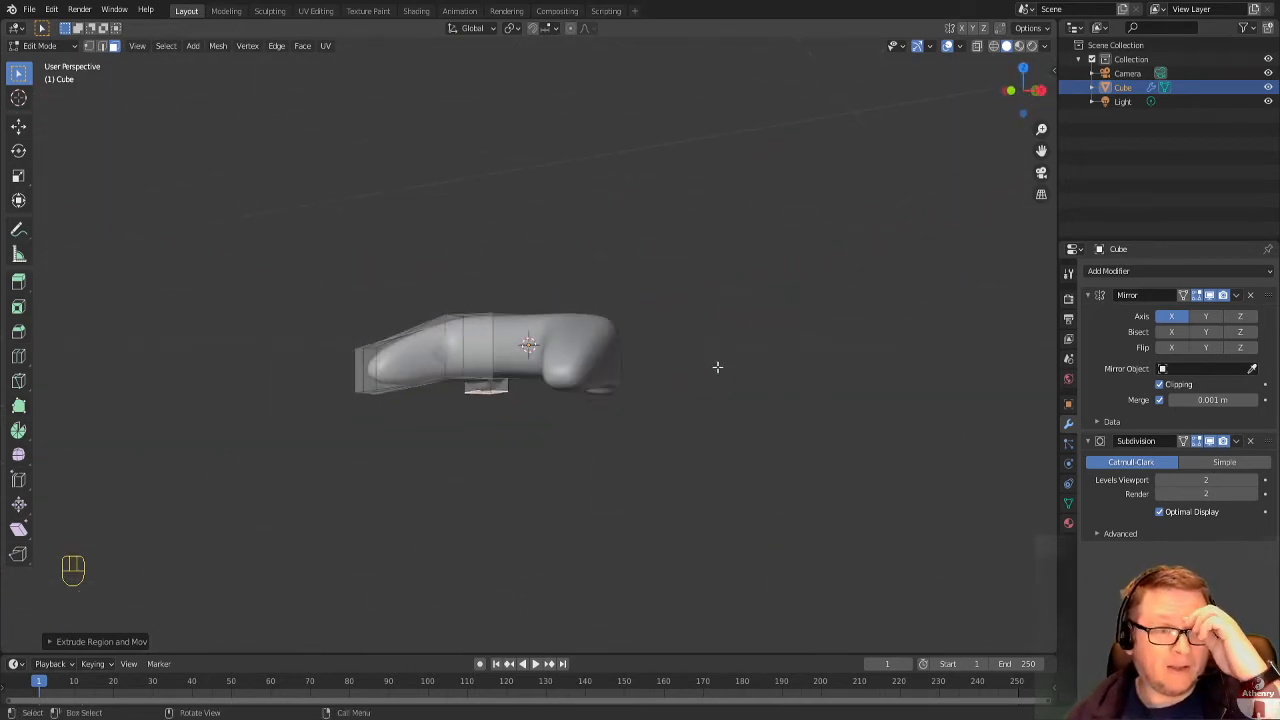
pyautogui.click(45, 45)
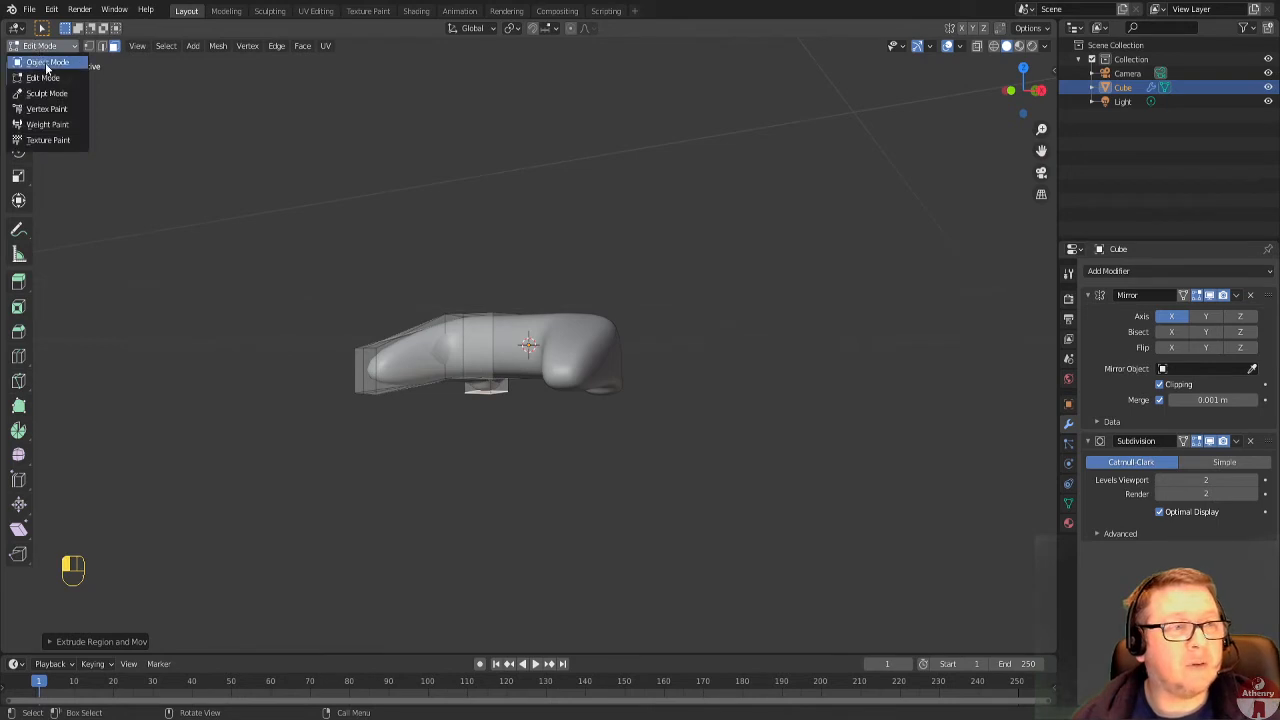
pyautogui.click(42, 60)
pyautogui.moveTo(635, 309); pyautogui.dragTo(681, 430, button='middle')
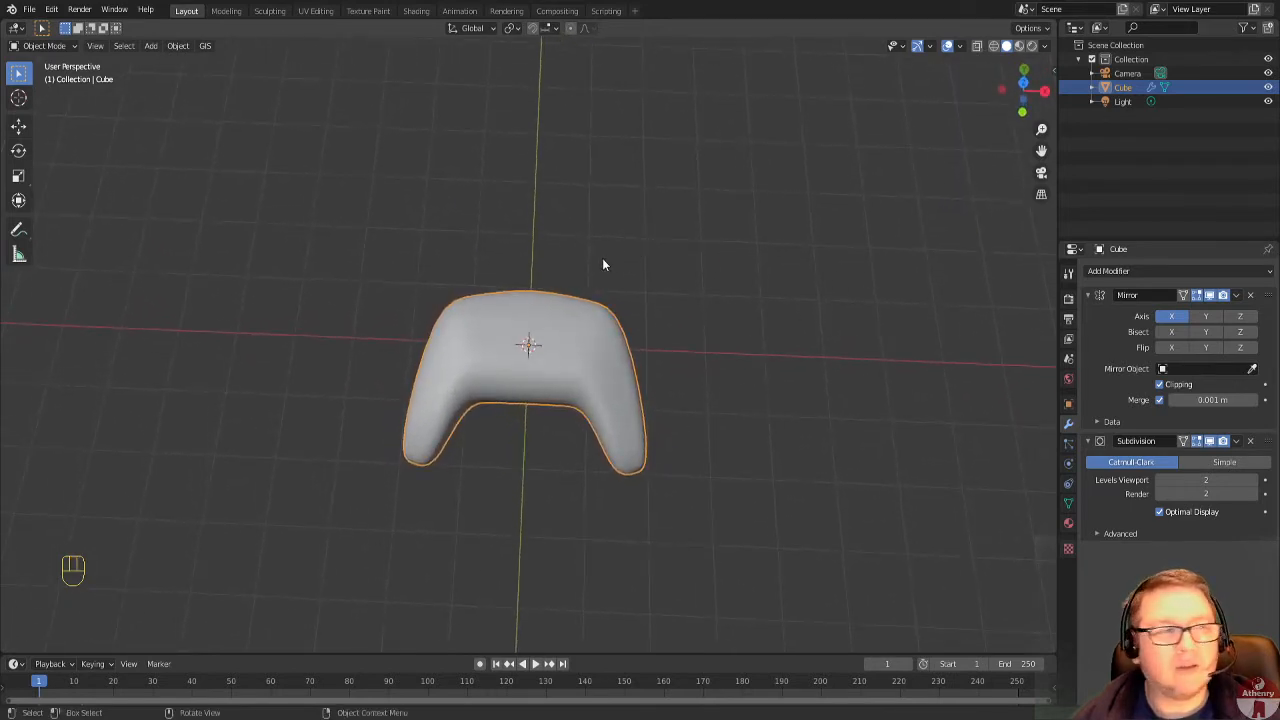
# Rename the Cube object to "Controller Body" in the scene's object list.
pyautogui.doubleClick(1123, 88)
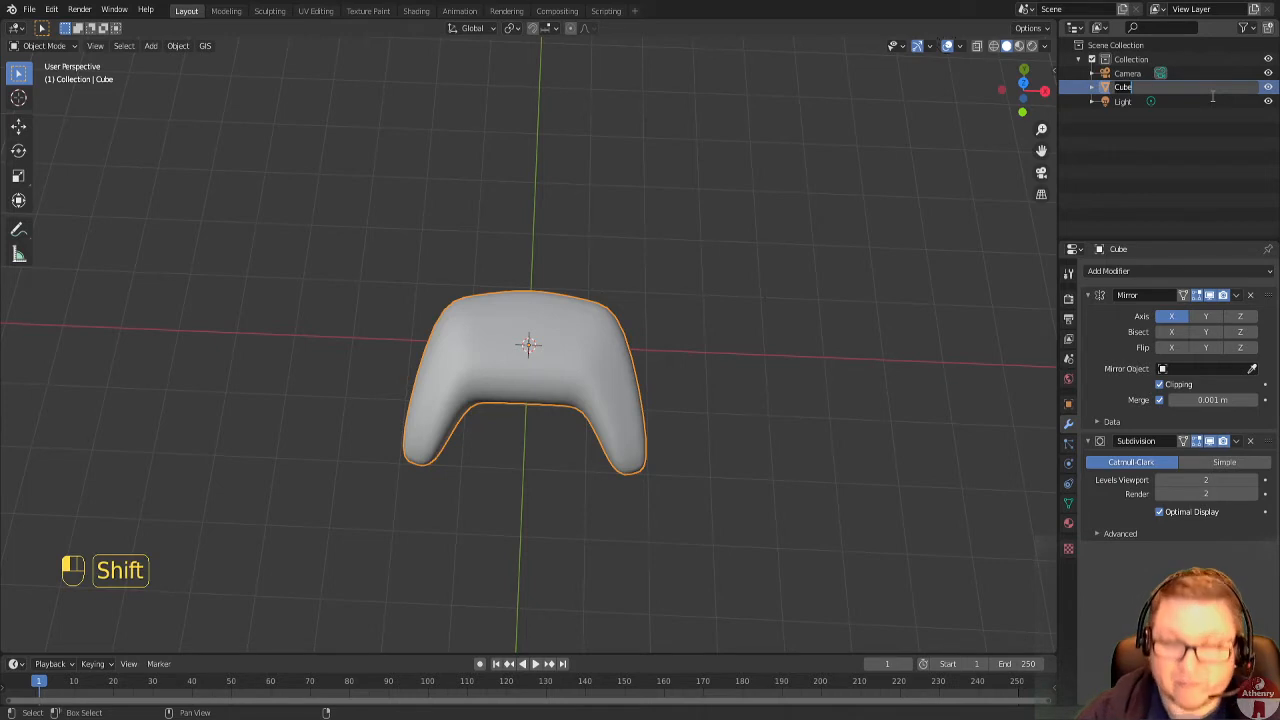
pyautogui.write('COnn')
pyautogui.press('BackSpace')
pyautogui.press('BackSpace')
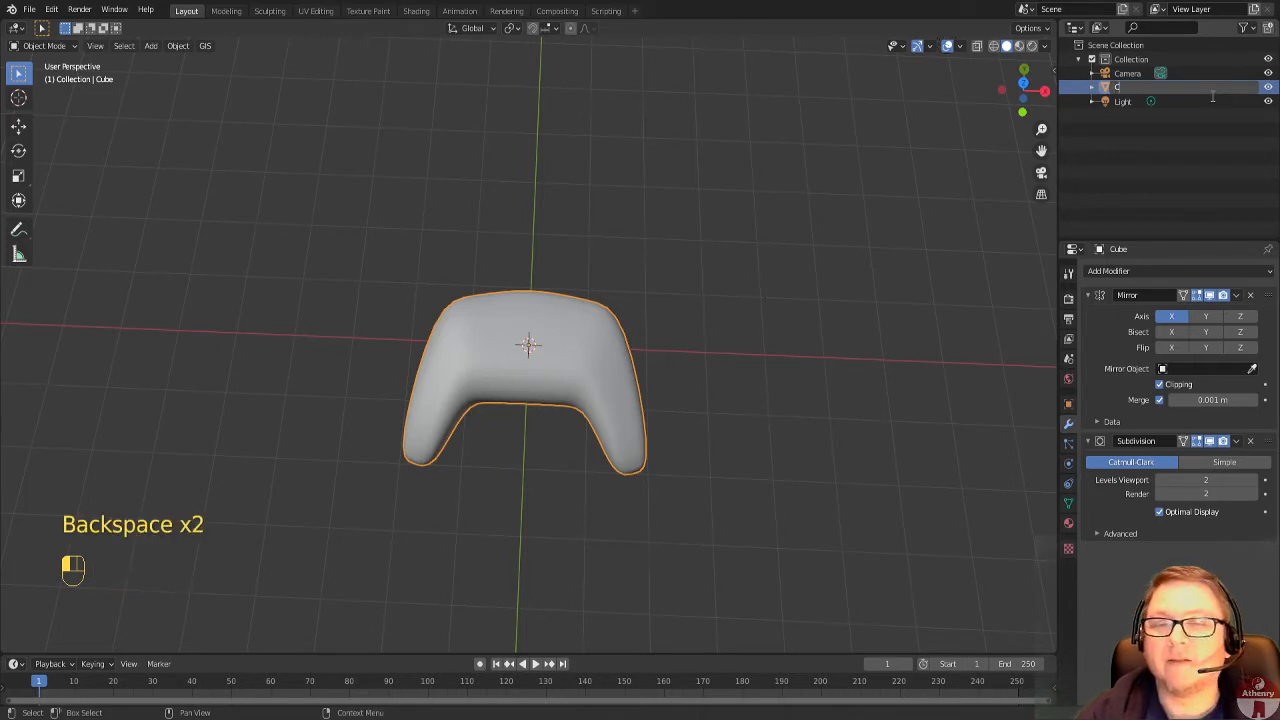
pyautogui.write('ontro')
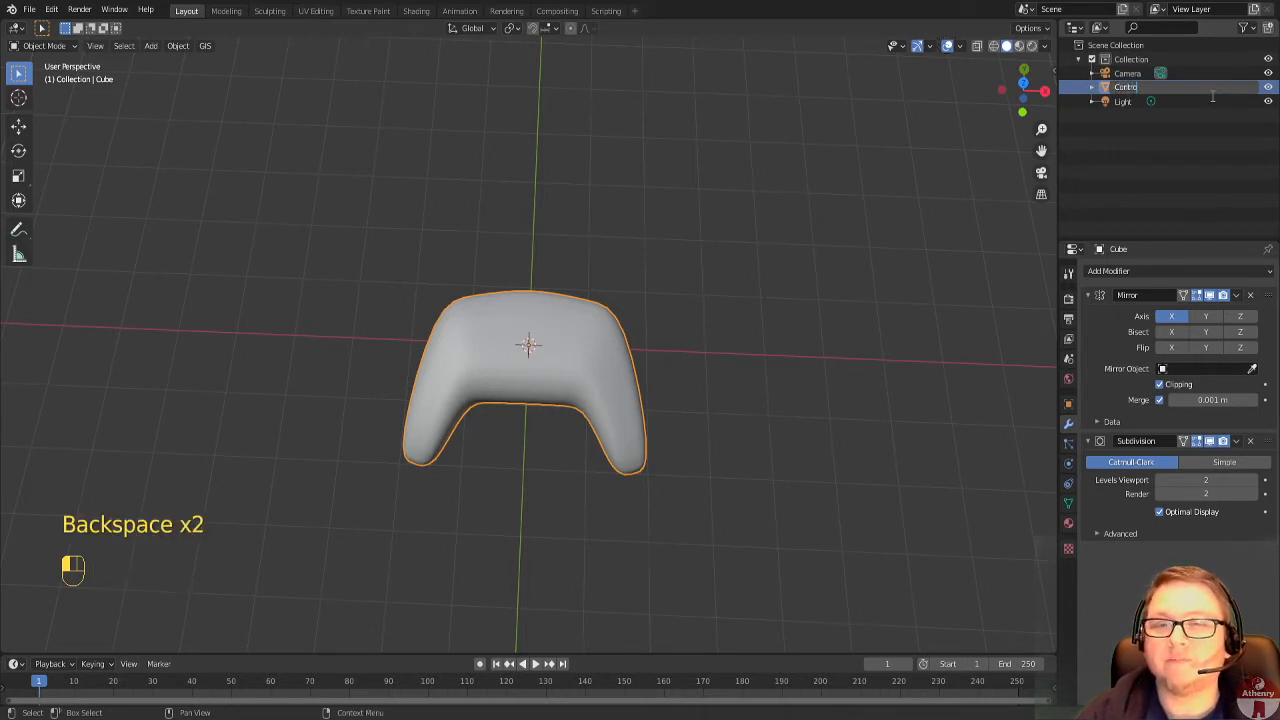
pyautogui.write('ller')
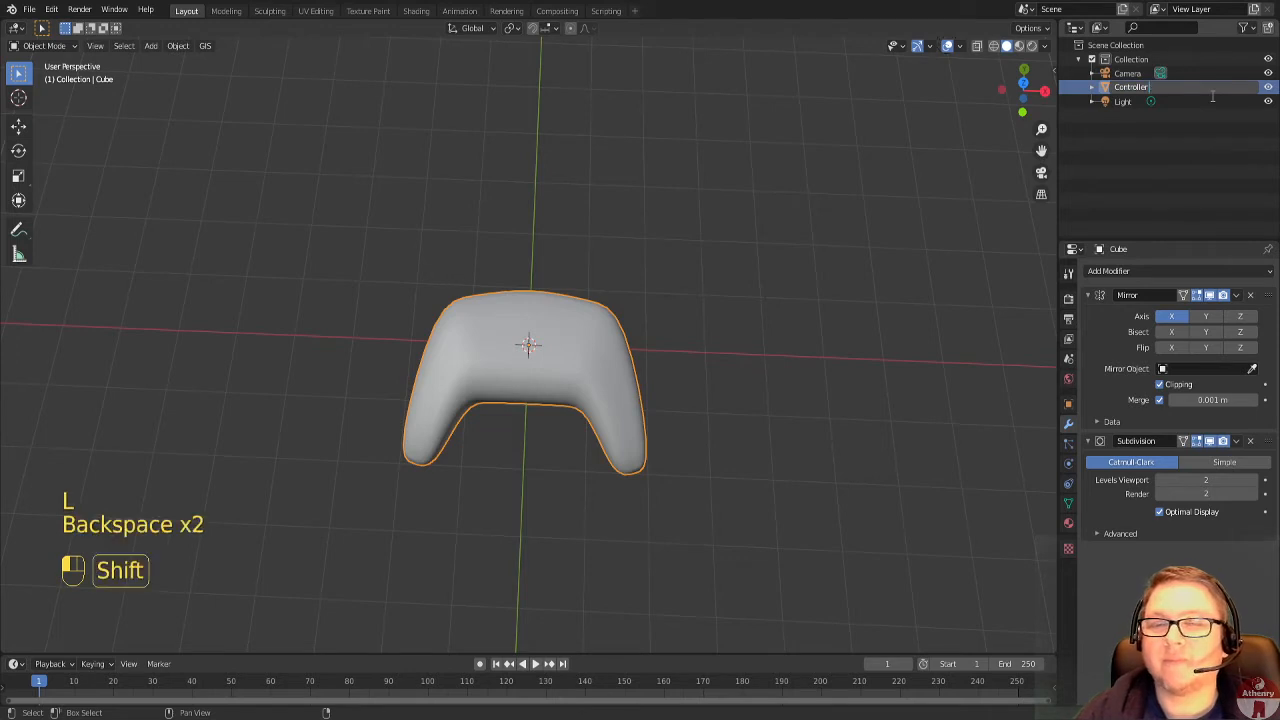
pyautogui.write('Bo')
pyautogui.press('BackSpace')
pyautogui.press('BackSpace')
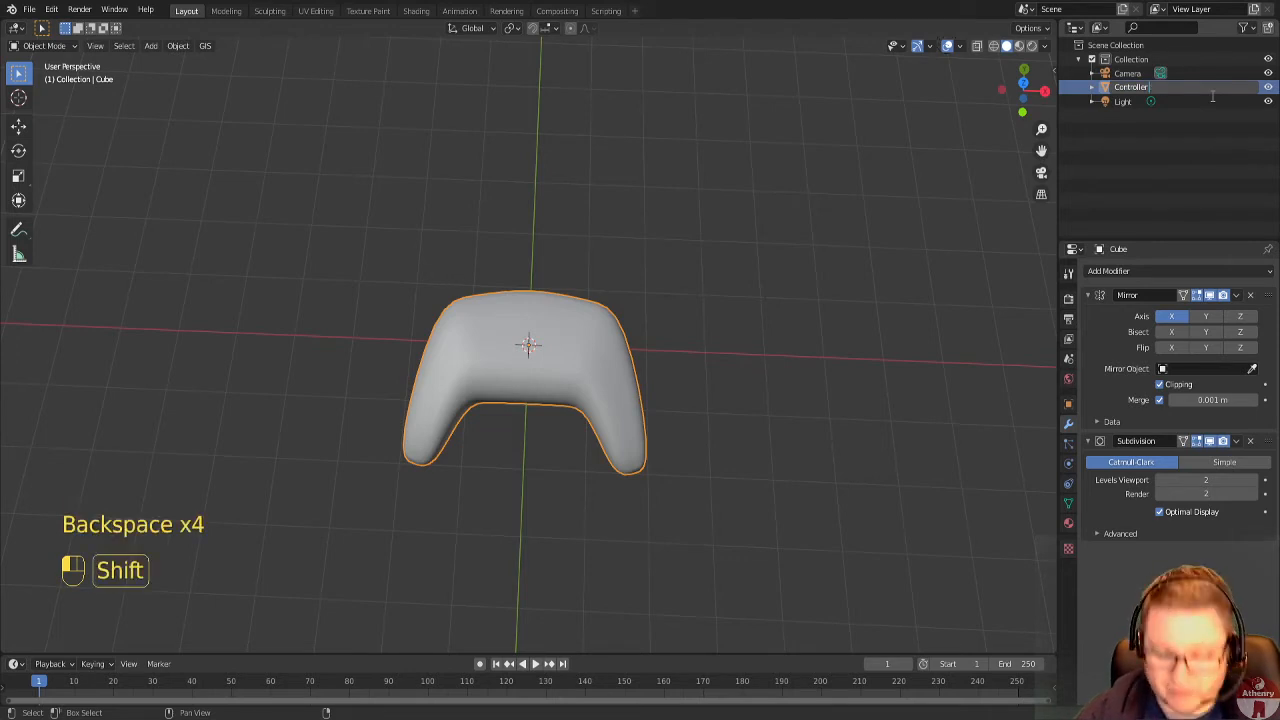
pyautogui.write('Body')
pyautogui.press('Return')
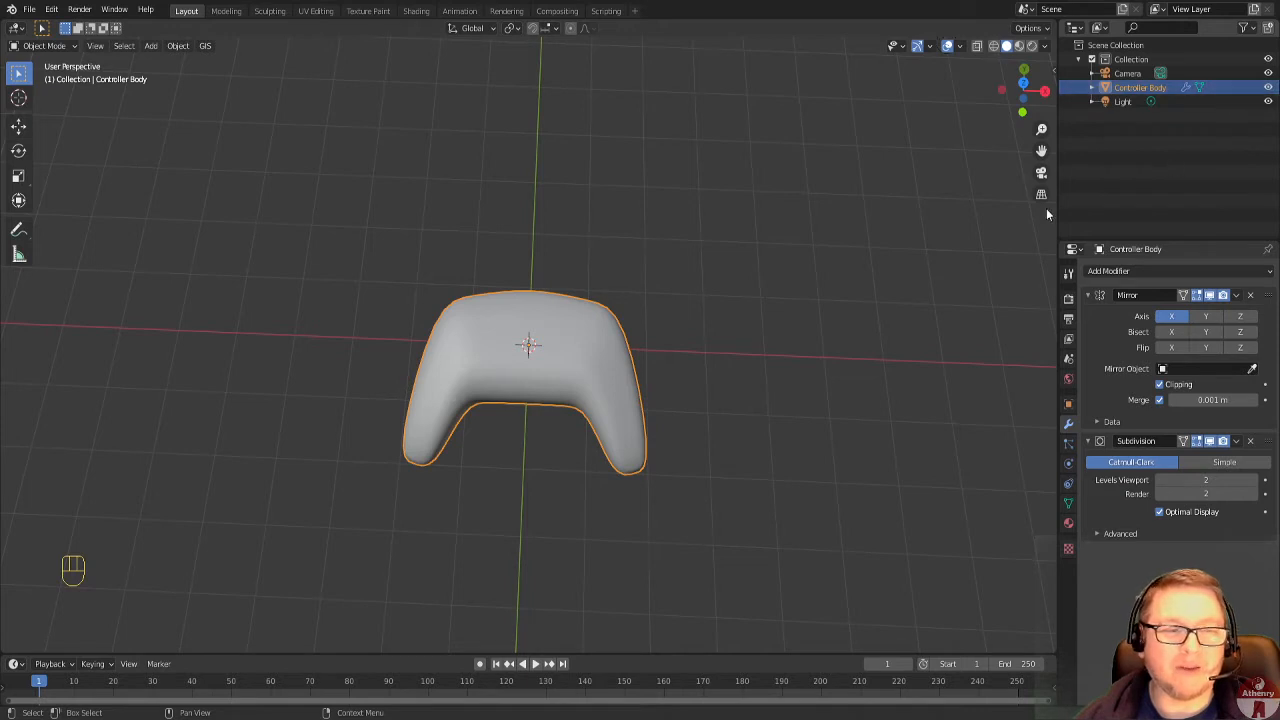
# Add a cylinder mesh at the centre of the controller body and look at the scene in the top orthographic view.
pyautogui.moveTo(682, 369)
pyautogui.mouseDown(button='middle')
pyautogui.moveTo(702, 237)
pyautogui.moveTo(783, 254)
pyautogui.moveTo(863, 240)
pyautogui.moveTo(857, 272)
pyautogui.moveTo(652, 260)
pyautogui.moveTo(643, 236)
pyautogui.moveTo(634, 260)
pyautogui.moveTo(675, 362)
pyautogui.mouseUp(button='middle')
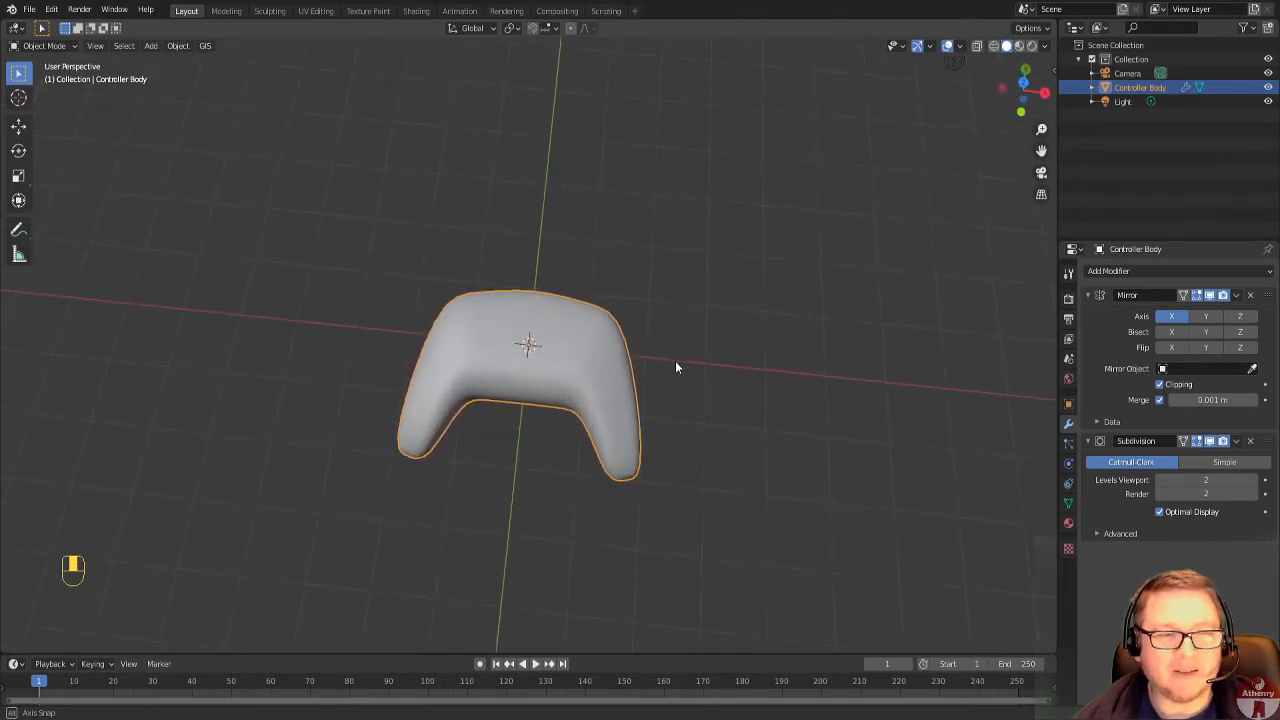
pyautogui.scroll(4, 675, 363)
pyautogui.scroll(-3, 680, 285)
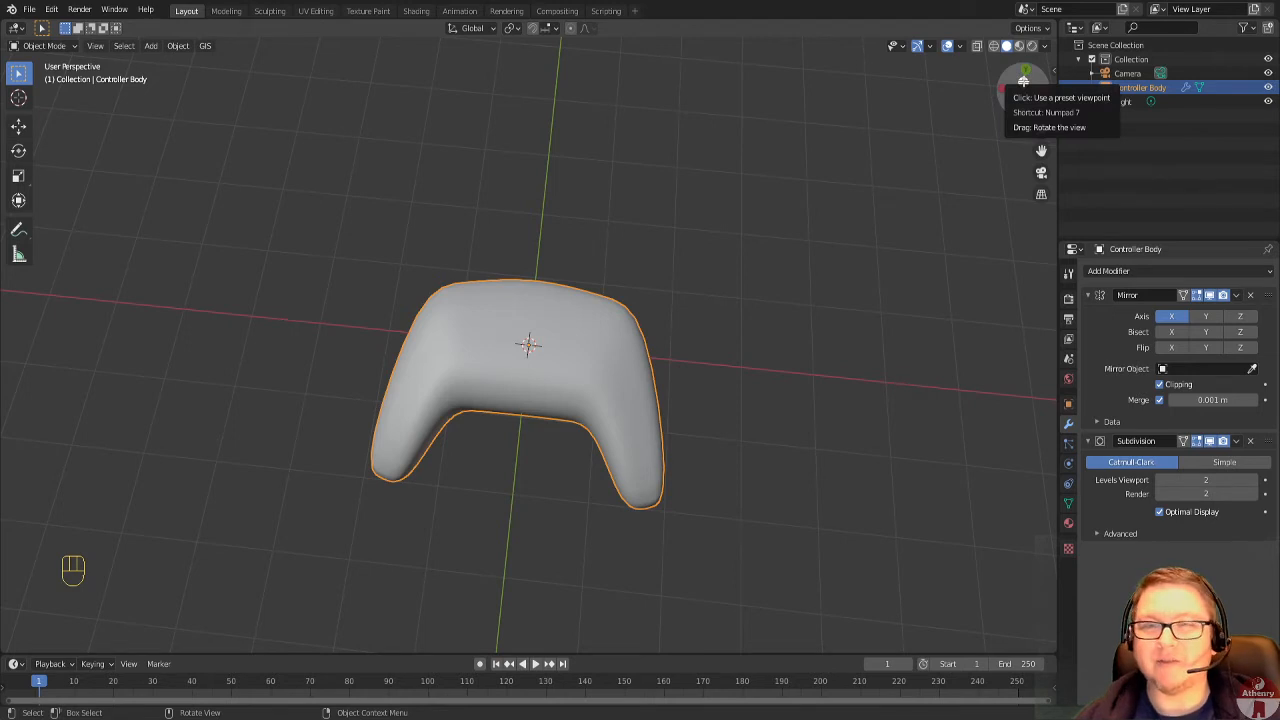
pyautogui.click(1023, 81)
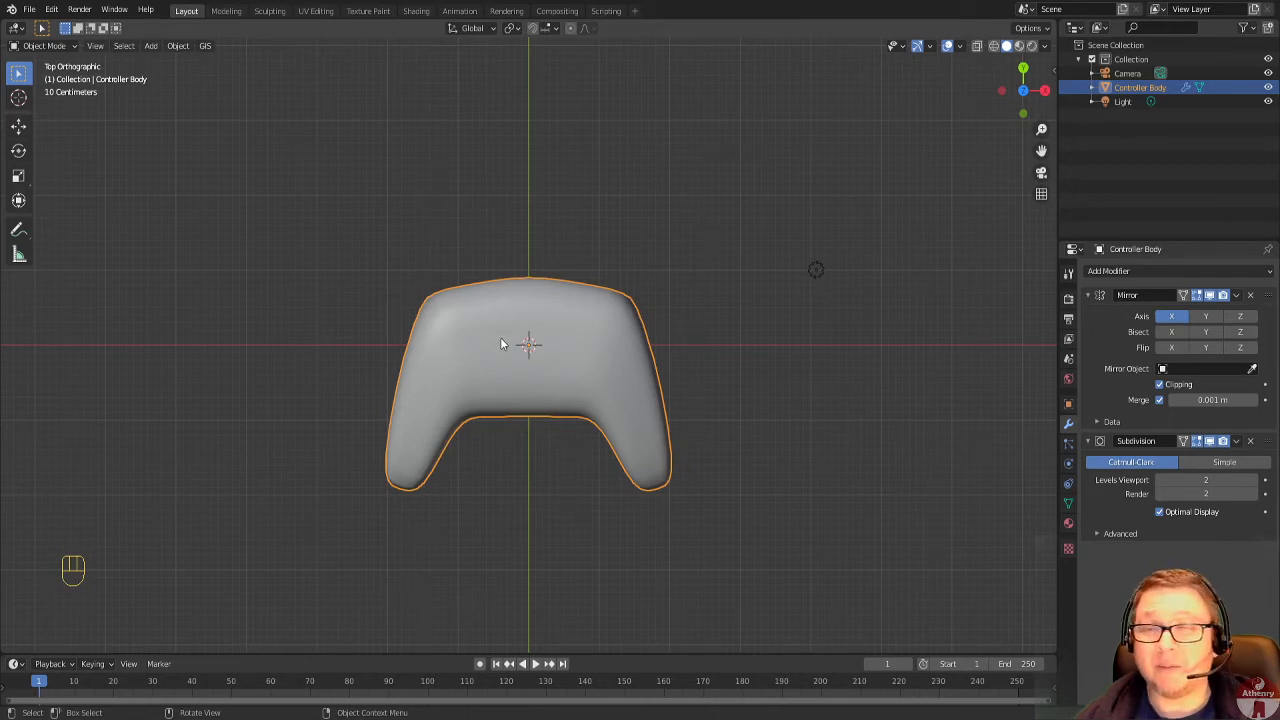
pyautogui.click(153, 47)
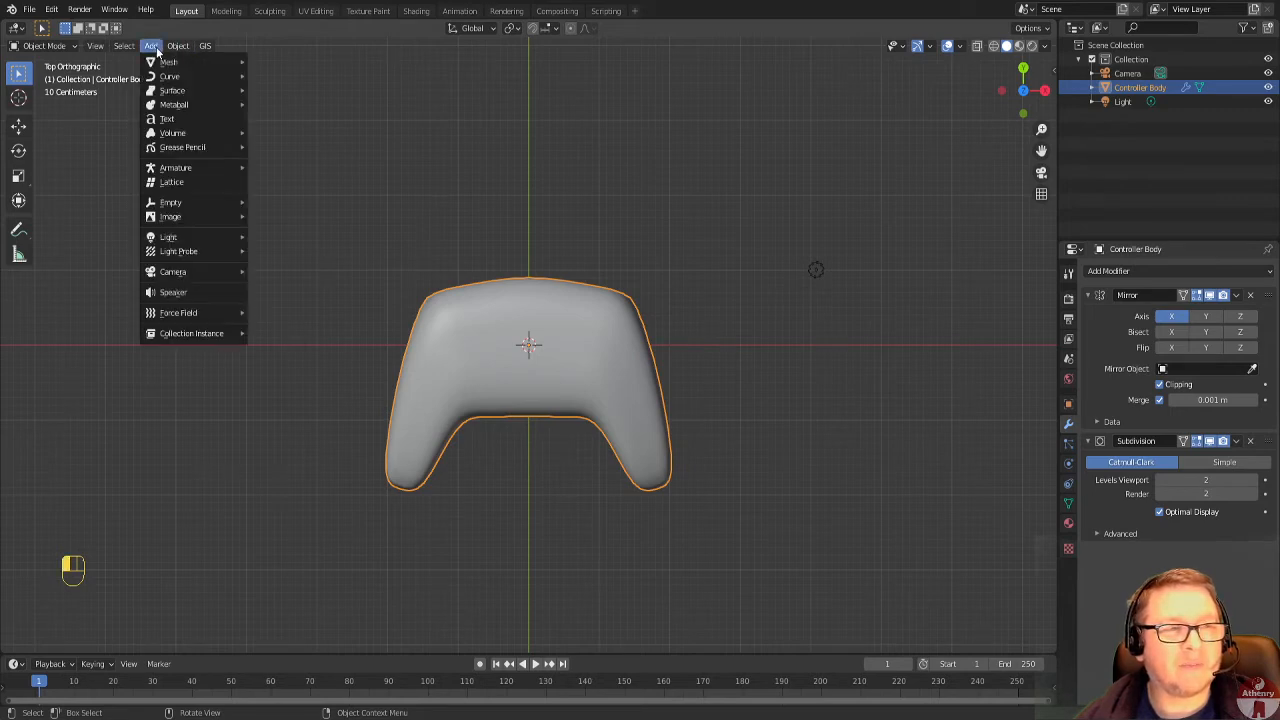
pyautogui.moveTo(157, 66)
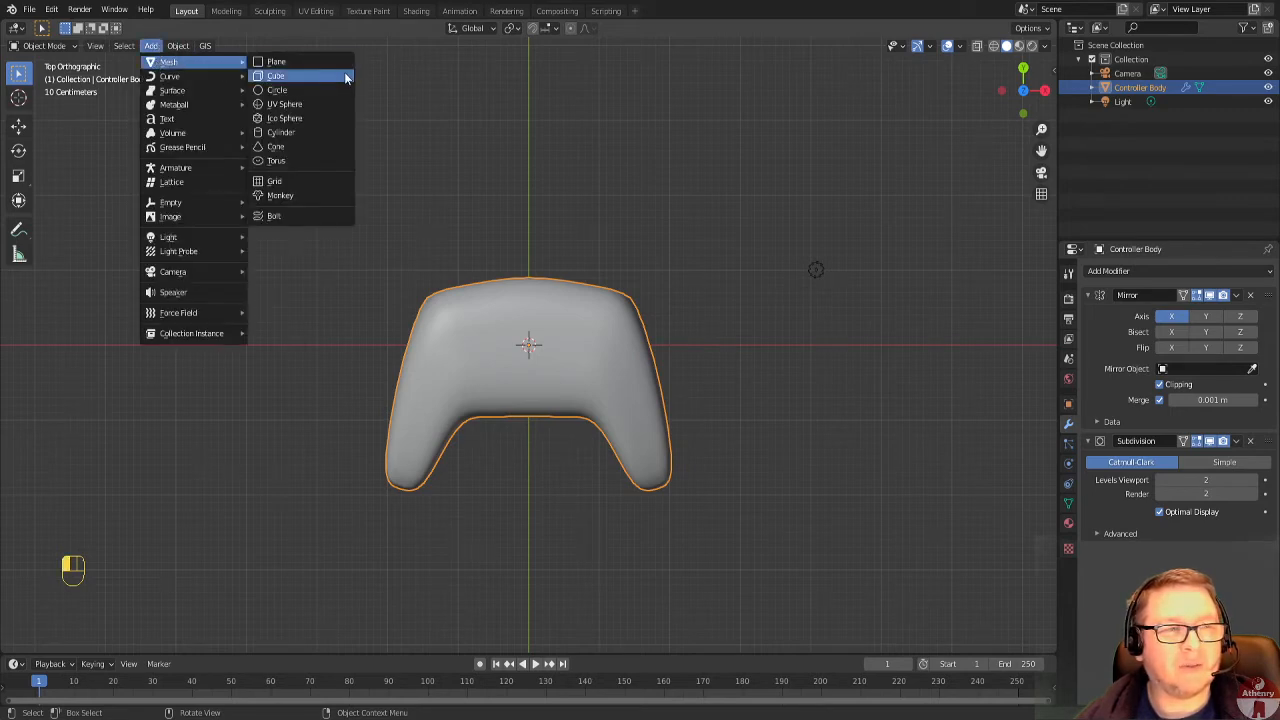
pyautogui.click(328, 138)
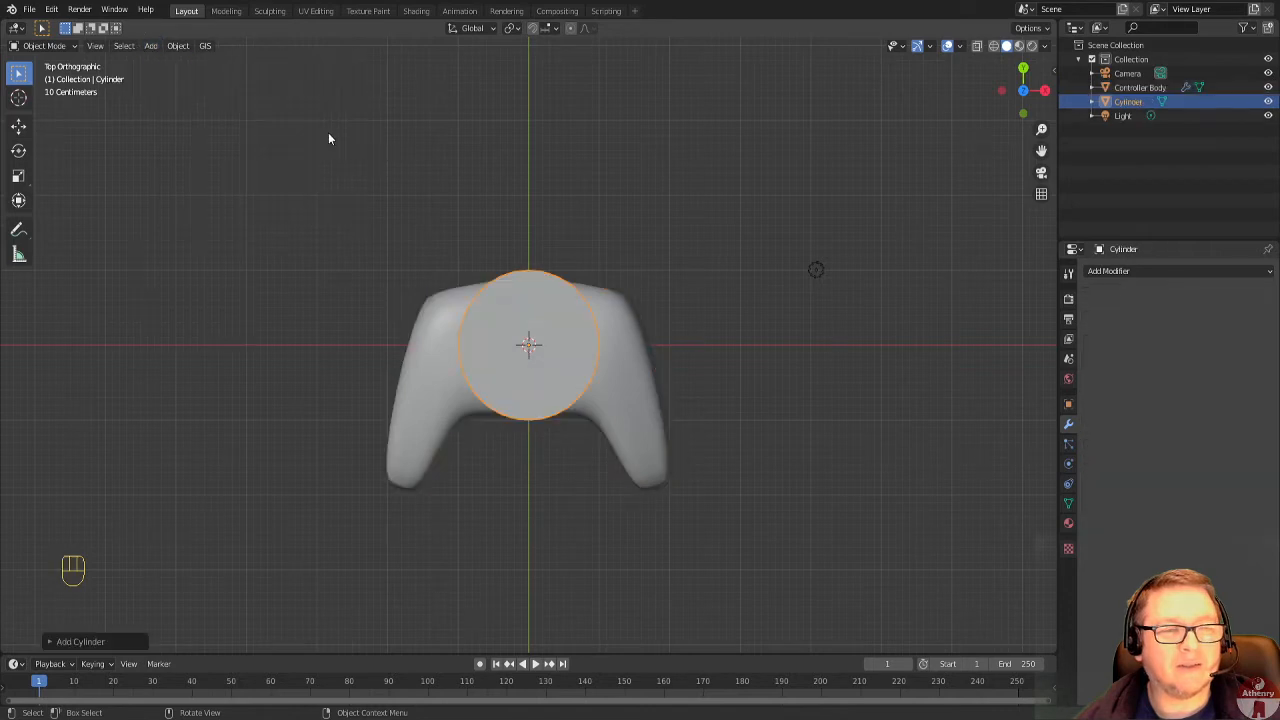
pyautogui.moveTo(763, 457); pyautogui.dragTo(774, 431, button='middle')
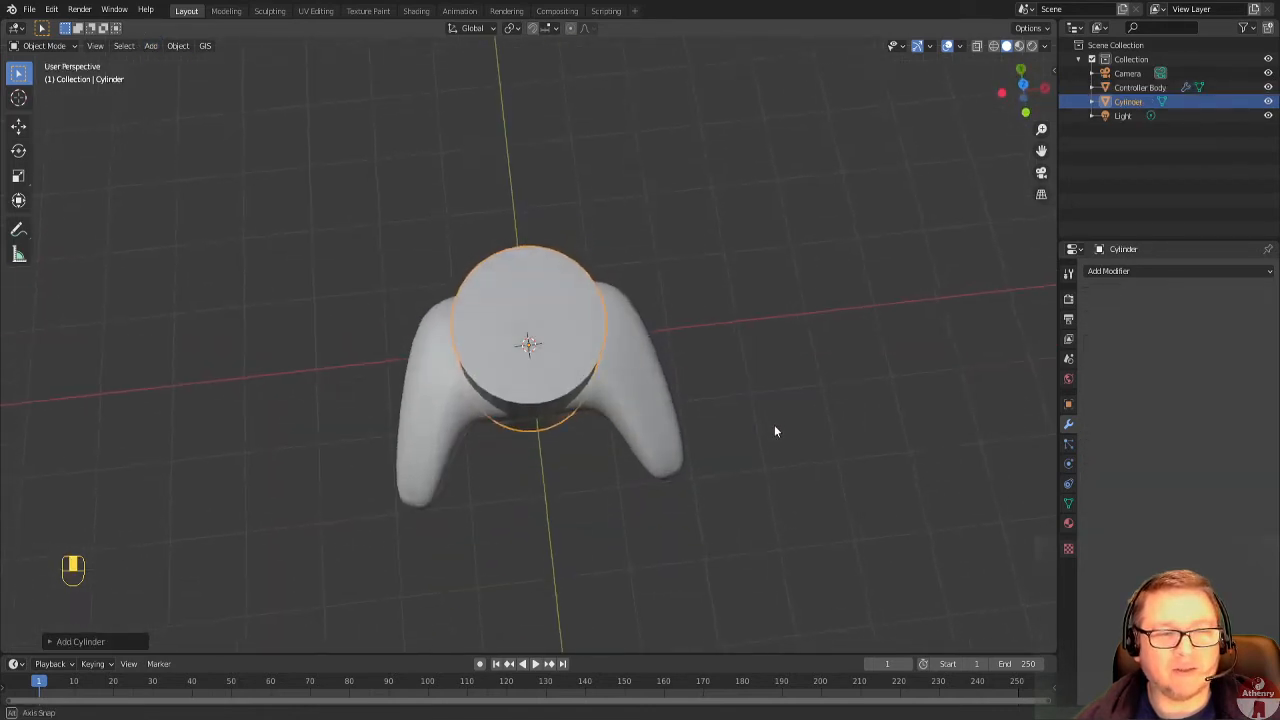
pyautogui.click(1022, 84)
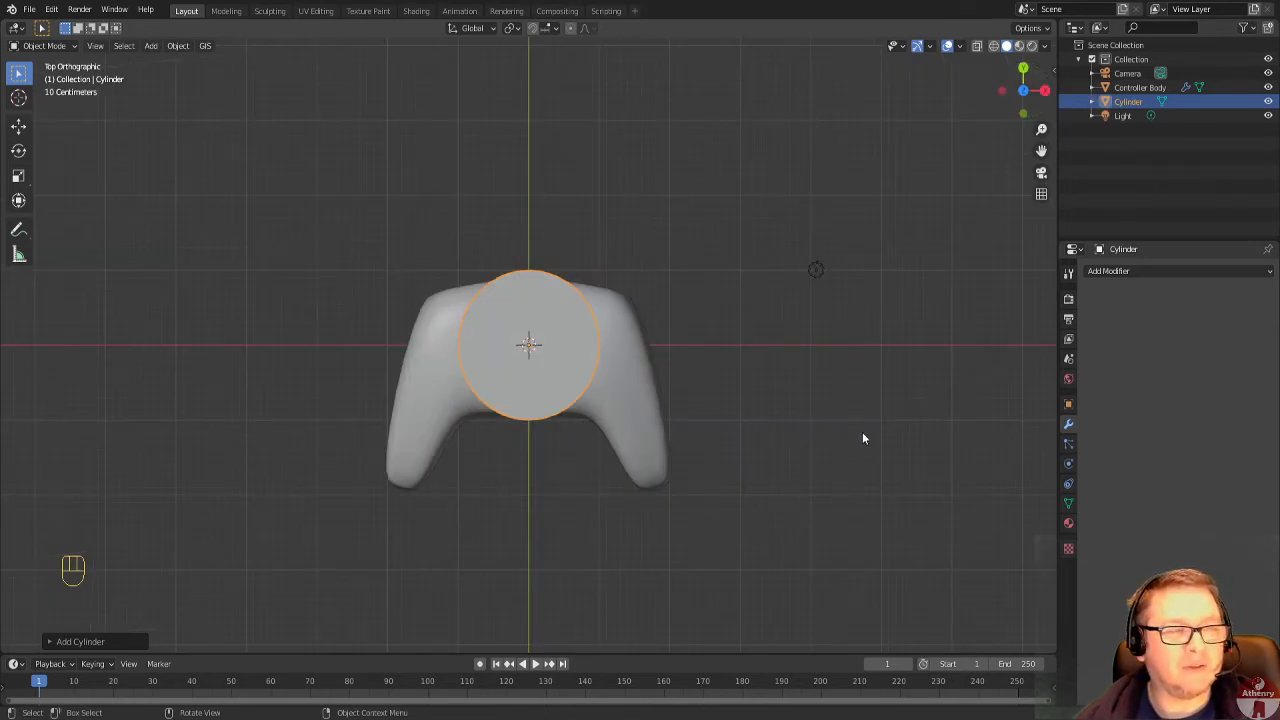
# Enter Edit Mode on the cylinder and try scaling it down uniformly to about 0.61.
pyautogui.press('Tab')
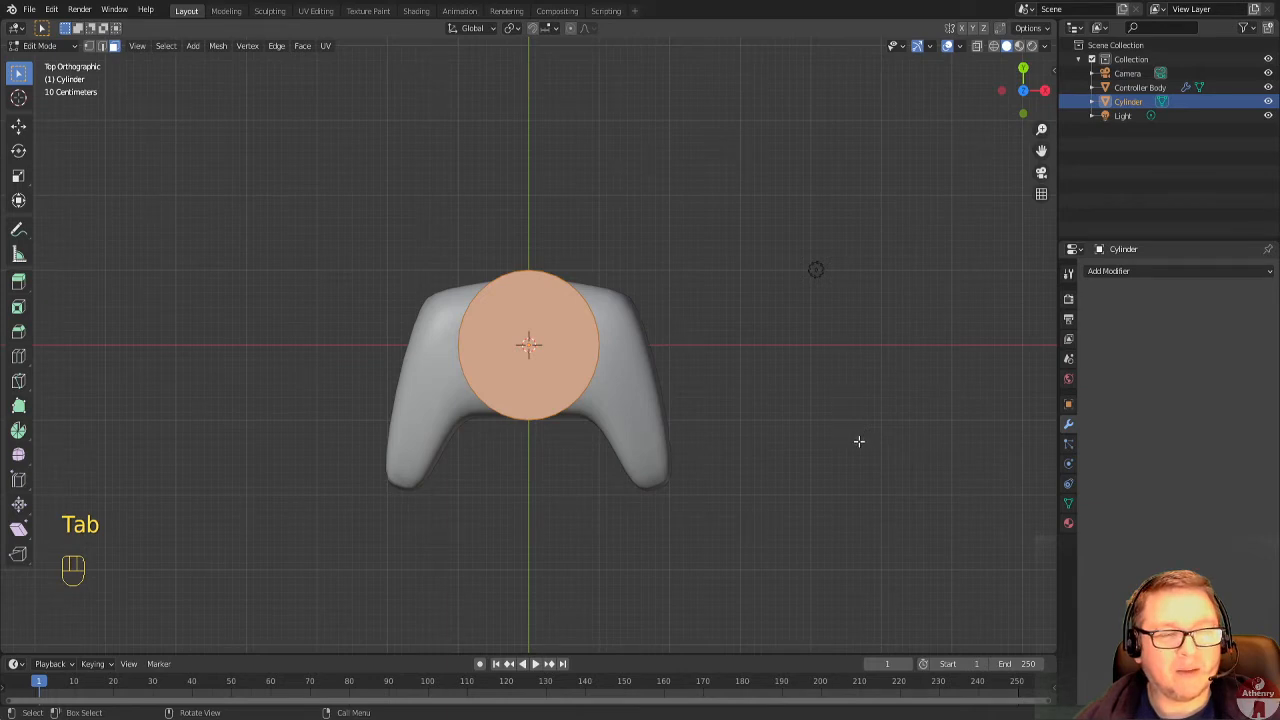
pyautogui.press('s')
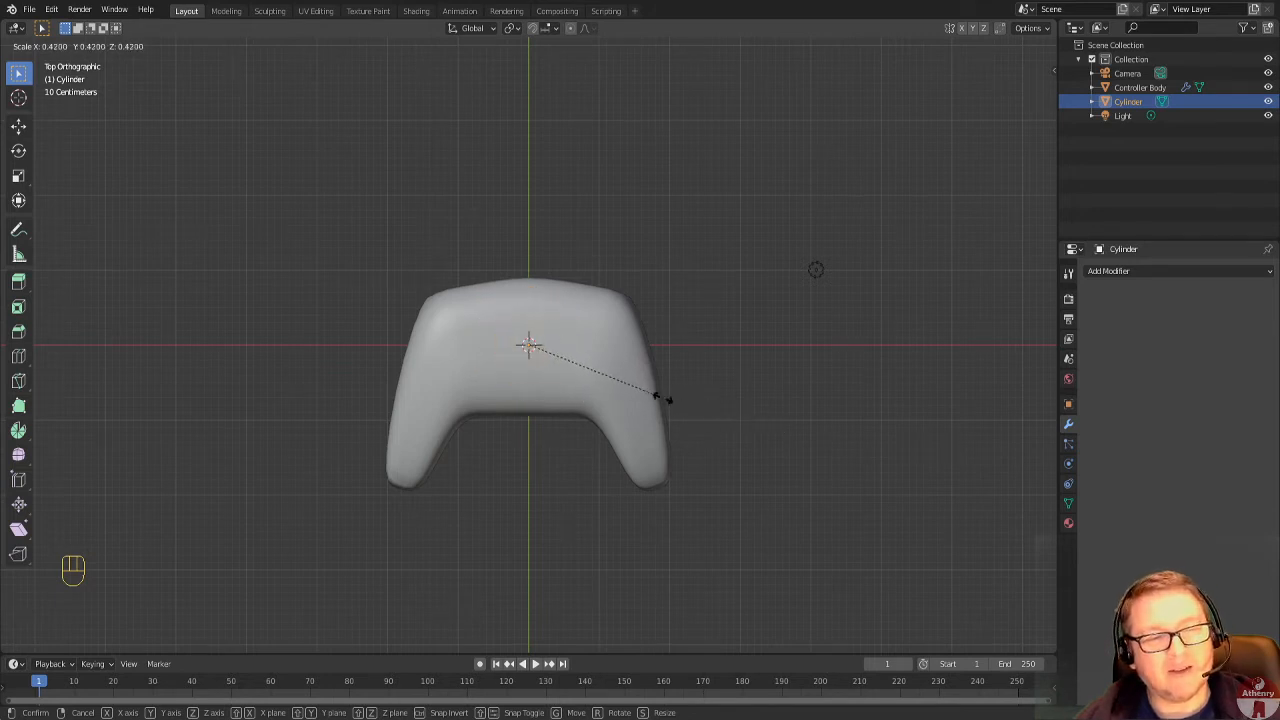
pyautogui.click(730, 409)
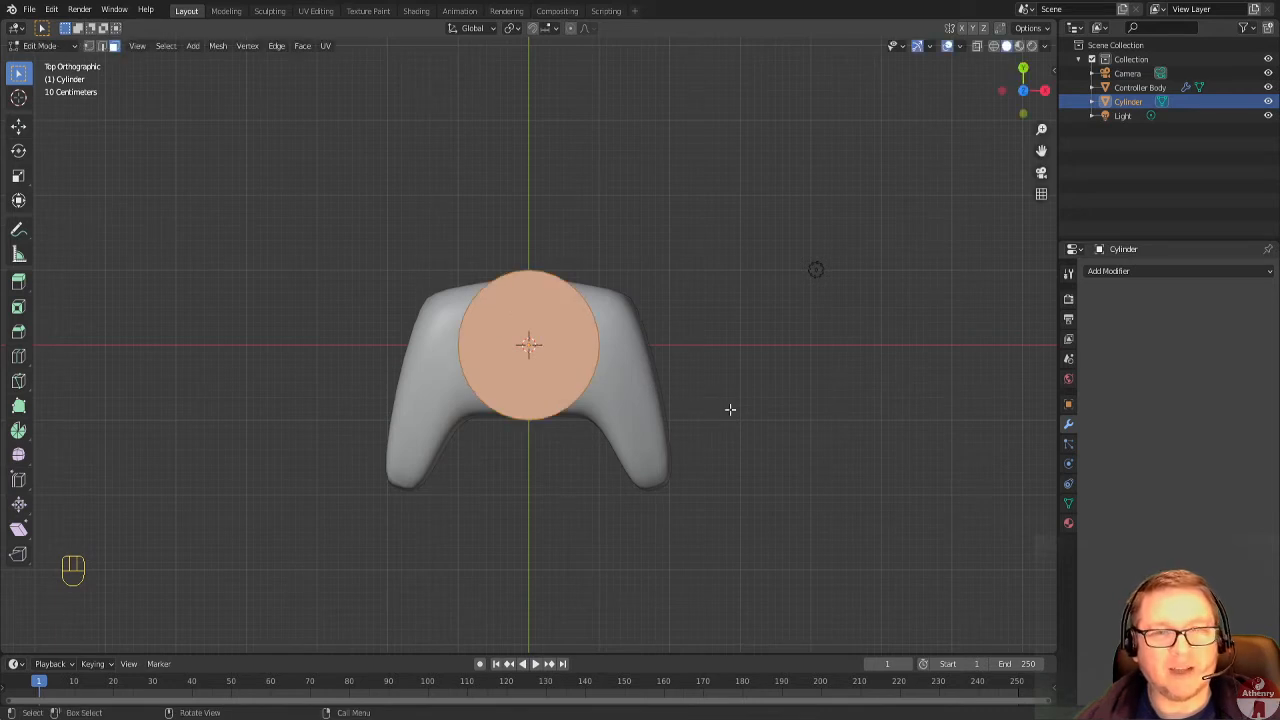
# With X-ray display on, scale the cylinder down to about a third of its size and hide the Controller Body object.
pyautogui.click(977, 50)
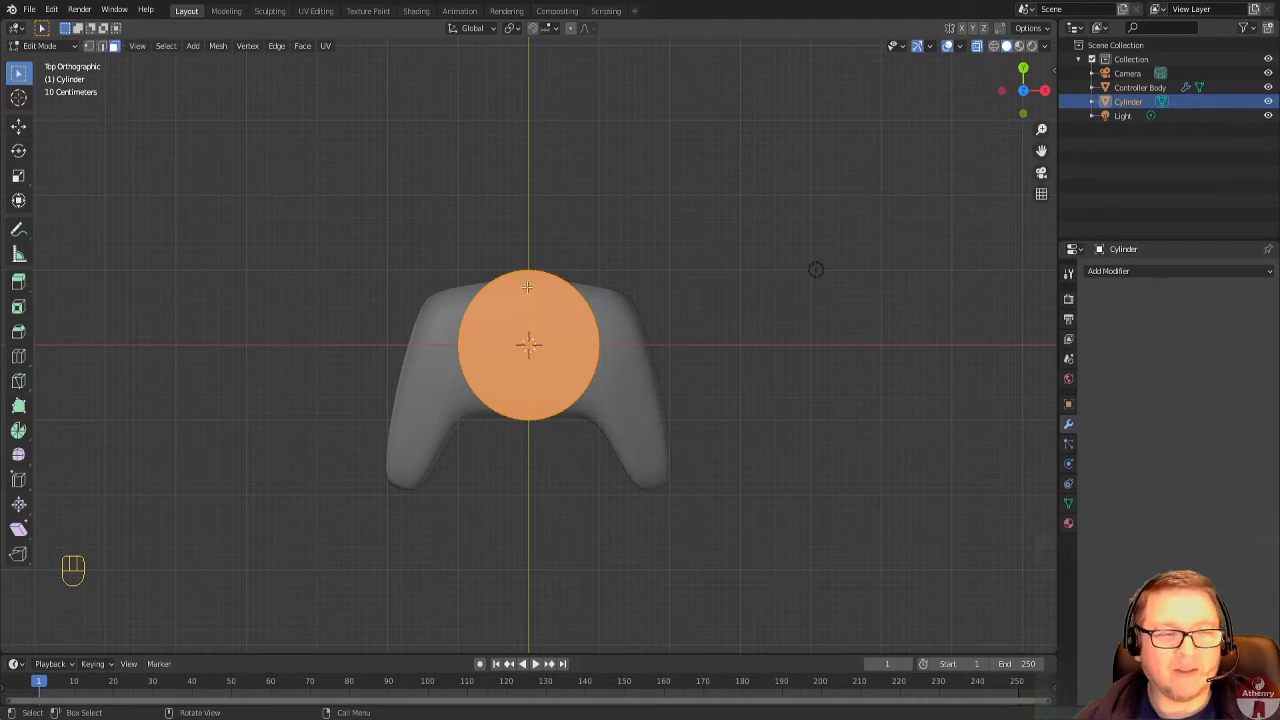
pyautogui.press('s')
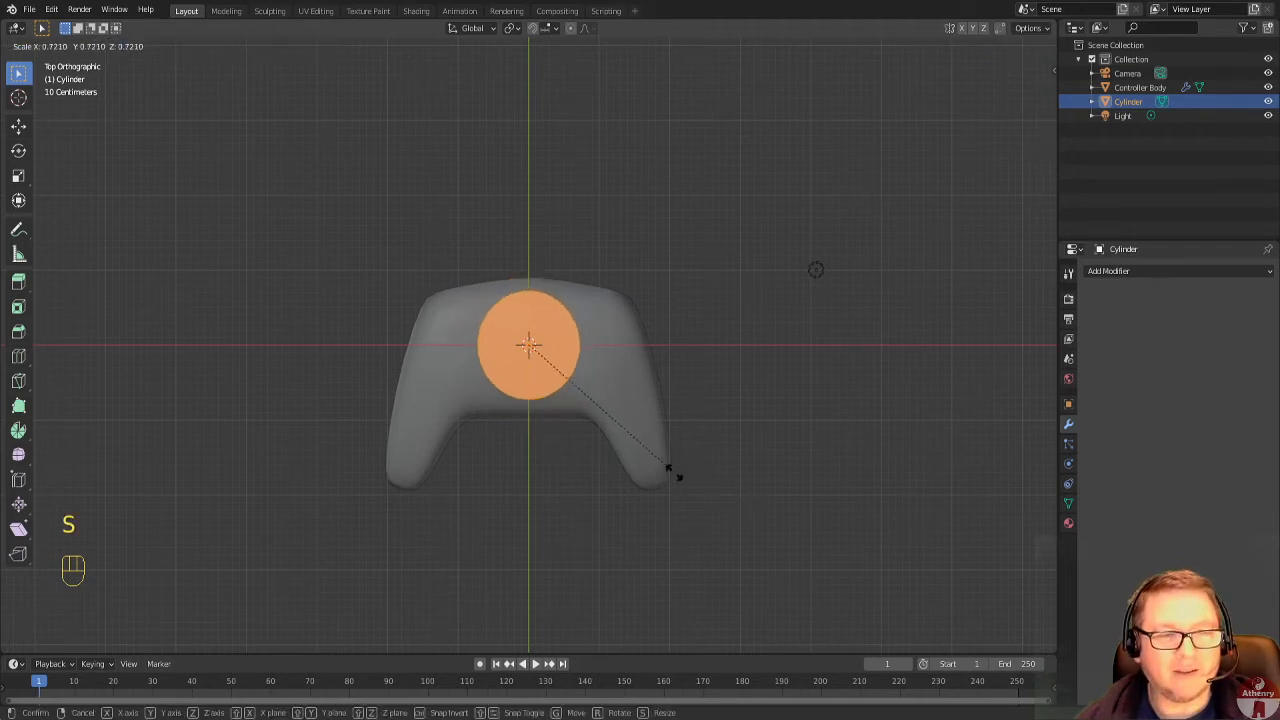
pyautogui.click(577, 423)
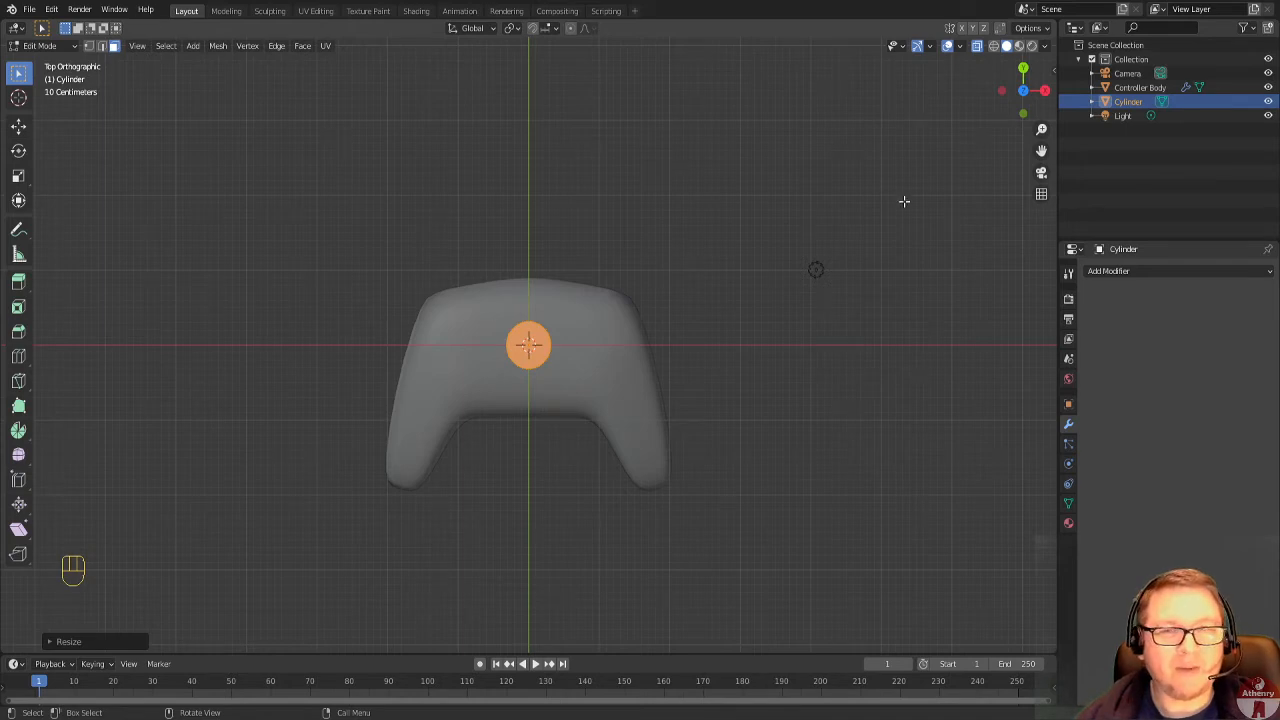
pyautogui.click(1268, 88)
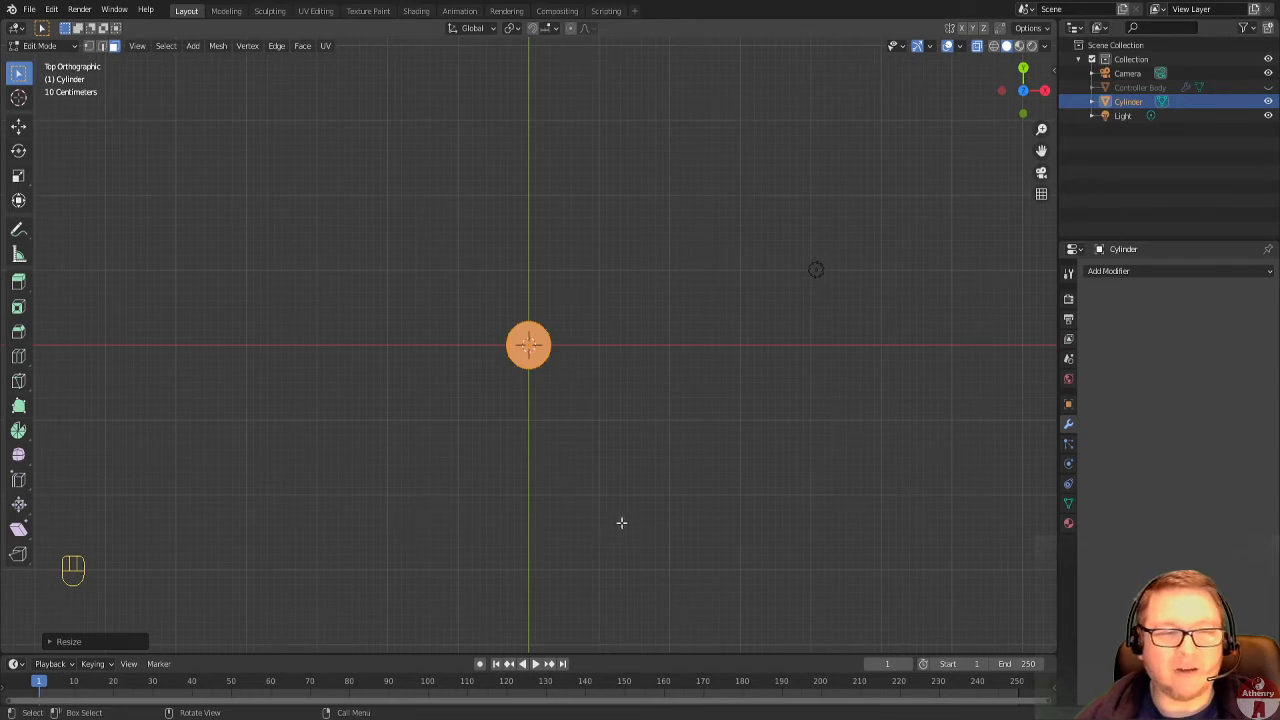
# Try cutting two evenly spaced horizontal edge loops around the cylinder, leaving them unslid.
pyautogui.moveTo(621, 522); pyautogui.dragTo(611, 433, button='middle')
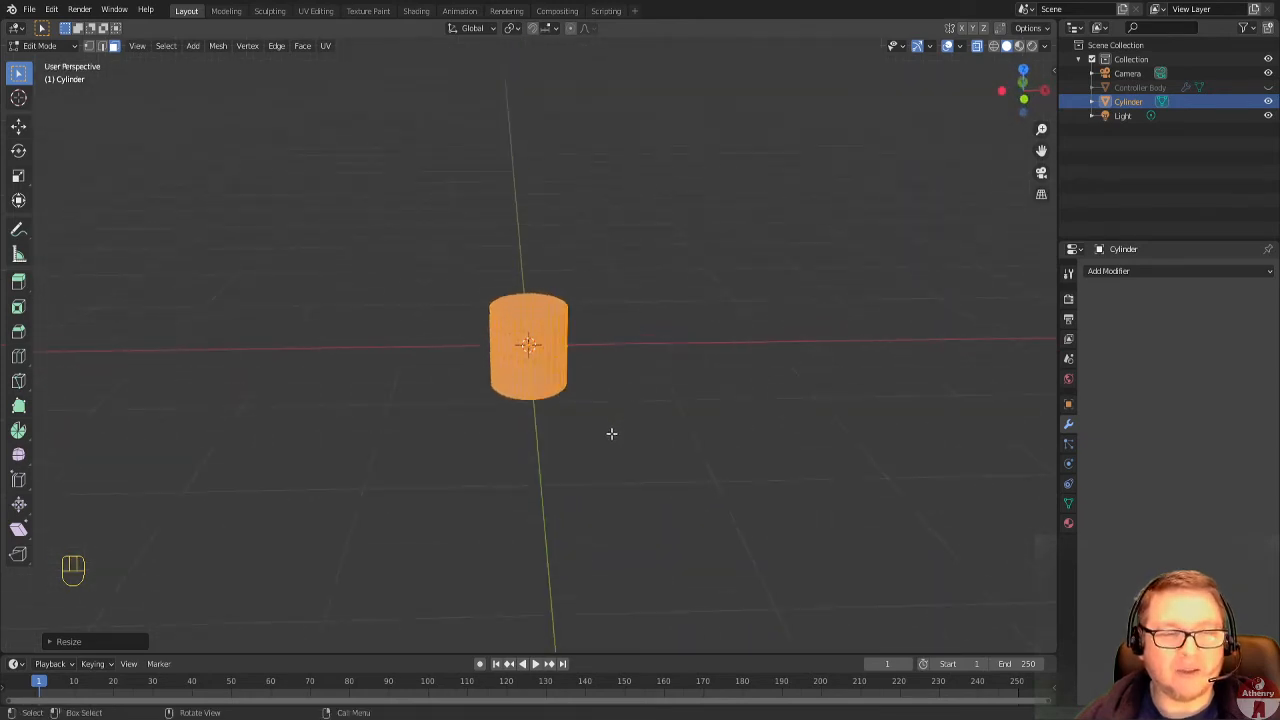
pyautogui.scroll(2, 611, 433)
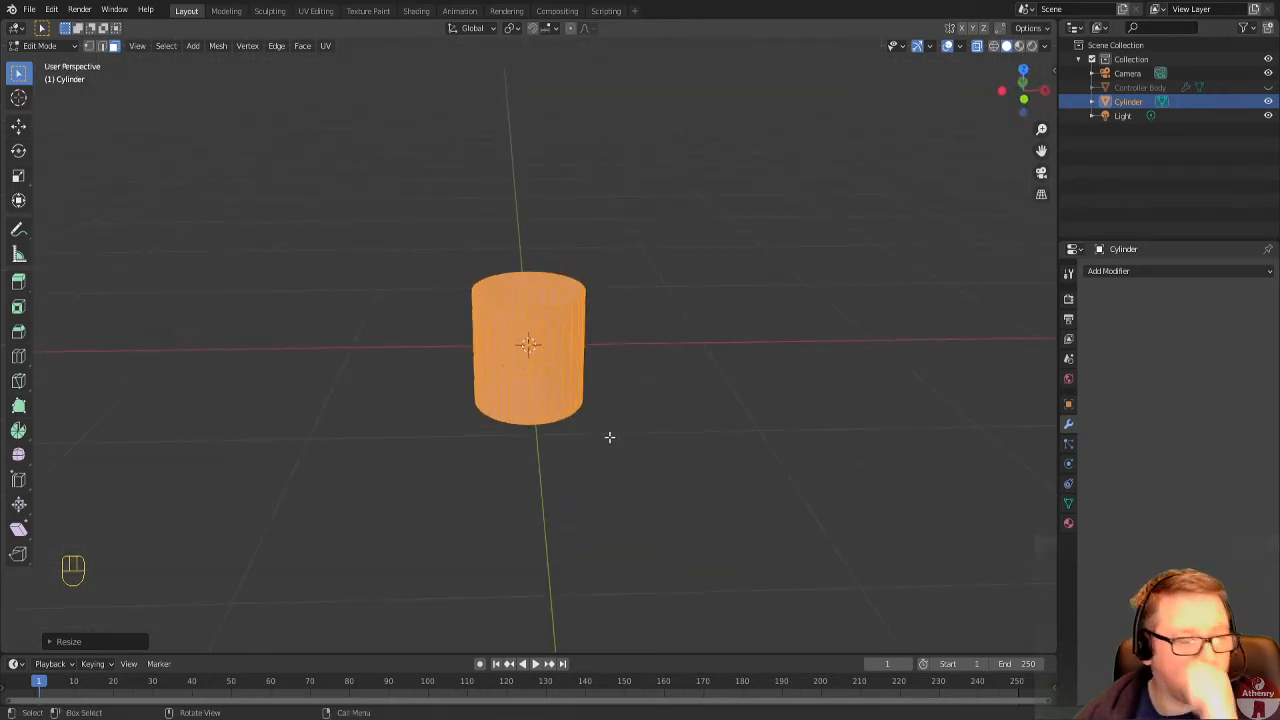
pyautogui.moveTo(606, 449); pyautogui.dragTo(538, 341, button='middle')
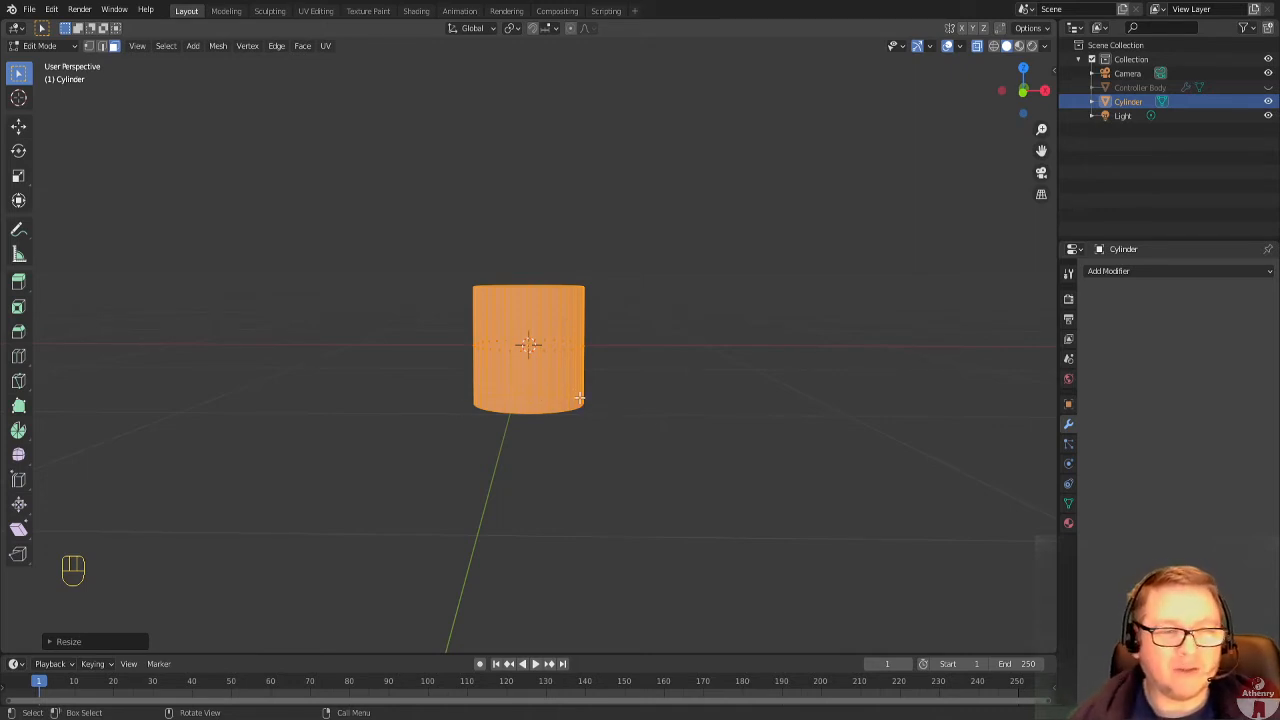
pyautogui.scroll(1, 579, 398)
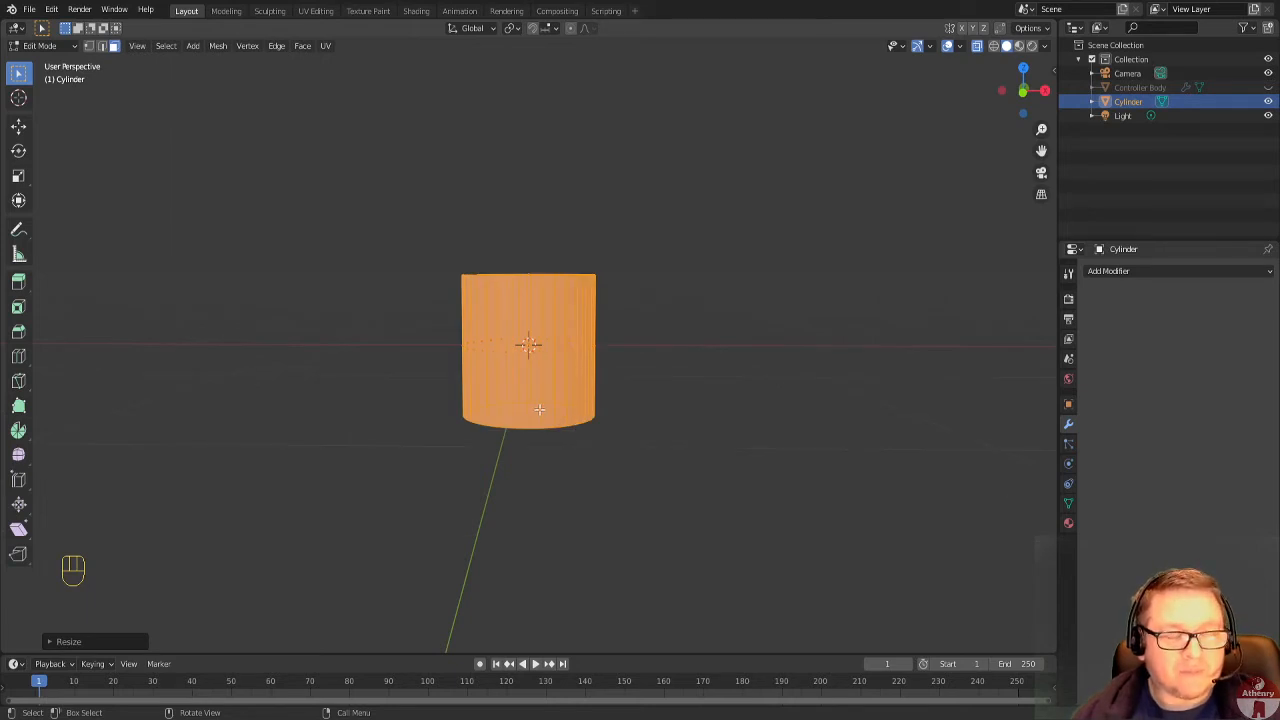
pyautogui.moveTo(540, 410); pyautogui.dragTo(555, 405, button='middle')
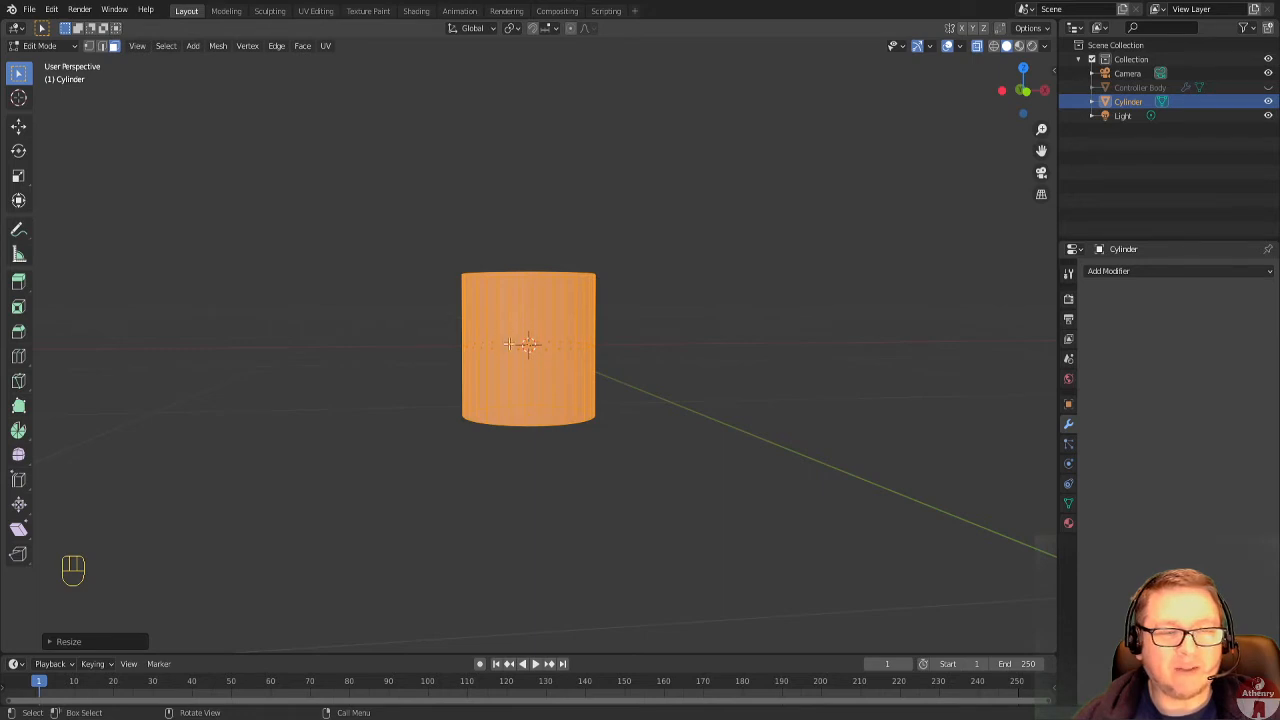
pyautogui.moveTo(623, 403)
pyautogui.mouseDown(button='middle')
pyautogui.moveTo(594, 420)
pyautogui.moveTo(609, 409)
pyautogui.mouseUp(button='middle')
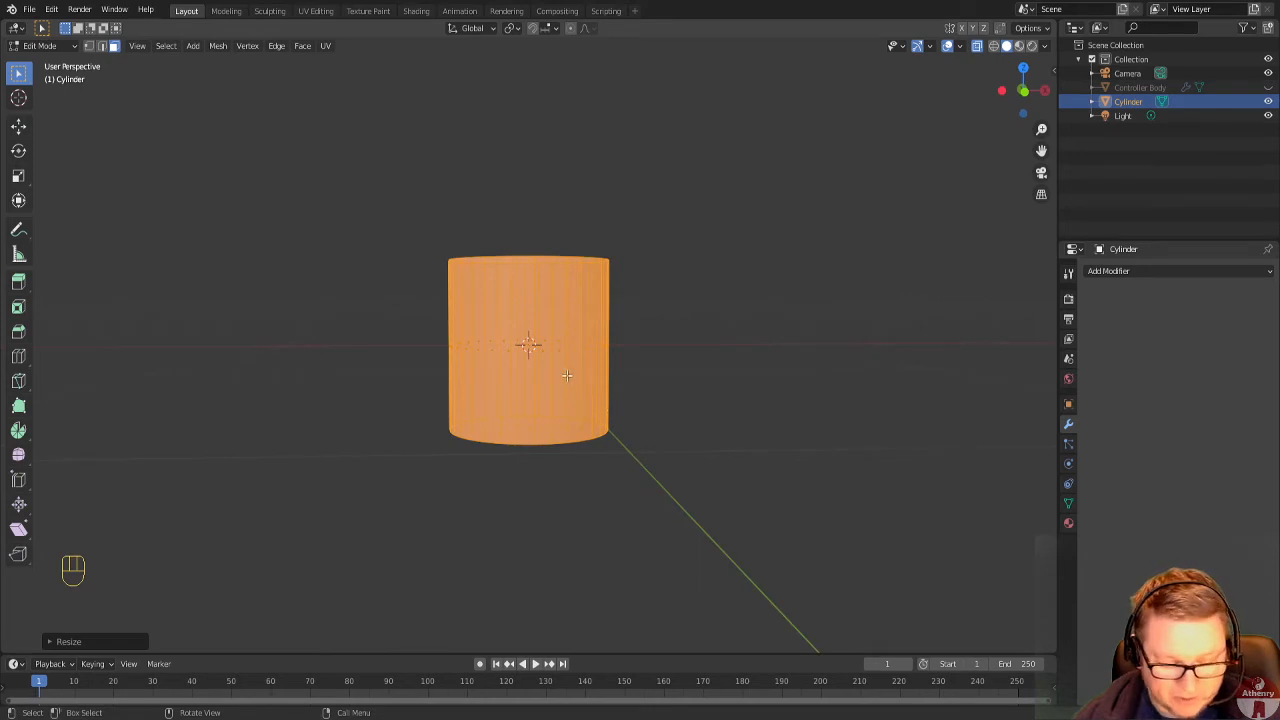
pyautogui.hotkey('ctrl', 'r')
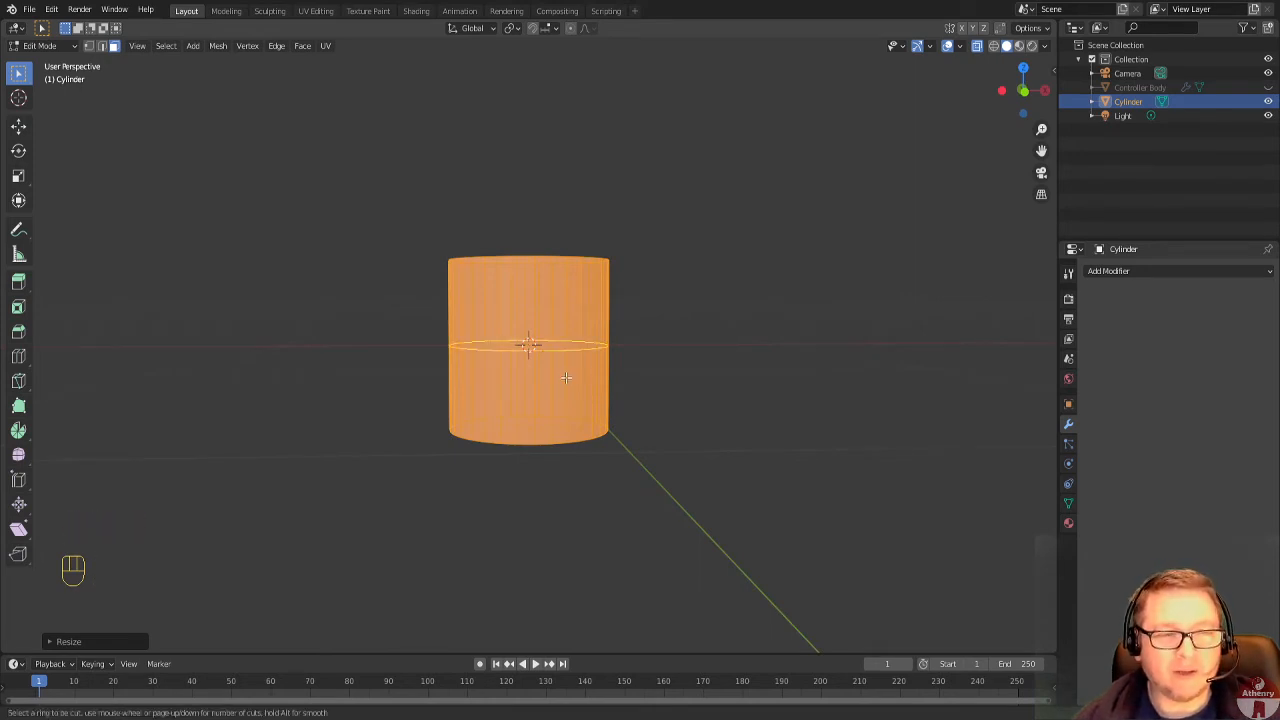
pyautogui.scroll(1, 566, 377)
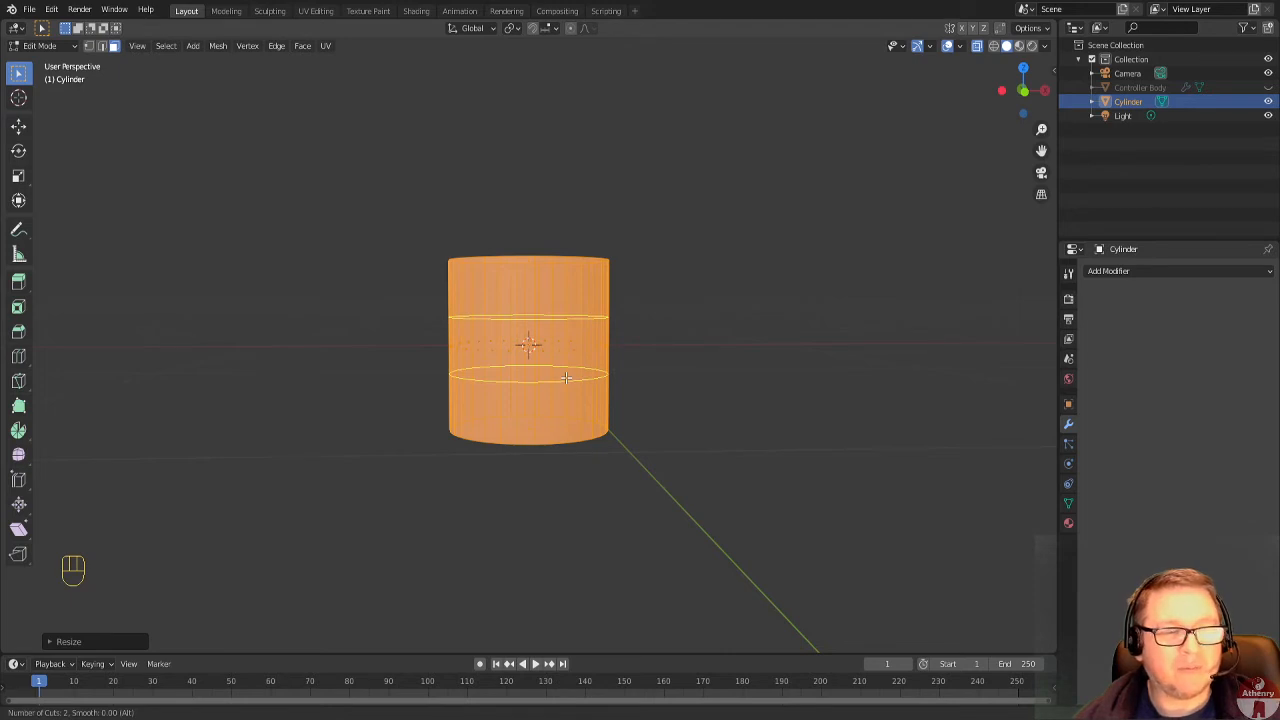
pyautogui.scroll(1, 566, 377)
pyautogui.scroll(1, 561, 379)
pyautogui.scroll(1, 561, 380)
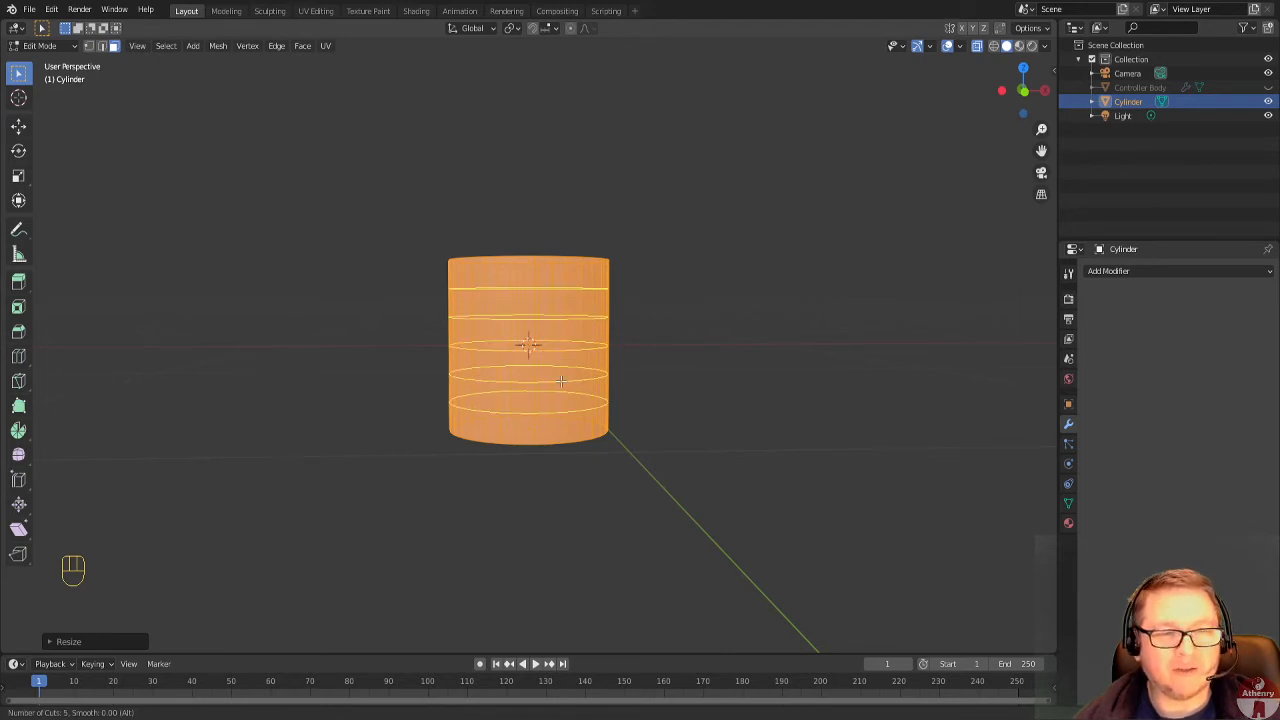
pyautogui.scroll(1, 560, 382)
pyautogui.scroll(-4, 560, 382)
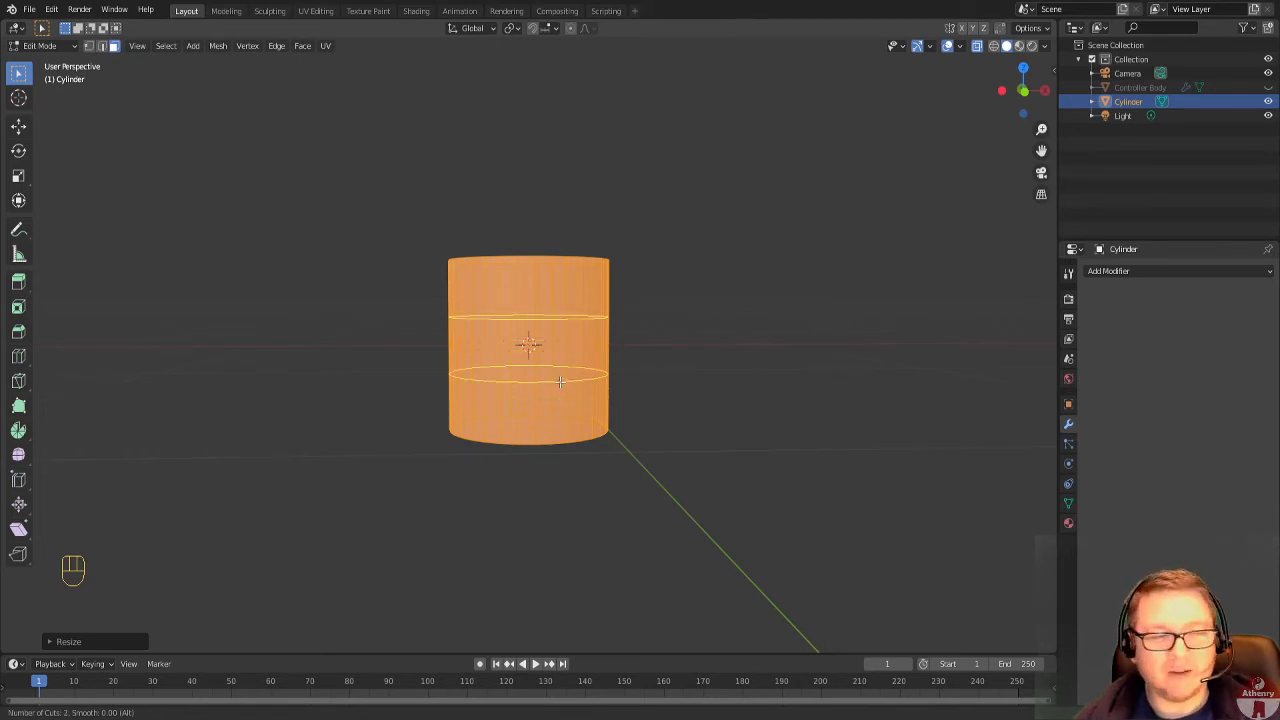
pyautogui.click(560, 381)
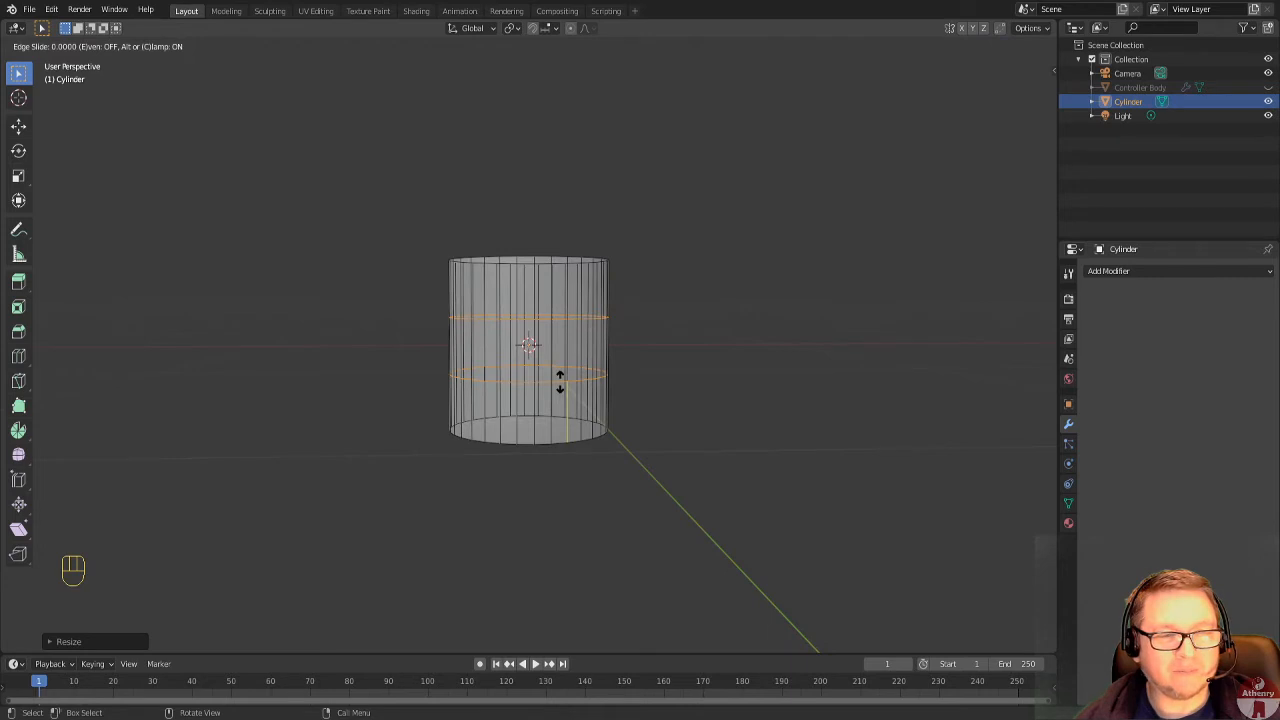
pyautogui.rightClick(560, 380)
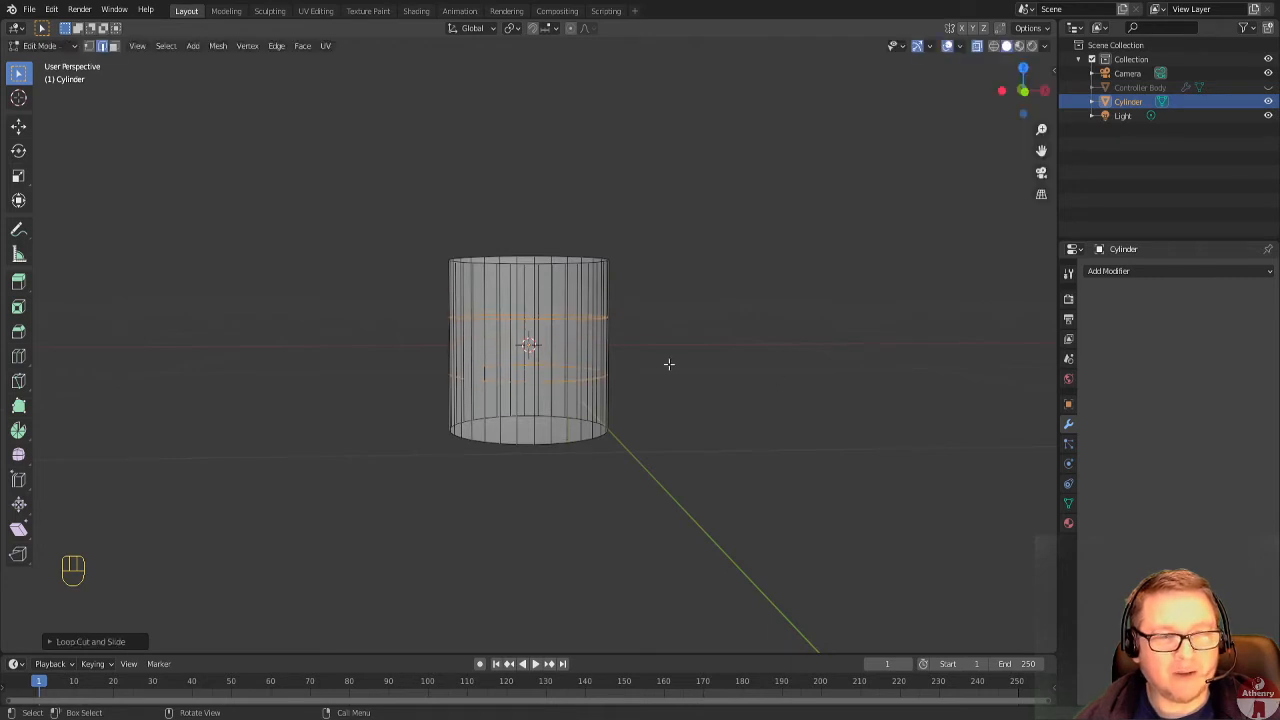
# Turn off X-ray display and undo the two-loop cut on the cylinder.
pyautogui.moveTo(810, 389); pyautogui.dragTo(749, 400, button='middle')
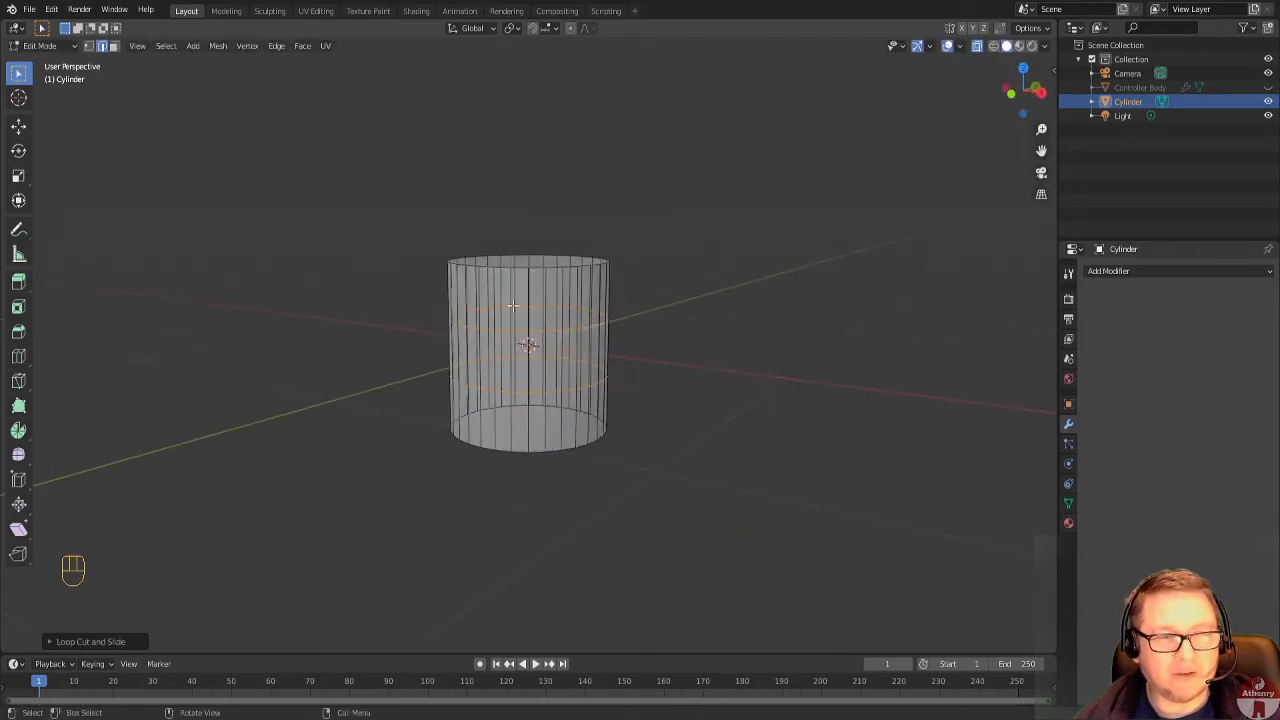
pyautogui.moveTo(510, 426)
pyautogui.mouseDown(button='middle')
pyautogui.moveTo(594, 433)
pyautogui.moveTo(530, 430)
pyautogui.mouseUp(button='middle')
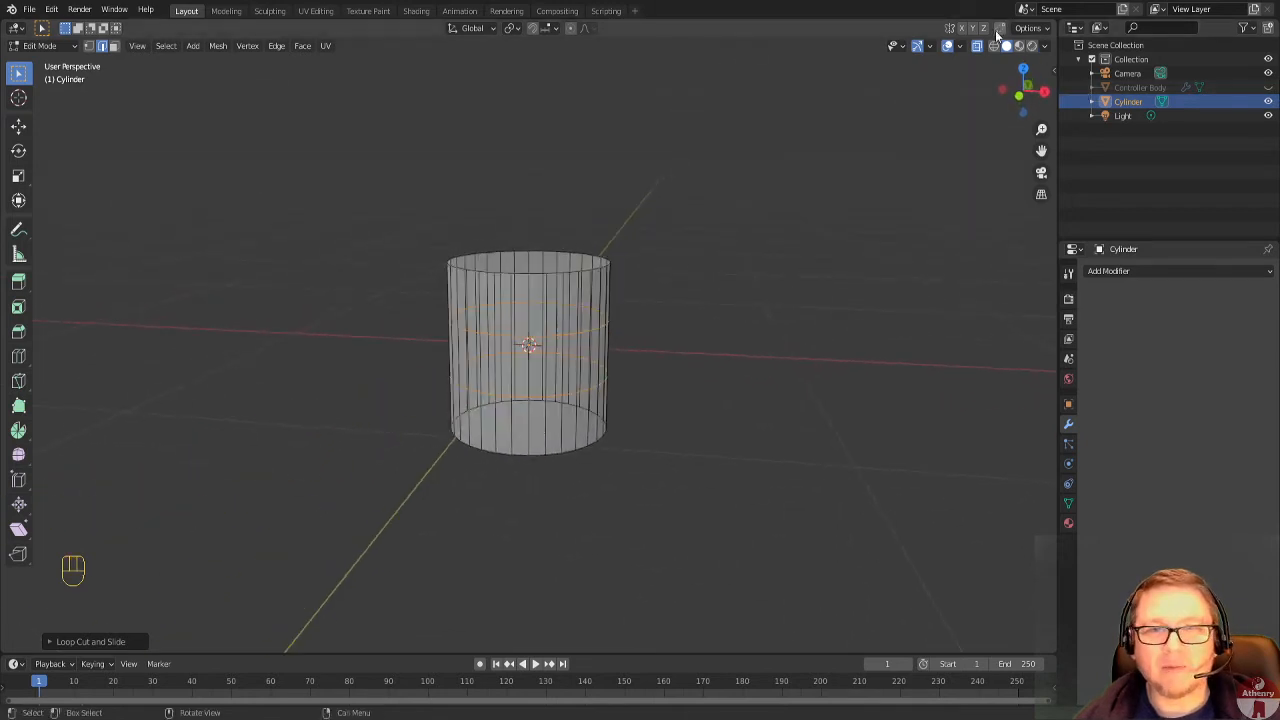
pyautogui.click(977, 46)
pyautogui.scroll(1, 760, 410)
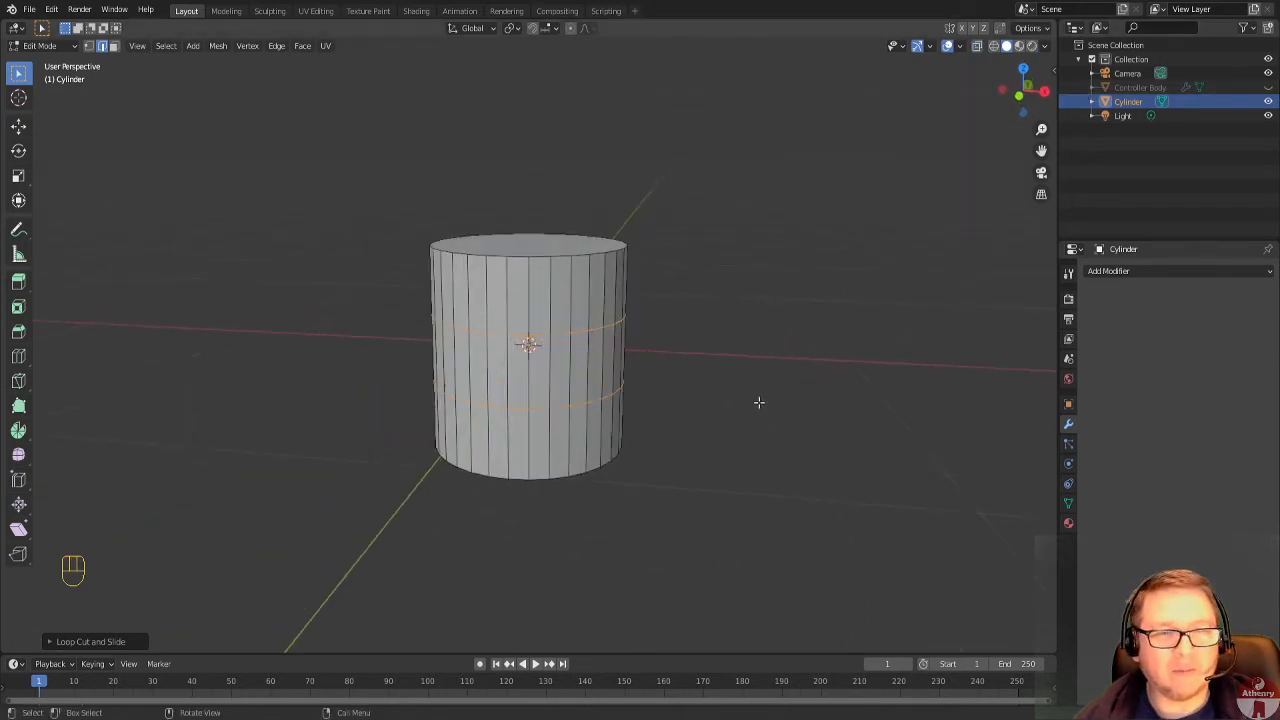
pyautogui.moveTo(680, 433); pyautogui.dragTo(730, 435, button='middle')
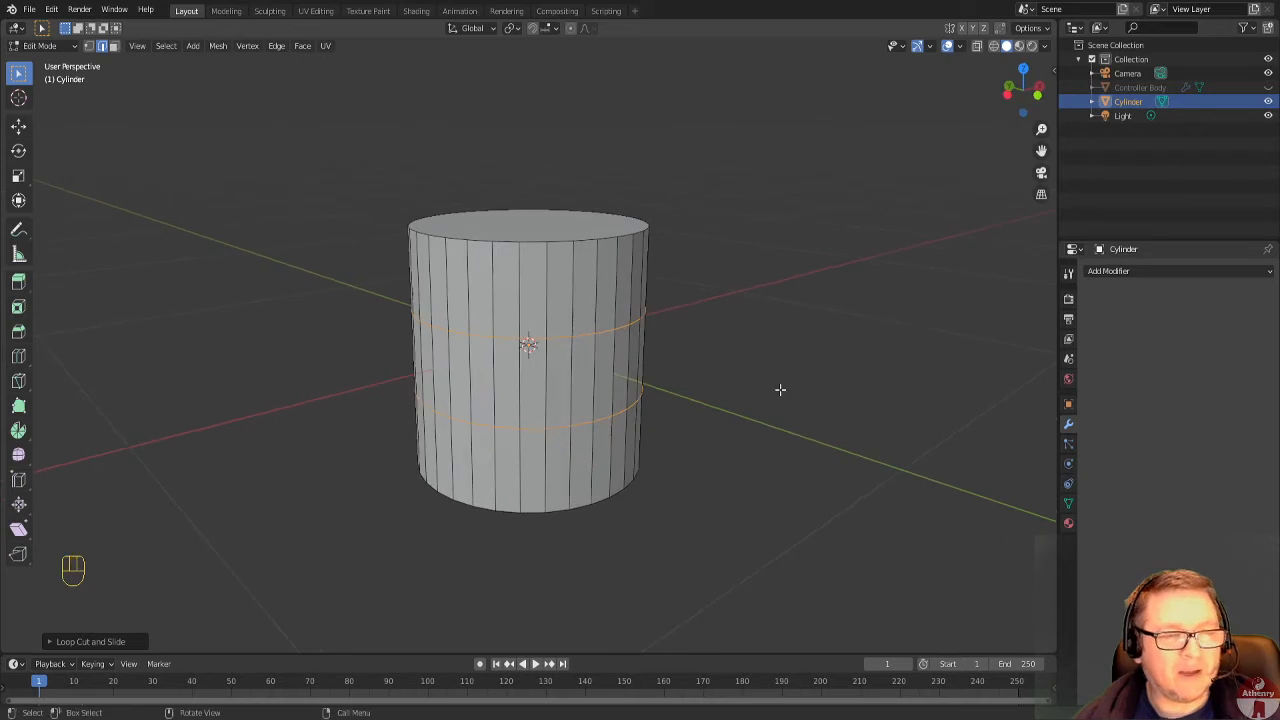
pyautogui.hotkey('ctrl', 'z')
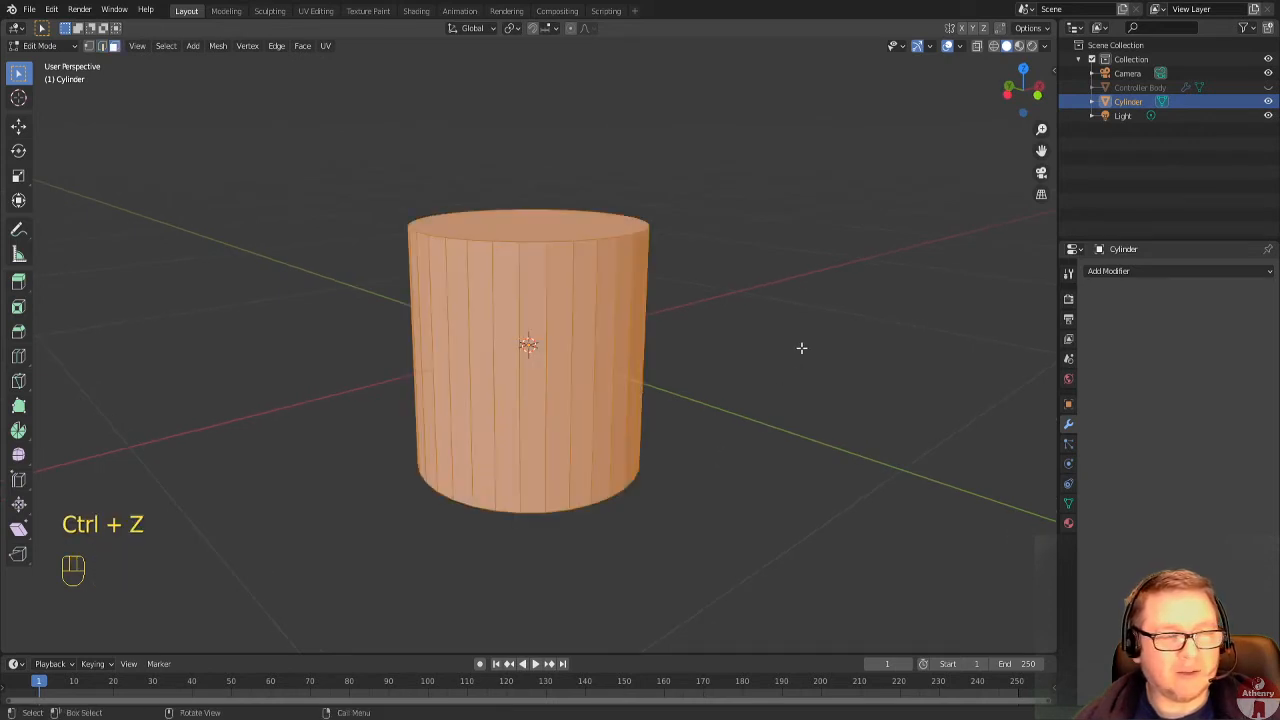
# Add a horizontal loop cut around the cylinder and set its number of cuts to 2.
pyautogui.hotkey('ctrl', 'r')
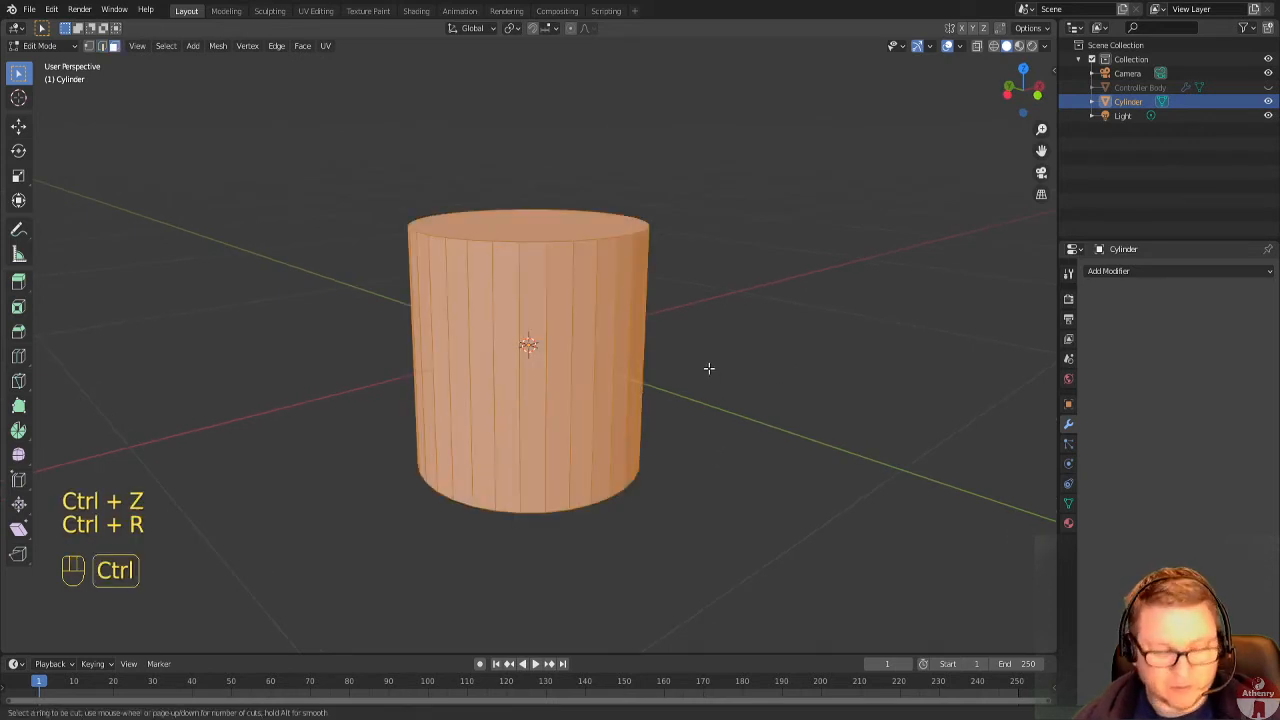
pyautogui.click(543, 381)
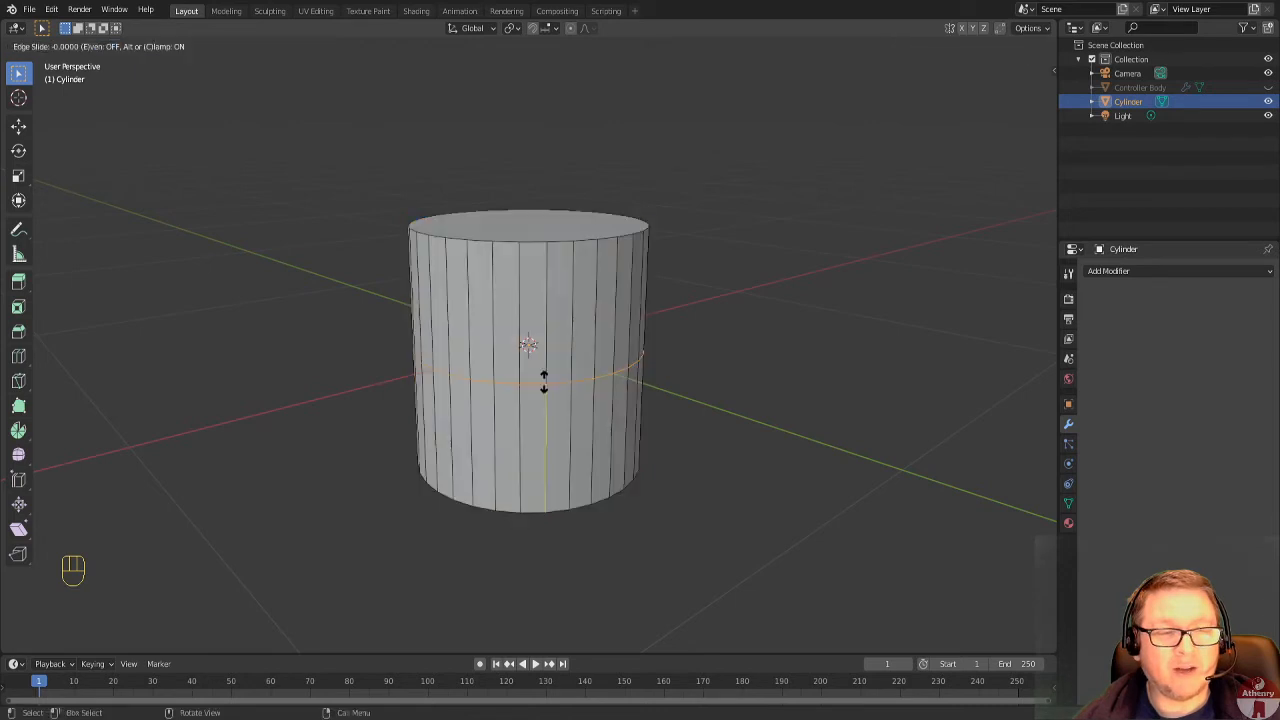
pyautogui.click(617, 384)
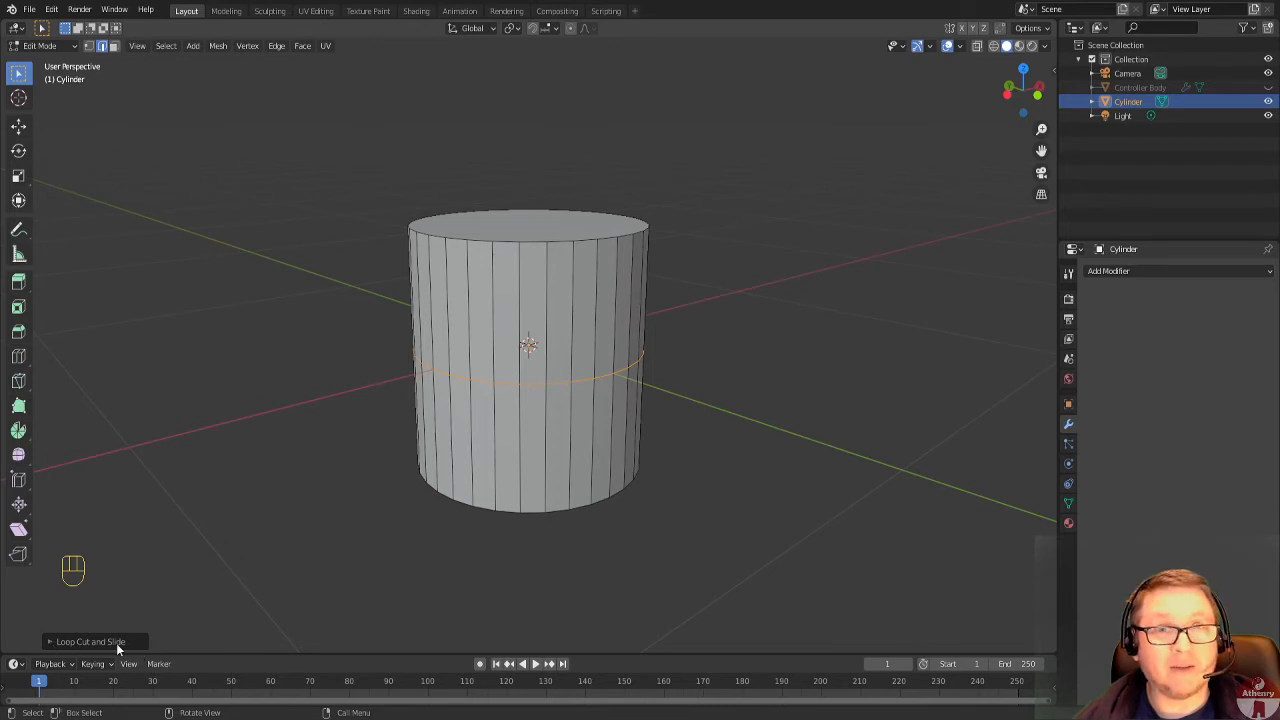
pyautogui.click(50, 642)
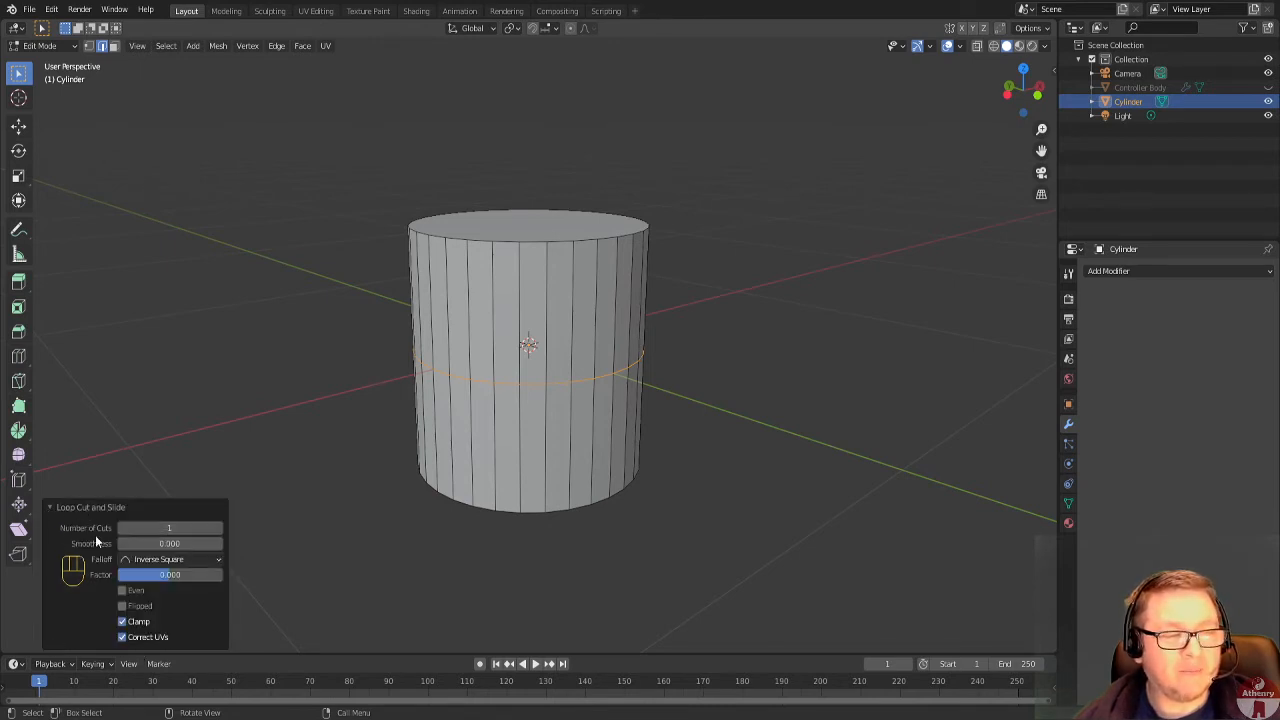
pyautogui.click(219, 529)
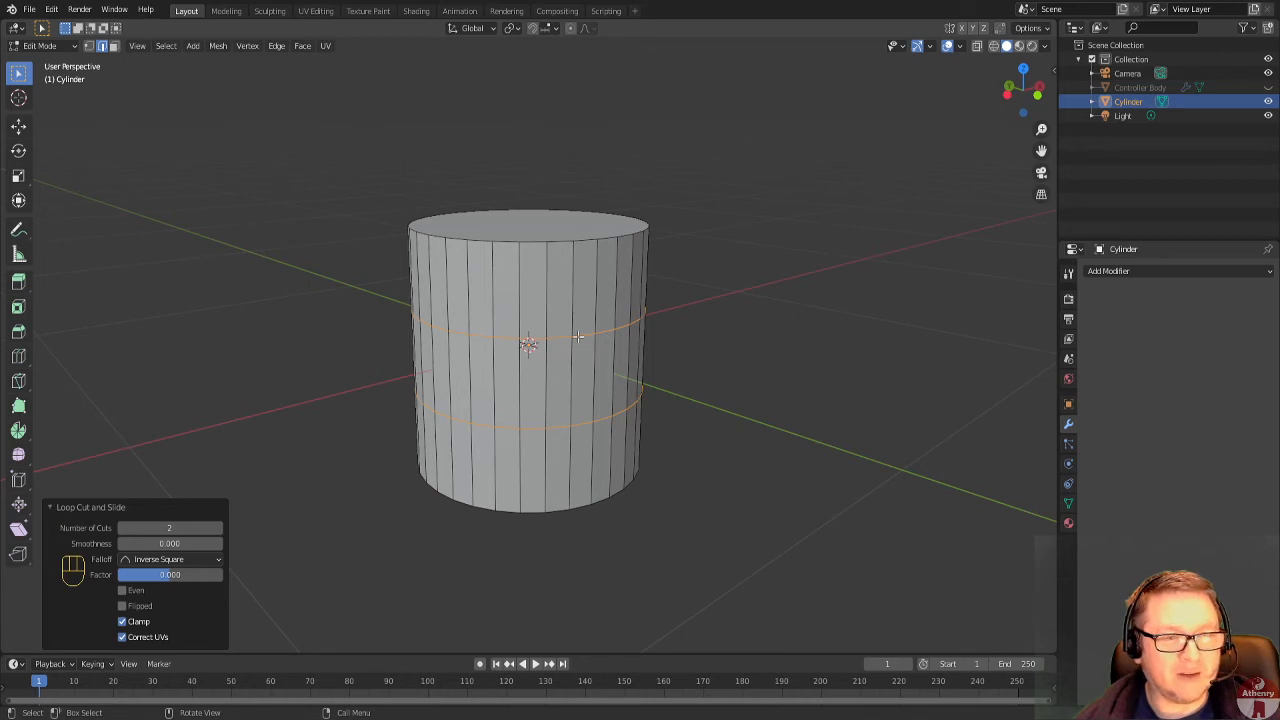
pyautogui.click(50, 510)
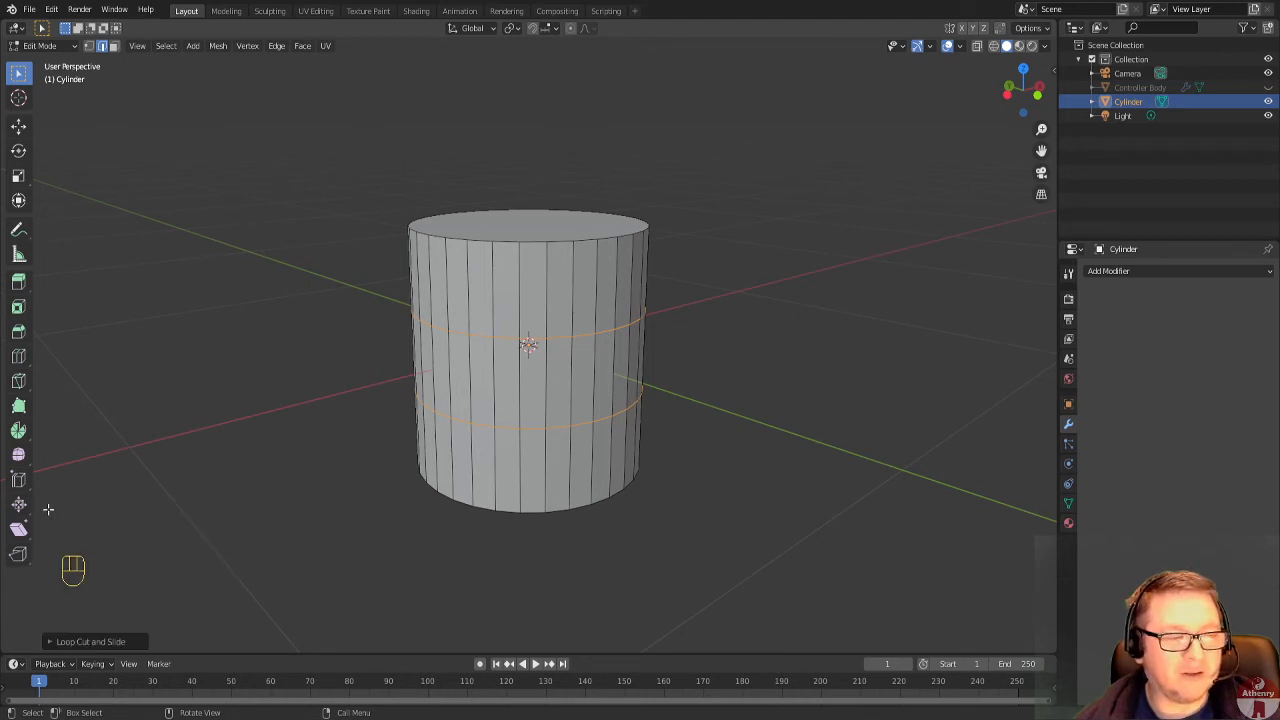
# Switch to face selection and select the ring of faces between the cylinder's two loop cuts.
pyautogui.scroll(1, 650, 578)
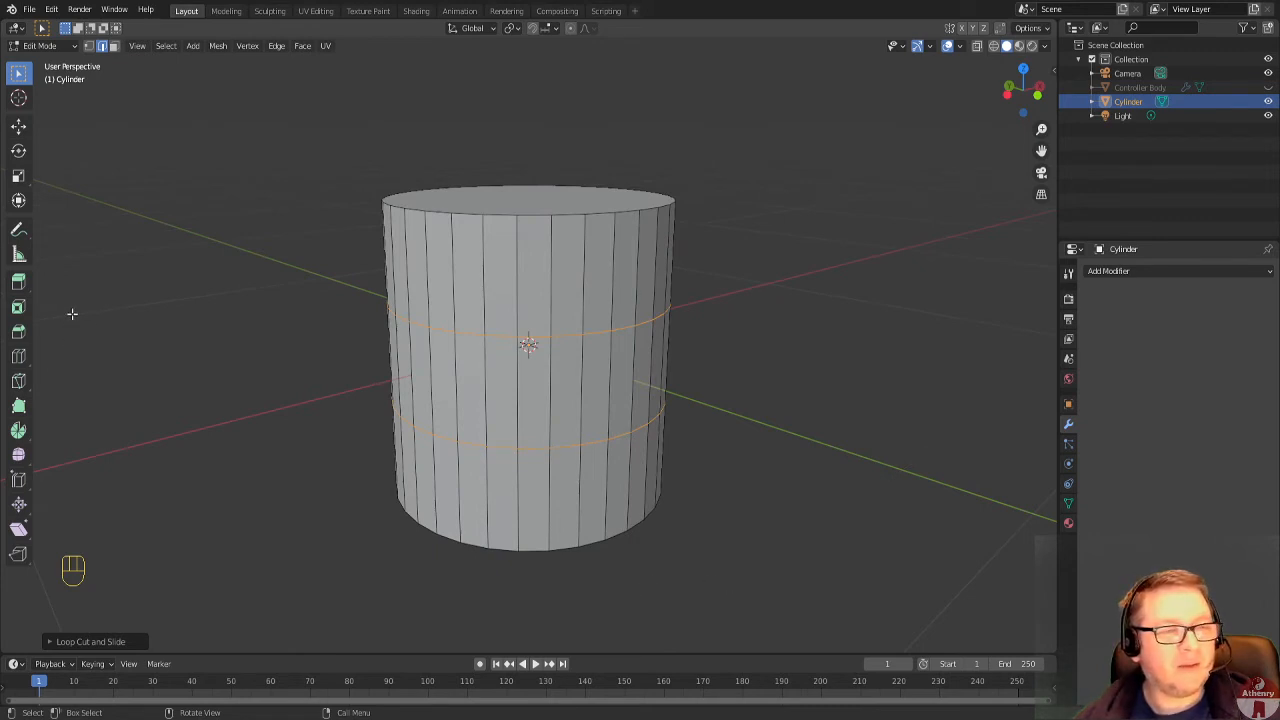
pyautogui.moveTo(578, 378); pyautogui.dragTo(604, 350, button='middle')
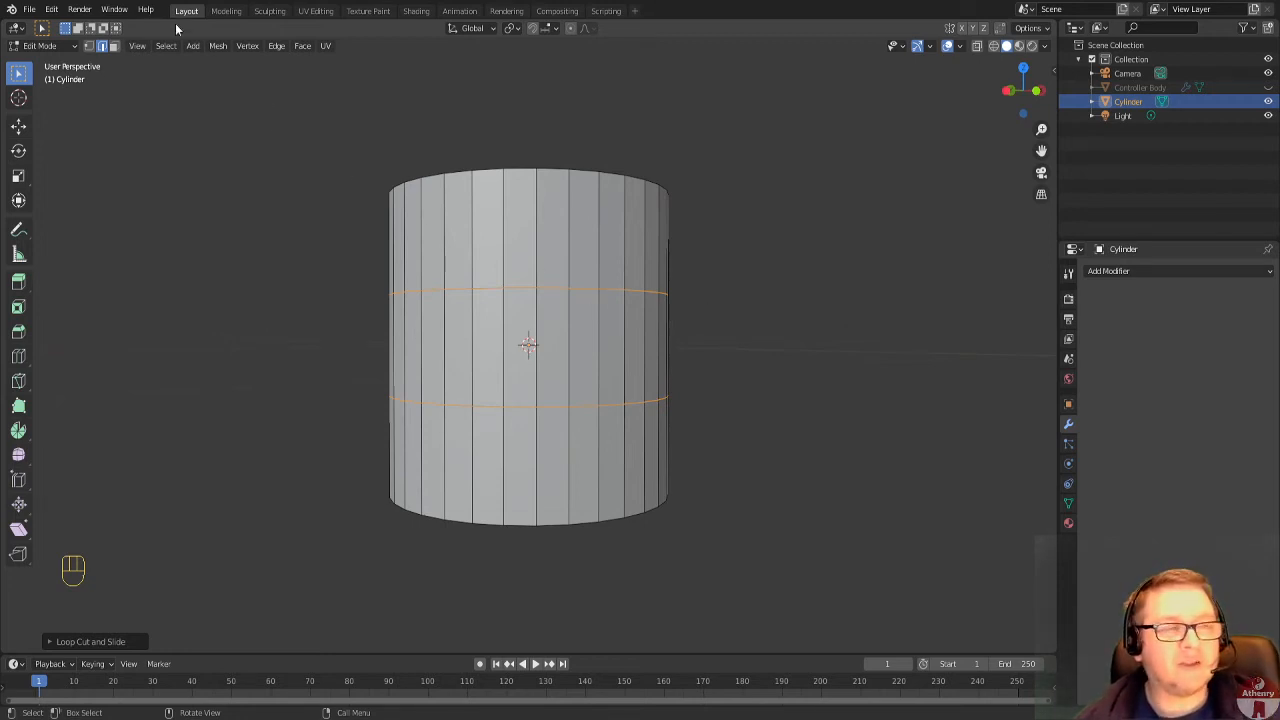
pyautogui.click(112, 48)
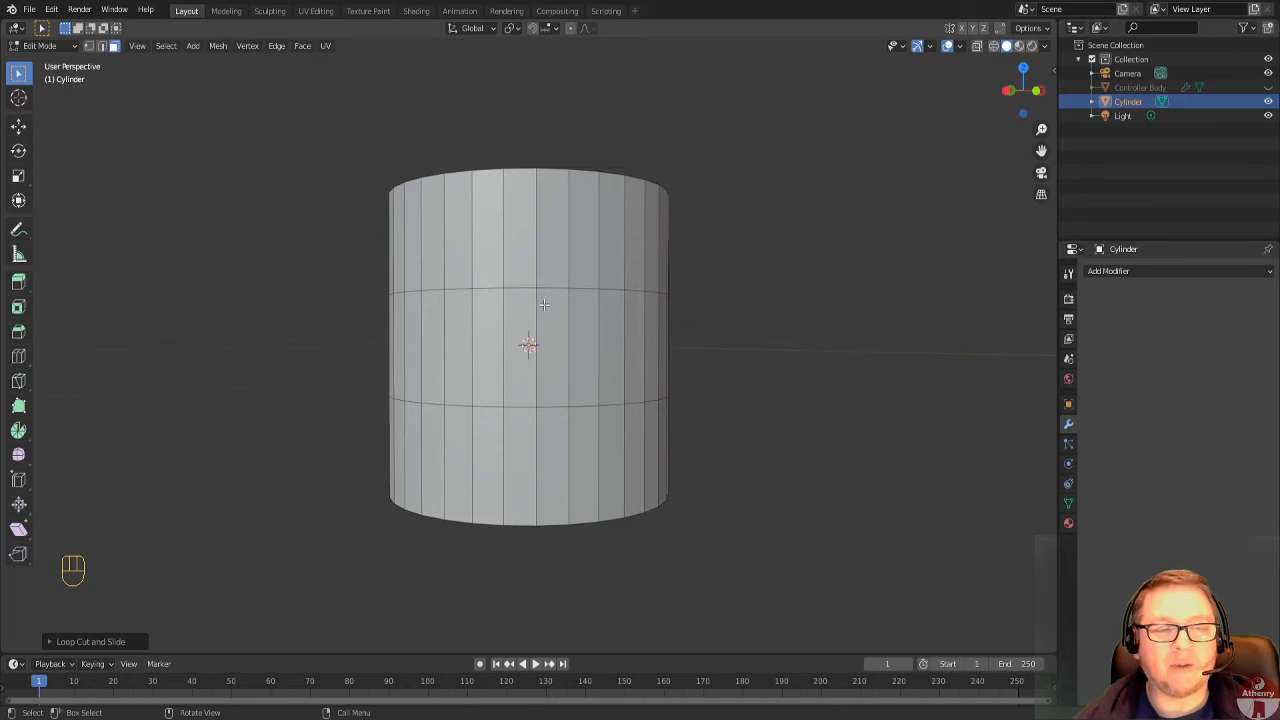
pyautogui.press('alt')
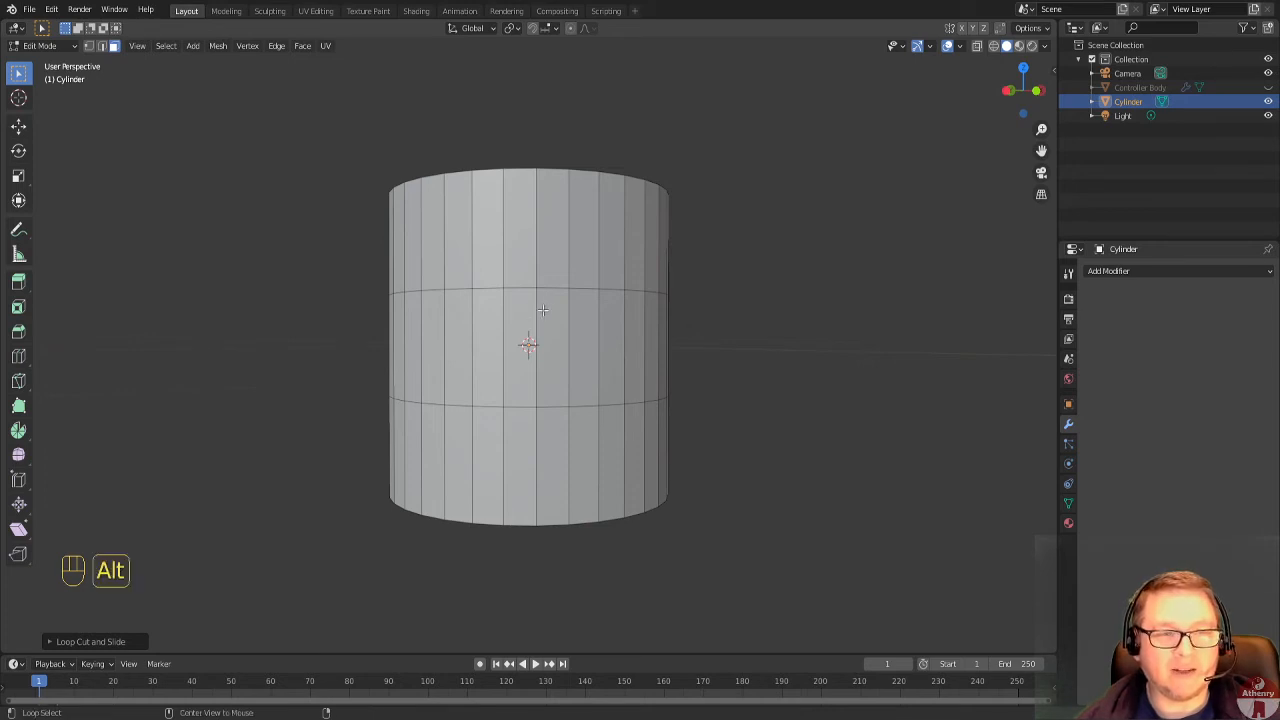
pyautogui.keyDown('alt'); pyautogui.click(546, 308); pyautogui.keyUp('alt')
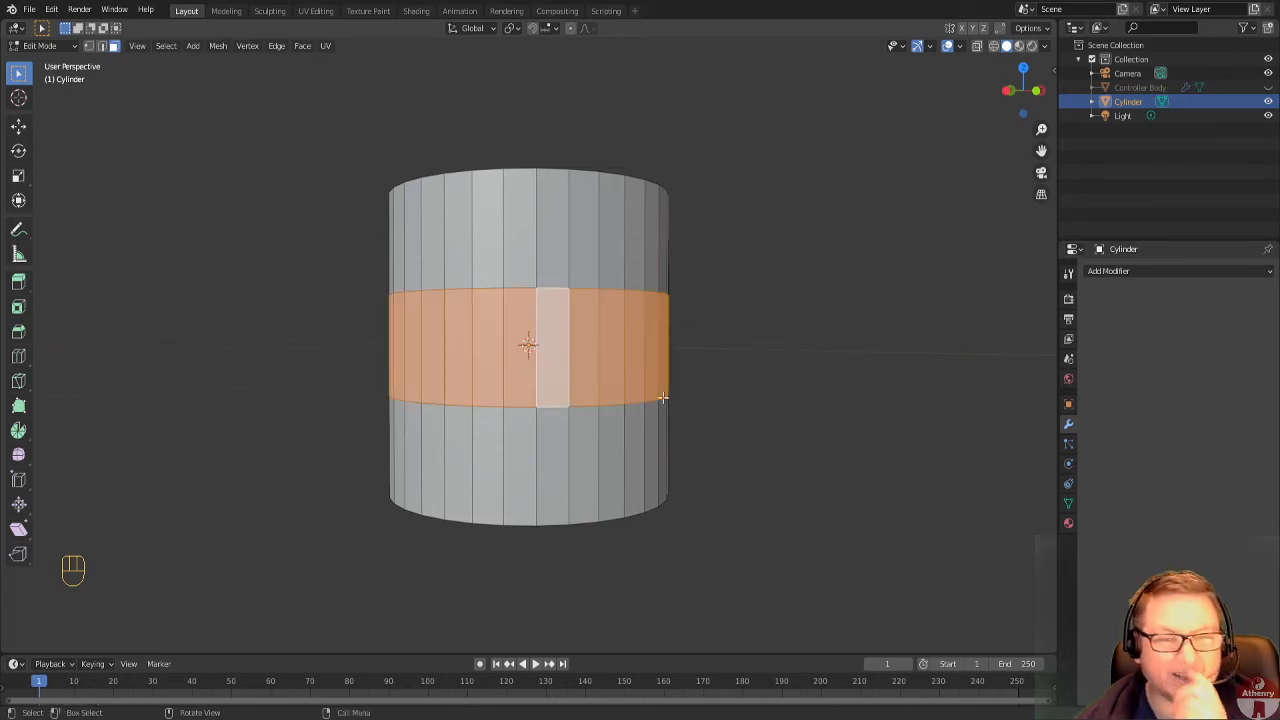
# Try alternating the face-loop selection between a vertical column of faces and the cylinder's horizontal middle band.
pyautogui.moveTo(682, 384); pyautogui.dragTo(658, 405, button='middle')
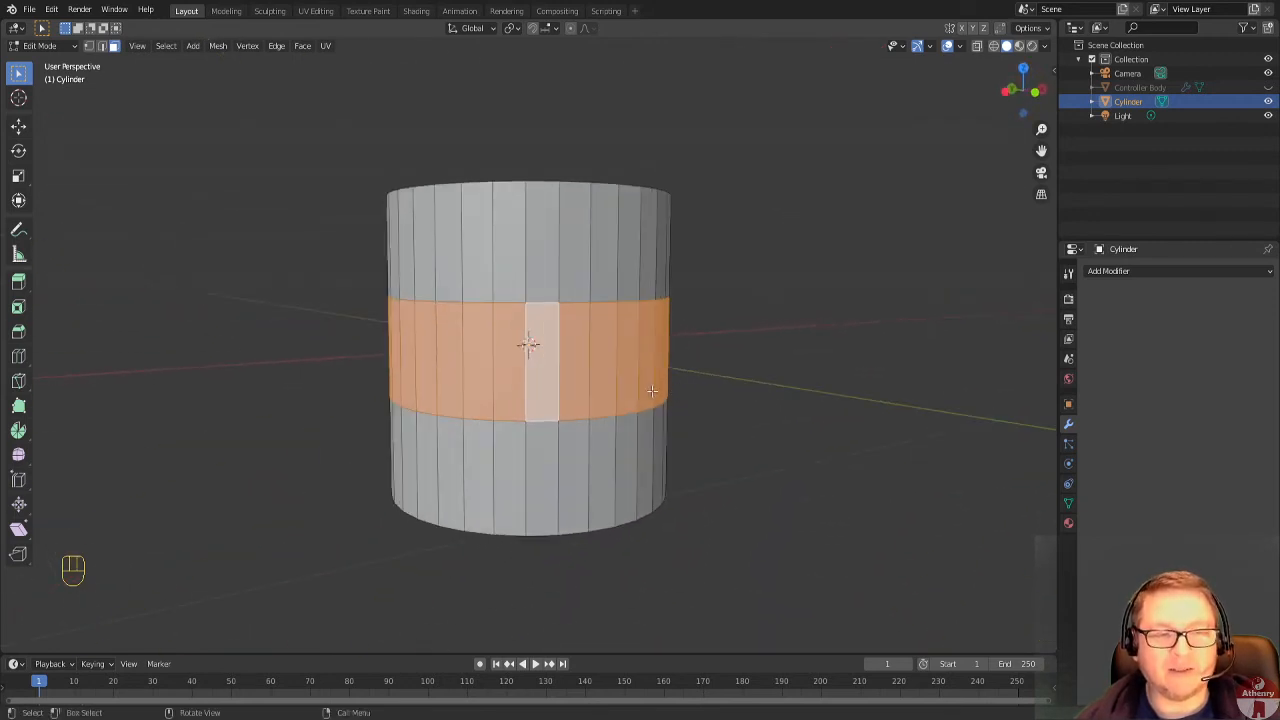
pyautogui.keyDown('alt'); pyautogui.click(548, 305); pyautogui.keyUp('alt')
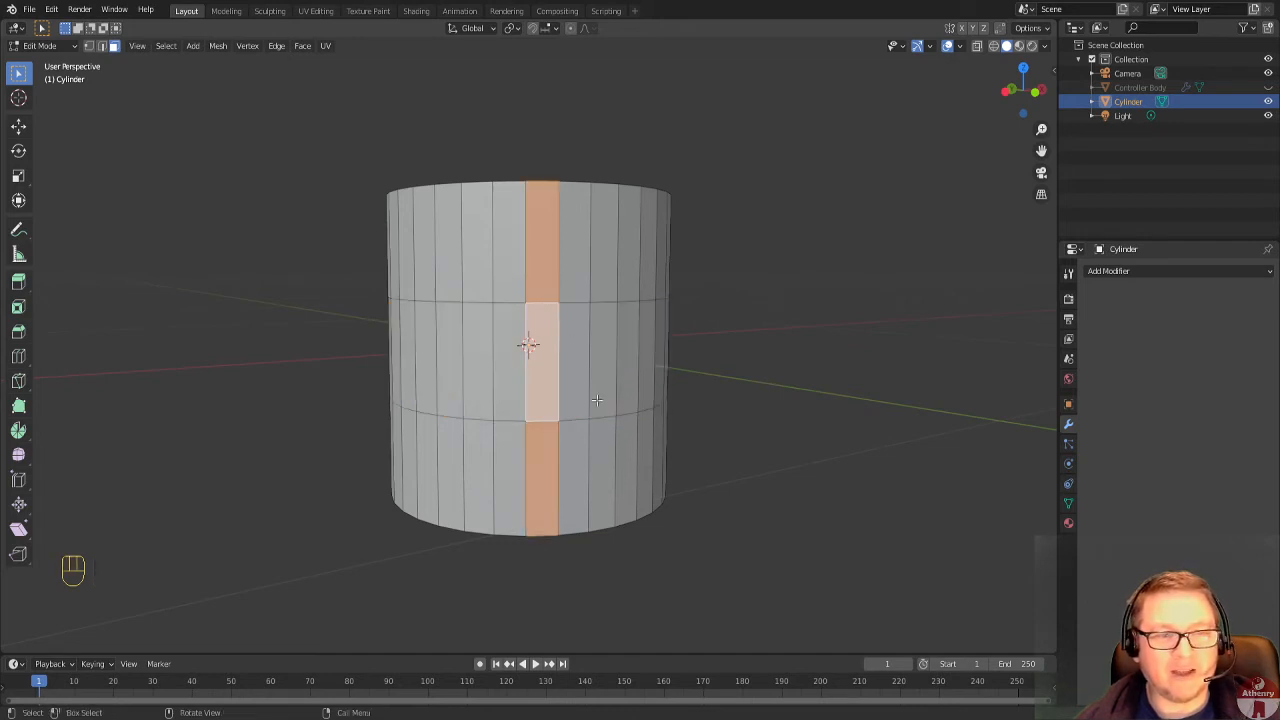
pyautogui.moveTo(598, 400); pyautogui.dragTo(493, 390, button='middle')
pyautogui.scroll(2, 516, 398)
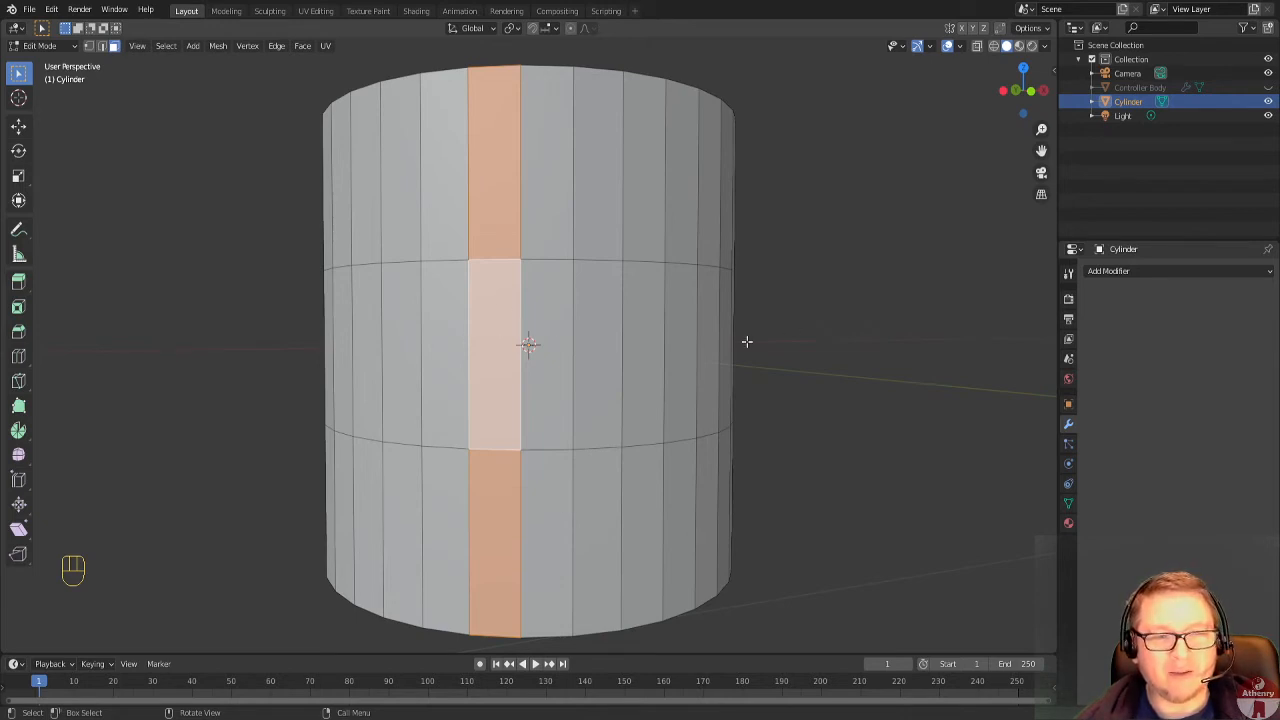
pyautogui.keyDown('alt'); pyautogui.click(521, 347); pyautogui.keyUp('alt')
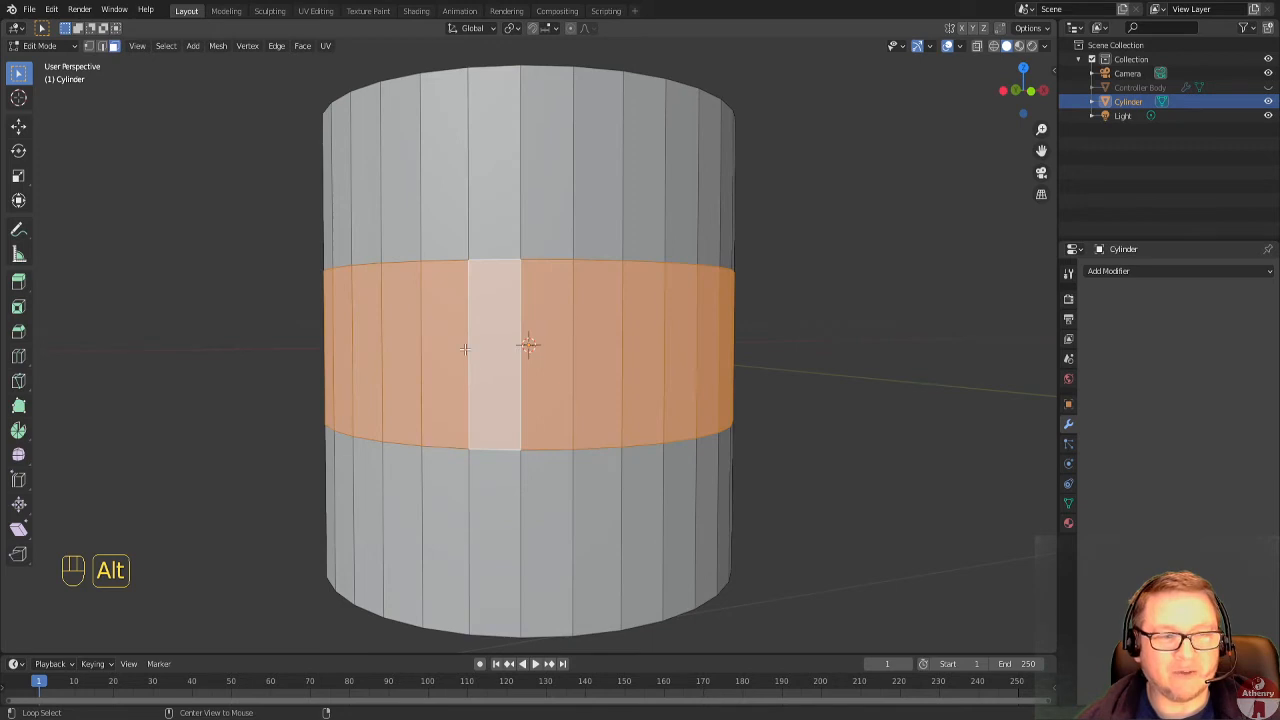
pyautogui.keyDown('alt'); pyautogui.click(485, 264); pyautogui.keyUp('alt')
pyautogui.keyDown('alt'); pyautogui.click(492, 449); pyautogui.keyUp('alt')
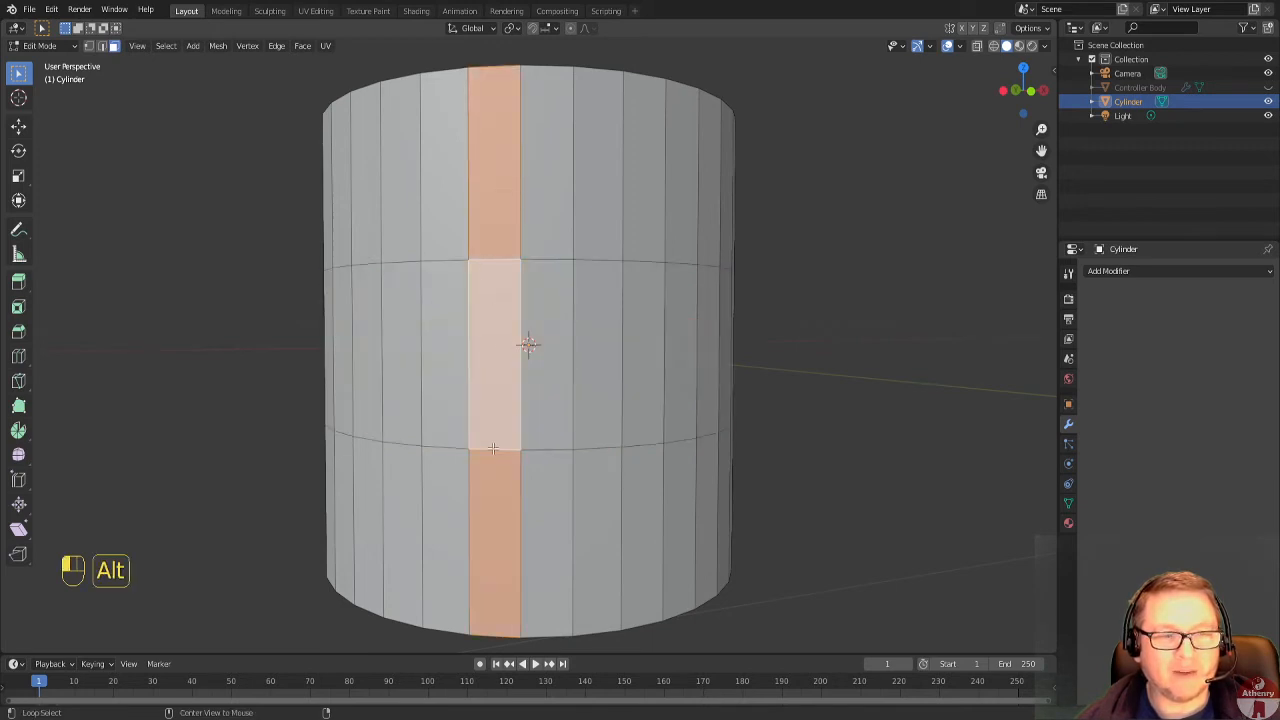
# Reselect the horizontal middle band of faces around the cylinder as a face loop.
pyautogui.click(489, 363)
pyautogui.keyDown('alt'); pyautogui.click(511, 363); pyautogui.keyUp('alt')
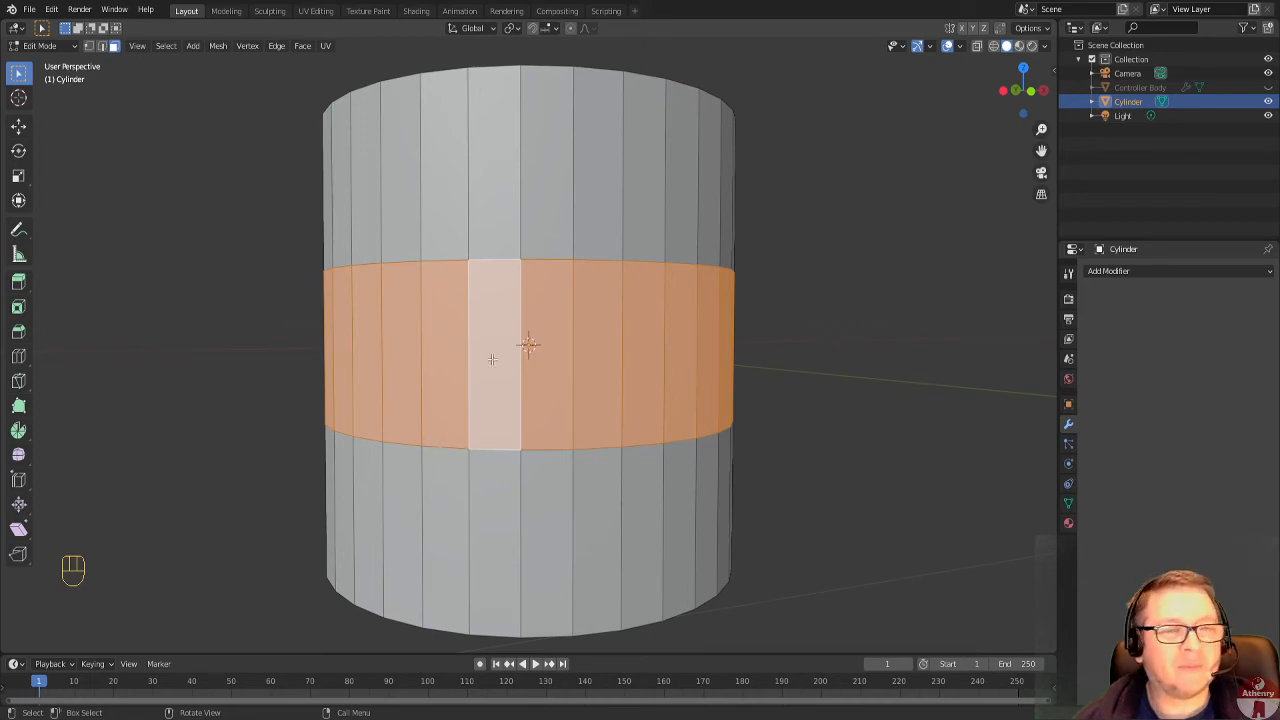
pyautogui.moveTo(492, 359); pyautogui.dragTo(62, 360, button='middle')
pyautogui.scroll(-3, 691, 394)
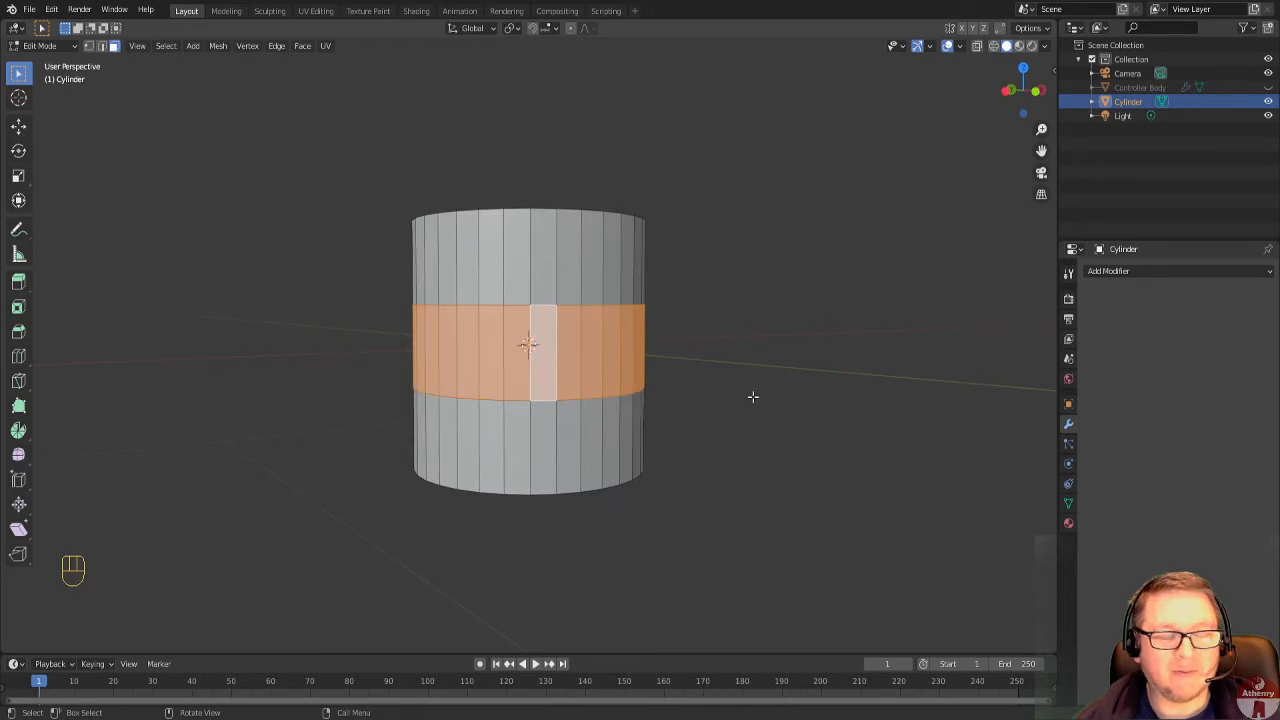
pyautogui.moveTo(753, 397); pyautogui.dragTo(742, 407, button='middle')
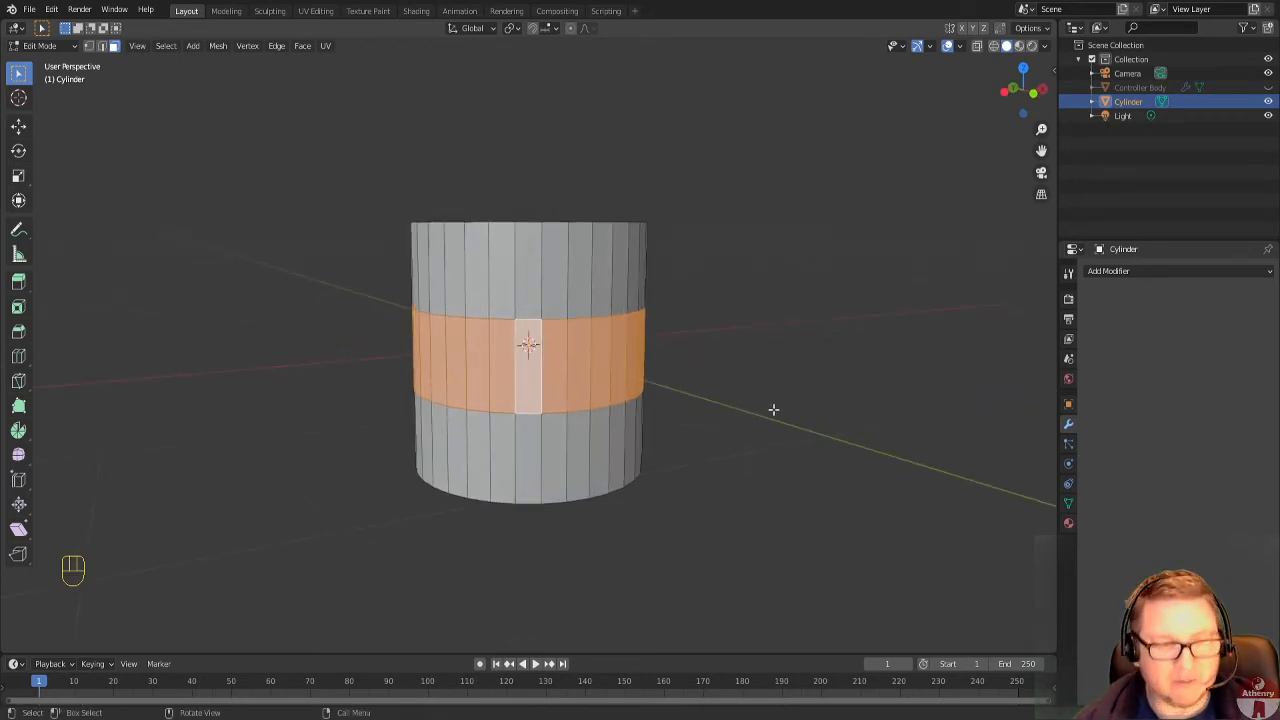
pyautogui.press('s')
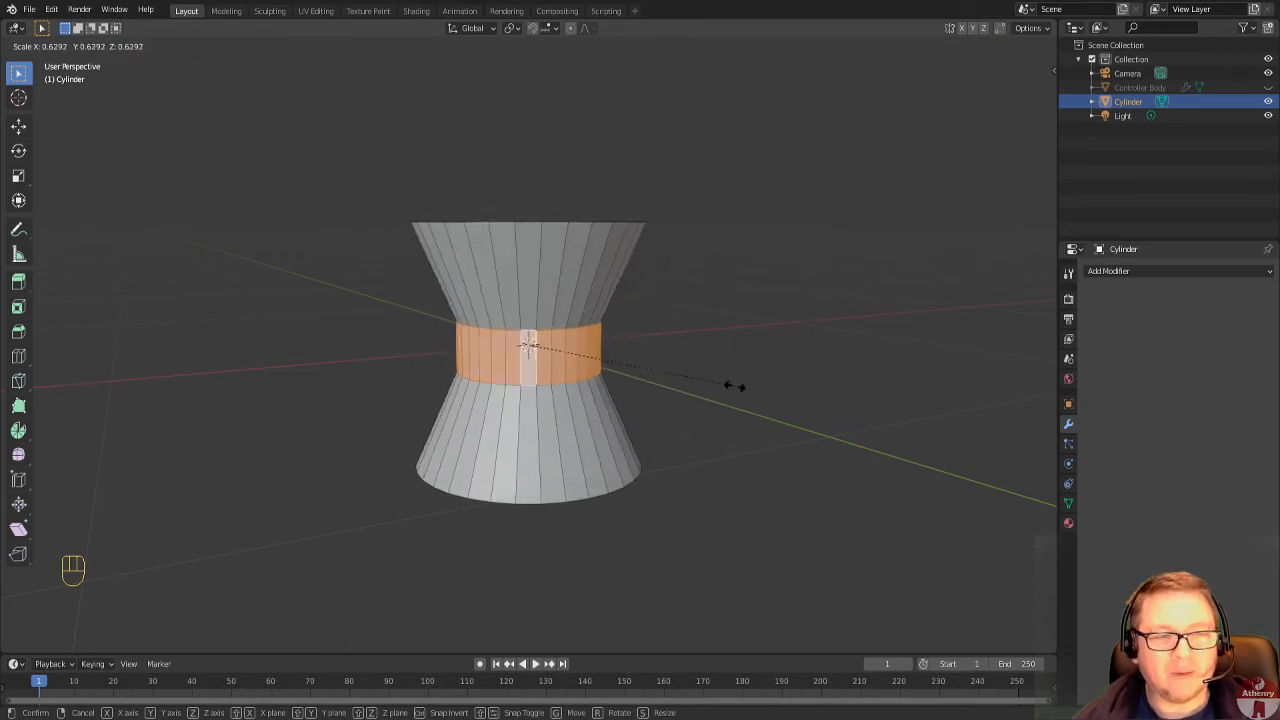
pyautogui.press('Escape')
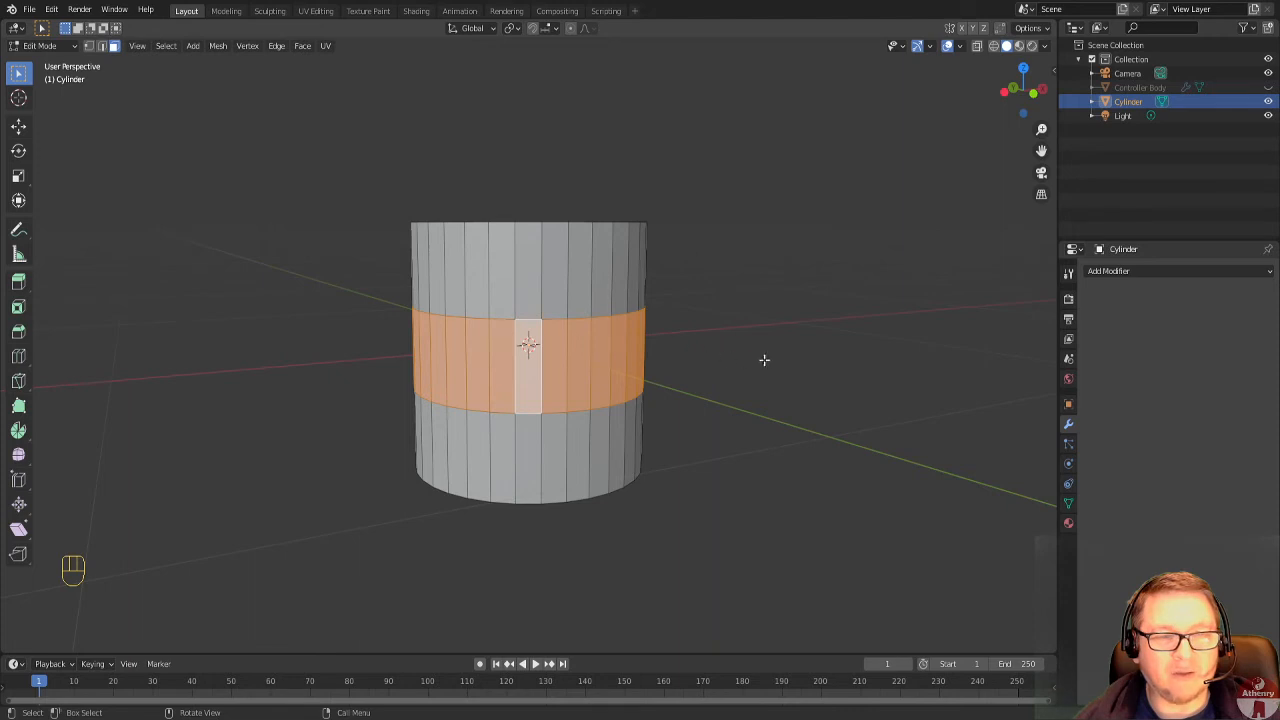
pyautogui.scroll(4, 546, 345)
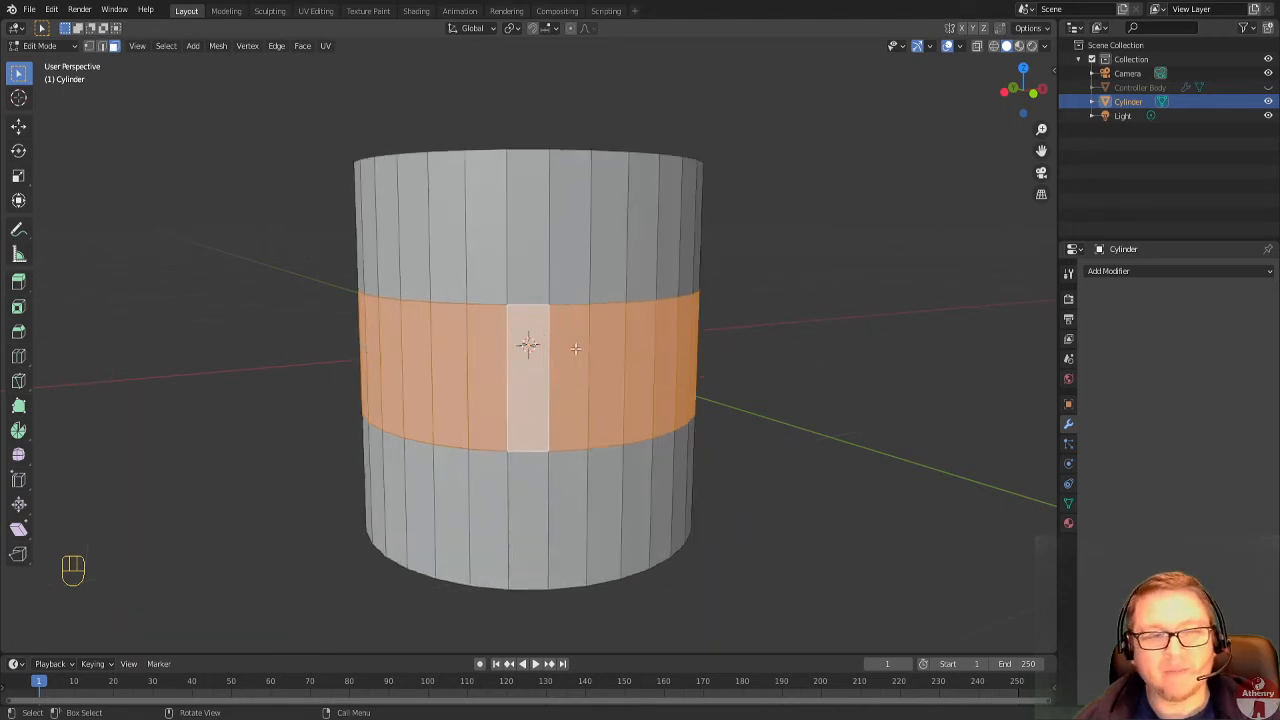
pyautogui.scroll(-1, 560, 323)
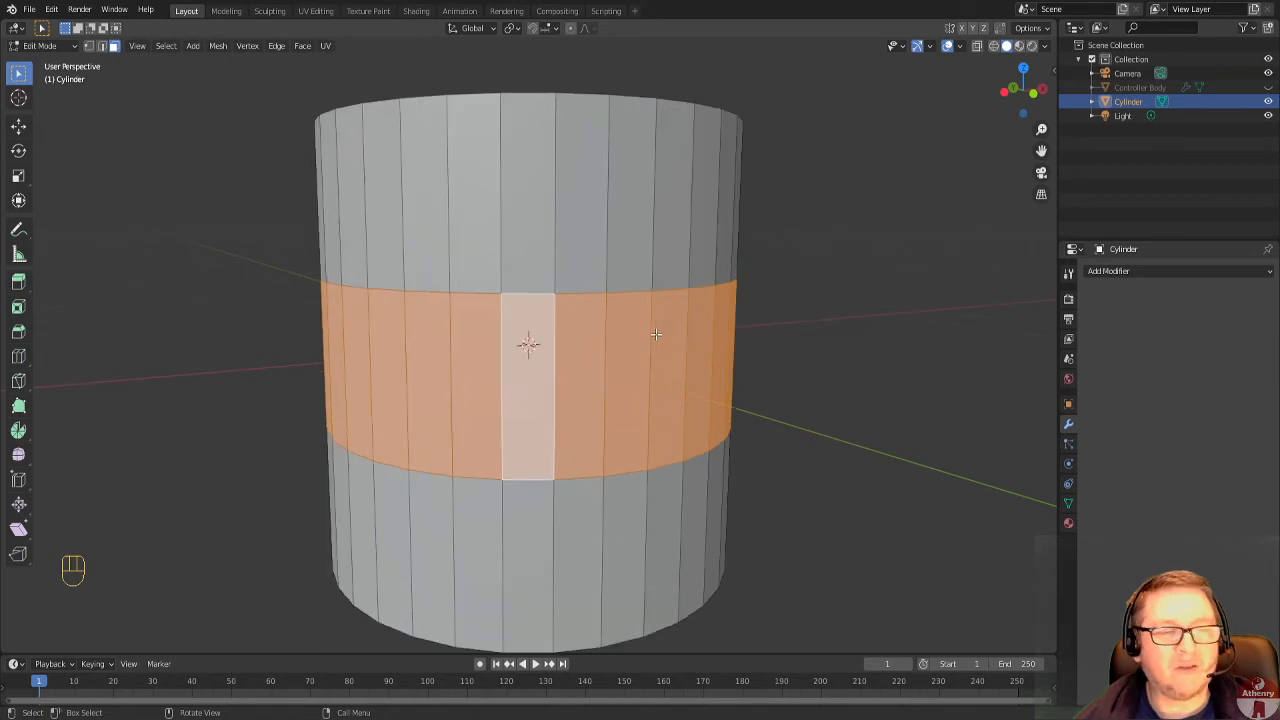
# Extrude the selected middle band of faces in place, without any offset.
pyautogui.scroll(-1, 655, 334)
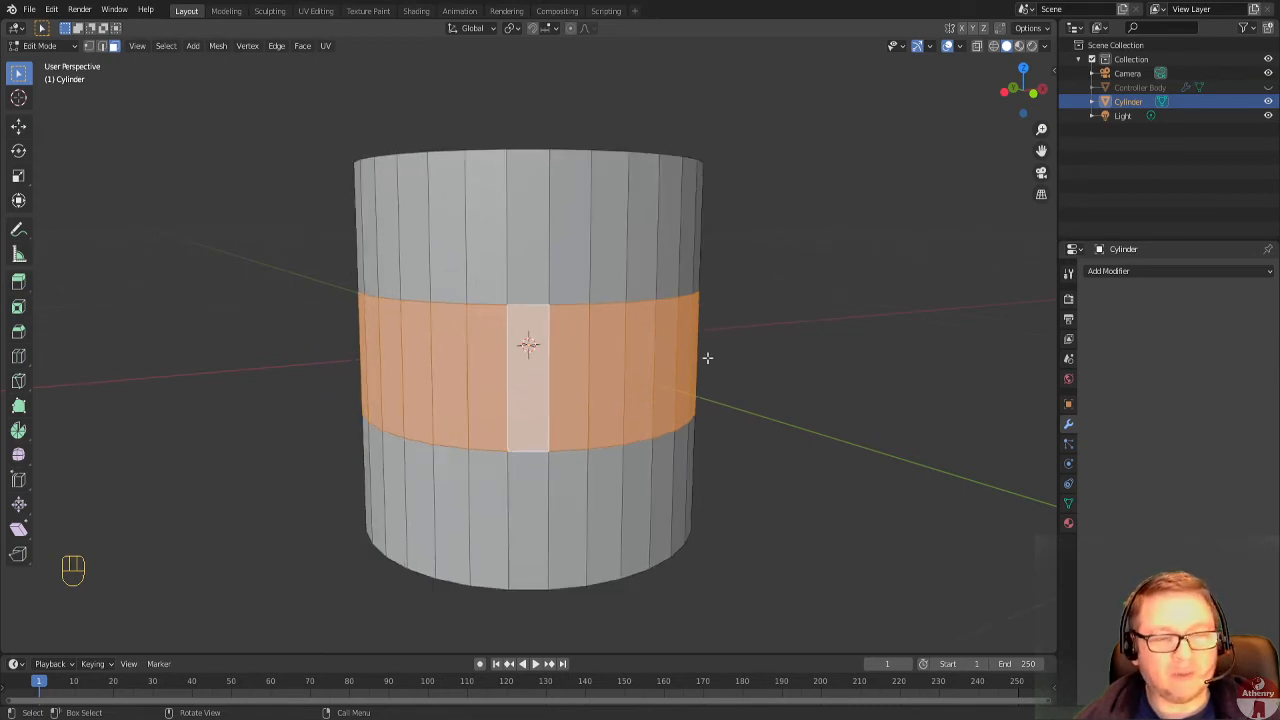
pyautogui.press('e')
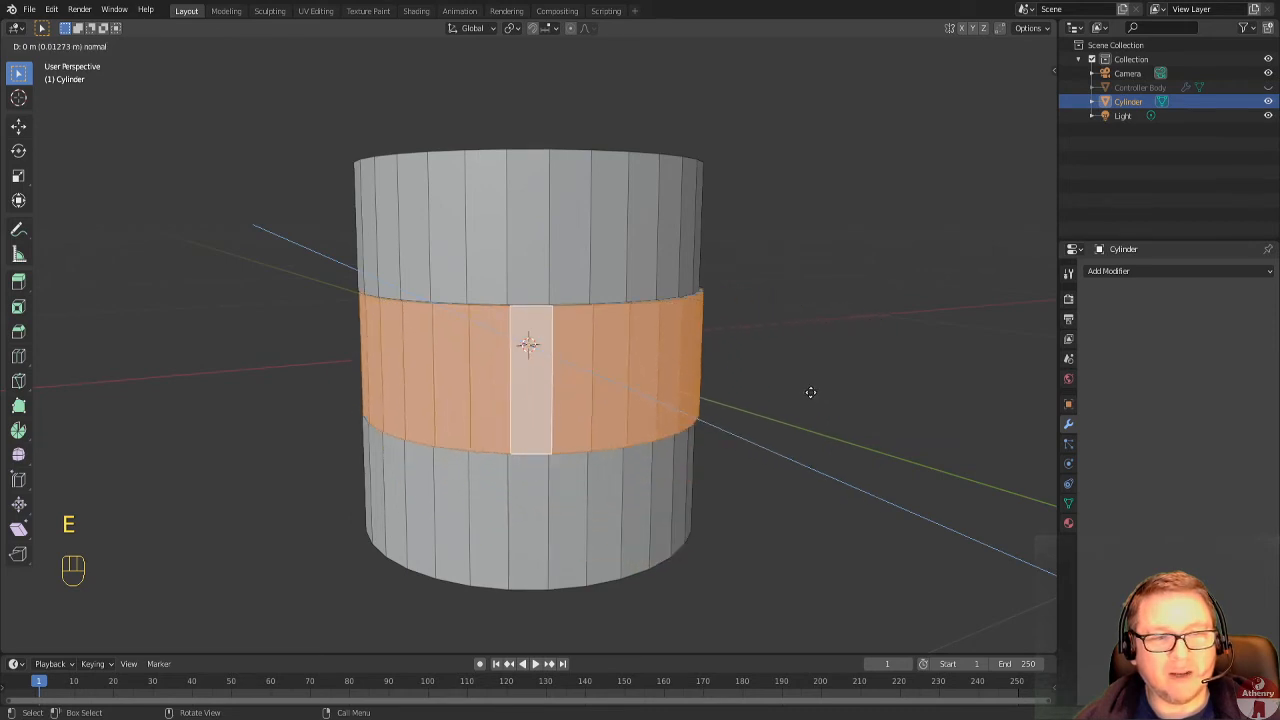
pyautogui.rightClick(830, 402)
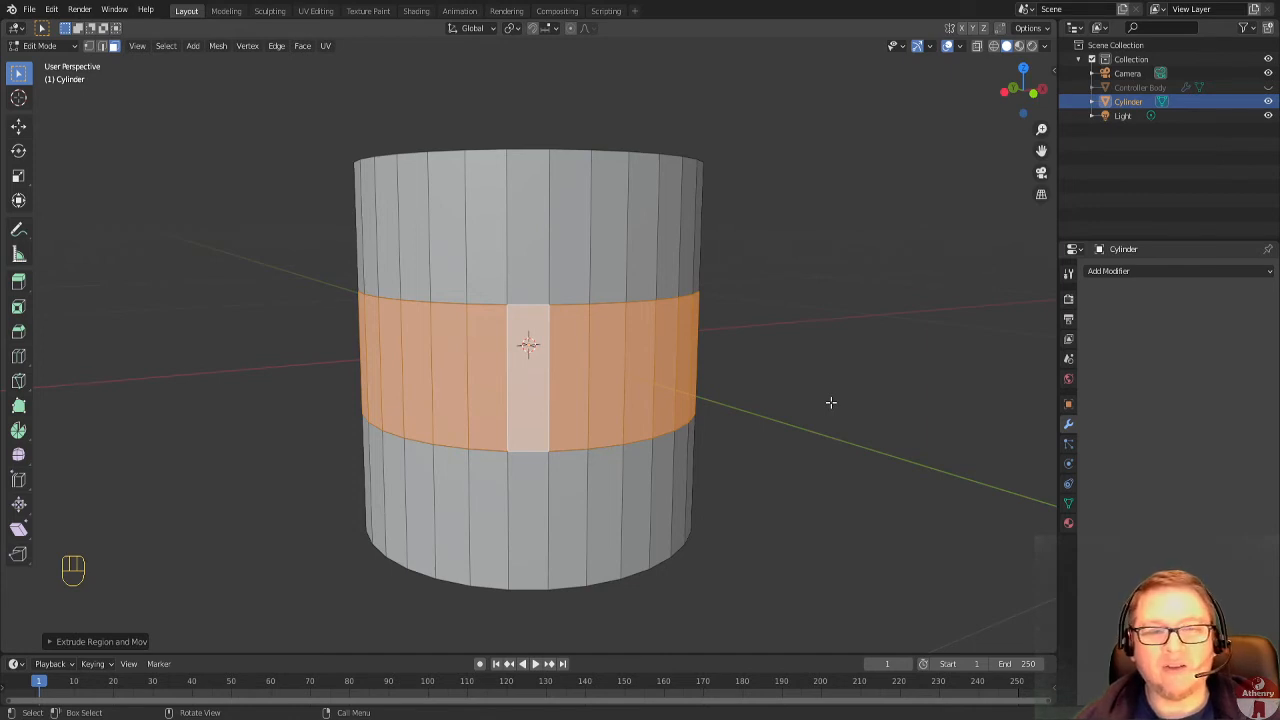
# Try edge selection on the cylinder, picking the upper edge loop and individual edges around it.
pyautogui.scroll(2, 668, 389)
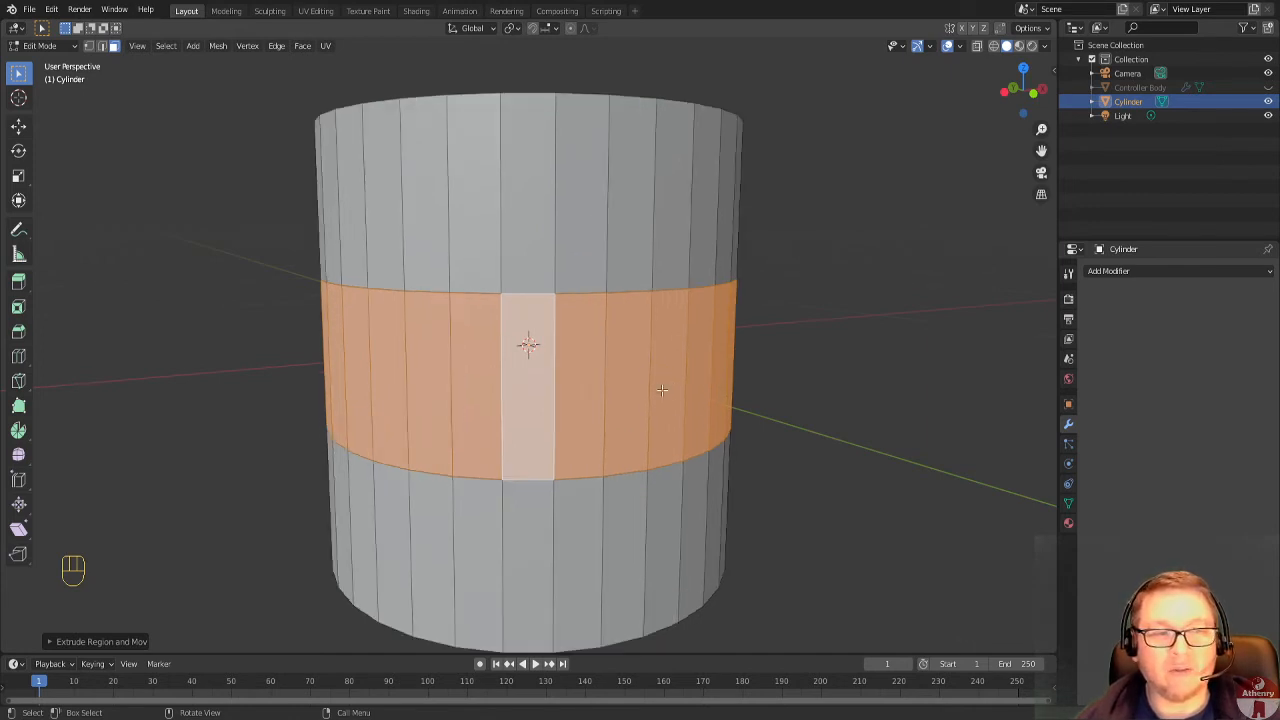
pyautogui.click(100, 47)
pyautogui.click(547, 248)
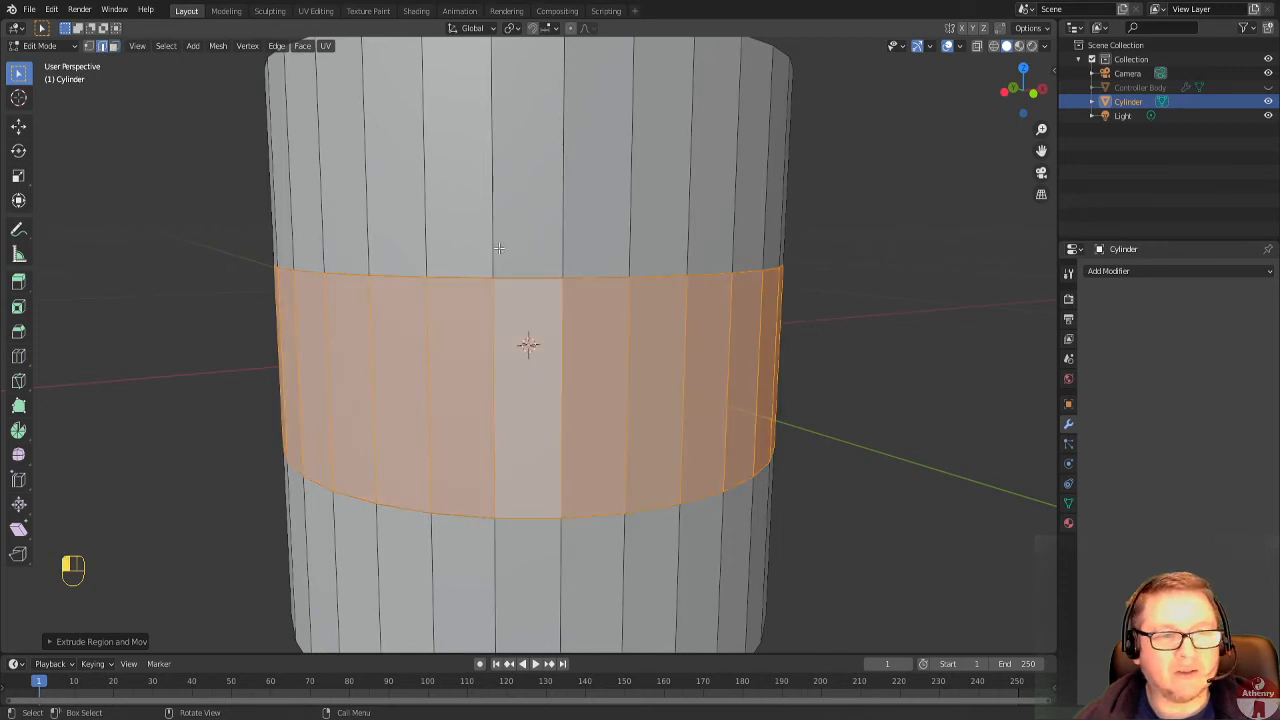
pyautogui.click(515, 256)
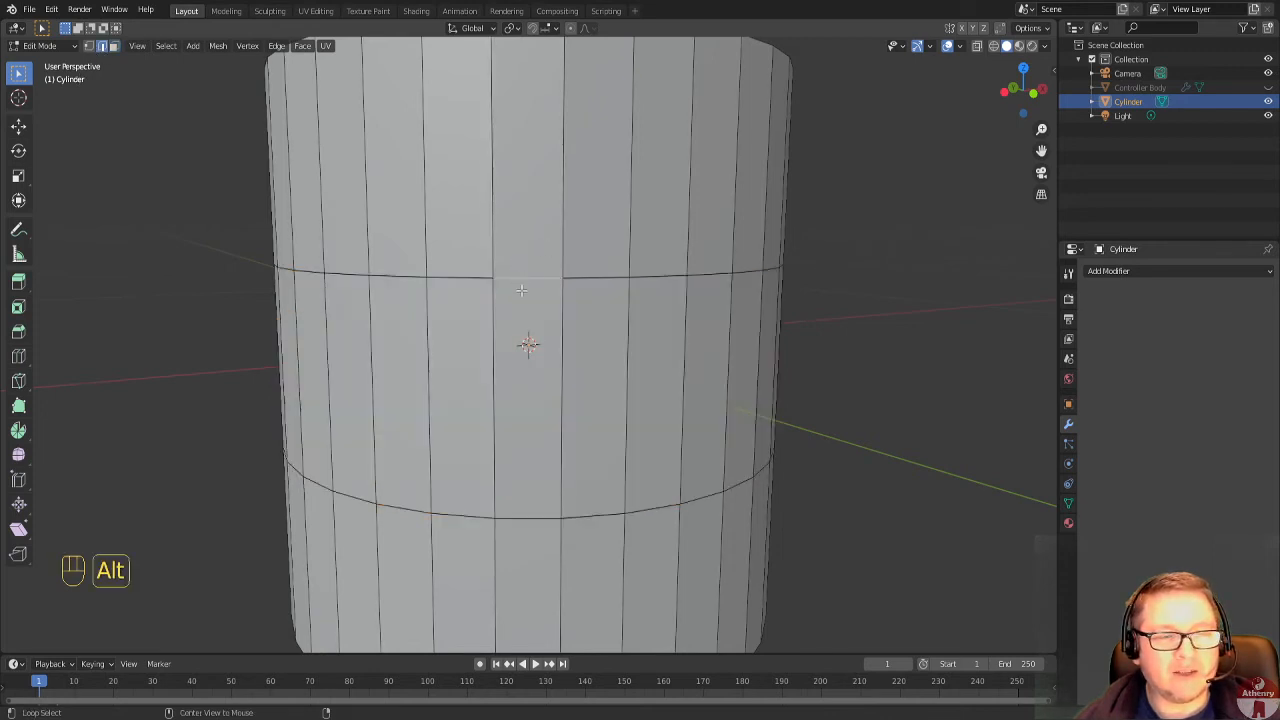
pyautogui.keyDown('alt'); pyautogui.click(518, 272); pyautogui.keyUp('alt')
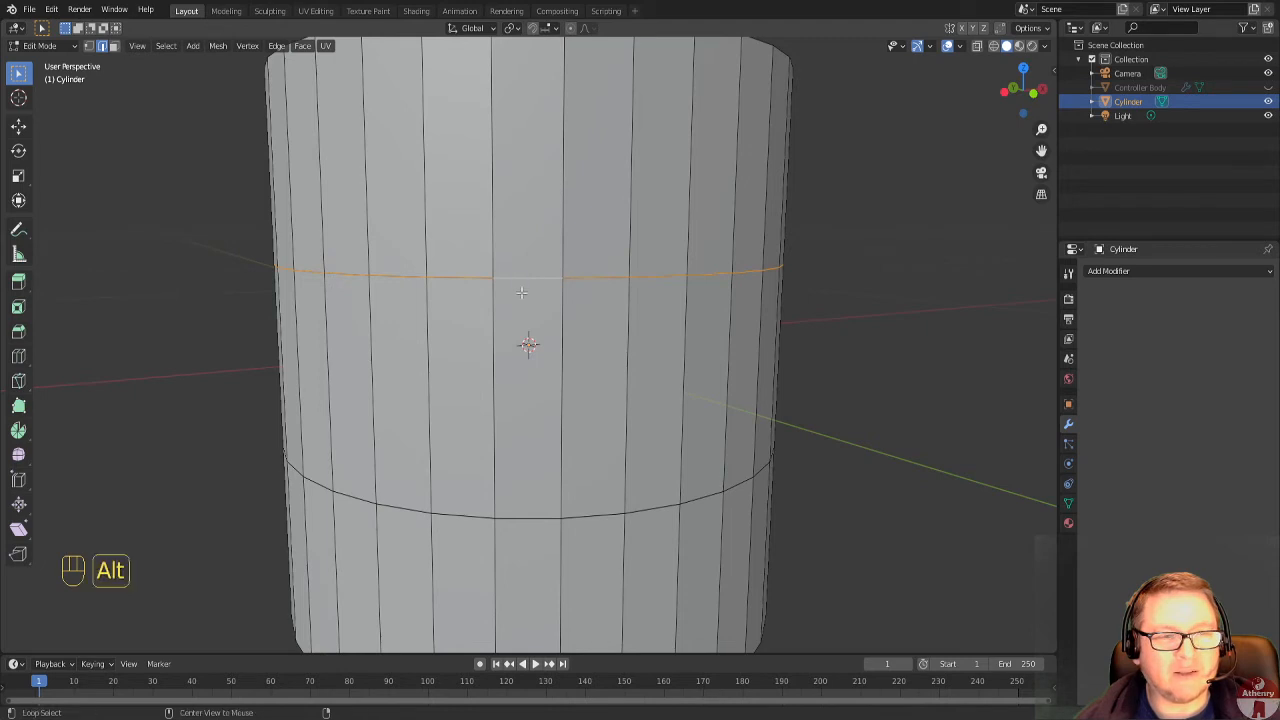
pyautogui.hotkey('alt', 'a')
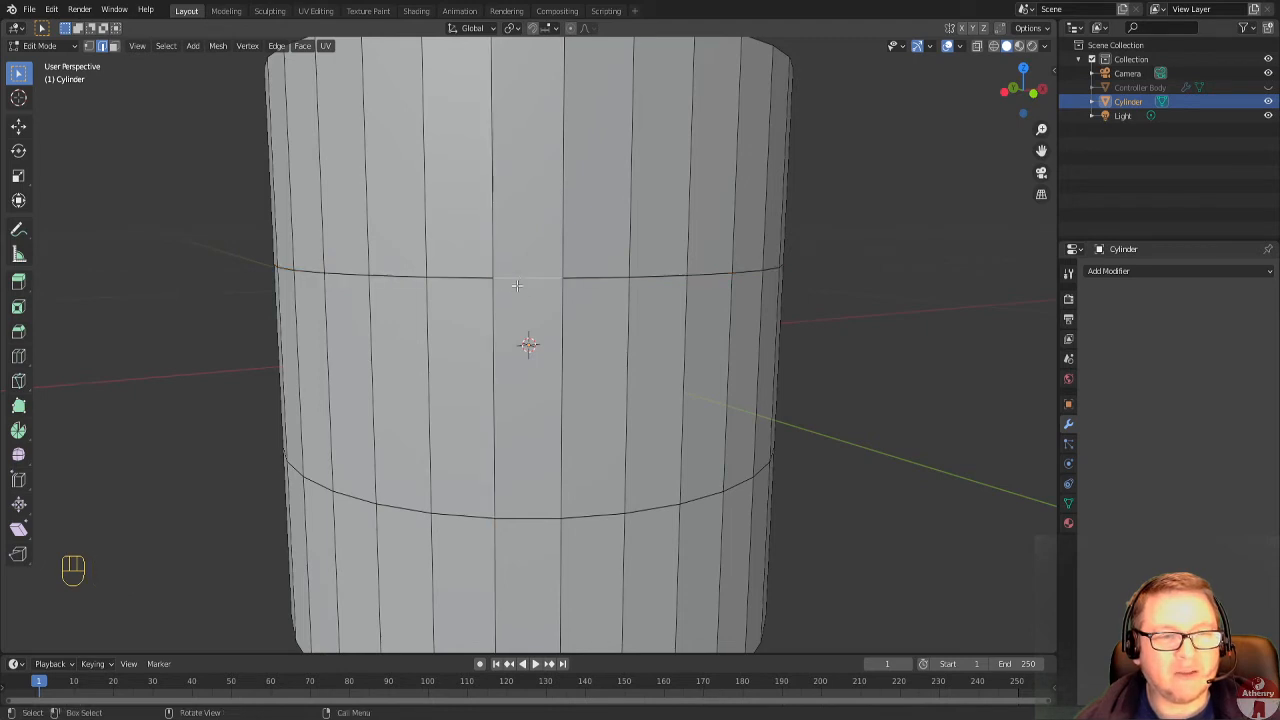
pyautogui.scroll(3, 516, 286)
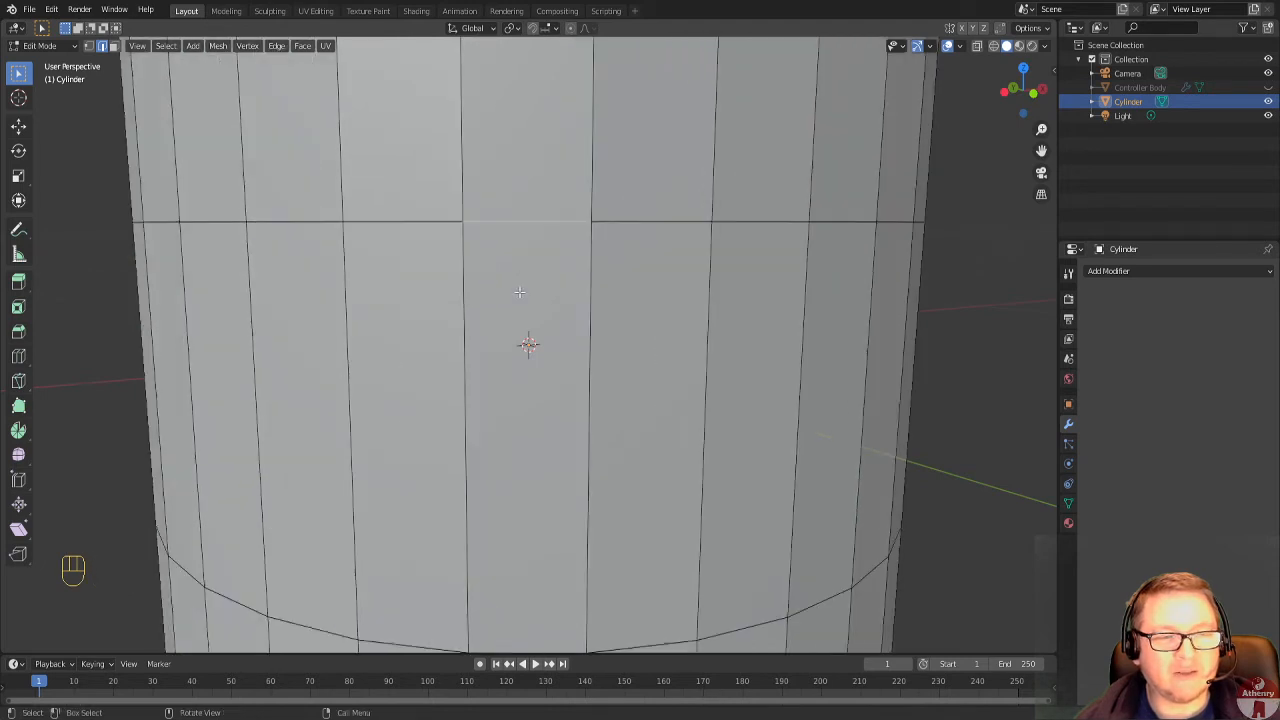
pyautogui.click(492, 192)
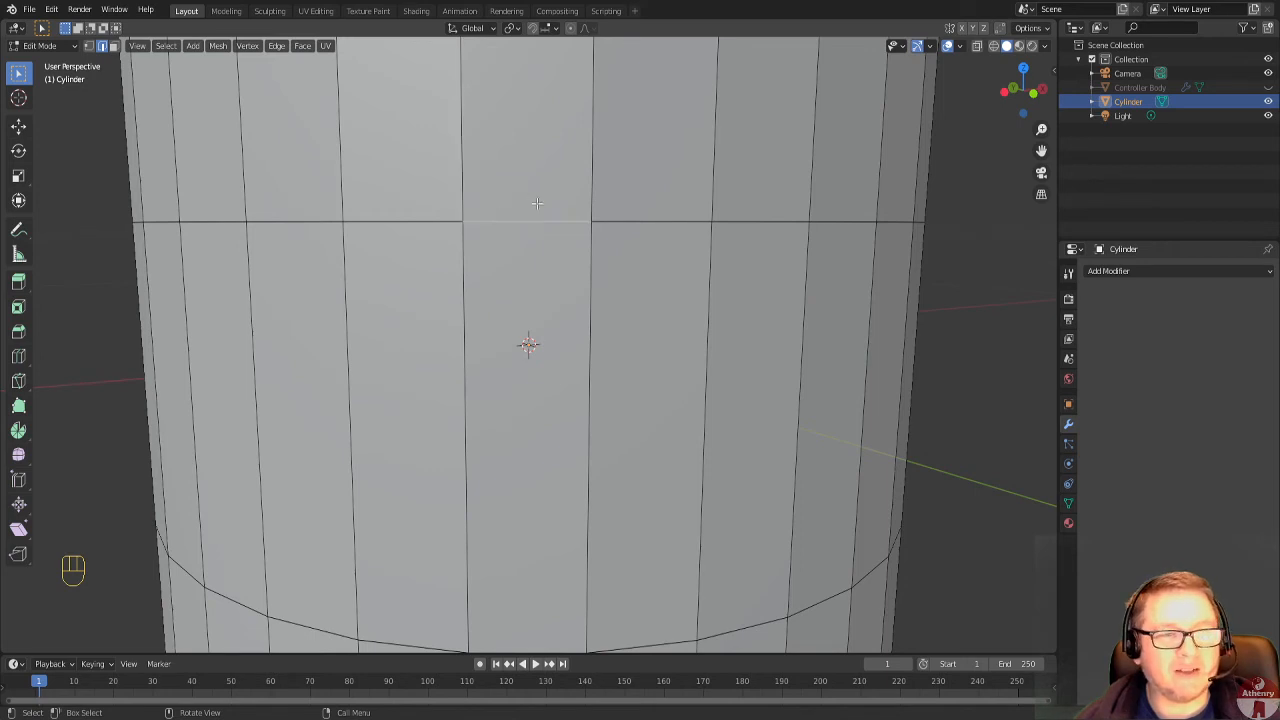
pyautogui.scroll(-5, 519, 267)
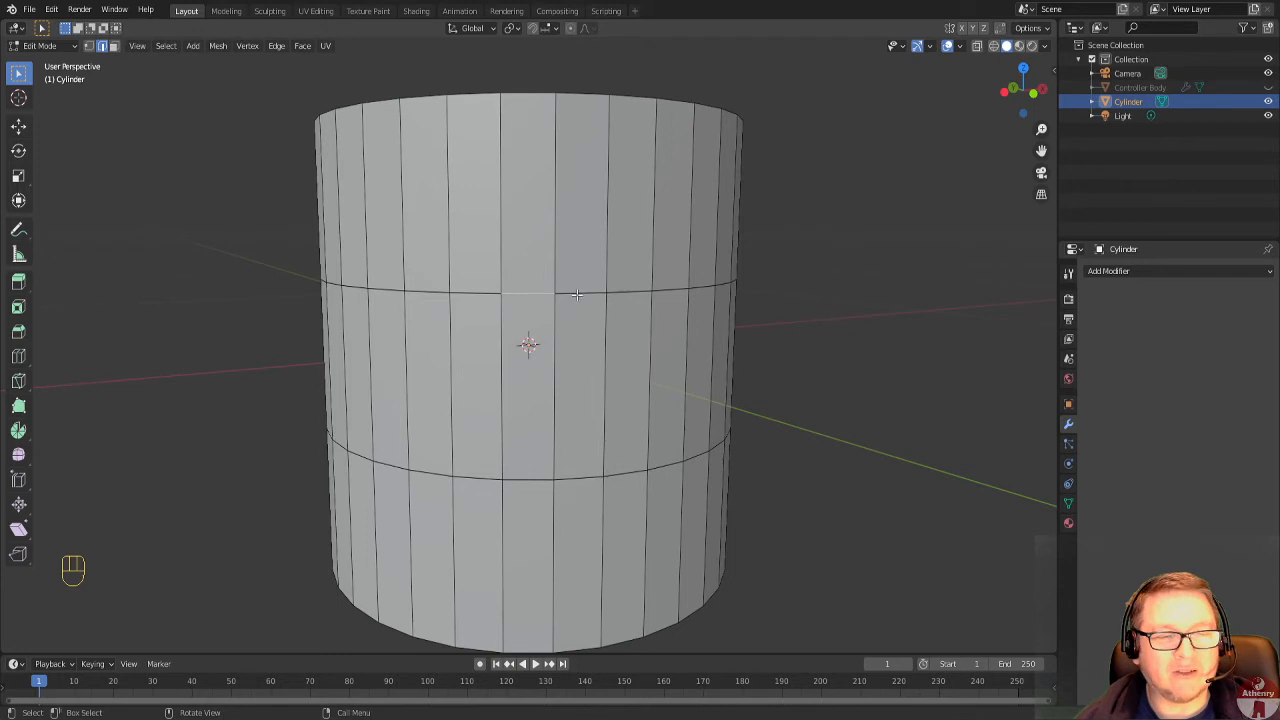
pyautogui.scroll(2, 556, 400)
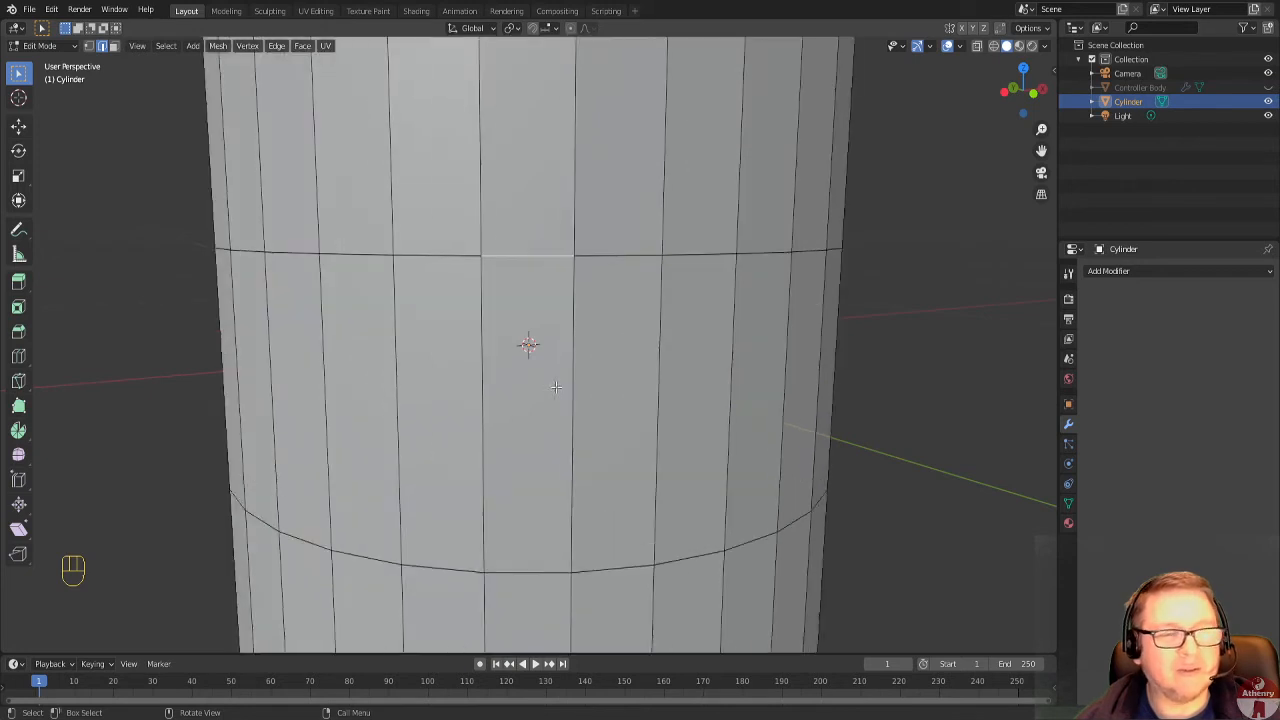
pyautogui.scroll(-2, 556, 385)
# Reselect the cylinder's middle band as a face loop and scale it inward on X and Y only into a thin stem.
pyautogui.click(113, 46)
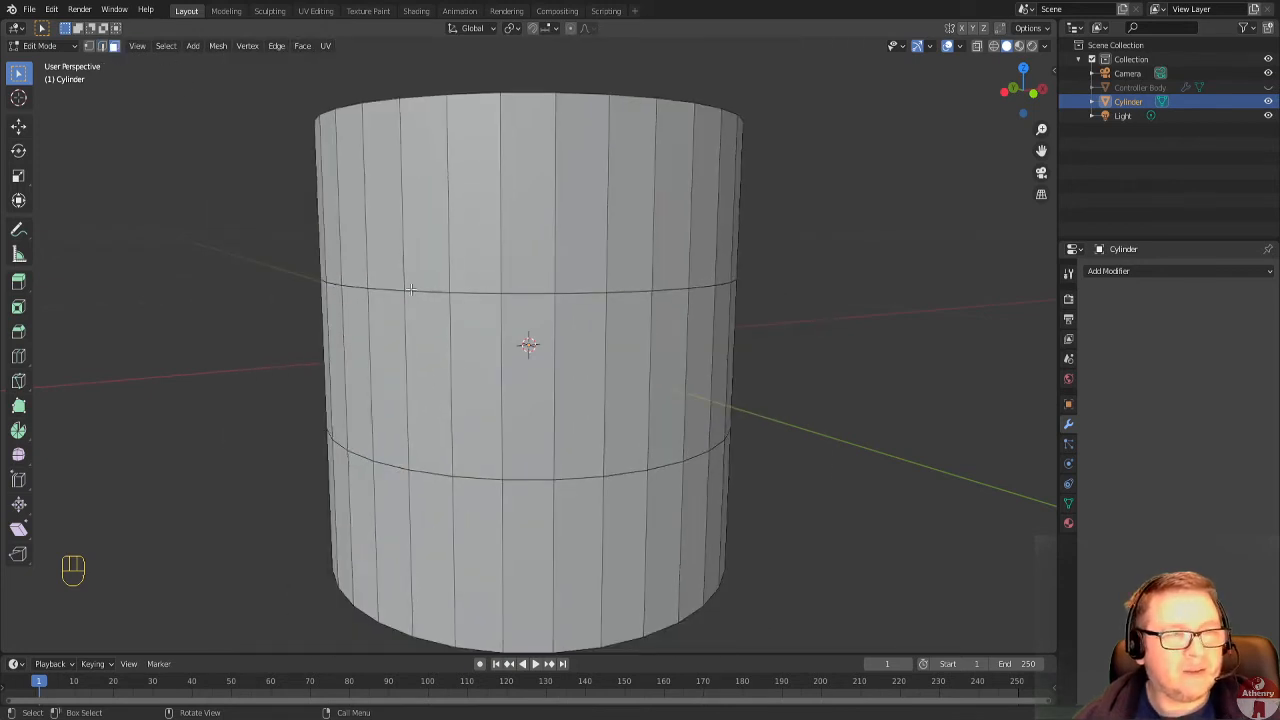
pyautogui.keyDown('alt'); pyautogui.click(557, 380); pyautogui.keyUp('alt')
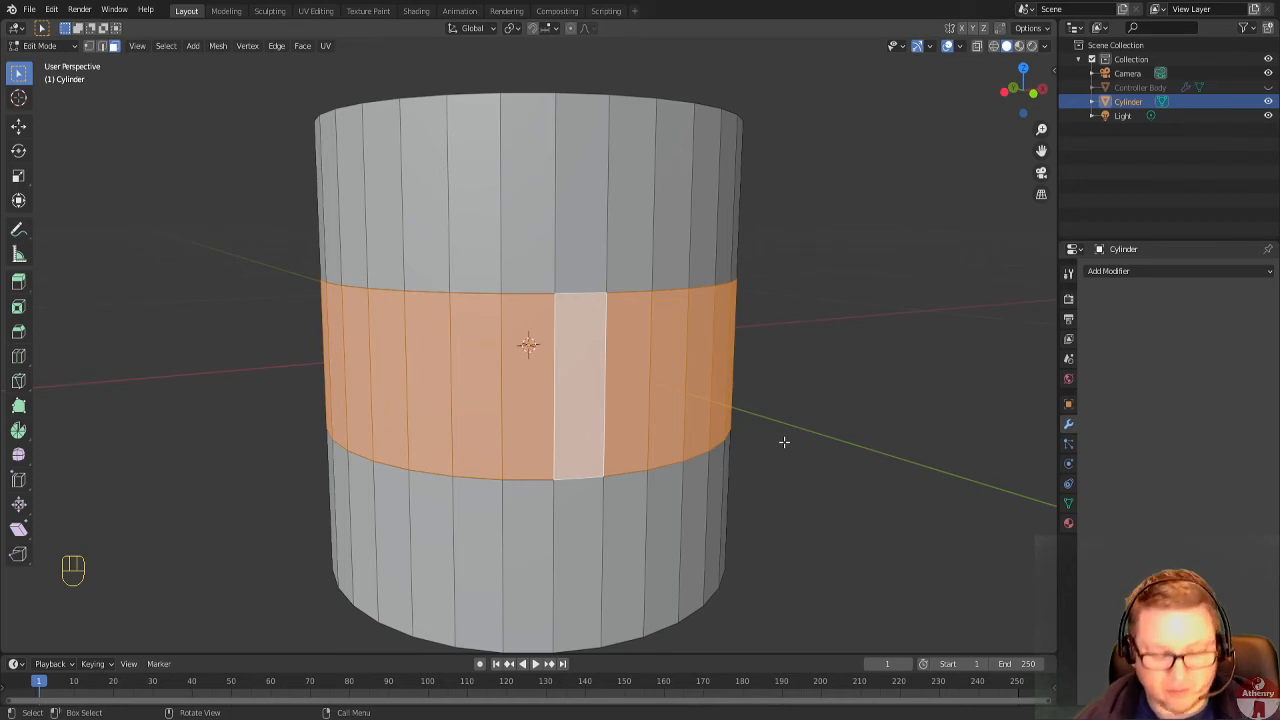
pyautogui.press('s')
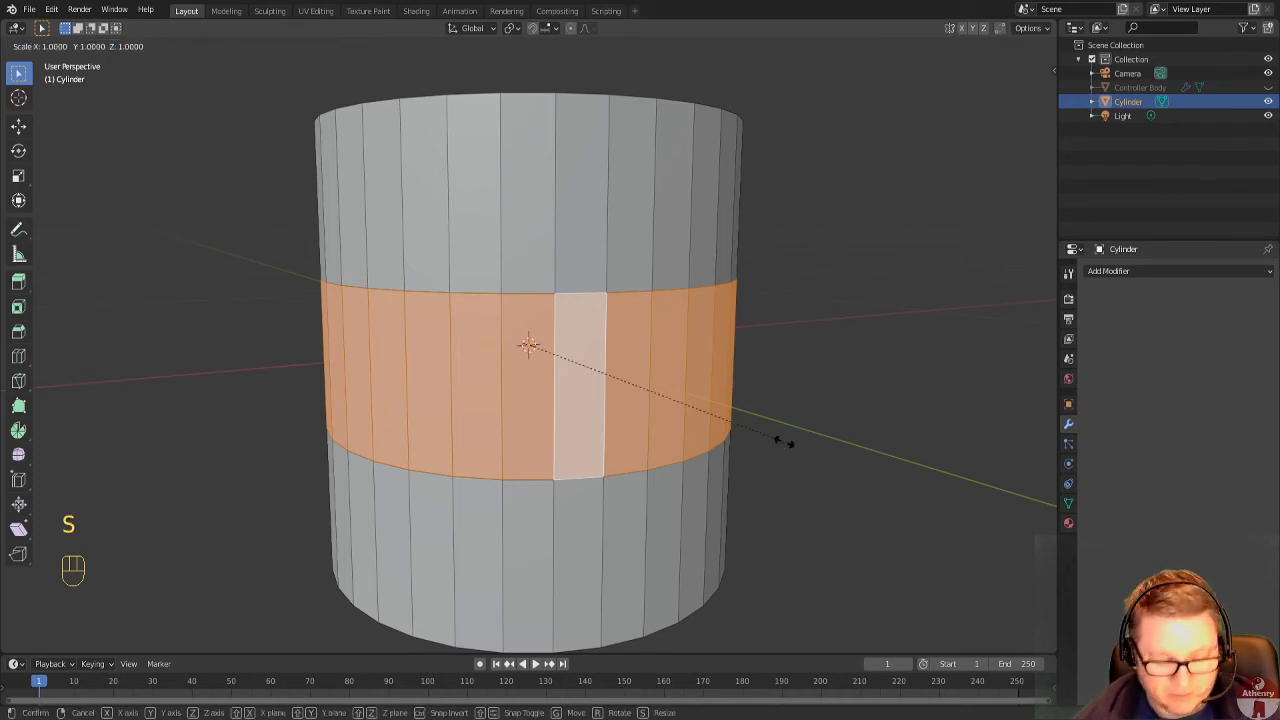
pyautogui.hotkey('shift', 'z')
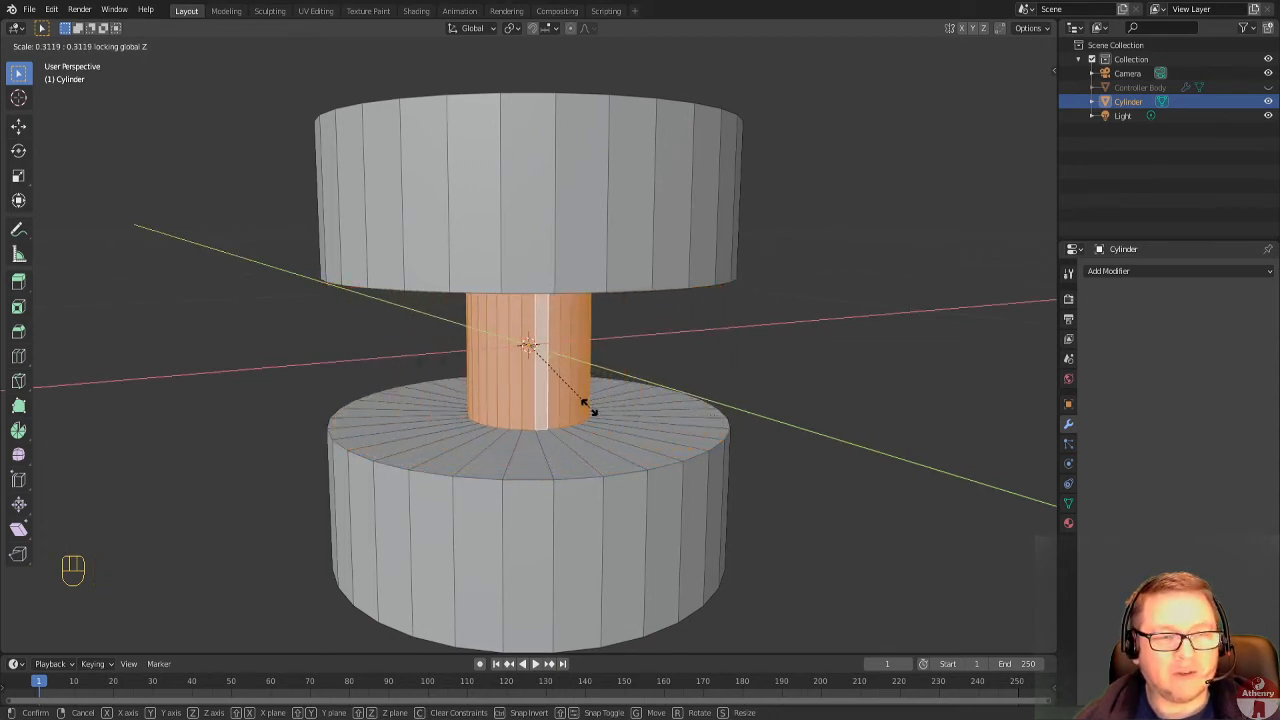
pyautogui.click(536, 402)
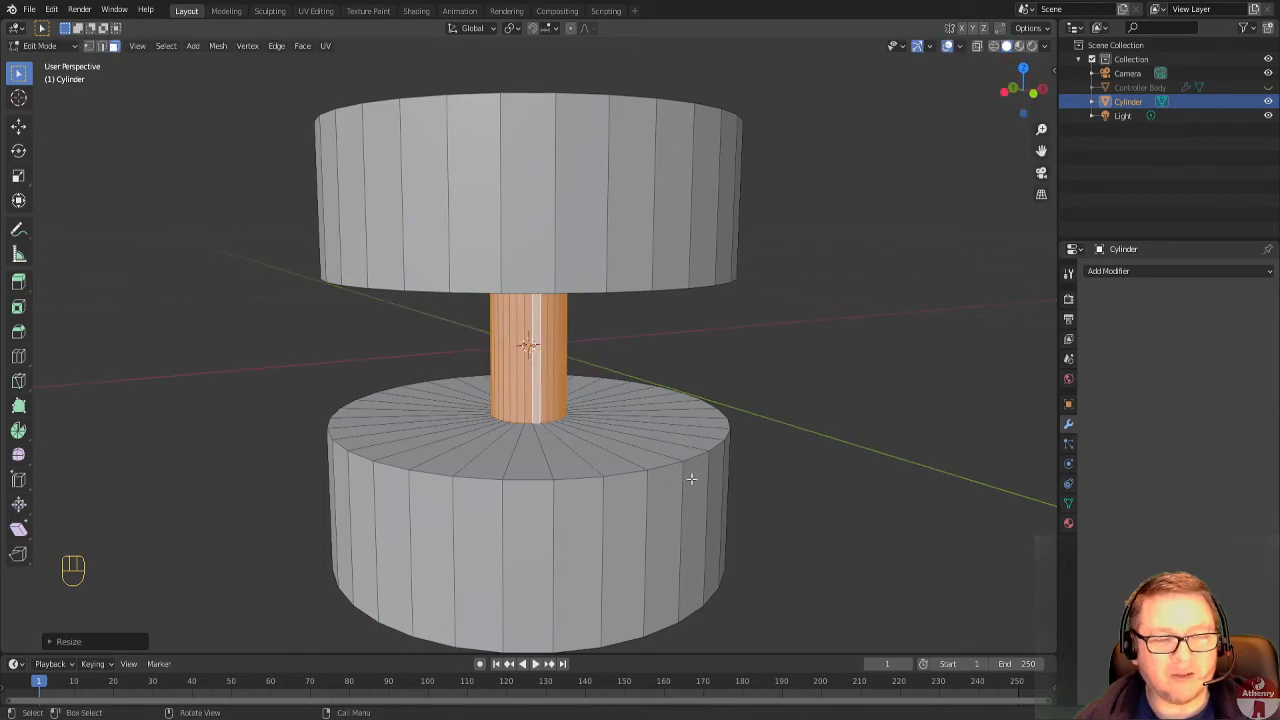
# Examine the stem and the inner faces of both discs from several angles, ending in the right orthographic view.
pyautogui.moveTo(691, 479); pyautogui.dragTo(642, 291, button='middle')
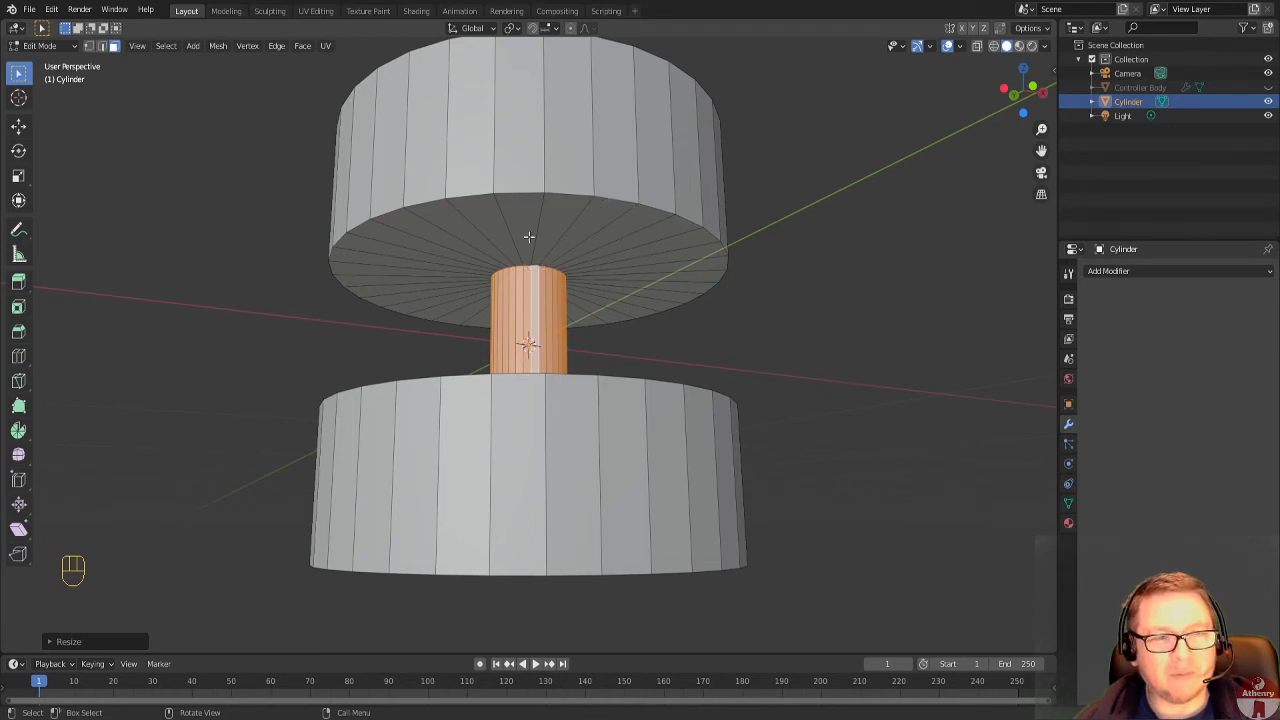
pyautogui.moveTo(544, 281); pyautogui.dragTo(543, 357, button='middle')
pyautogui.scroll(4, 569, 380)
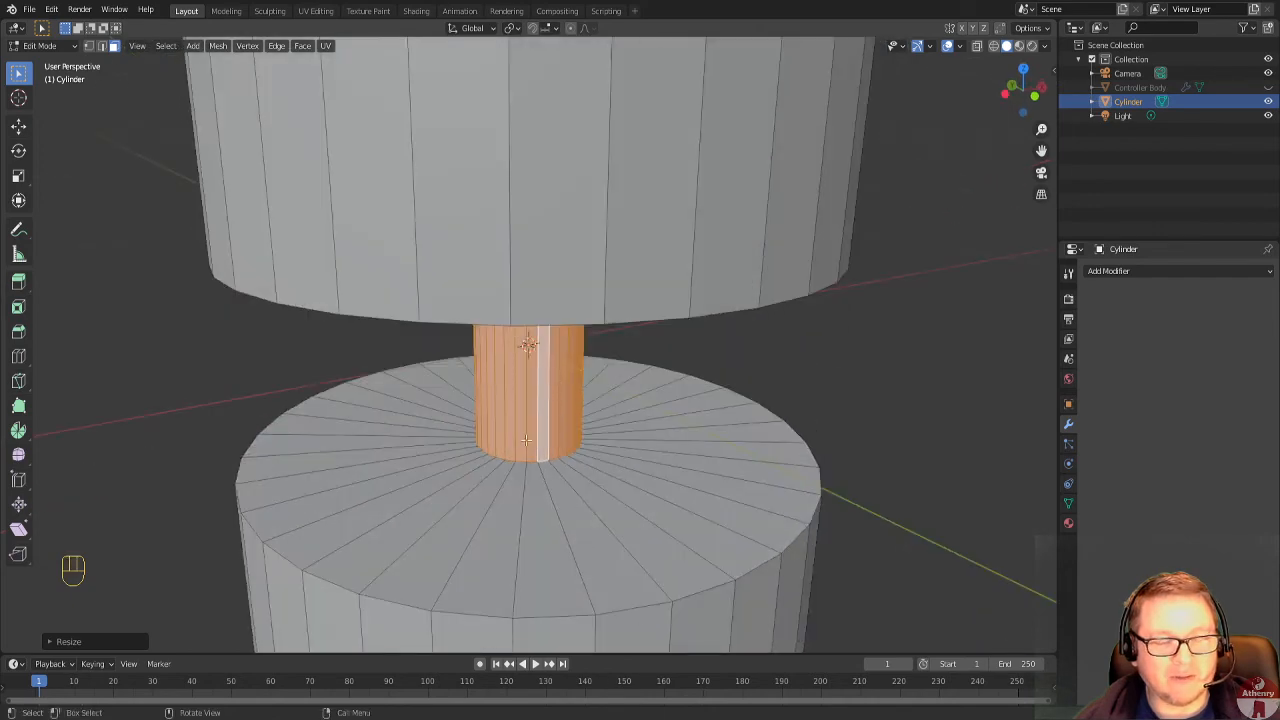
pyautogui.scroll(3, 515, 453)
pyautogui.moveTo(515, 453); pyautogui.dragTo(673, 467, button='middle')
pyautogui.scroll(-6, 555, 435)
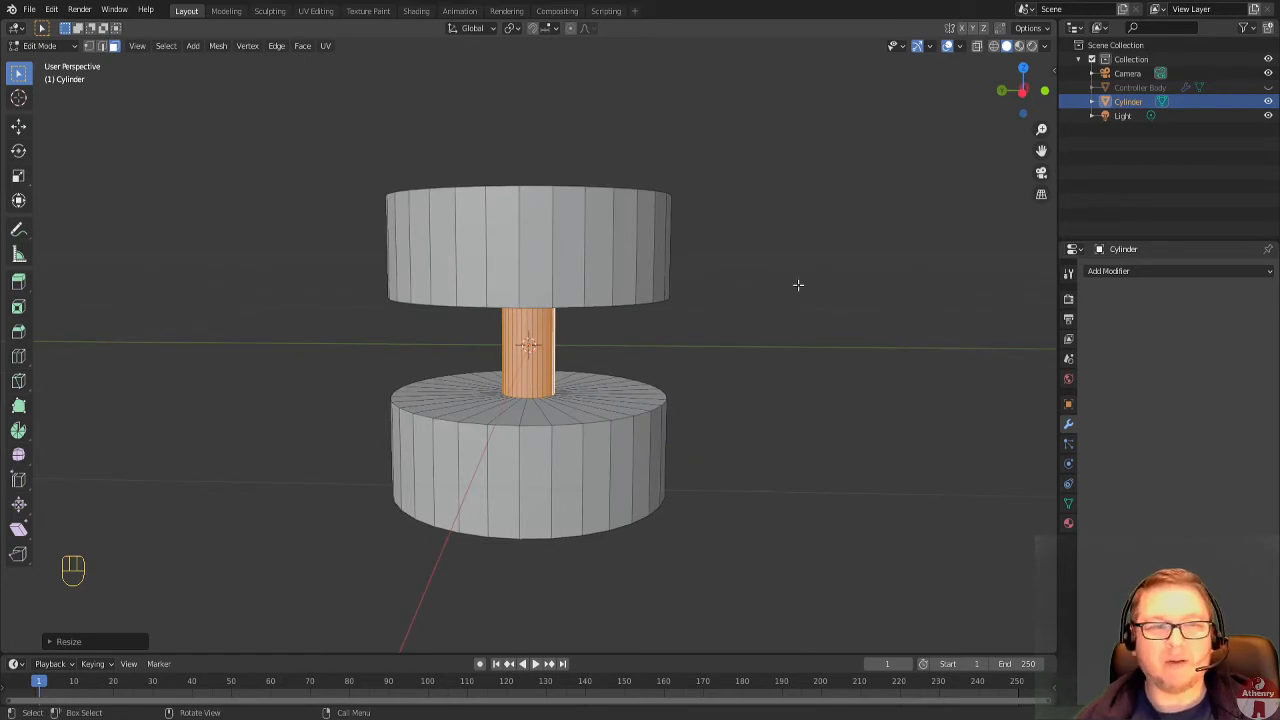
pyautogui.scroll(2, 728, 309)
pyautogui.moveTo(688, 326); pyautogui.dragTo(650, 322, button='middle')
pyautogui.click(1042, 90)
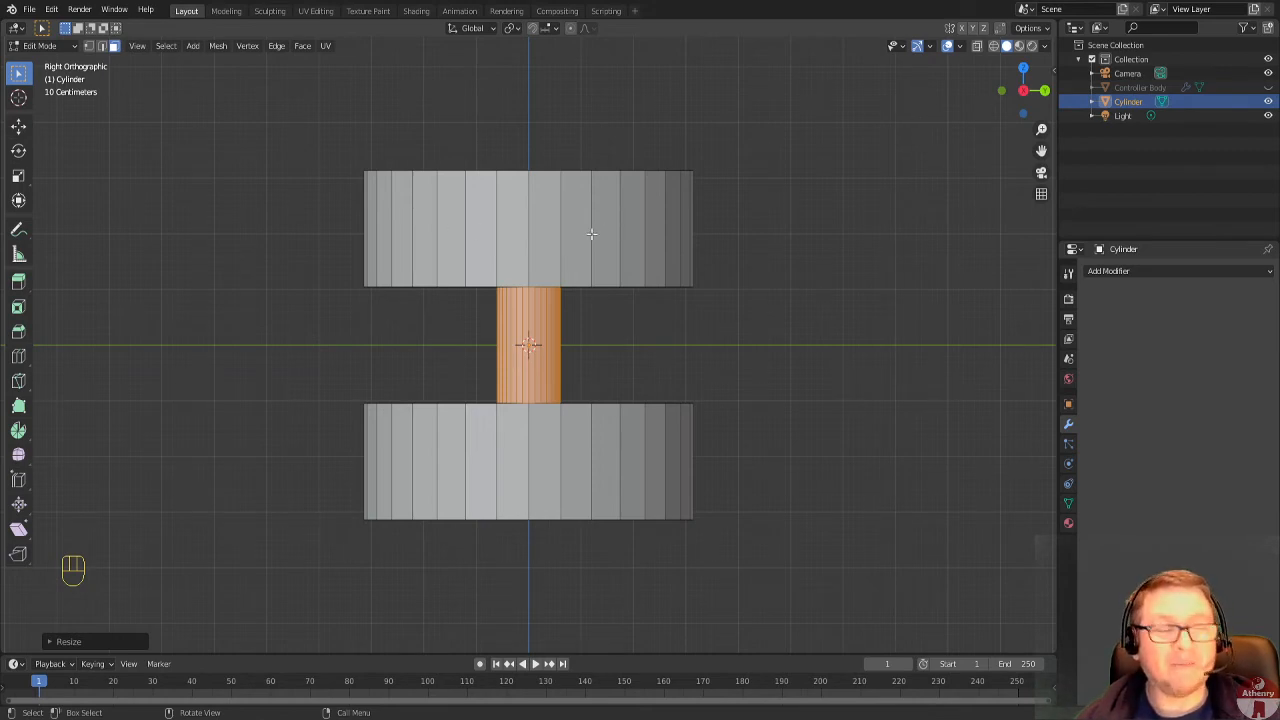
pyautogui.hotkey('ctrl', 'r')
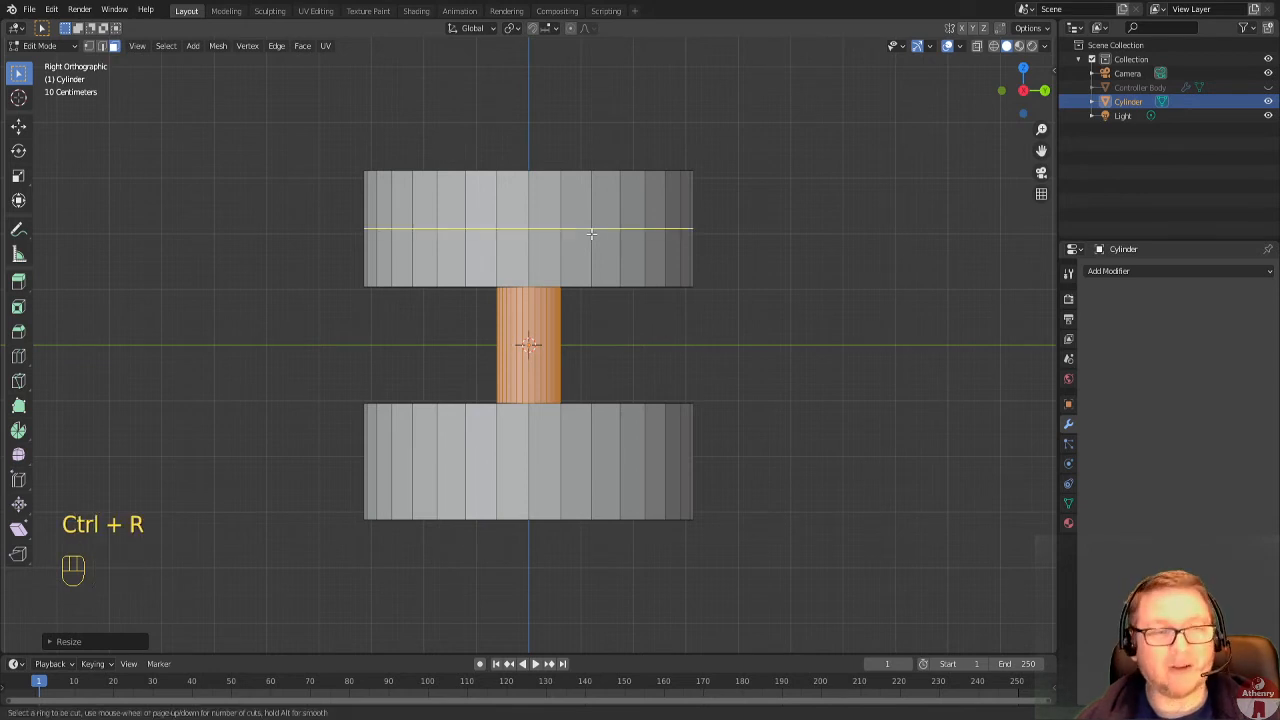
pyautogui.scroll(1, 591, 234)
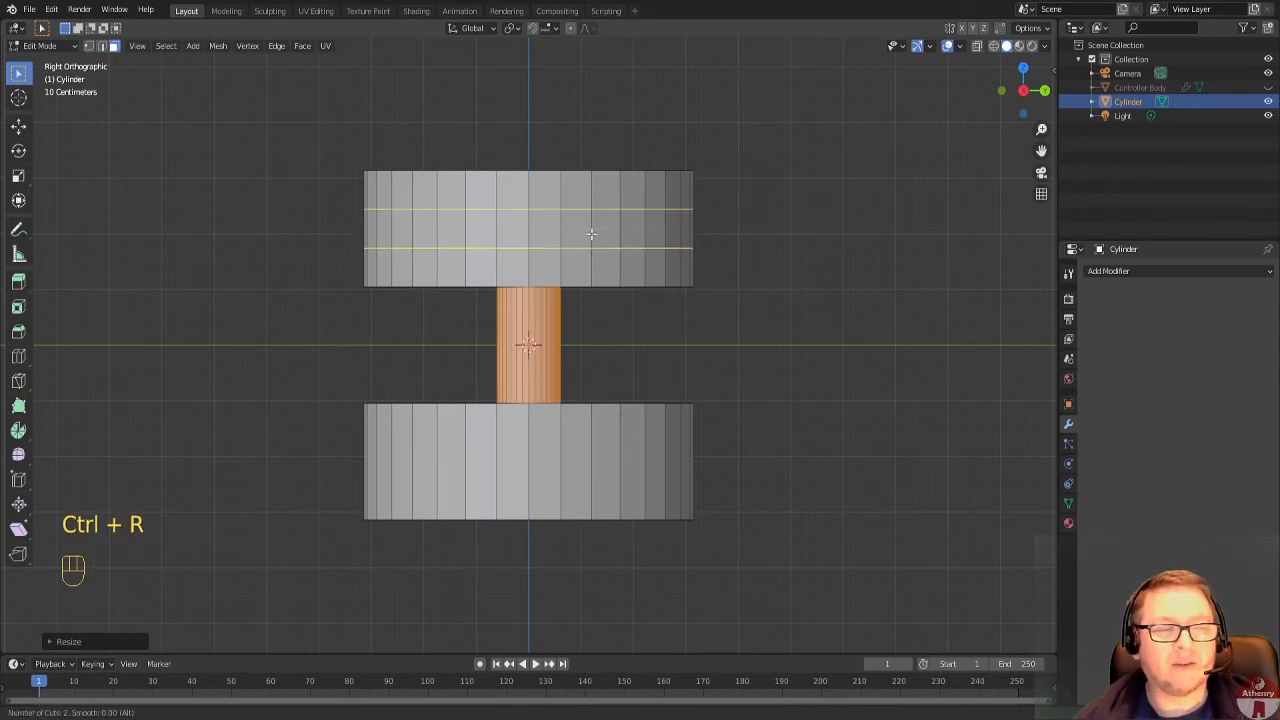
pyautogui.rightClick(591, 234)
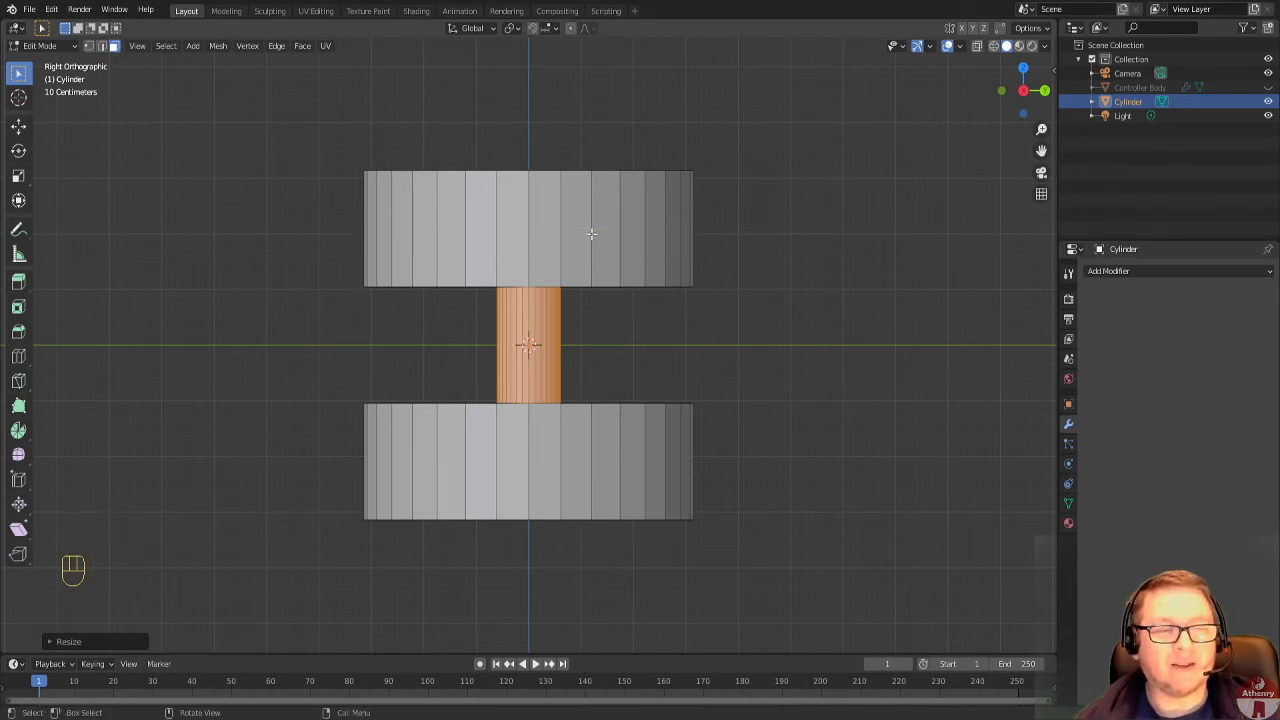
# Add two evenly spaced horizontal loop cuts around the side of the upper disc.
pyautogui.hotkey('ctrl', 'r')
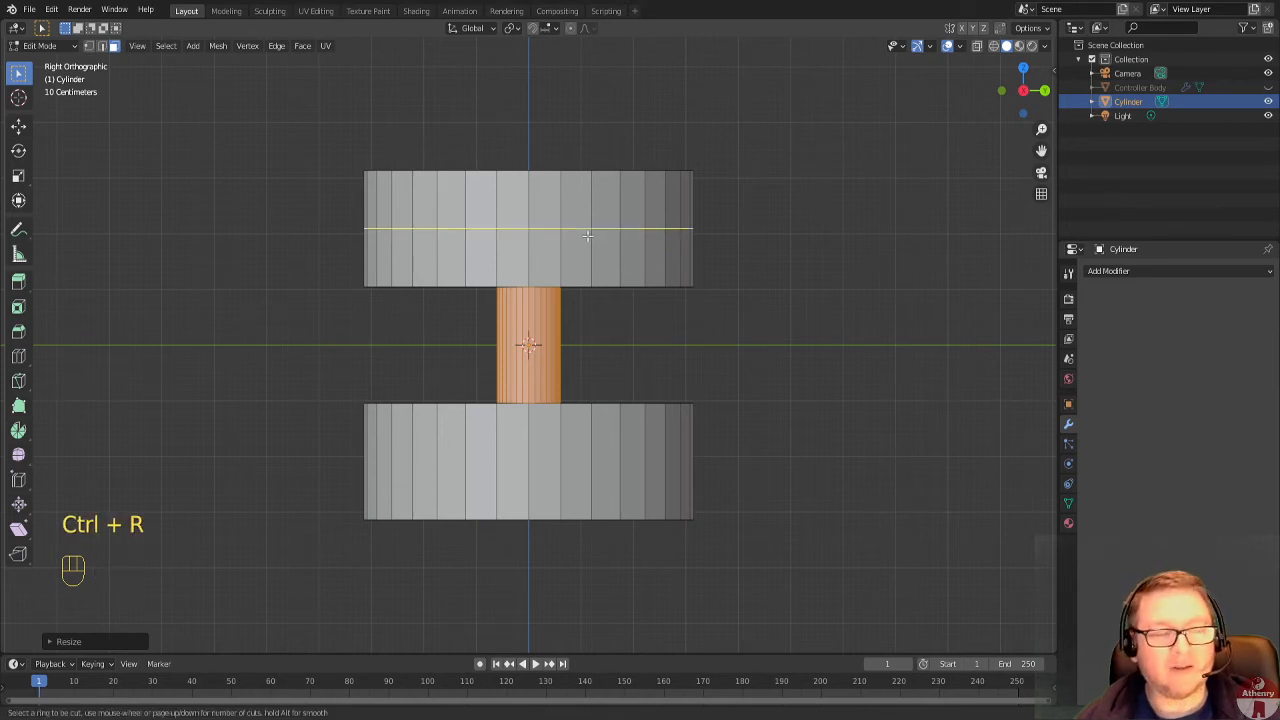
pyautogui.scroll(1, 588, 236)
pyautogui.click(588, 236)
pyautogui.rightClick(587, 236)
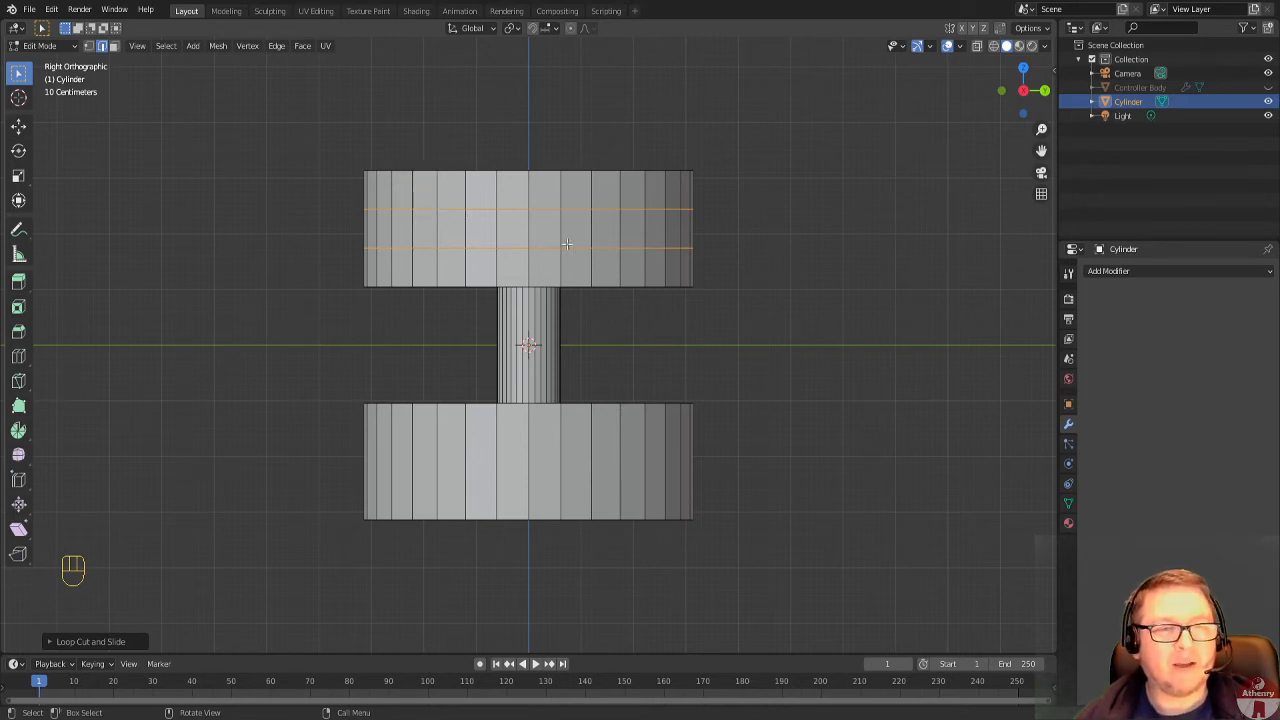
# Select the middle ring of faces around the upper disc and scale it by about 1.96 on Z only.
pyautogui.scroll(2, 542, 227)
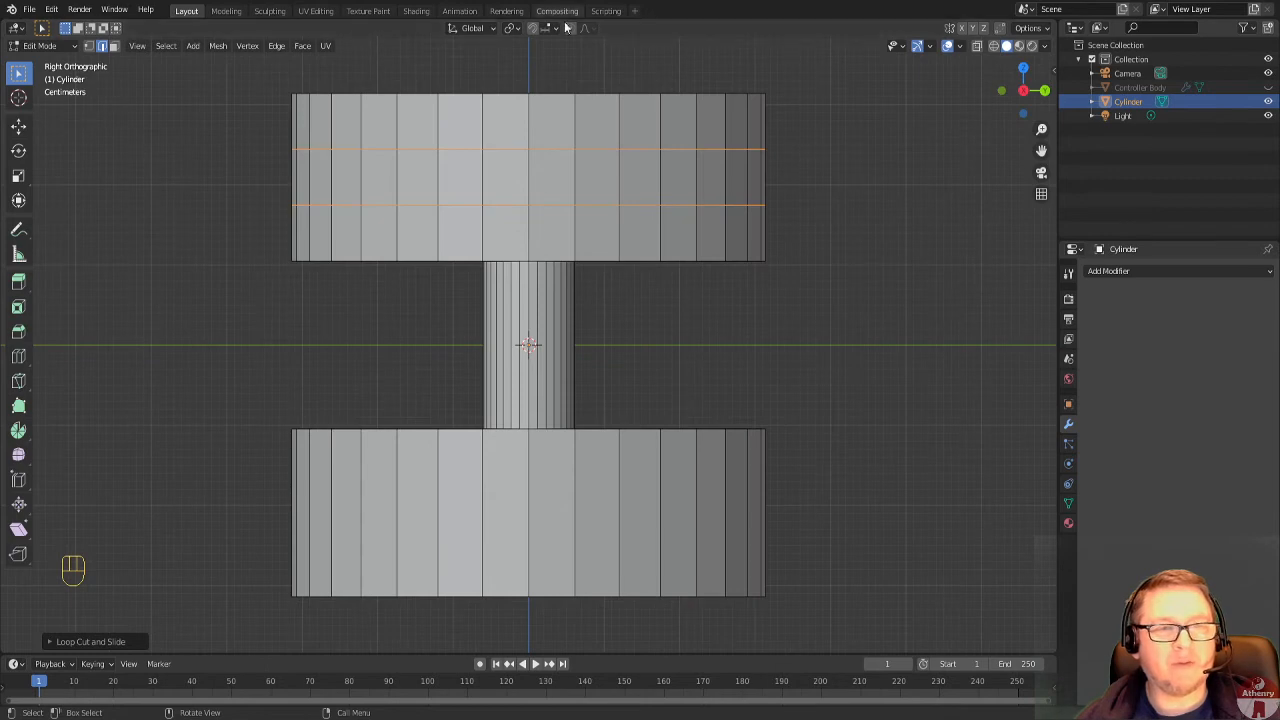
pyautogui.click(114, 45)
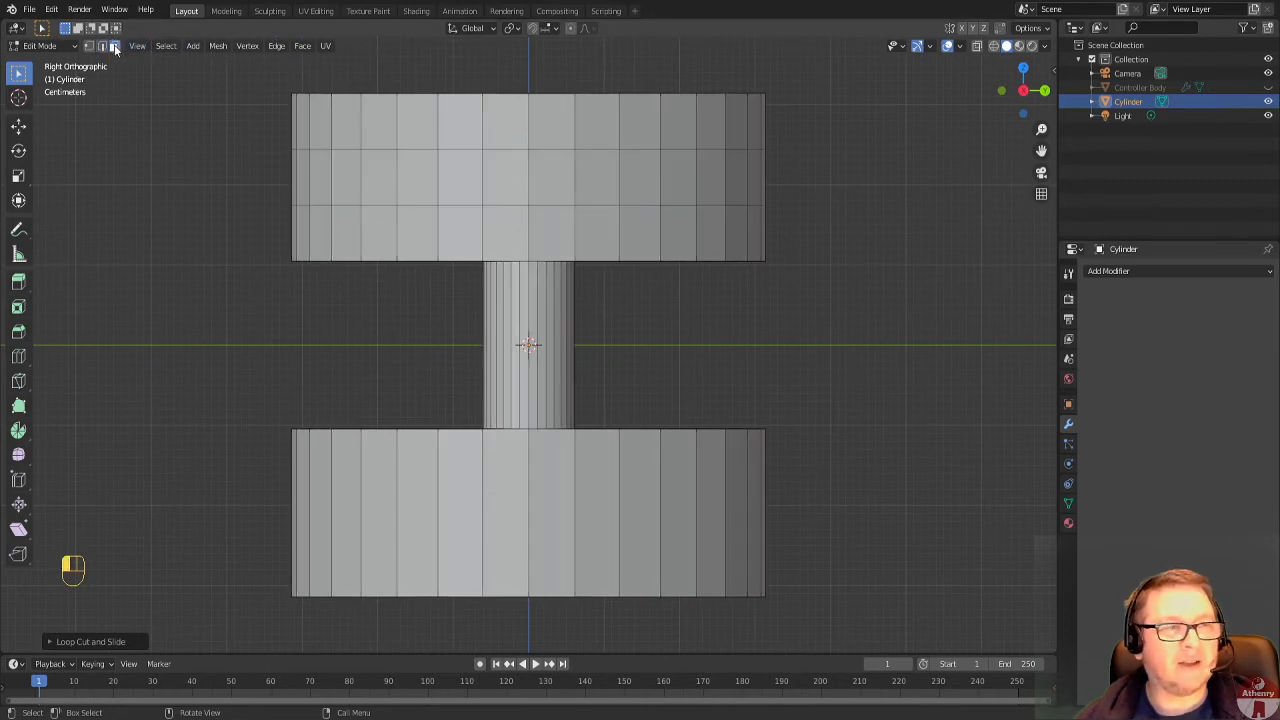
pyautogui.keyDown('alt'); pyautogui.click(531, 175); pyautogui.keyUp('alt')
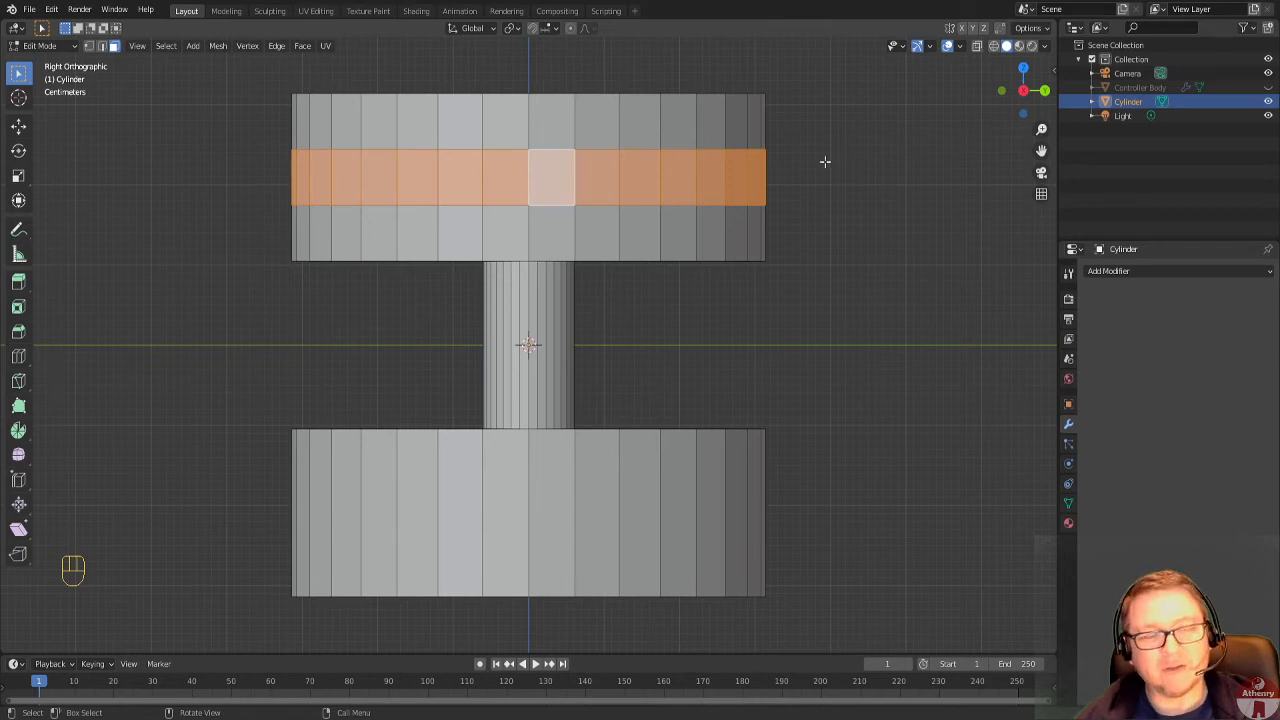
pyautogui.press('s')
pyautogui.press('z')
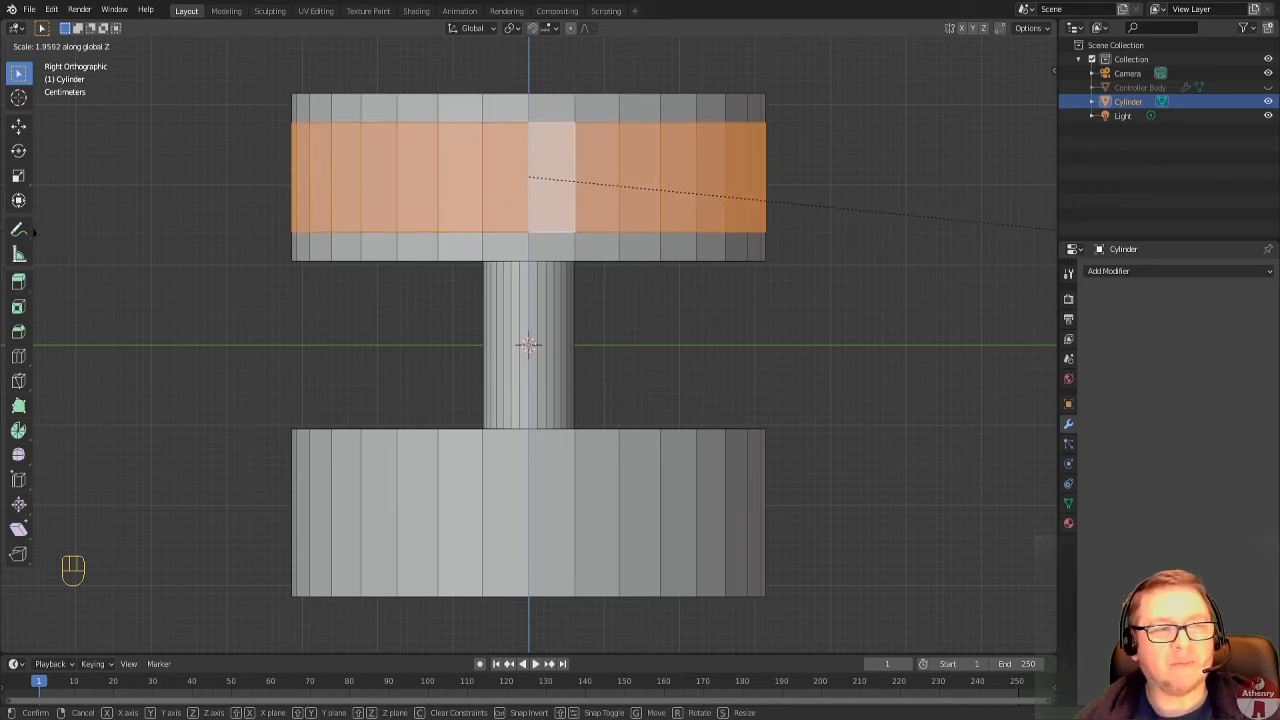
pyautogui.press('Return')
pyautogui.scroll(1, 302, 240)
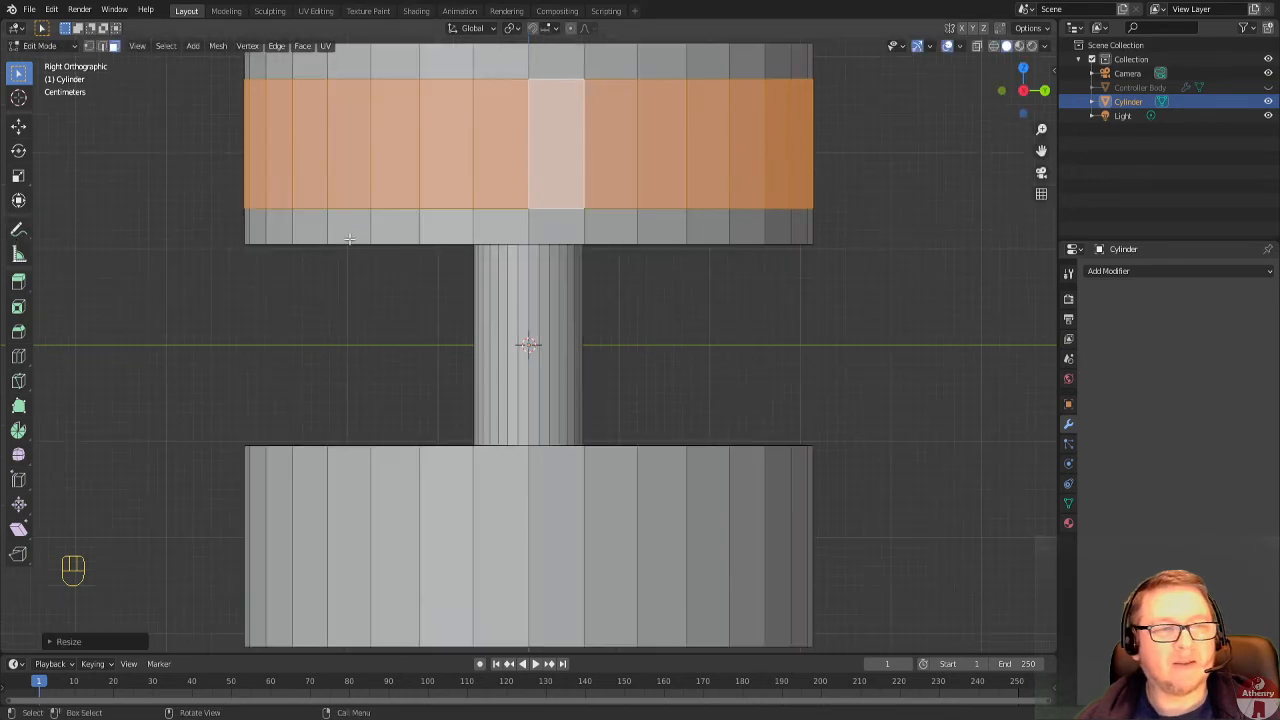
# Select the upper disc's top and bottom outer rims together as edge loops.
pyautogui.scroll(-2, 349, 244)
pyautogui.keyDown('shift'); pyautogui.moveTo(358, 204); pyautogui.dragTo(351, 250, button='middle'); pyautogui.keyUp('shift')
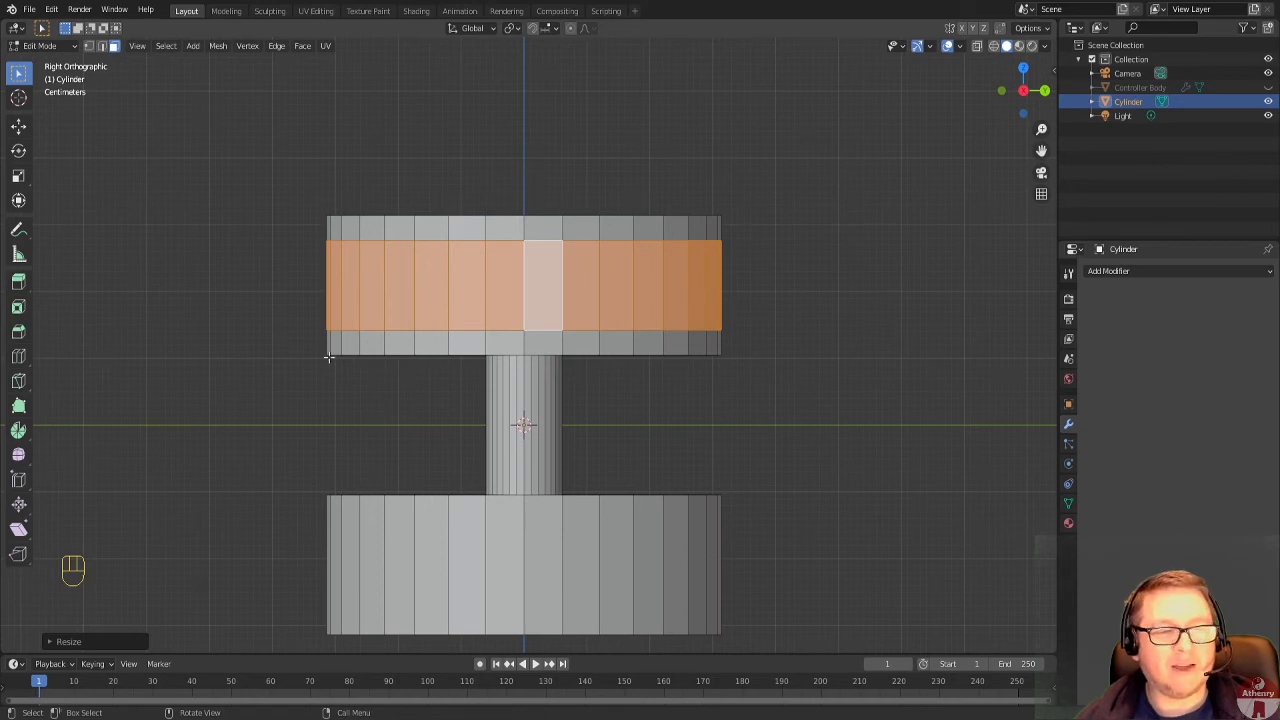
pyautogui.click(101, 45)
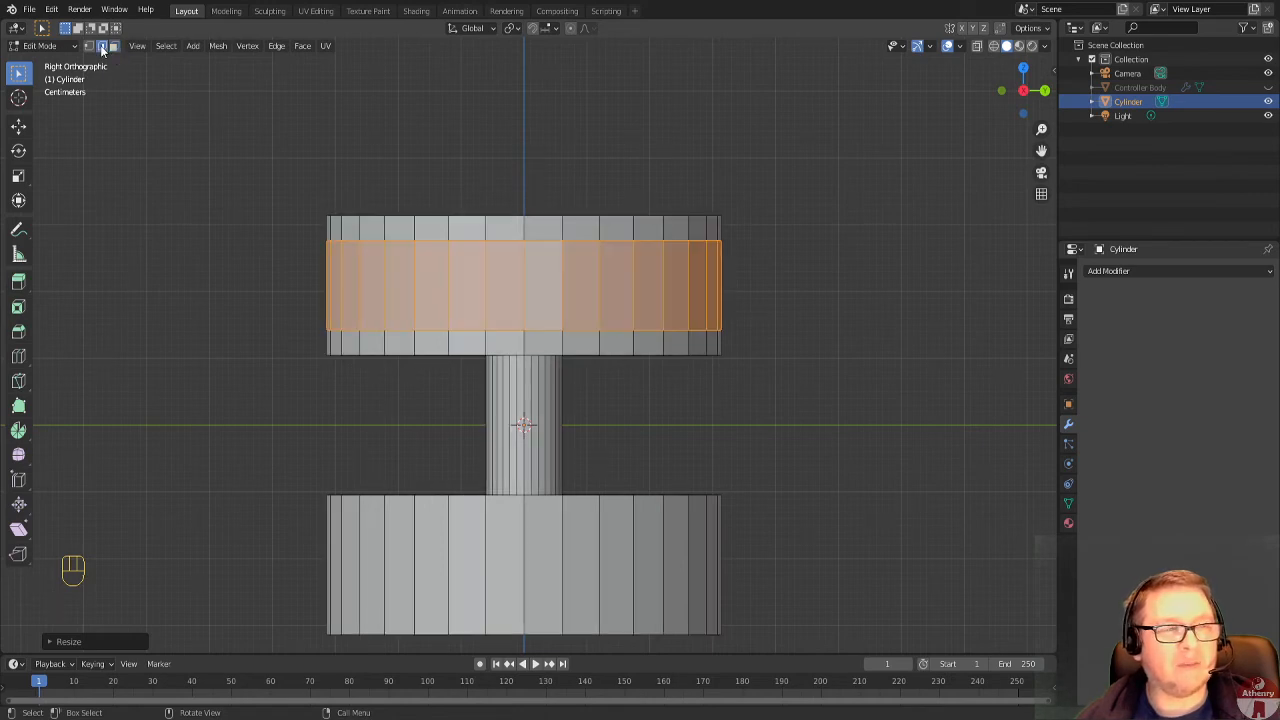
pyautogui.scroll(1, 514, 212)
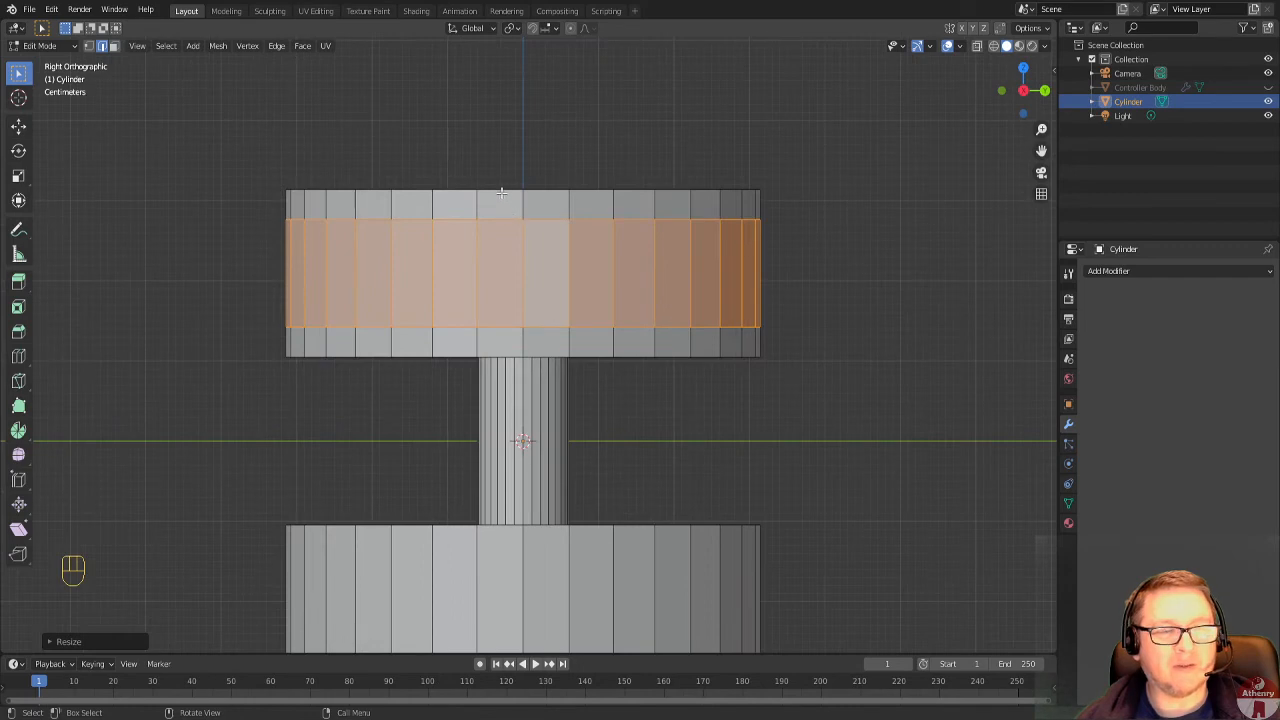
pyautogui.moveTo(501, 192); pyautogui.dragTo(519, 241, button='middle')
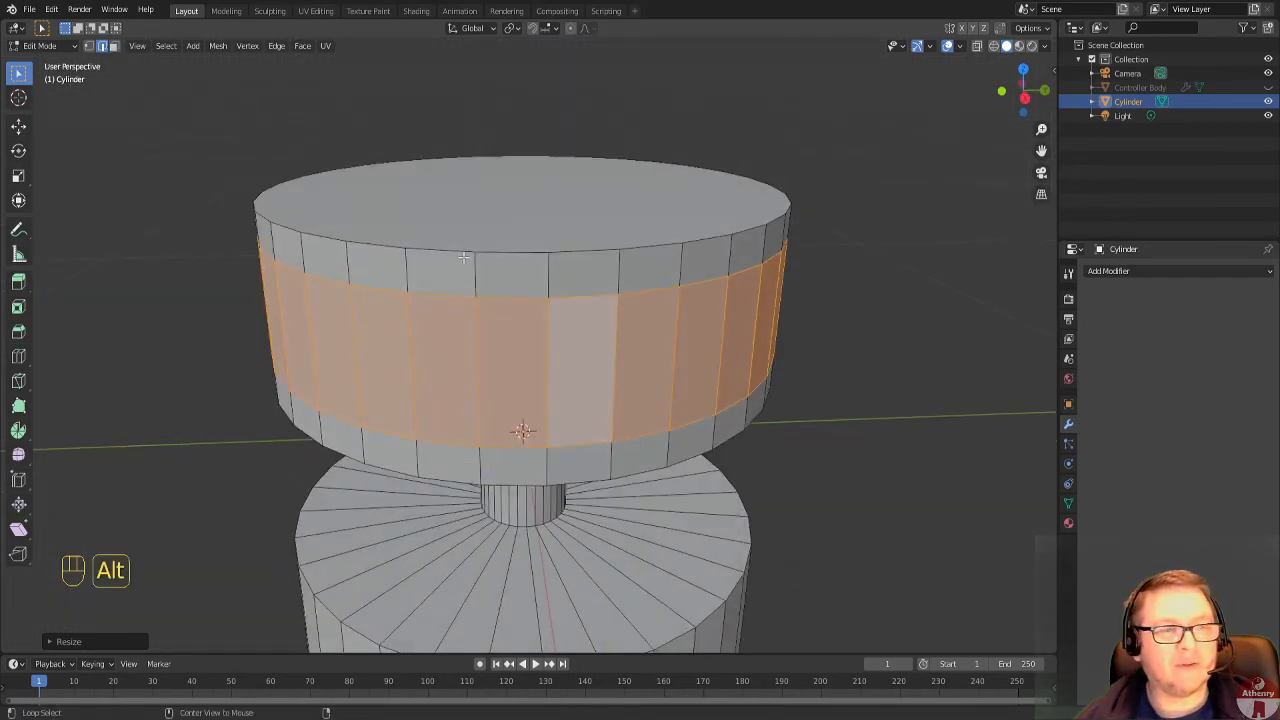
pyautogui.keyDown('alt'); pyautogui.click(502, 254); pyautogui.keyUp('alt')
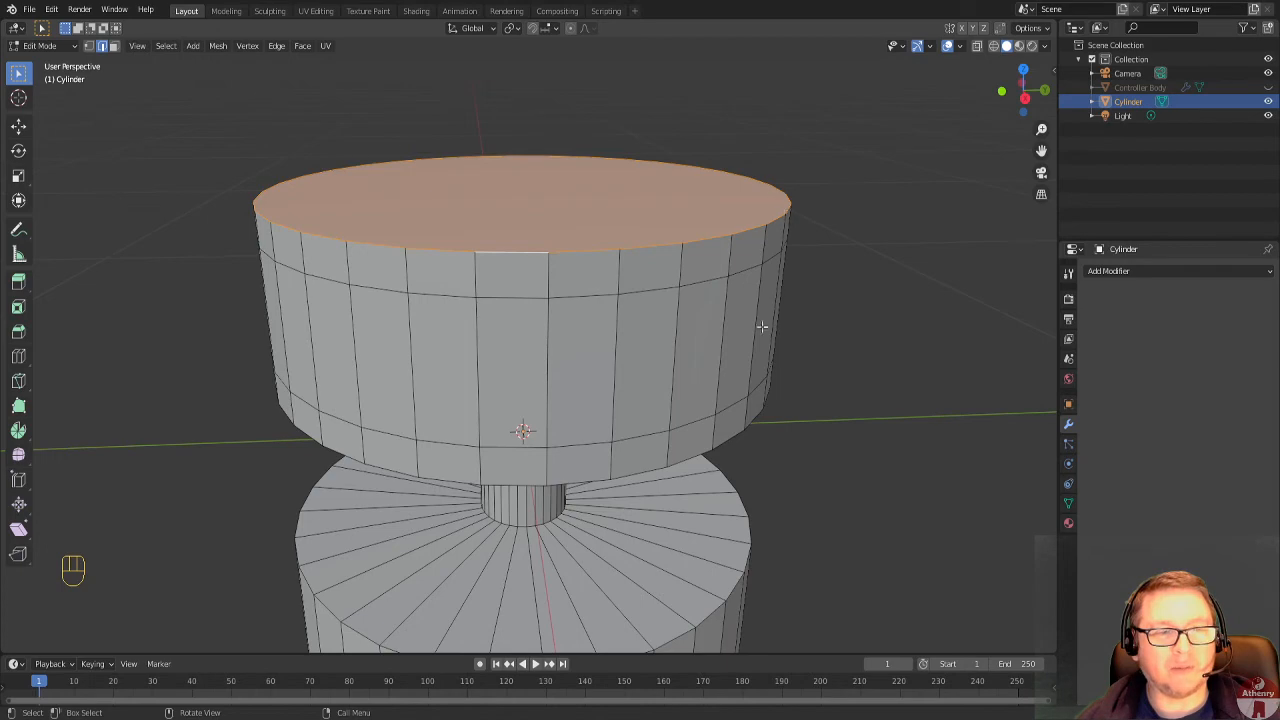
pyautogui.moveTo(712, 405); pyautogui.dragTo(631, 246, button='middle')
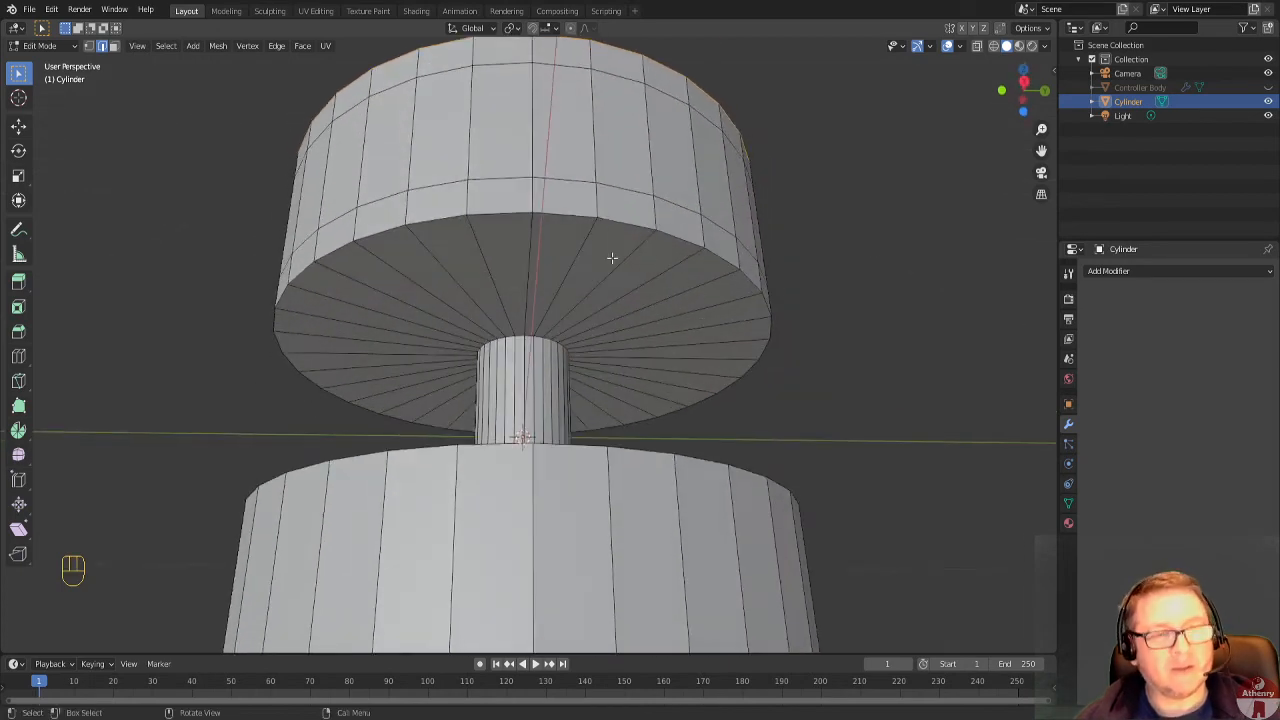
pyautogui.press('shift')
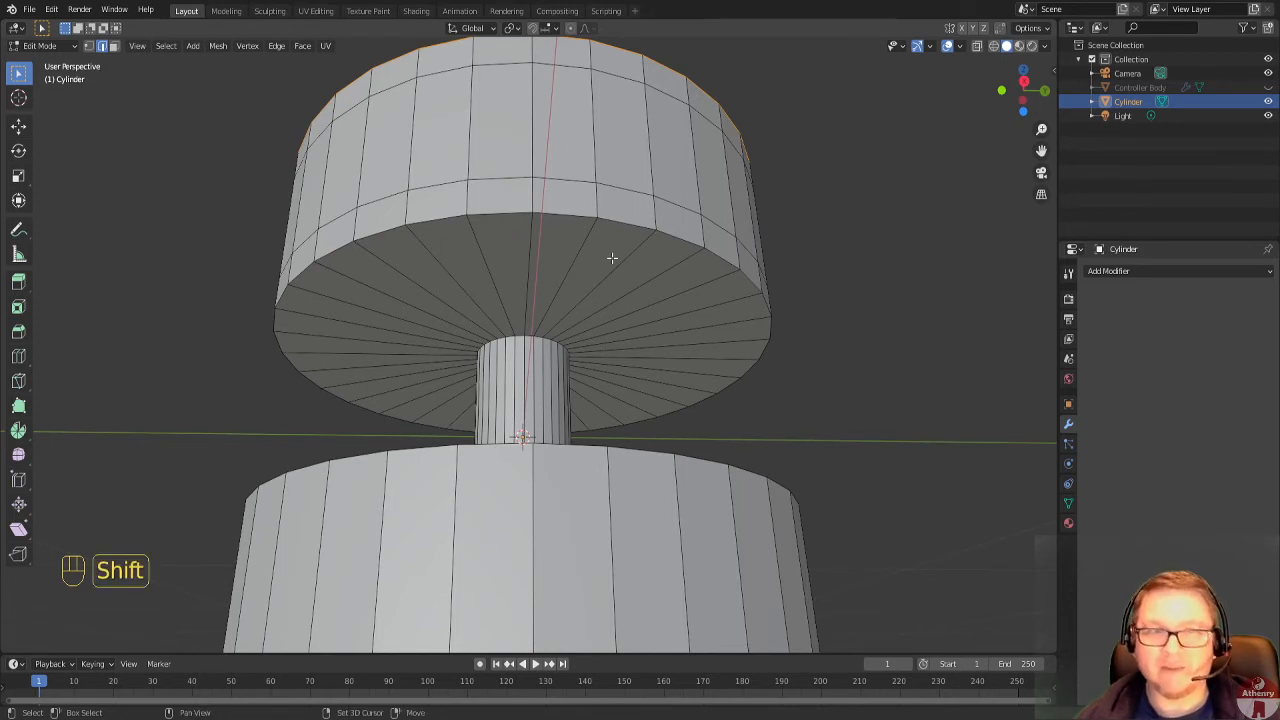
pyautogui.press('alt')
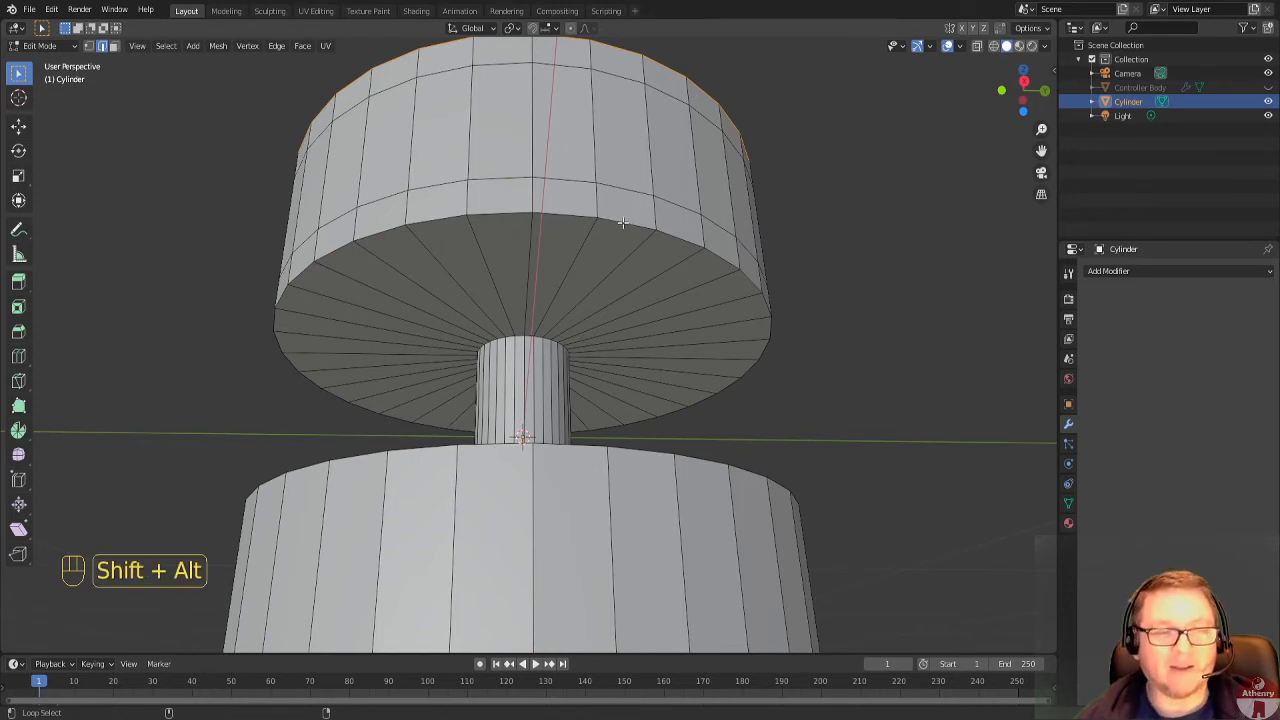
pyautogui.keyDown('alt'); pyautogui.keyDown('shift'); pyautogui.click(622, 222); pyautogui.keyUp('shift'); pyautogui.keyUp('alt')
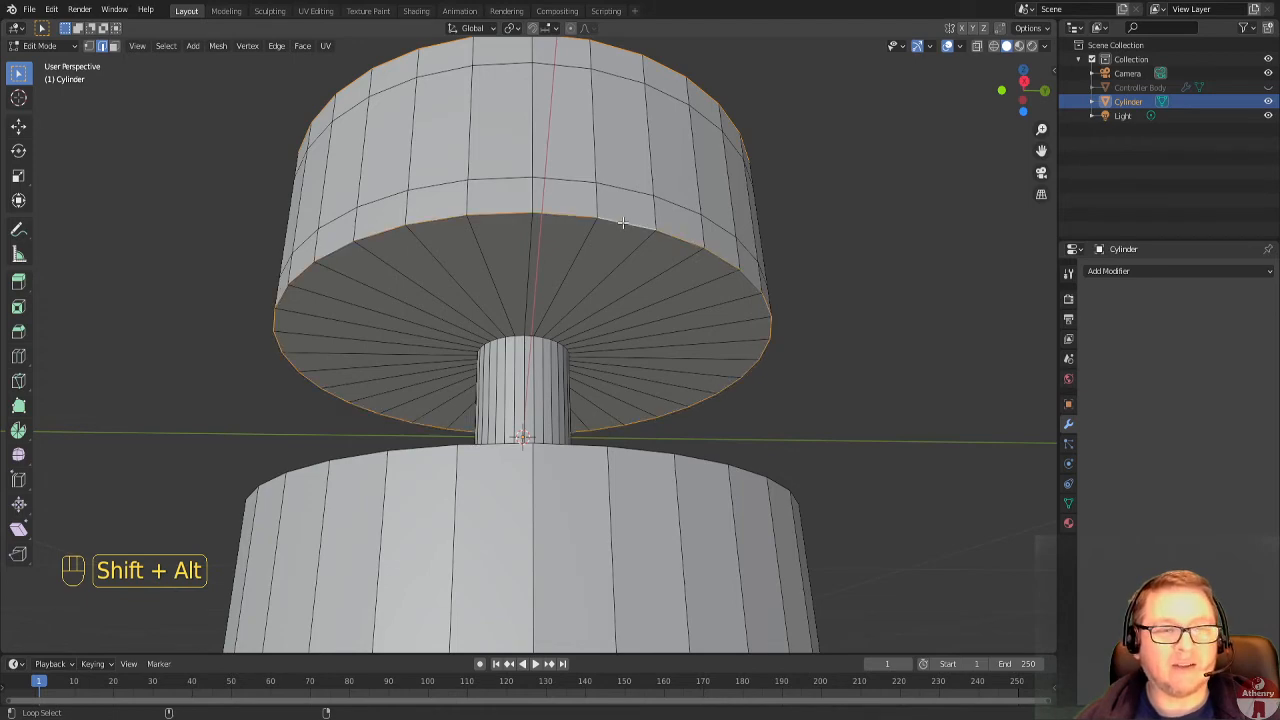
# Scale both selected rim loops uniformly to about 0.89 to chamfer the upper disc's edges.
pyautogui.moveTo(648, 237)
pyautogui.mouseDown(button='middle')
pyautogui.moveTo(762, 246)
pyautogui.moveTo(642, 238)
pyautogui.mouseUp(button='middle')
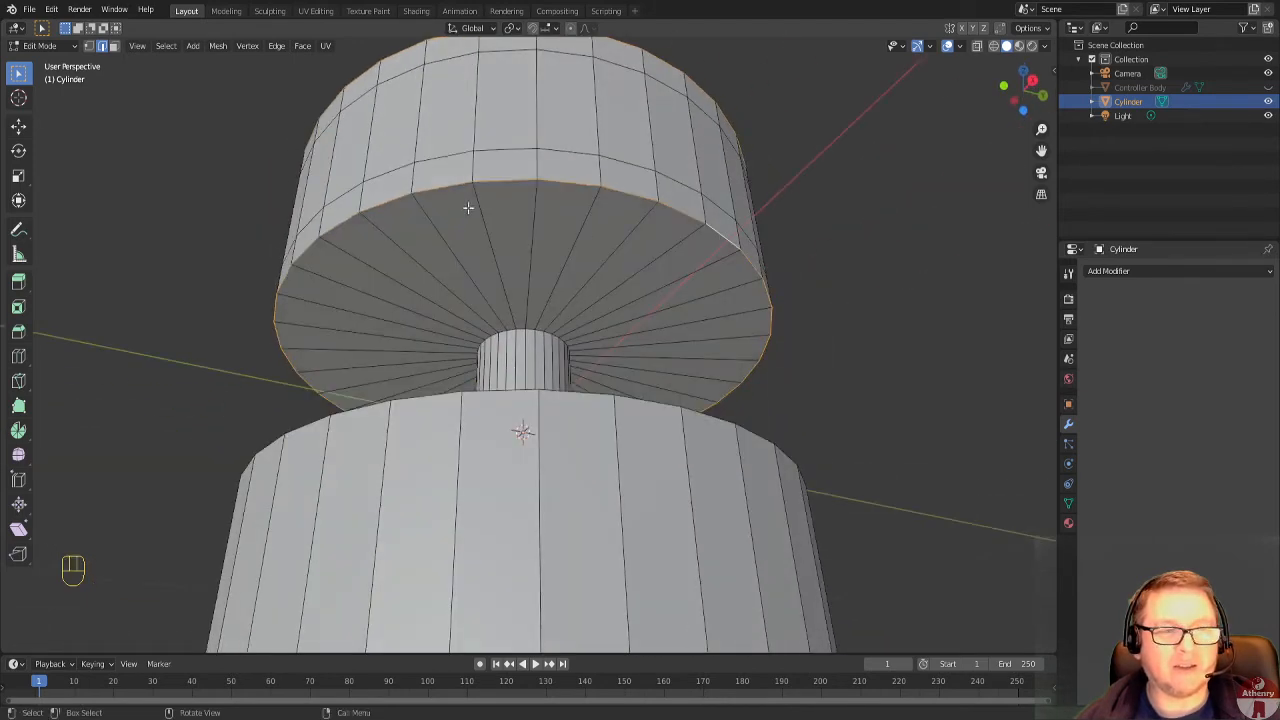
pyautogui.moveTo(718, 331); pyautogui.dragTo(521, 264, button='middle')
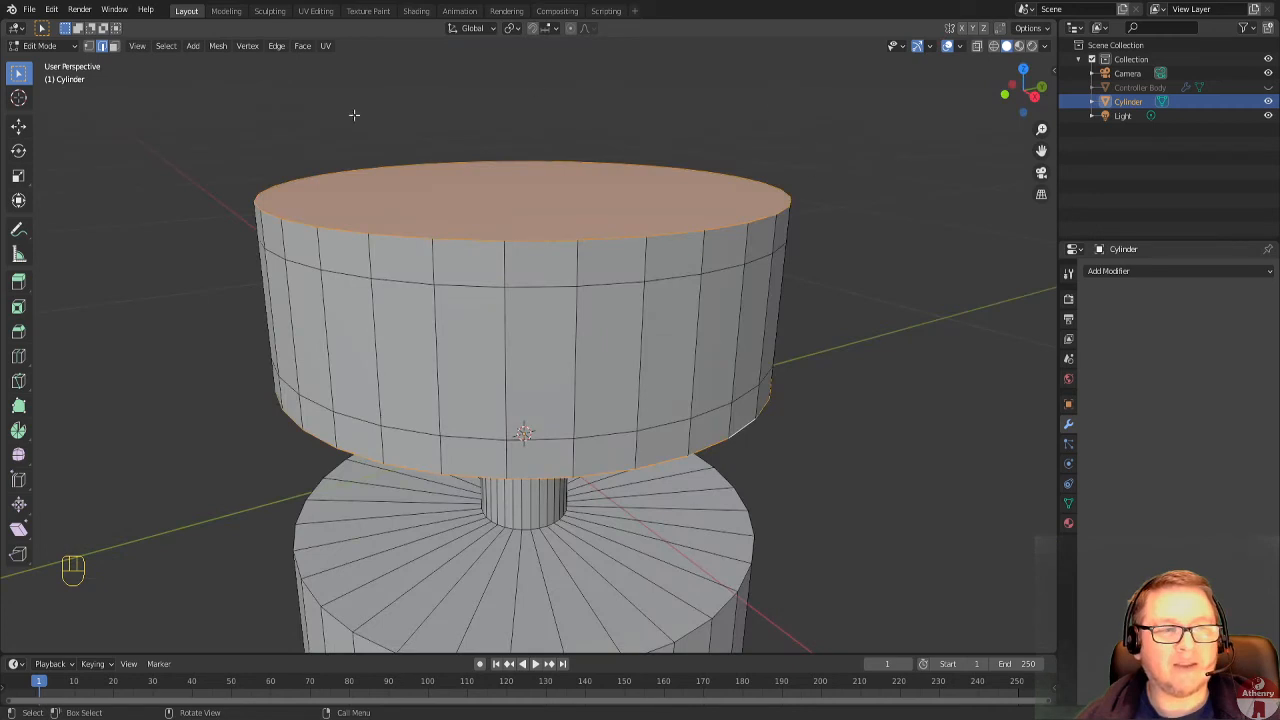
pyautogui.scroll(-3, 867, 214)
pyautogui.moveTo(846, 260); pyautogui.dragTo(838, 237, button='middle')
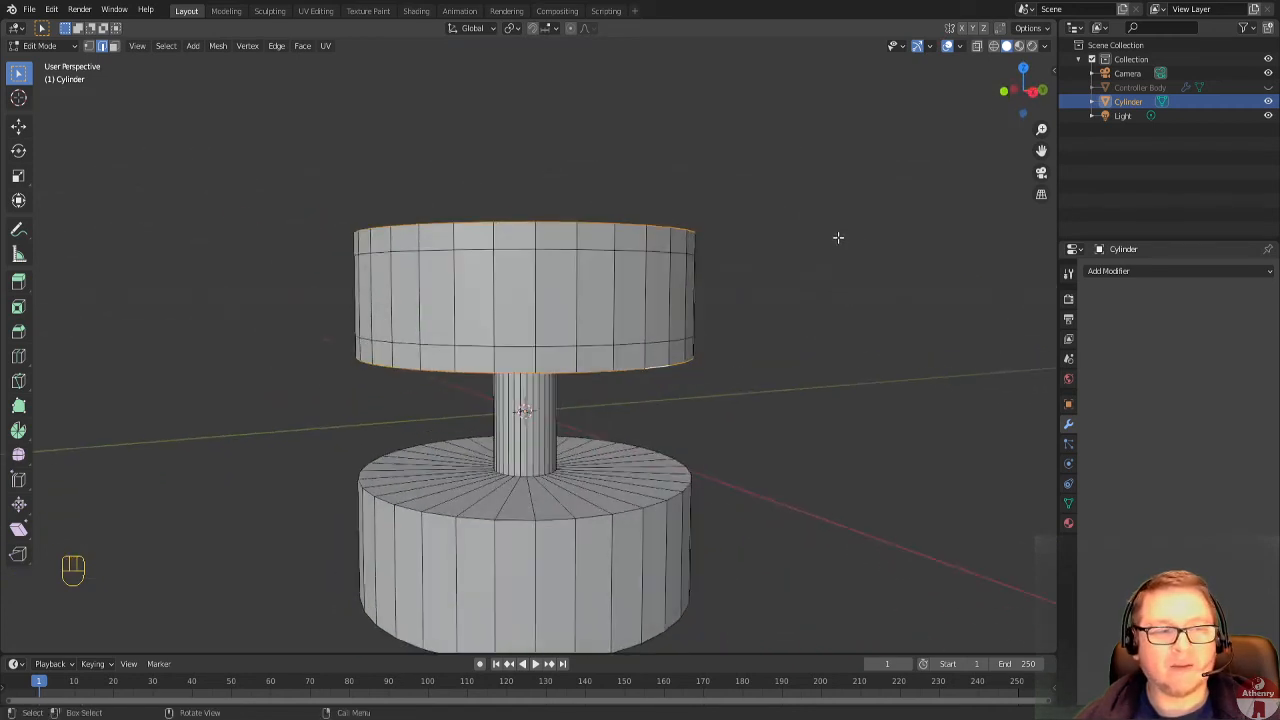
pyautogui.press('s')
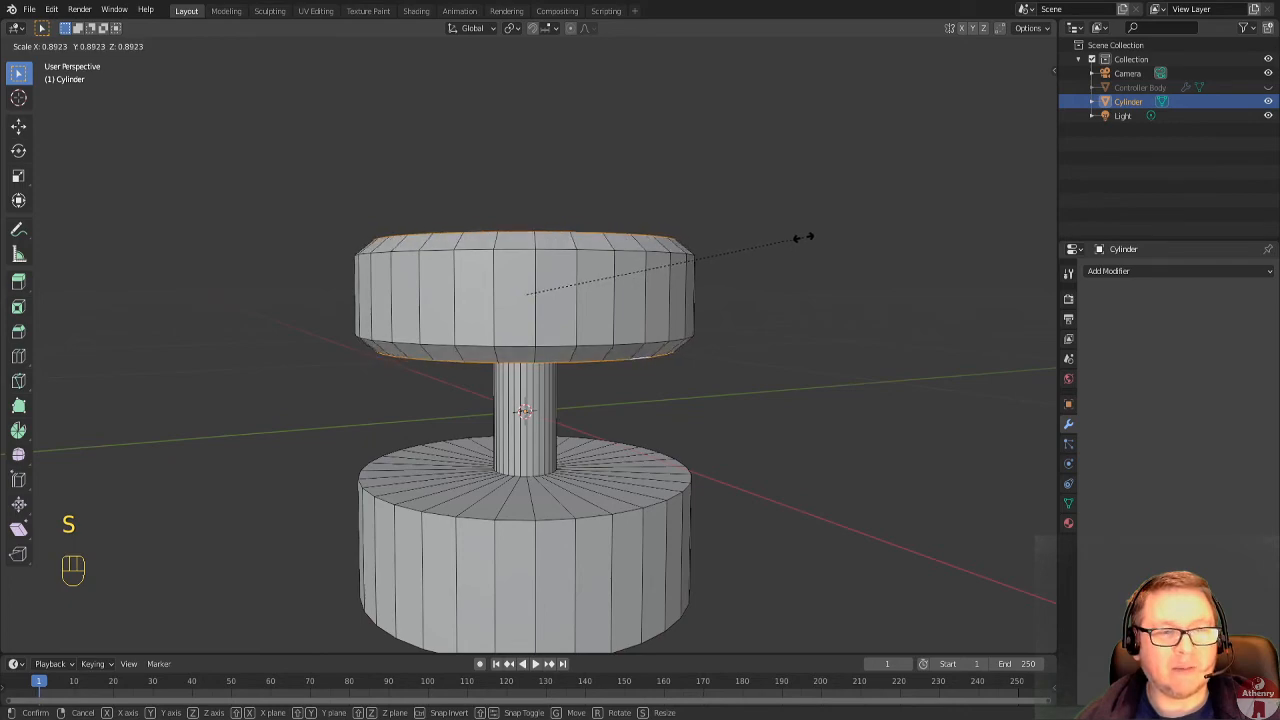
pyautogui.click(803, 237)
pyautogui.moveTo(806, 240); pyautogui.dragTo(1001, 157, button='middle')
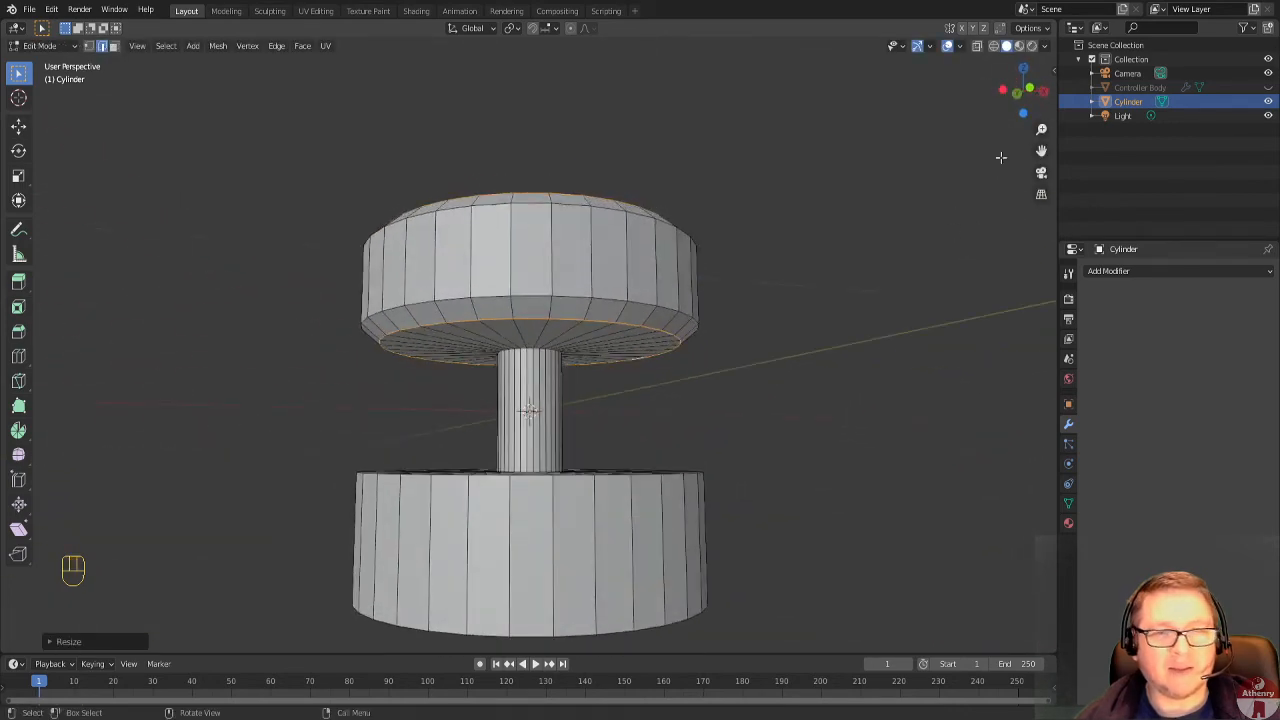
pyautogui.click(1018, 91)
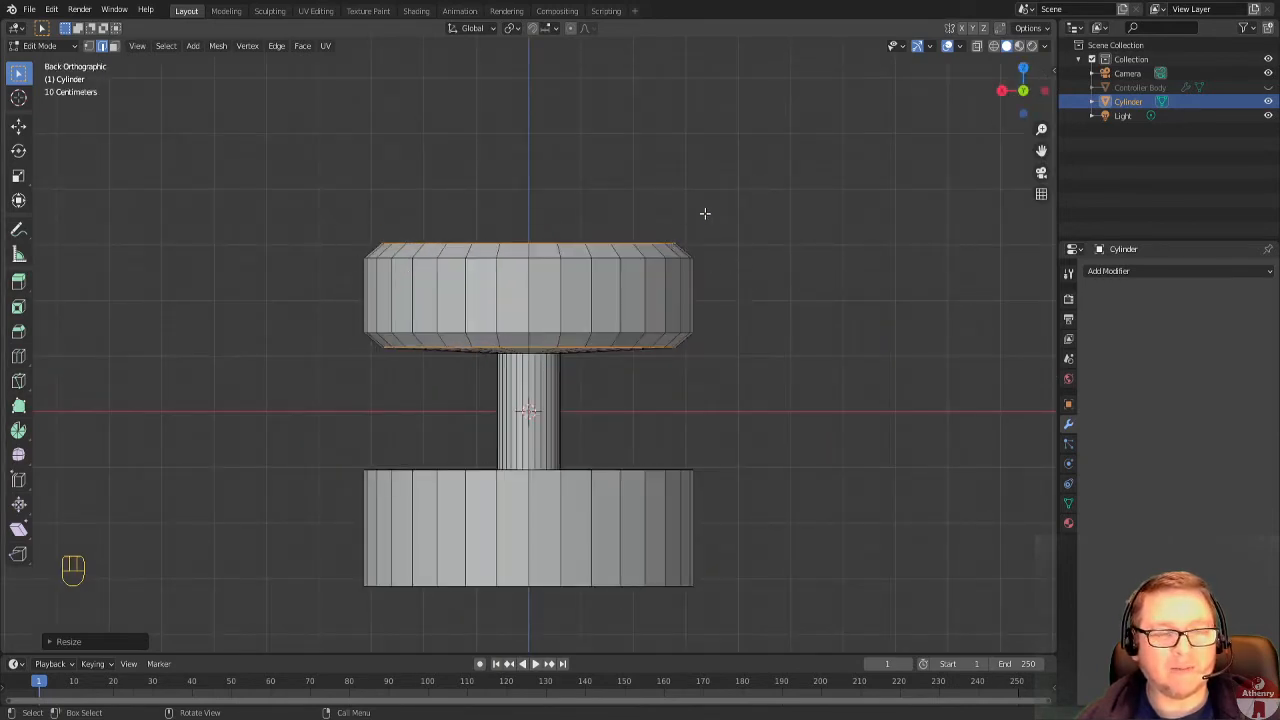
# Select the upper disc's top face and inset it by about 0.25, leaving a small face at the centre.
pyautogui.moveTo(663, 177); pyautogui.dragTo(596, 247, button='middle')
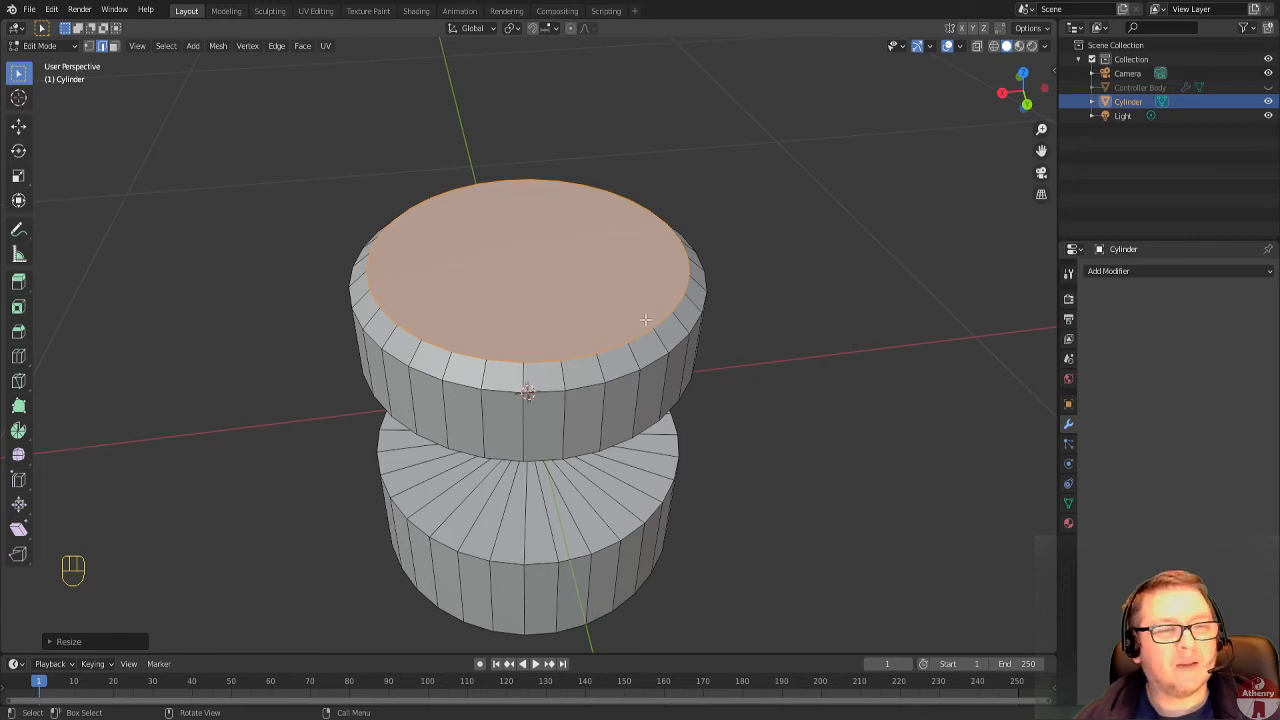
pyautogui.click(115, 46)
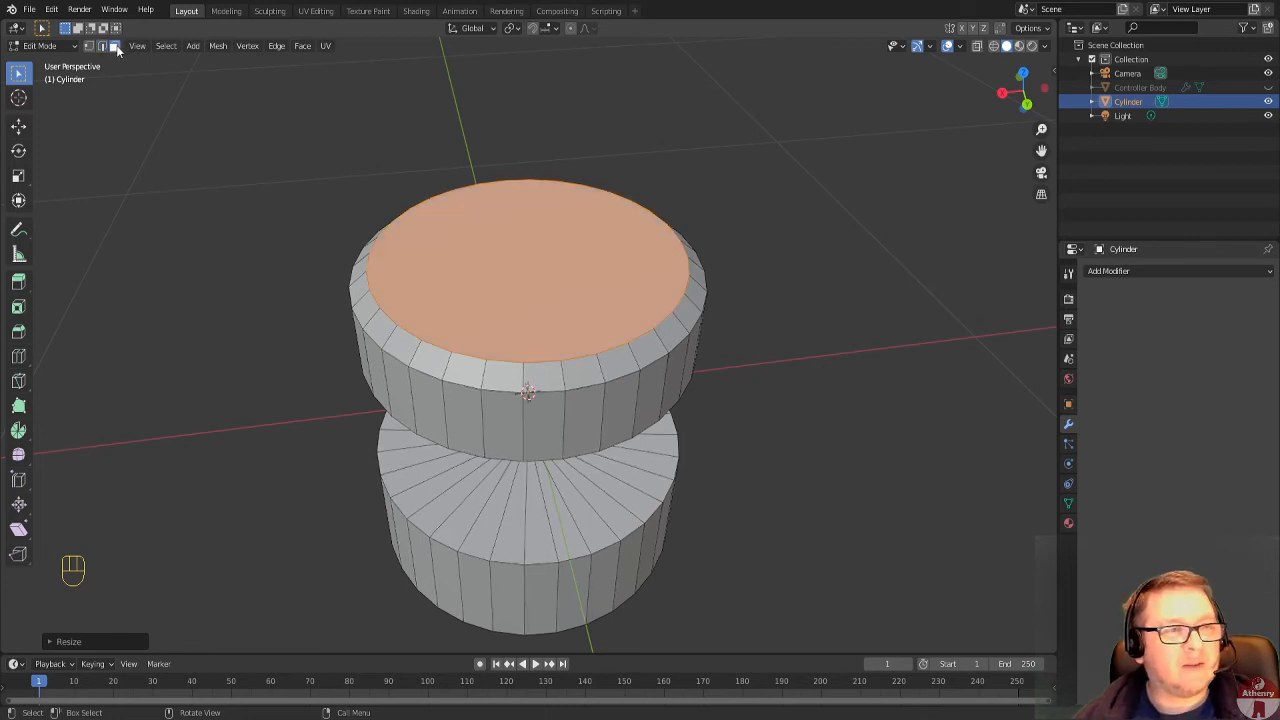
pyautogui.click(517, 288)
pyautogui.scroll(2, 550, 274)
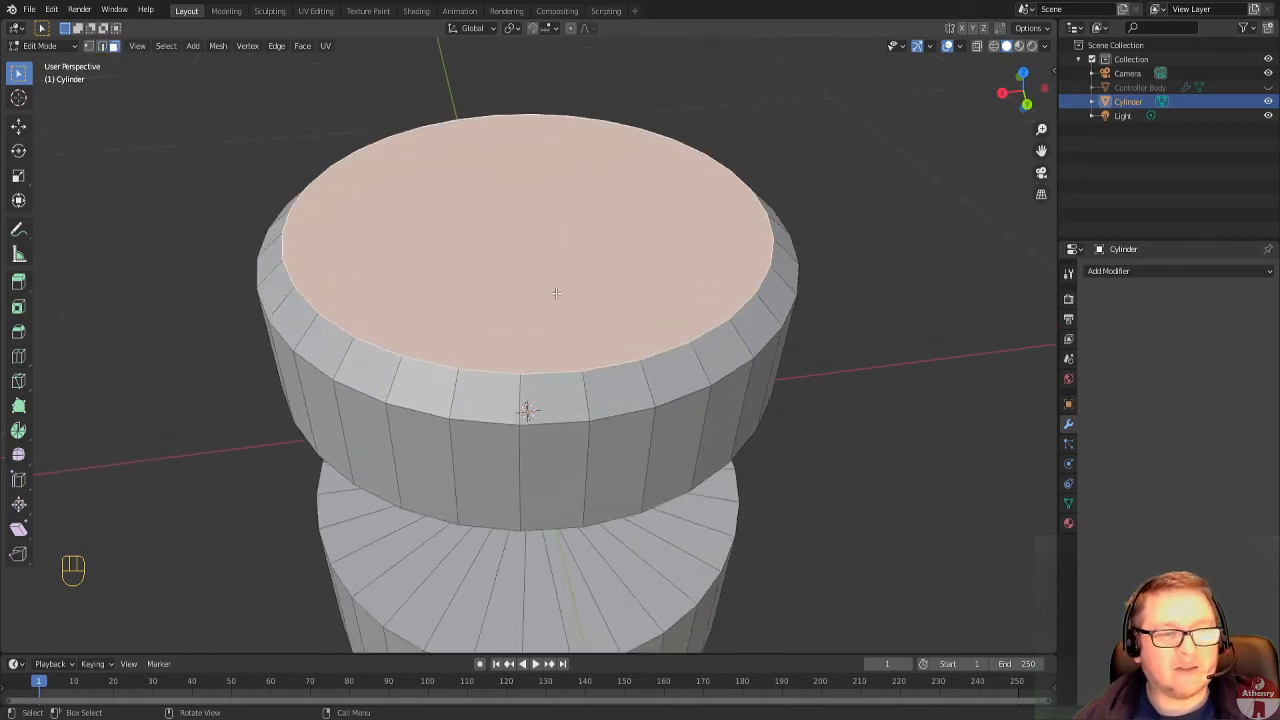
pyautogui.moveTo(557, 291)
pyautogui.mouseDown(button='middle')
pyautogui.moveTo(557, 206)
pyautogui.moveTo(568, 286)
pyautogui.mouseUp(button='middle')
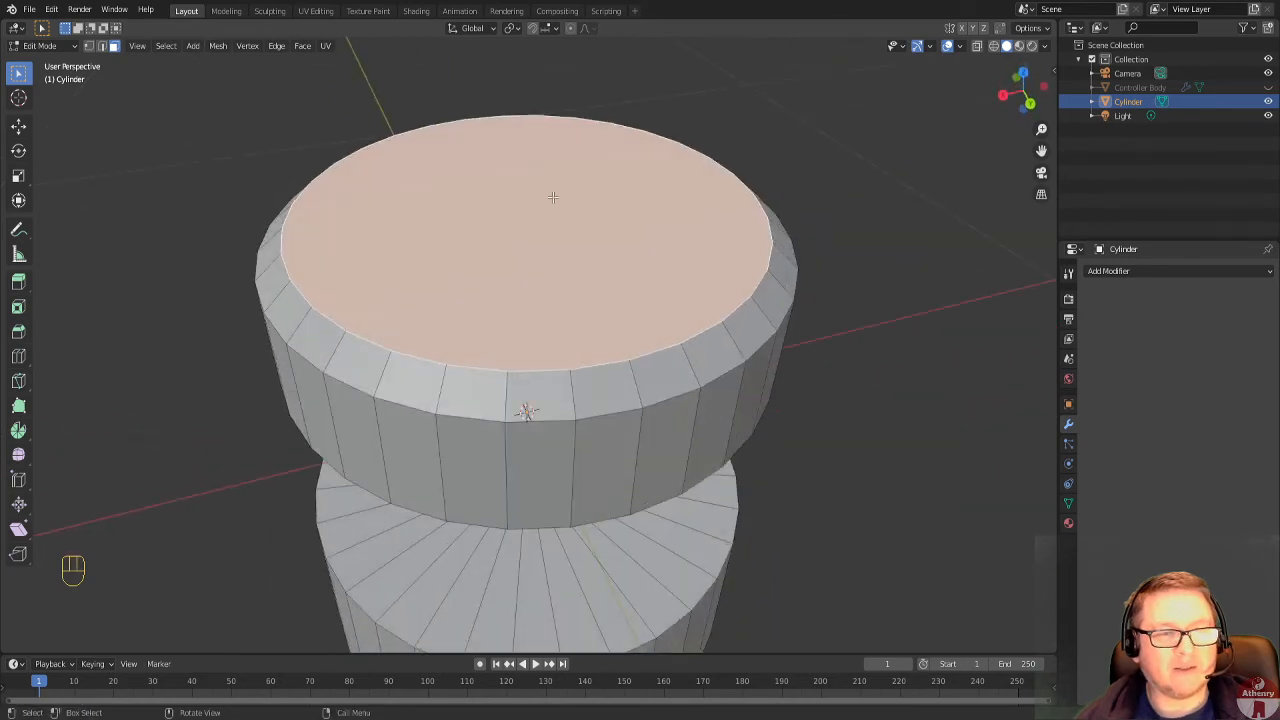
pyautogui.scroll(-2, 553, 197)
pyautogui.moveTo(555, 200); pyautogui.dragTo(586, 160, button='middle')
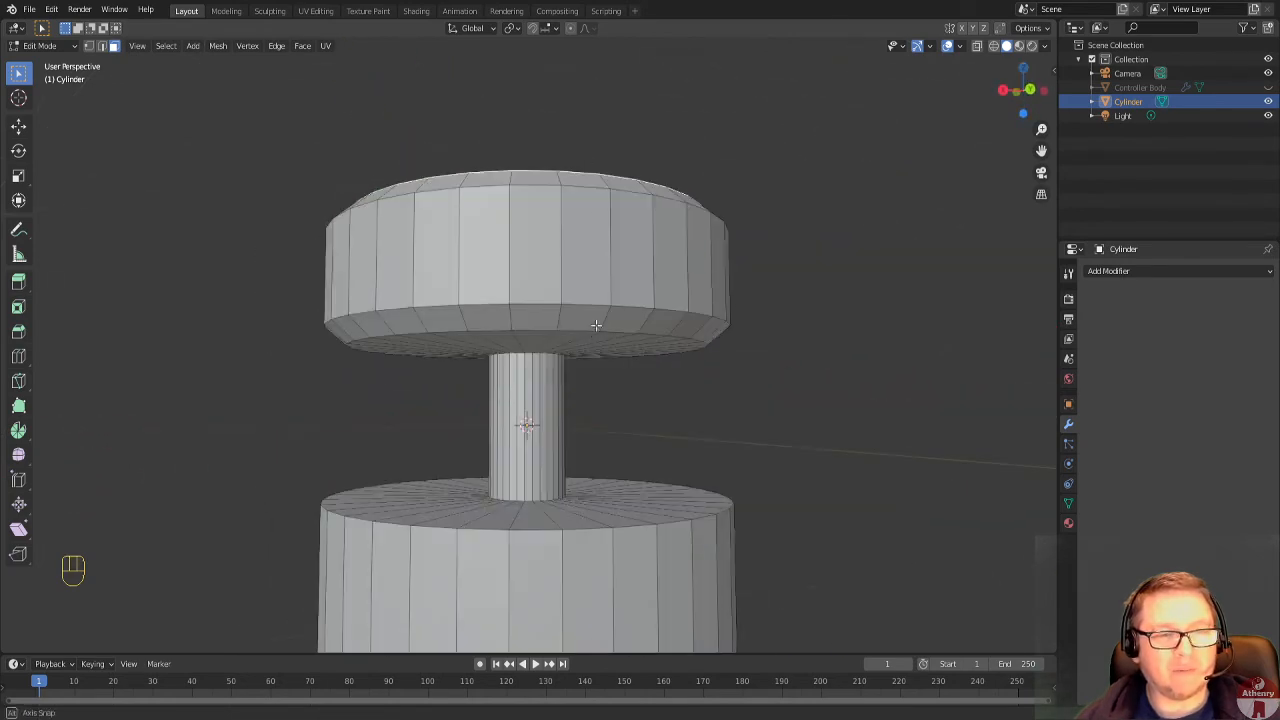
pyautogui.moveTo(469, 341); pyautogui.dragTo(567, 241, button='middle')
pyautogui.scroll(-1, 567, 241)
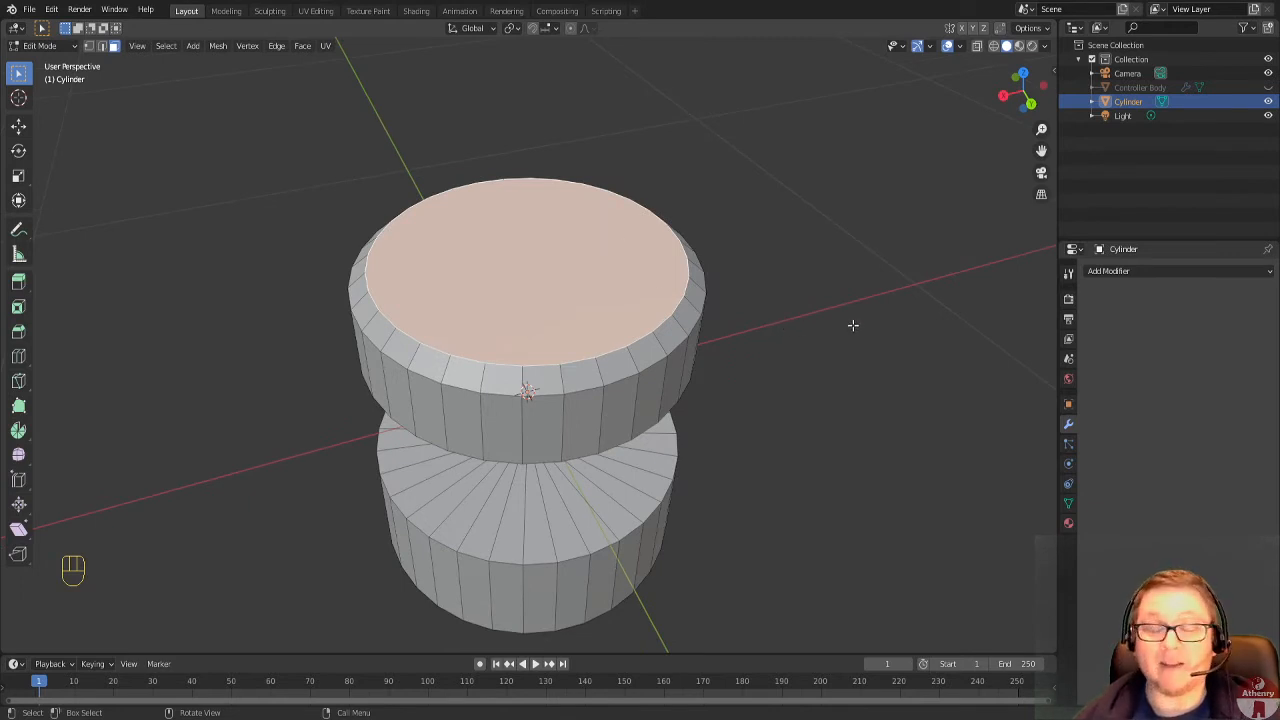
pyautogui.press('i')
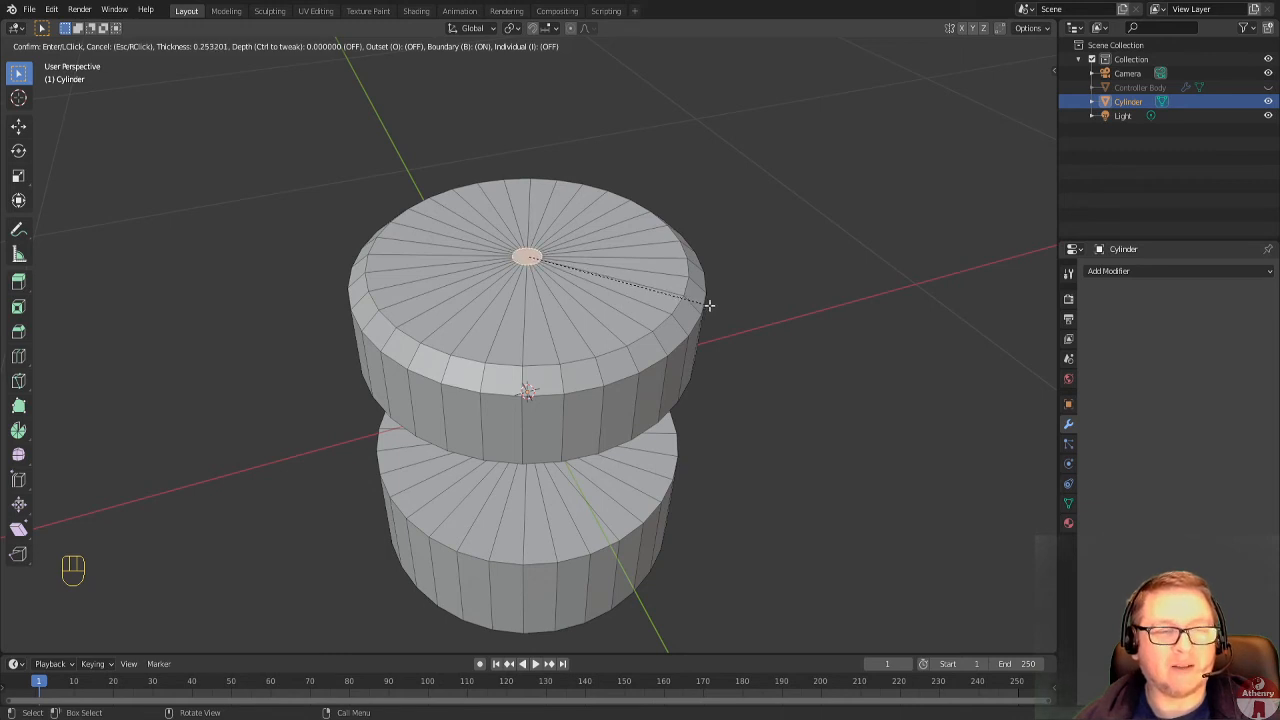
pyautogui.click(709, 305)
pyautogui.scroll(2, 690, 318)
pyautogui.moveTo(585, 293); pyautogui.dragTo(551, 267, button='middle')
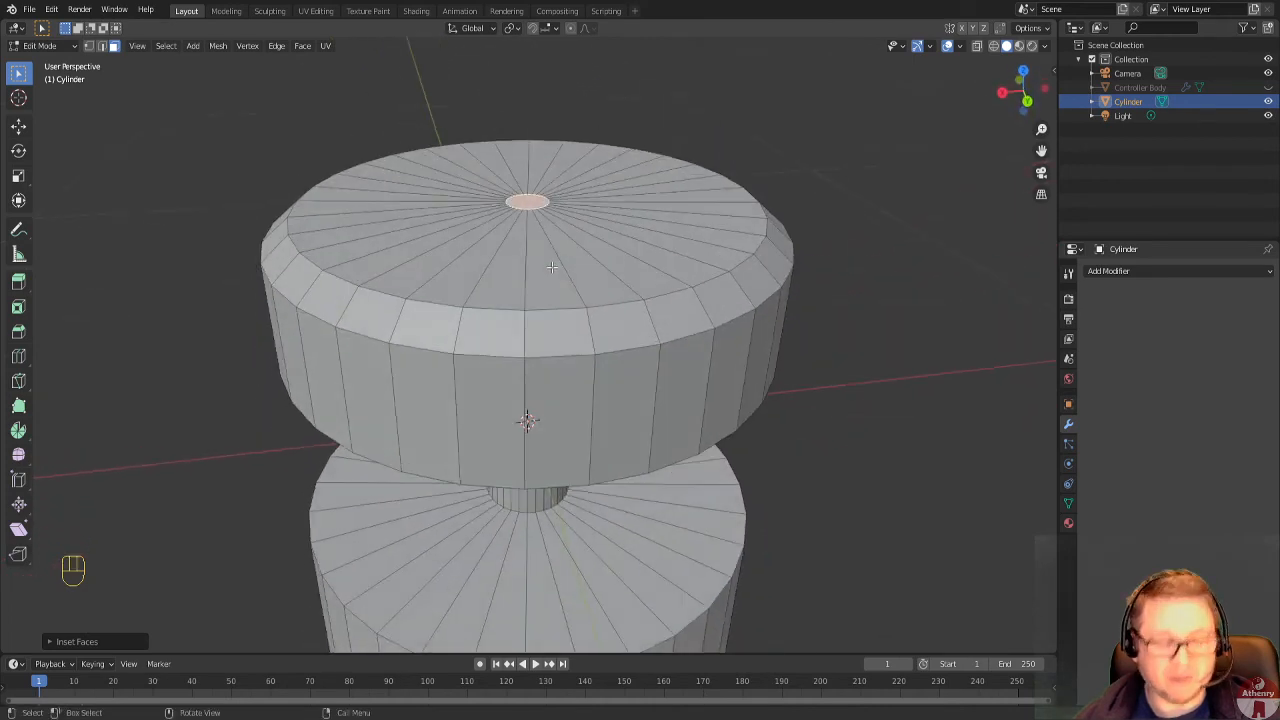
# Move the small central face down about 0.066 m along Z to dish the top of the upper disc.
pyautogui.press('g')
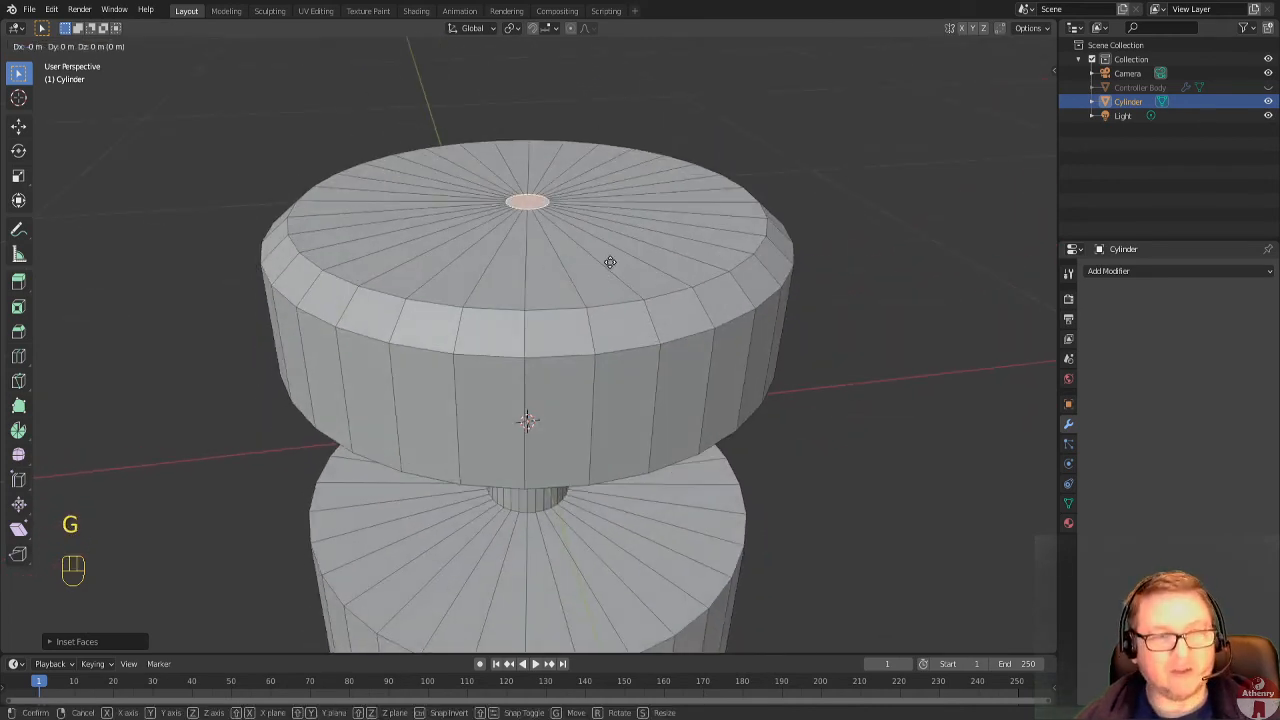
pyautogui.press('z')
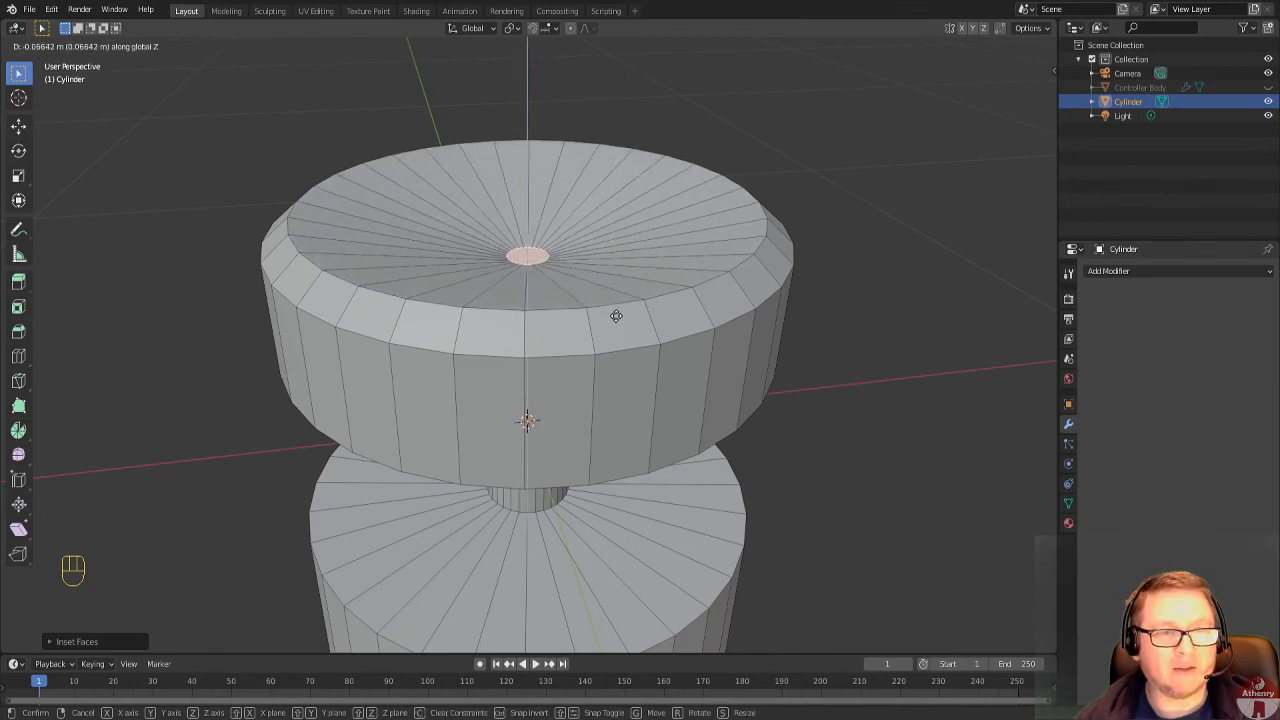
pyautogui.click(614, 318)
pyautogui.moveTo(614, 318); pyautogui.dragTo(657, 244, button='middle')
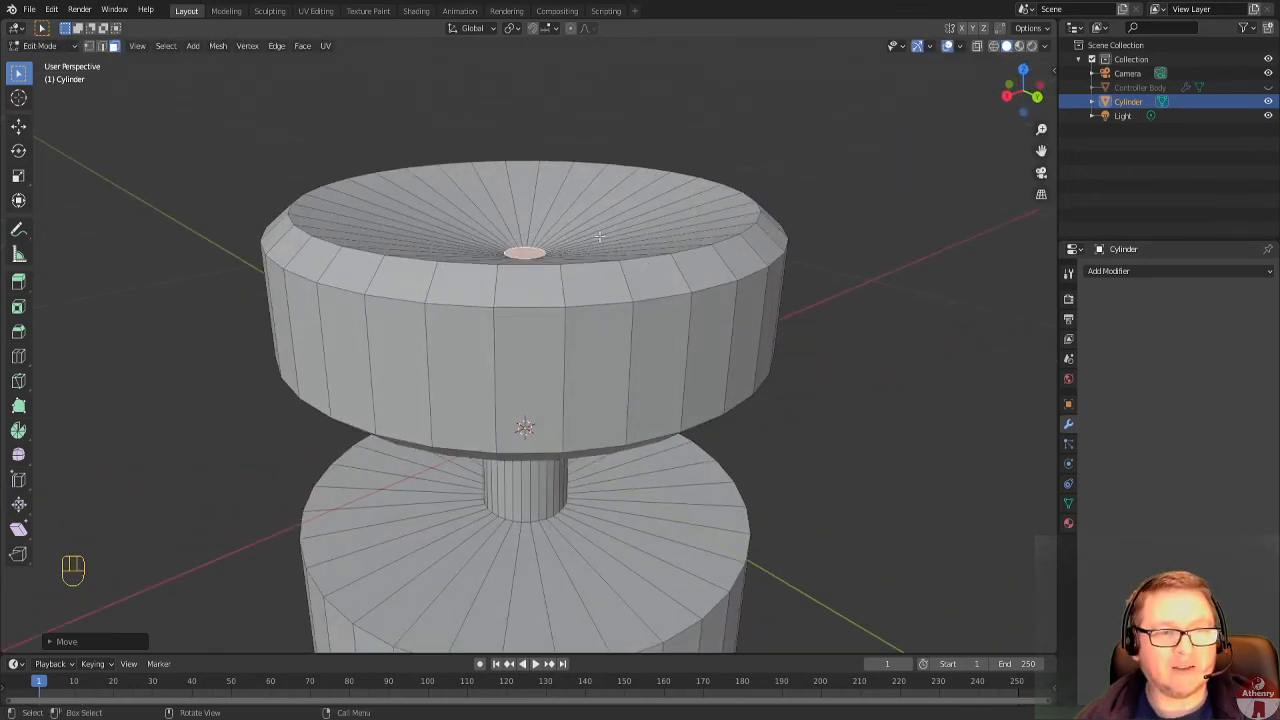
pyautogui.moveTo(468, 221); pyautogui.dragTo(558, 298, button='middle')
pyautogui.scroll(-1, 494, 194)
pyautogui.scroll(-1, 727, 358)
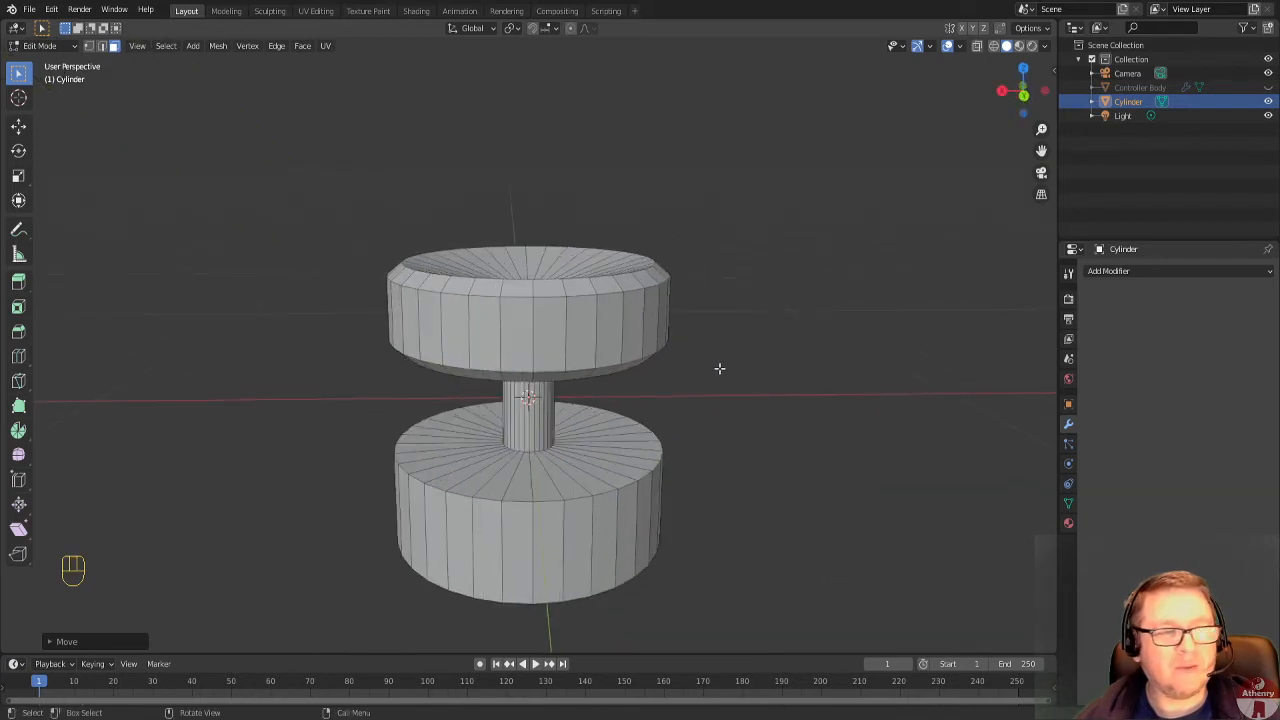
# Switch the cylinder to Object Mode and inspect the dished top and stem from different angles.
pyautogui.click(49, 45)
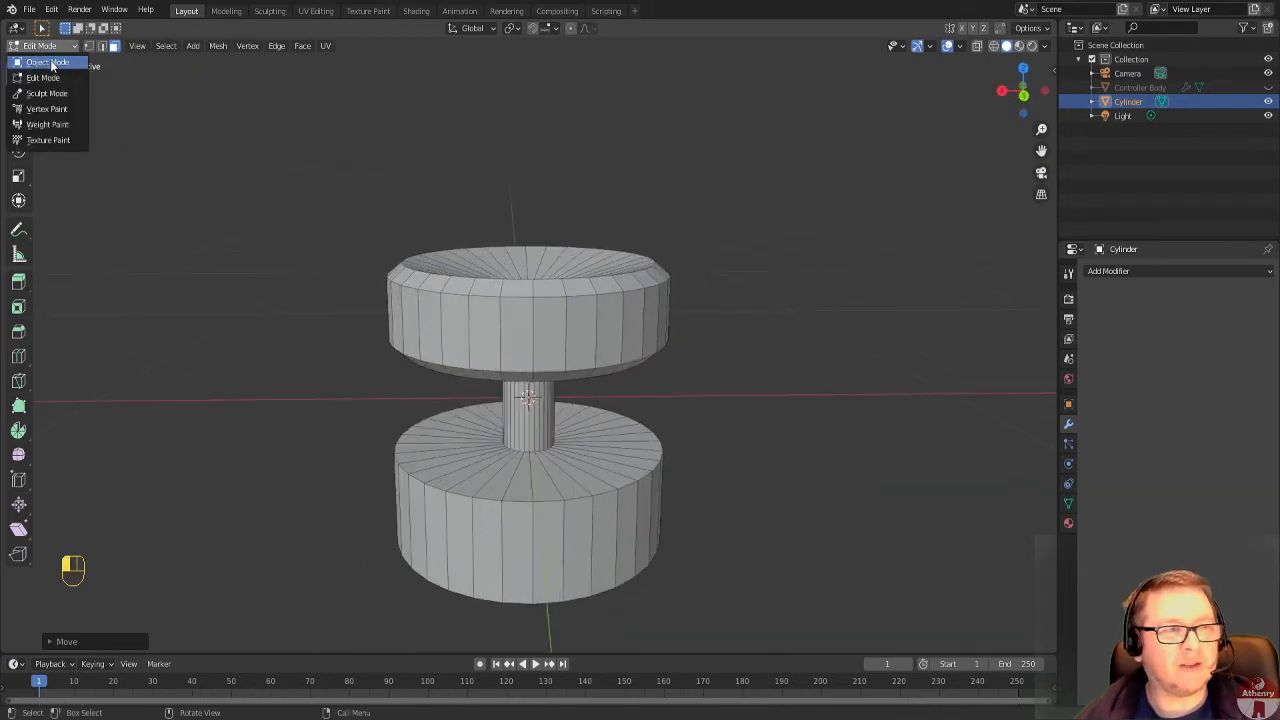
pyautogui.click(50, 63)
pyautogui.moveTo(615, 270); pyautogui.dragTo(671, 318, button='middle')
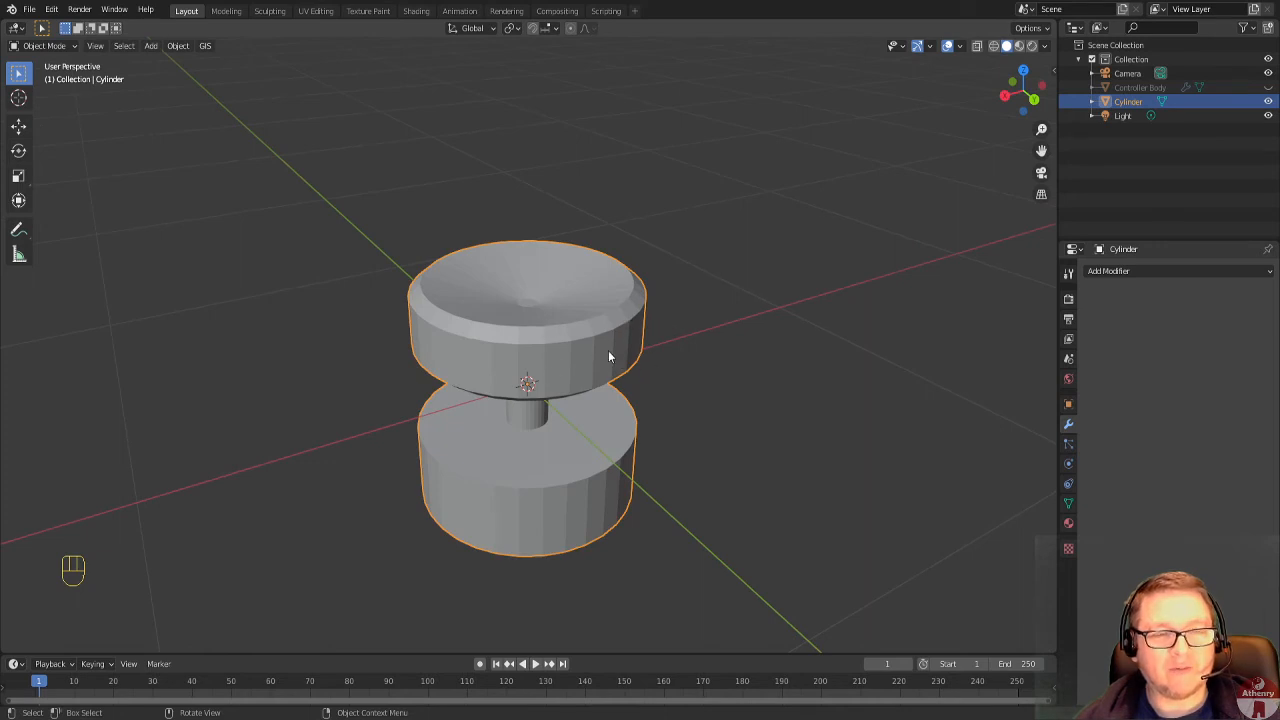
pyautogui.moveTo(608, 355); pyautogui.dragTo(555, 332, button='middle')
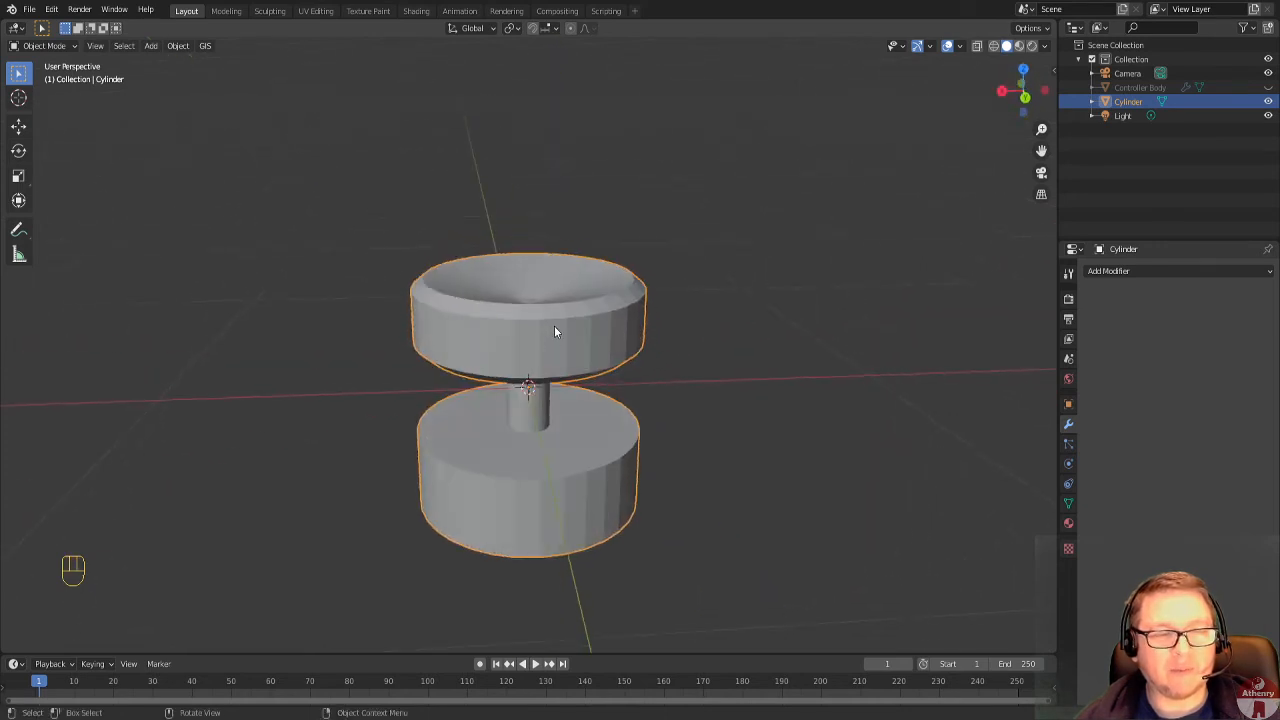
# Apply smooth shading to the whole cylinder object.
pyautogui.rightClick(535, 303)
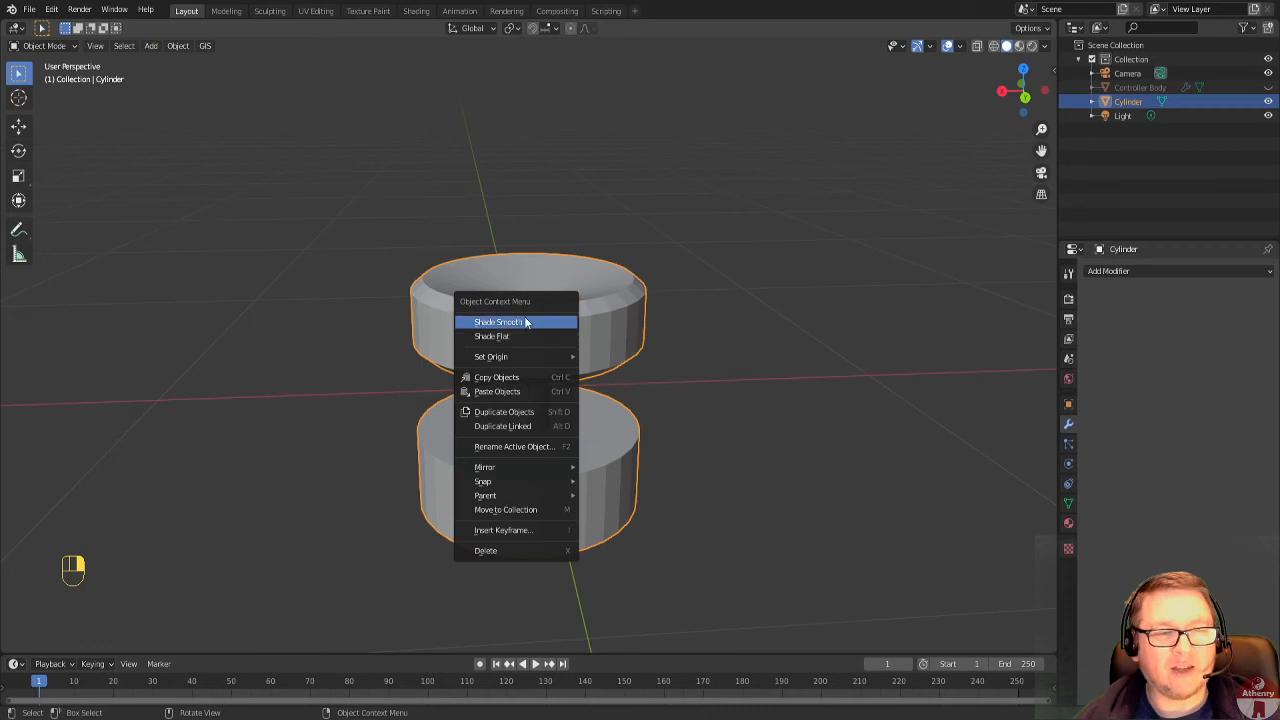
pyautogui.click(526, 321)
pyautogui.moveTo(524, 316); pyautogui.dragTo(477, 289, button='middle')
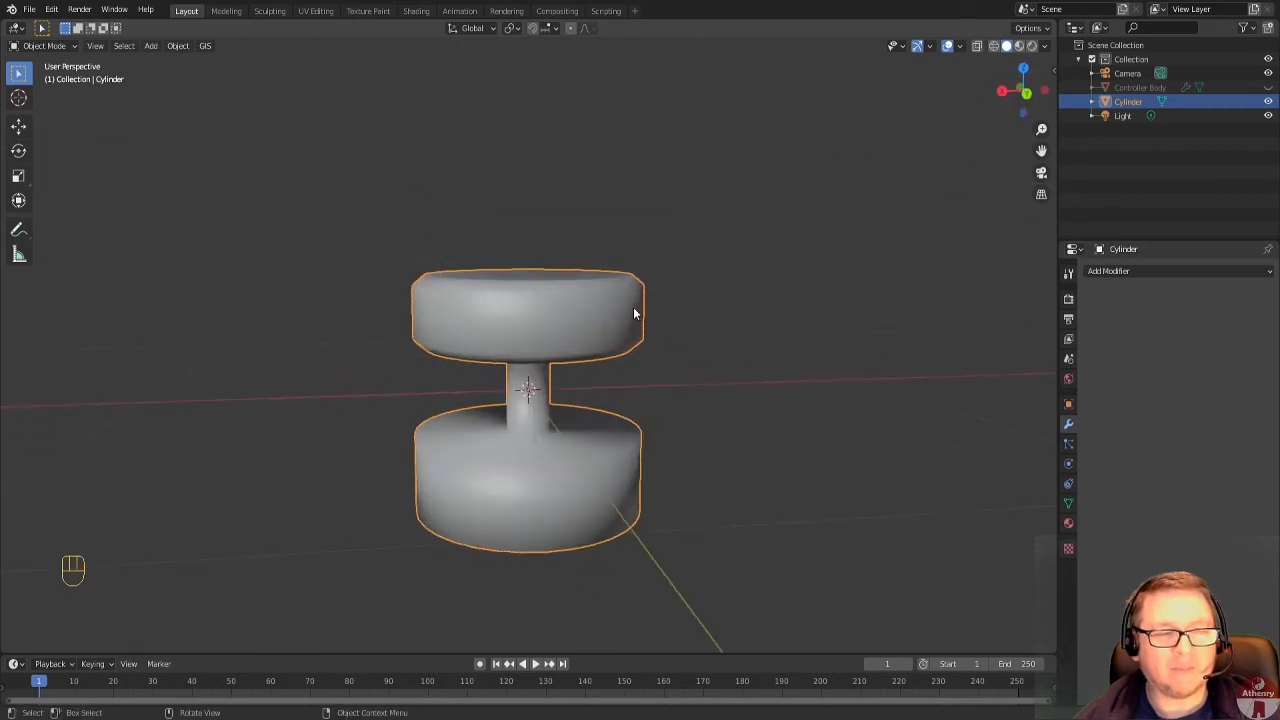
# Examine the smooth shading on the upper disc, the stem and the lower disc from above and below.
pyautogui.scroll(2, 618, 314)
pyautogui.moveTo(608, 324); pyautogui.dragTo(592, 372, button='middle')
pyautogui.moveTo(535, 420); pyautogui.dragTo(519, 350, button='middle')
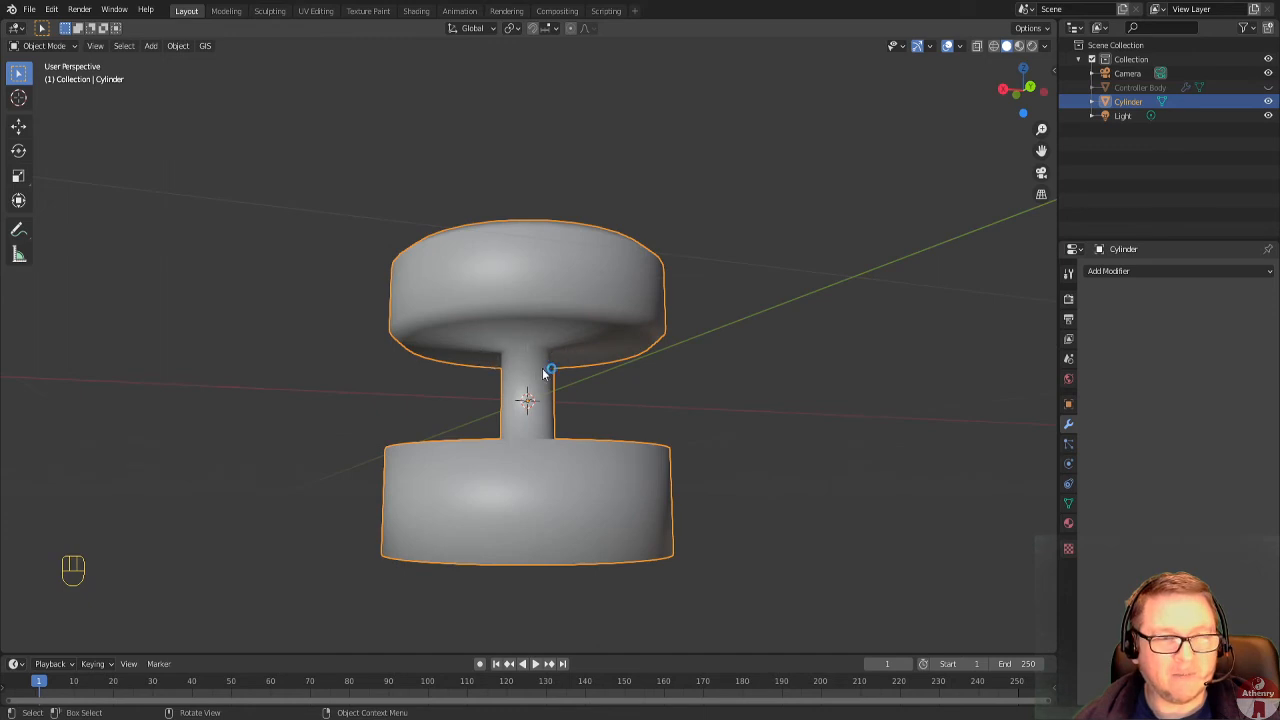
pyautogui.scroll(4, 543, 376)
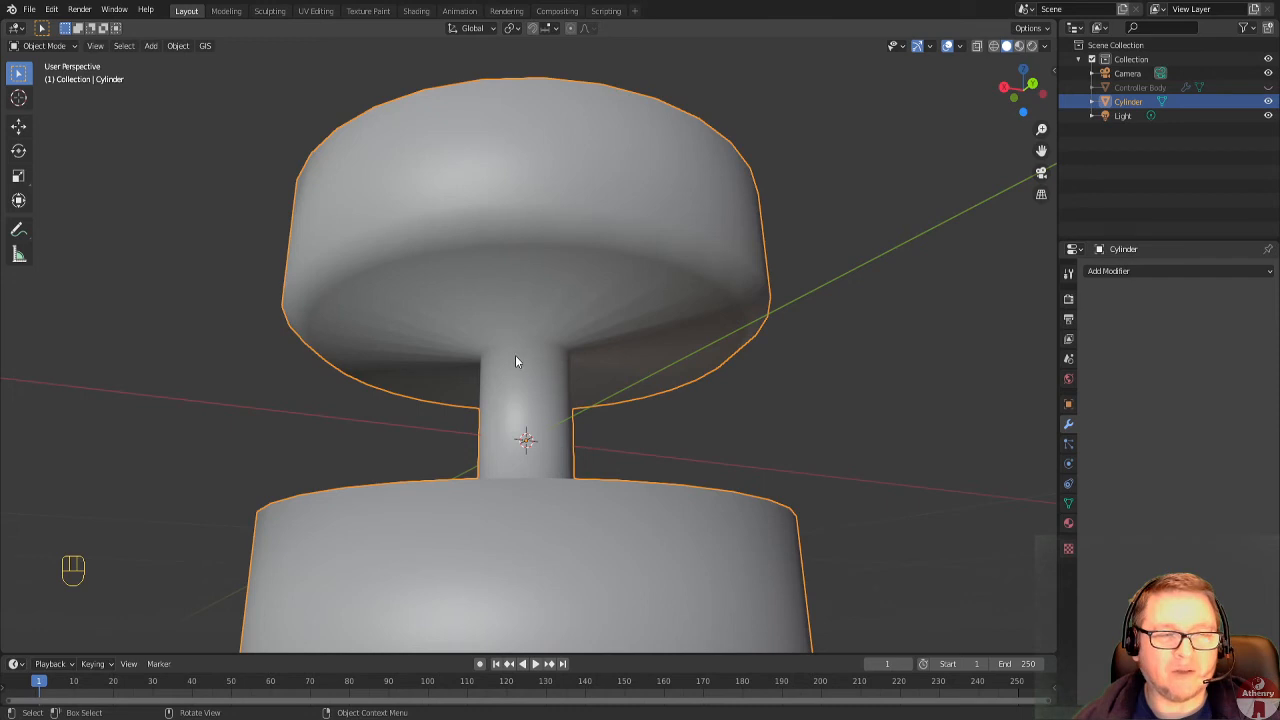
pyautogui.moveTo(551, 339); pyautogui.dragTo(578, 430, button='middle')
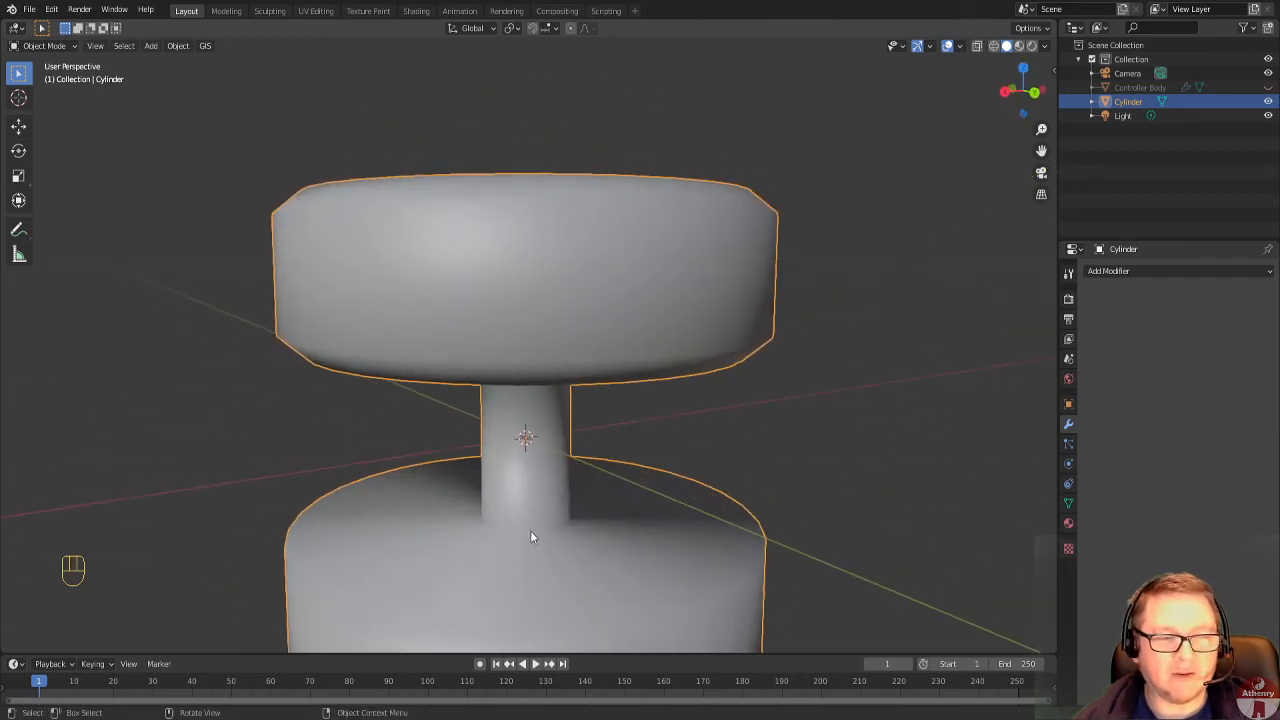
pyautogui.scroll(-5, 531, 510)
pyautogui.moveTo(534, 517); pyautogui.dragTo(461, 473, button='middle')
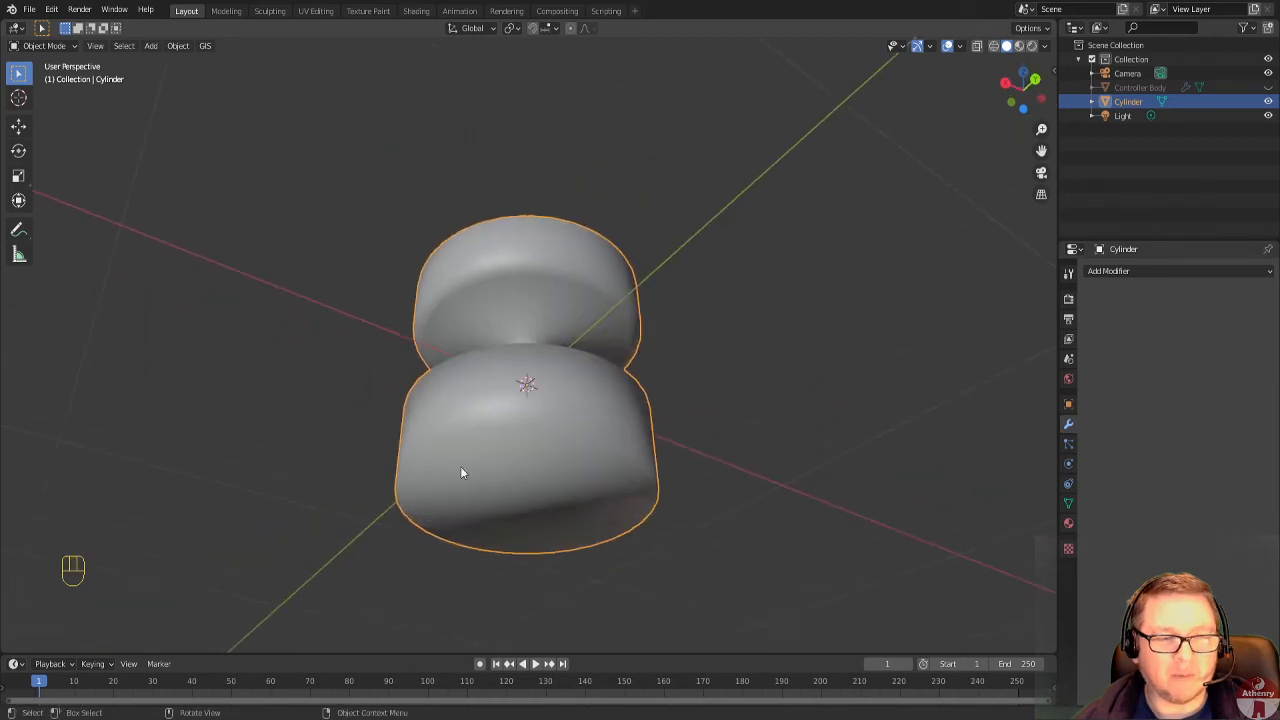
pyautogui.moveTo(608, 492)
pyautogui.mouseDown(button='middle')
pyautogui.moveTo(554, 503)
pyautogui.moveTo(557, 517)
pyautogui.moveTo(604, 510)
pyautogui.mouseUp(button='middle')
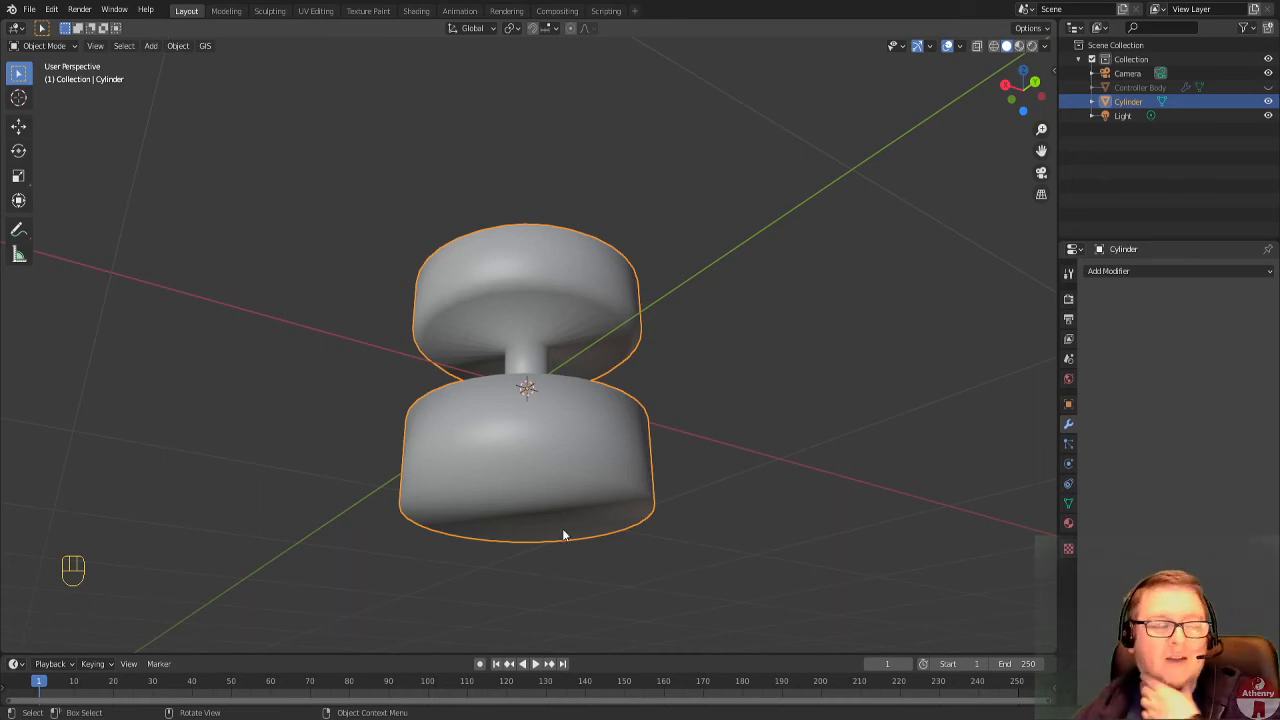
# Switch the cylinder to Edit Mode to work on the flat underside of its lower disc.
pyautogui.click(40, 46)
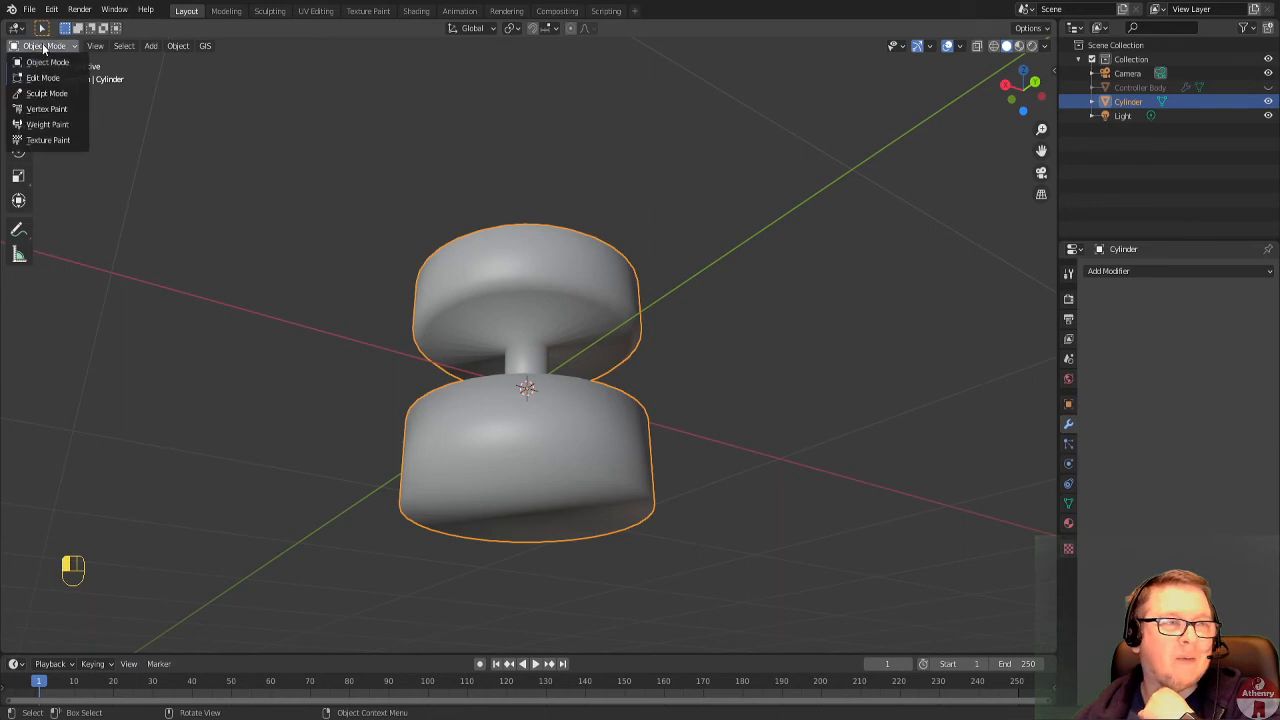
pyautogui.click(42, 72)
pyautogui.moveTo(371, 404); pyautogui.dragTo(560, 448, button='middle')
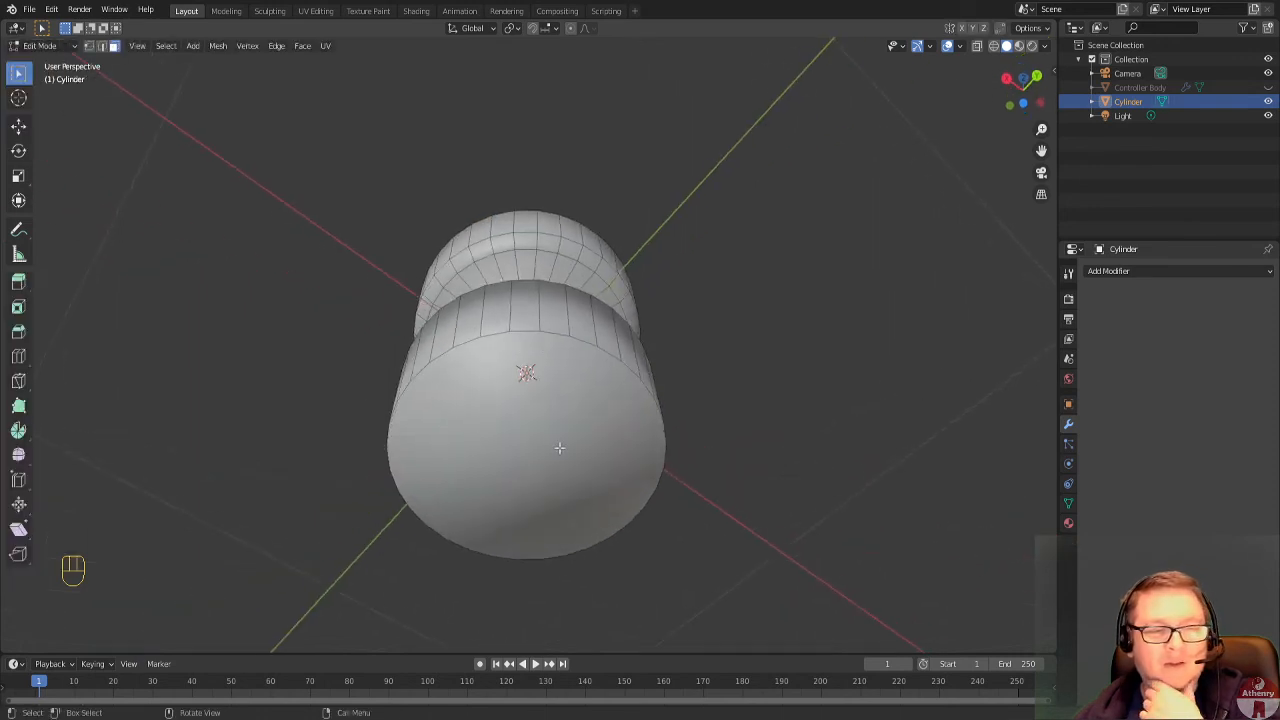
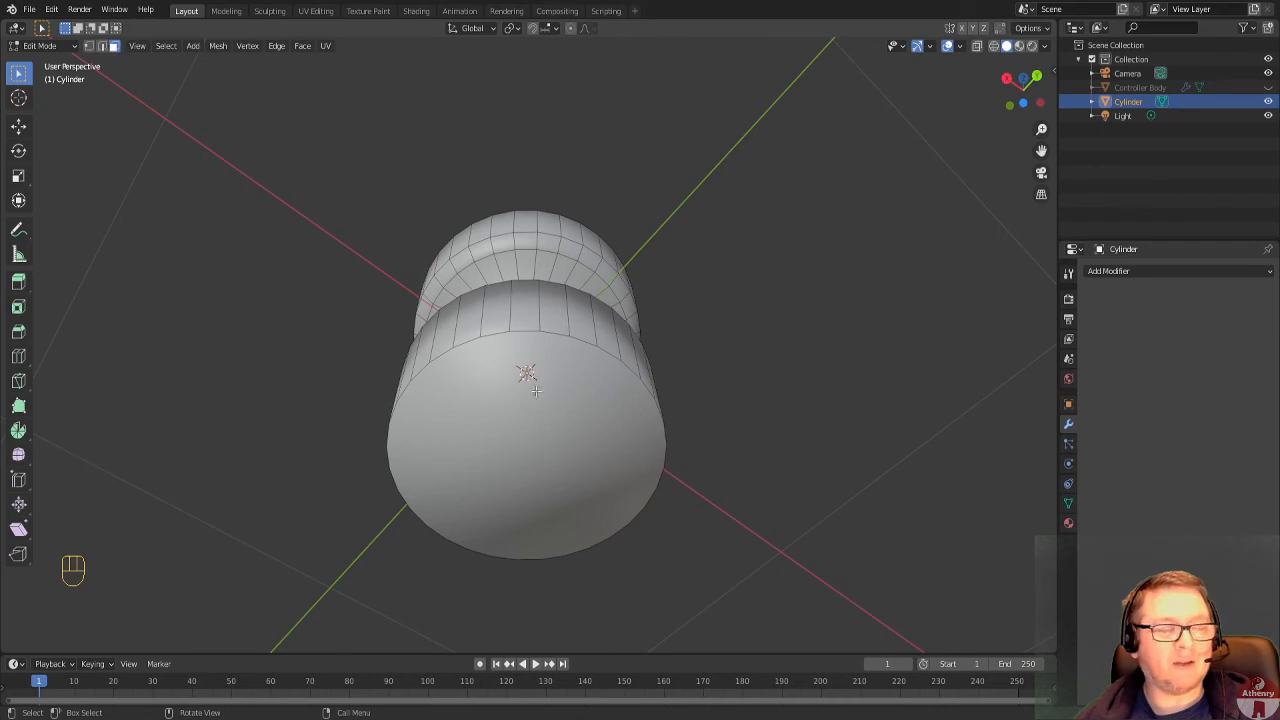
# Delete the flat bottom face of the lower disc and check the open part in Object Mode.
pyautogui.click(528, 421)
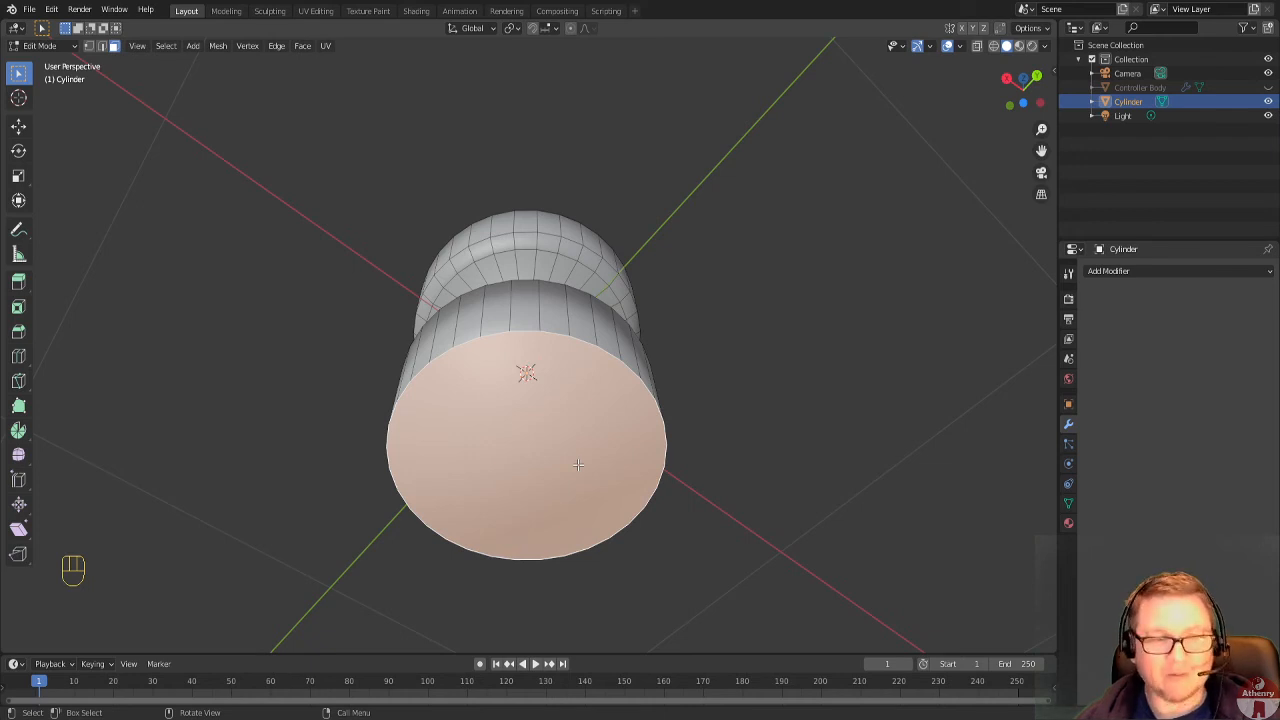
pyautogui.press('x')
pyautogui.click(555, 494)
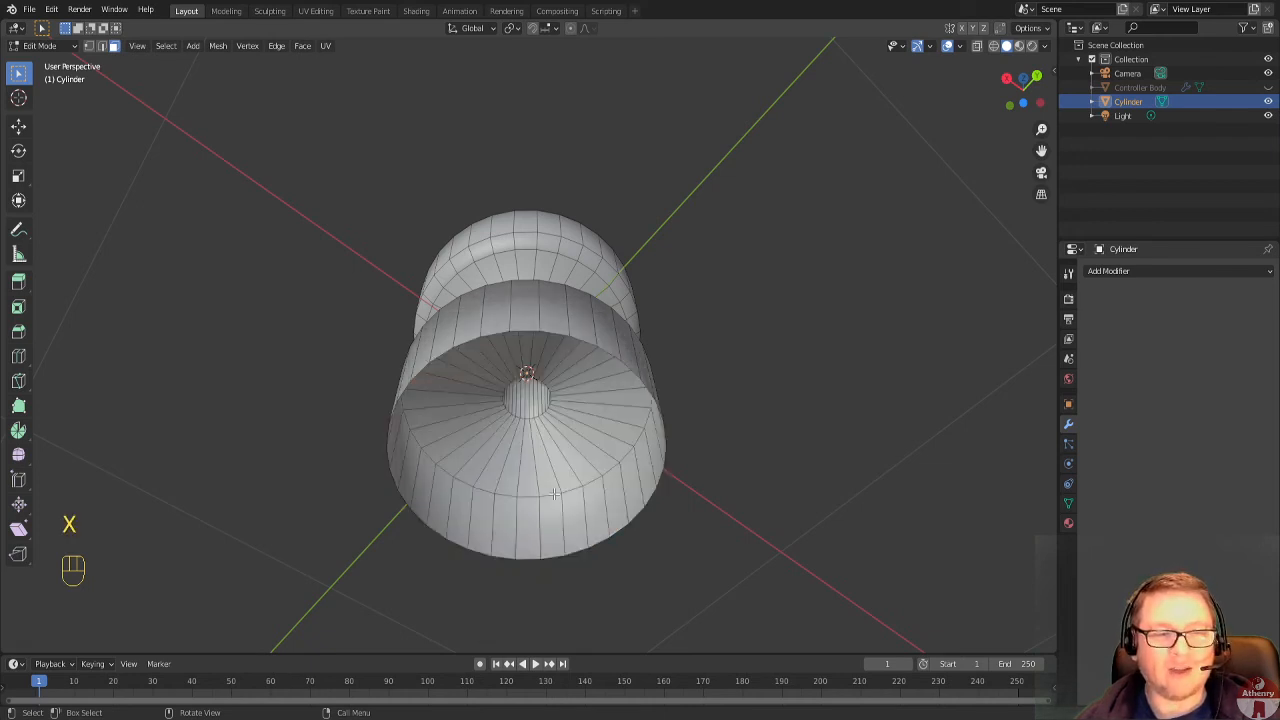
pyautogui.moveTo(580, 485); pyautogui.dragTo(636, 585, button='middle')
pyautogui.press('Tab')
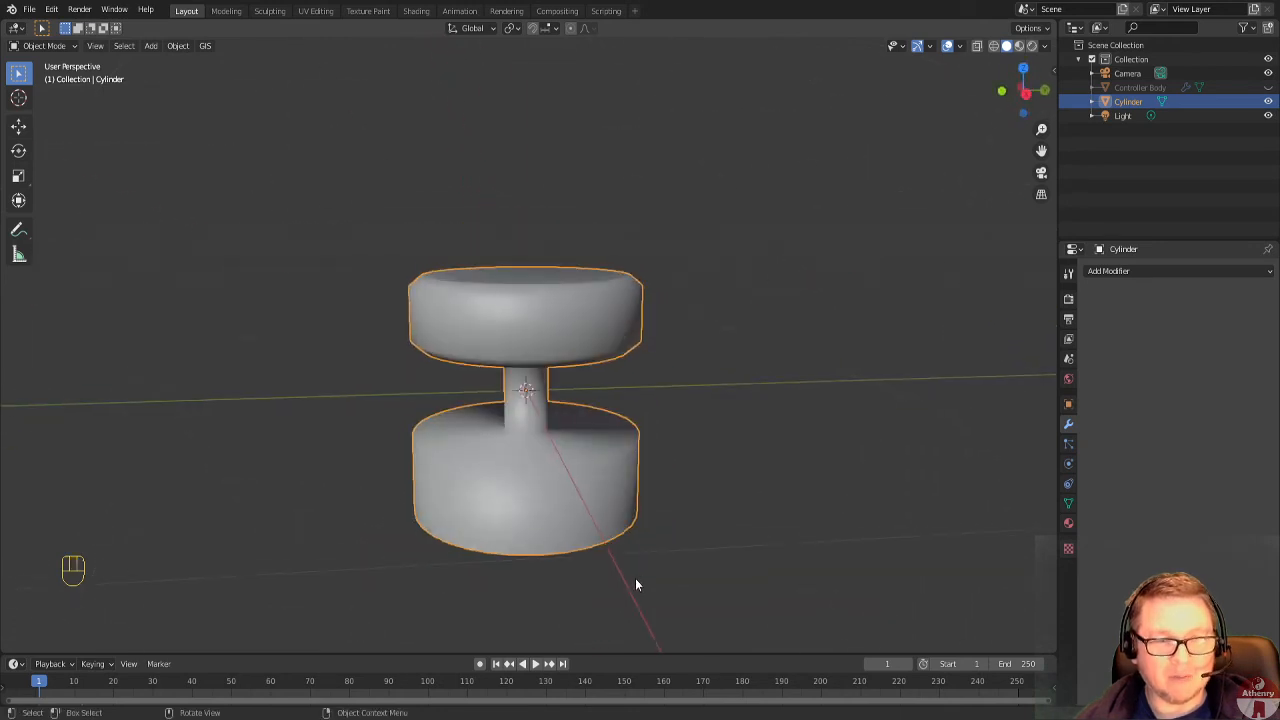
# In Edit Mode, add a loop cut on the lower disc's upper surface and slide it tight against the stem's base.
pyautogui.scroll(2, 573, 476)
pyautogui.press('Tab')
pyautogui.scroll(4, 545, 508)
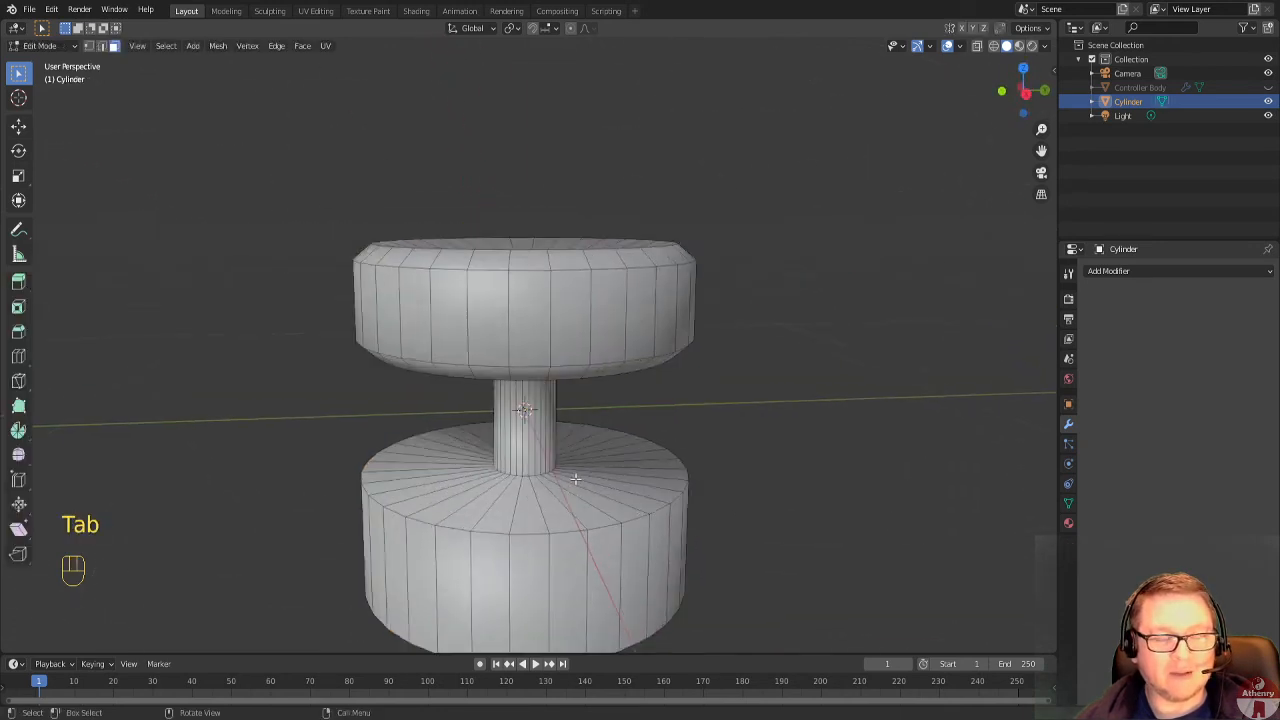
pyautogui.keyDown('shift'); pyautogui.moveTo(545, 508); pyautogui.dragTo(548, 425, button='middle'); pyautogui.keyUp('shift')
pyautogui.scroll(4, 445, 514)
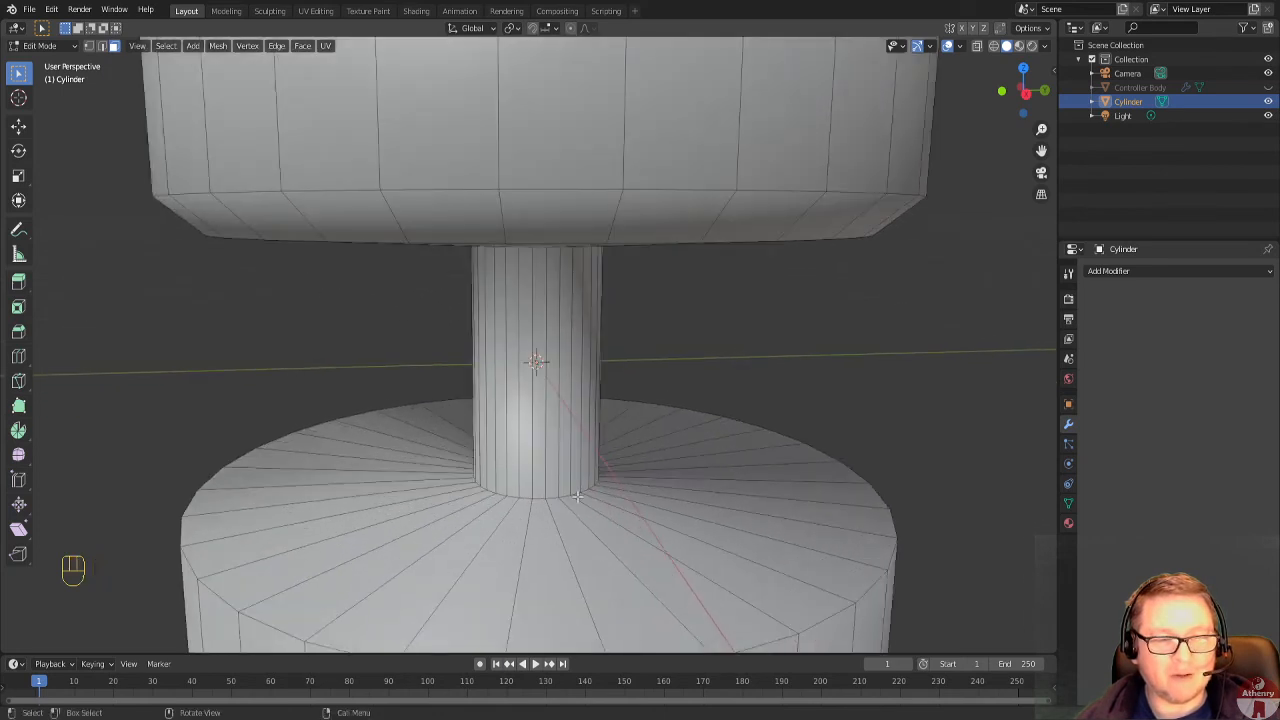
pyautogui.press('ctrl')
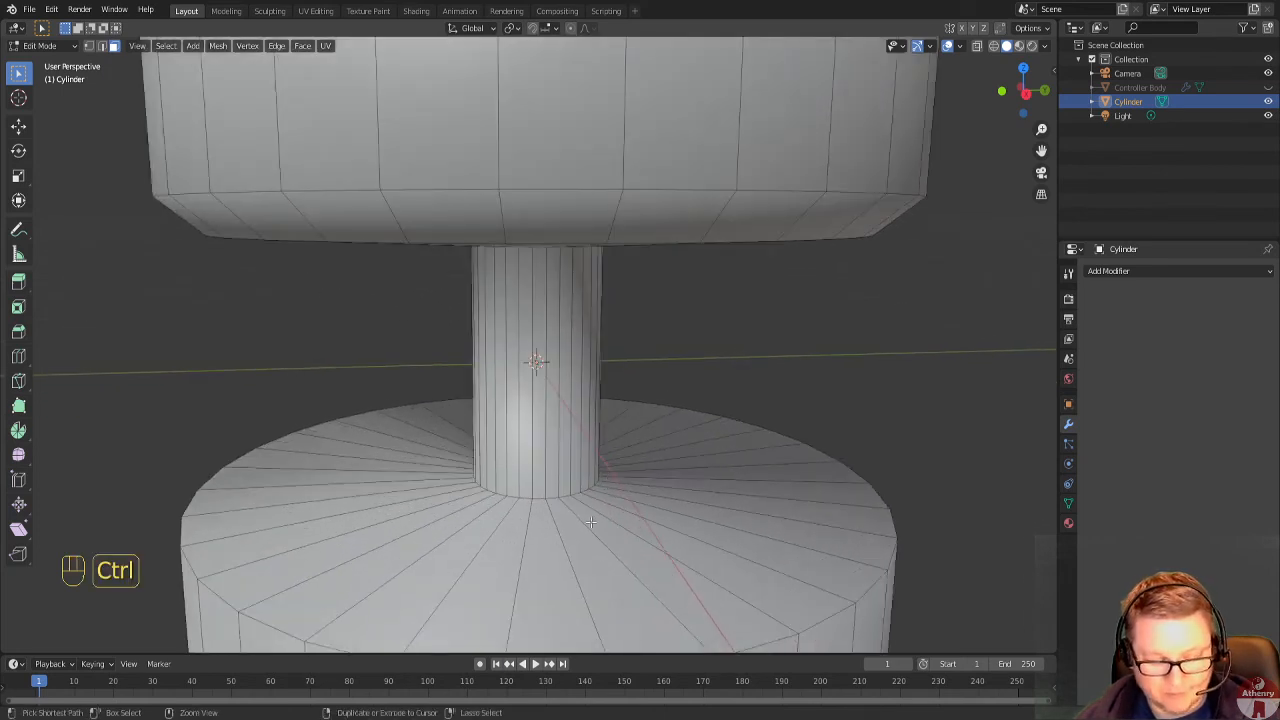
pyautogui.hotkey('ctrl', 'r')
pyautogui.click(588, 519)
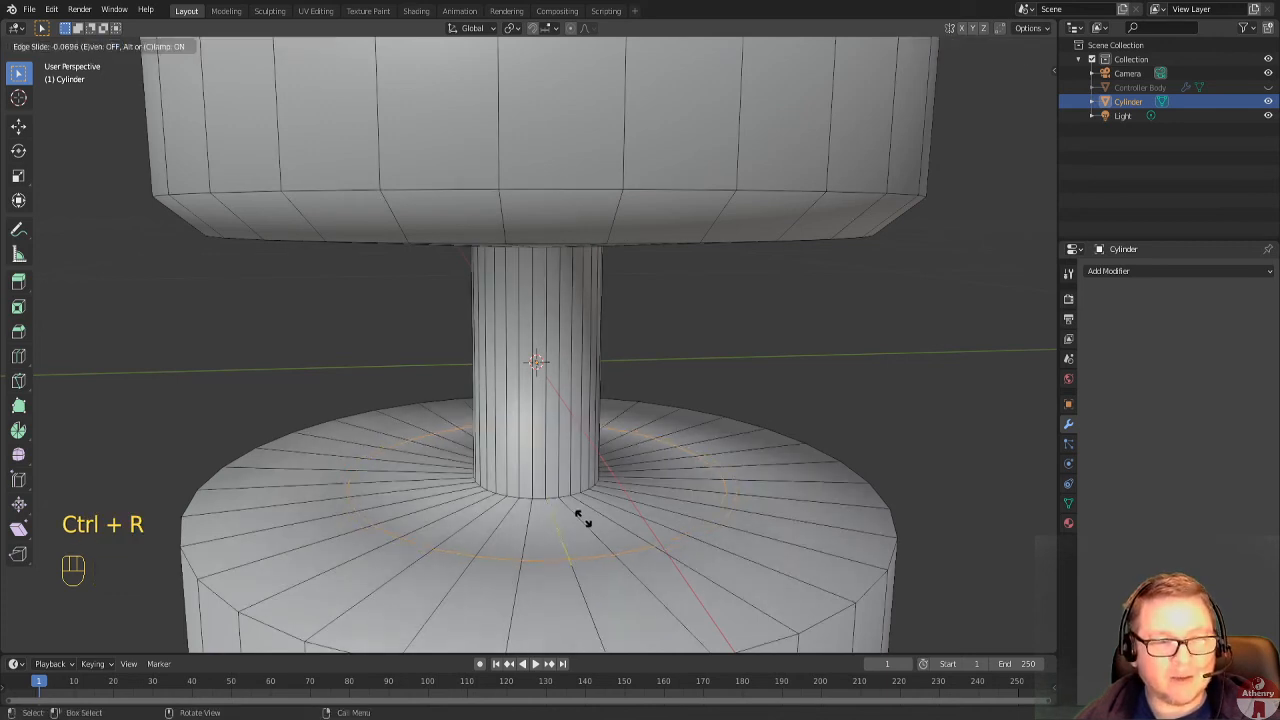
pyautogui.click(490, 470)
# Add a loop cut on the upper disc's underside, slid tight against the stem, and check the shading at both joints in Object Mode.
pyautogui.moveTo(584, 558); pyautogui.dragTo(577, 513, button='middle')
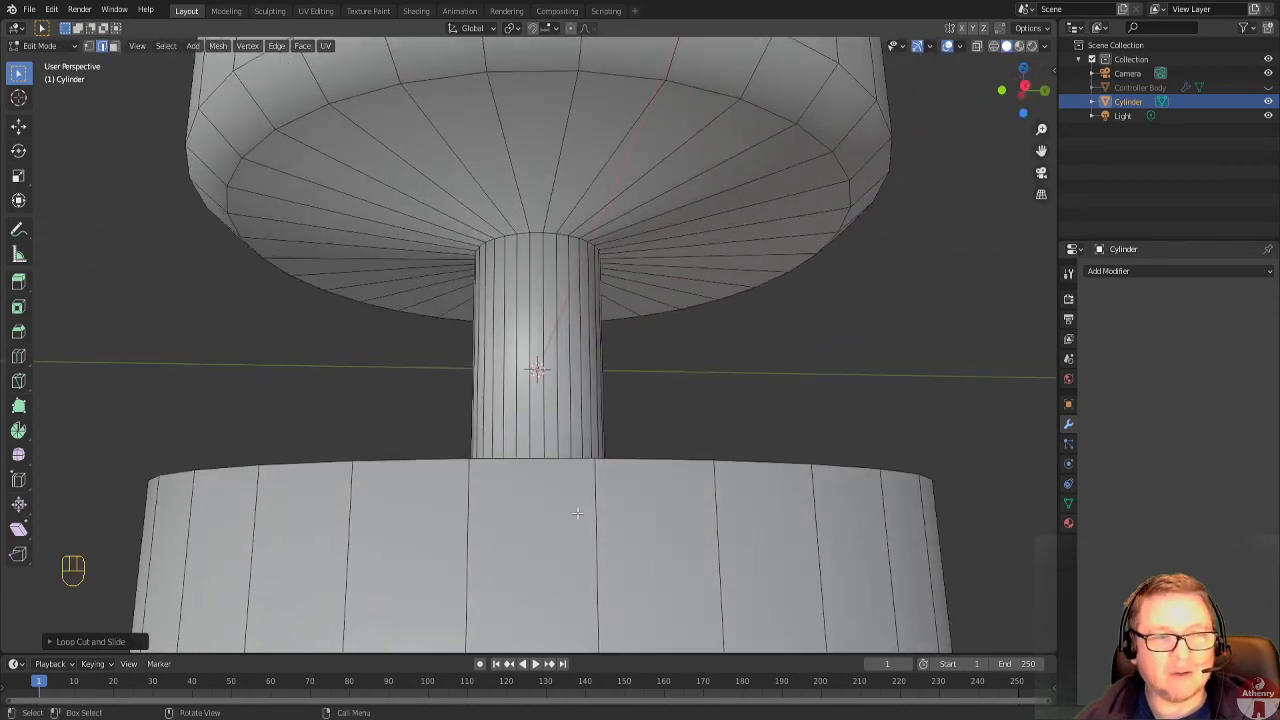
pyautogui.hotkey('ctrl', 'r')
pyautogui.click(604, 188)
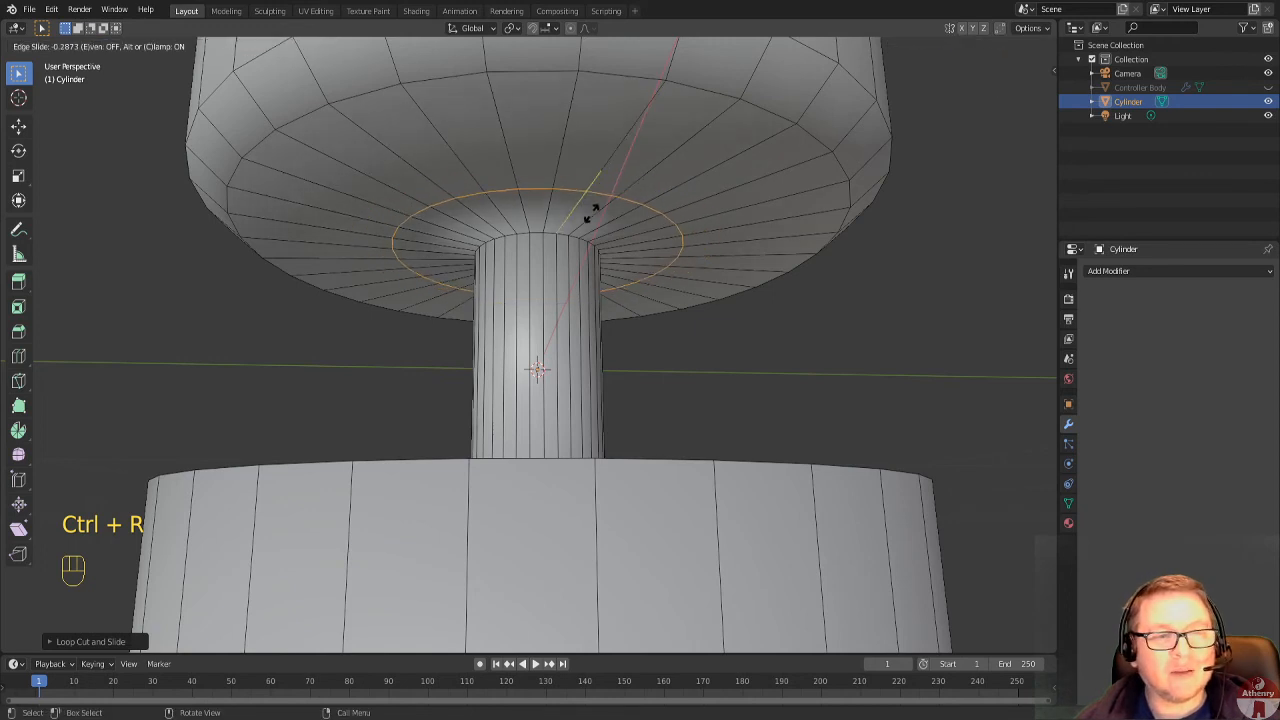
pyautogui.click(561, 260)
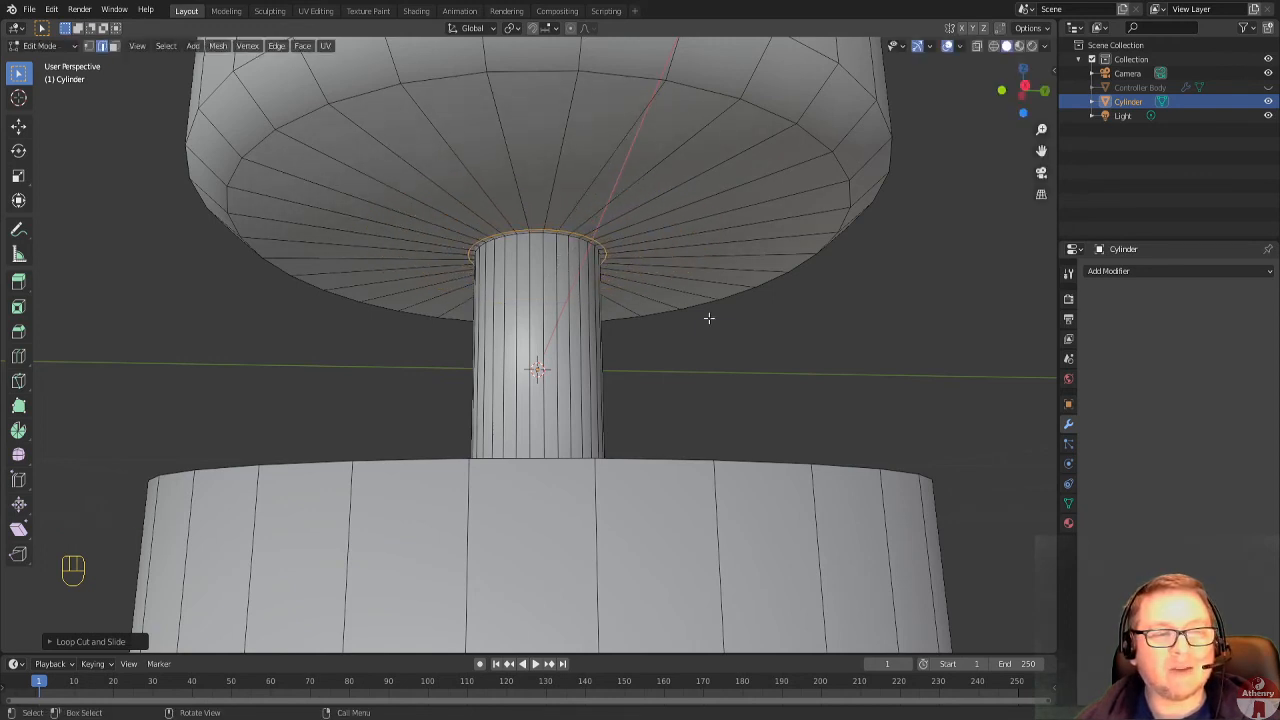
pyautogui.press('Tab')
pyautogui.moveTo(702, 322); pyautogui.dragTo(702, 365, button='middle')
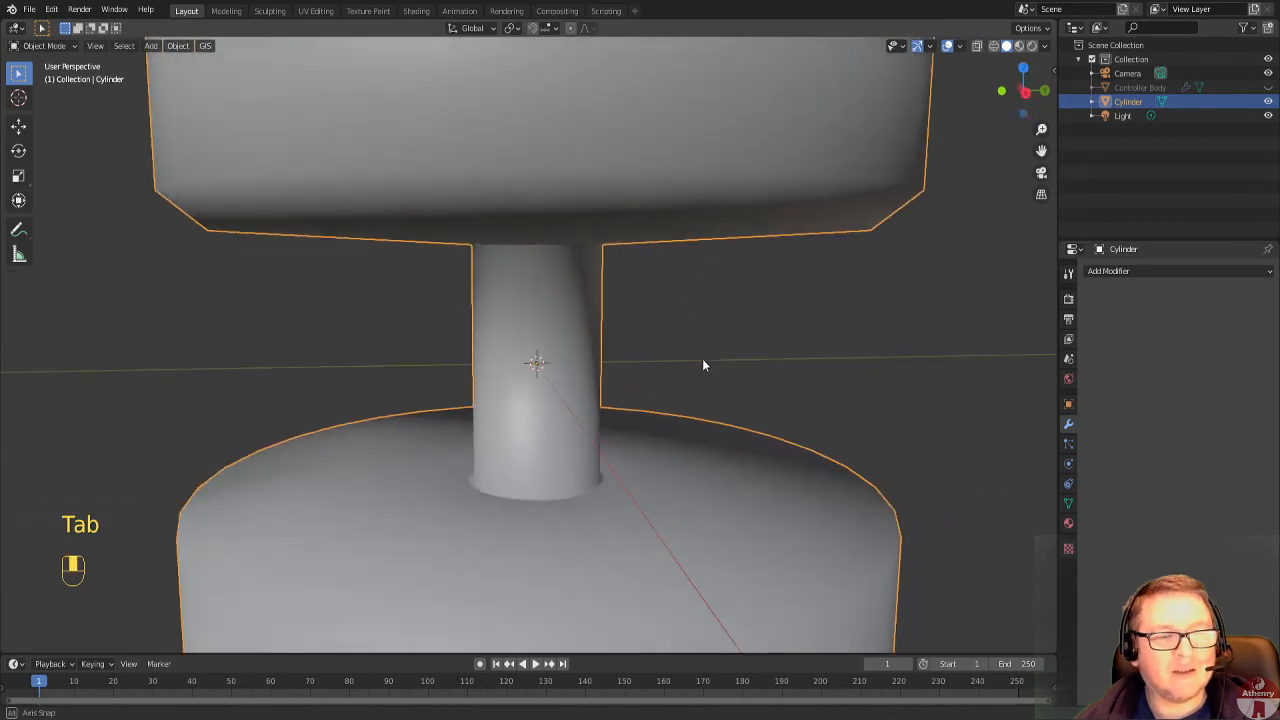
pyautogui.moveTo(548, 484); pyautogui.dragTo(571, 403, button='middle')
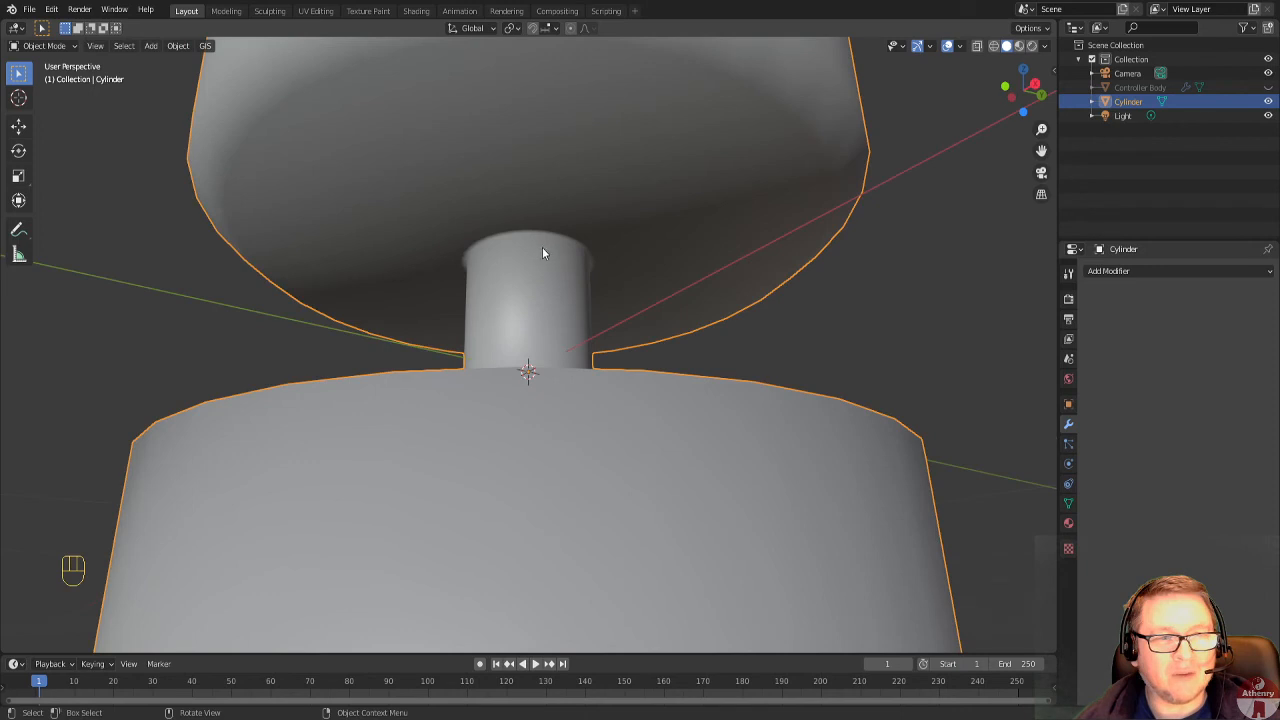
pyautogui.moveTo(542, 253); pyautogui.dragTo(478, 330, button='middle')
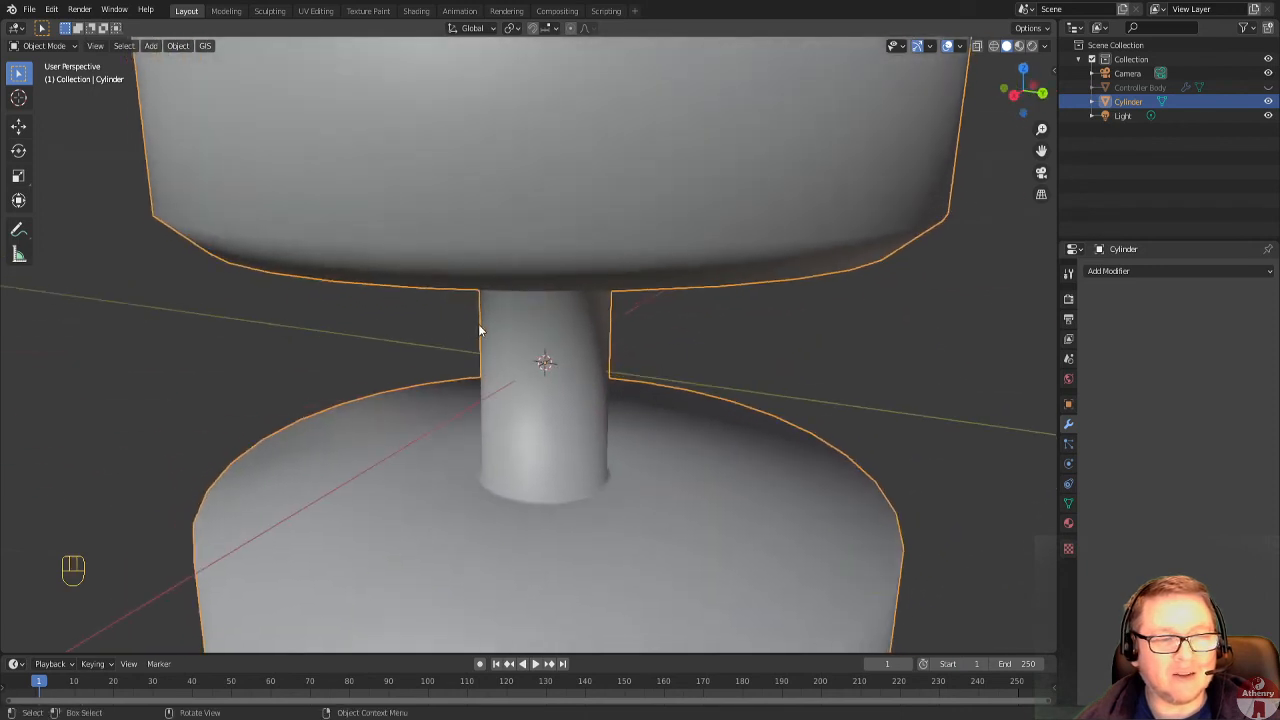
pyautogui.scroll(-3, 479, 330)
pyautogui.scroll(-3, 540, 528)
# Scale the lower disc's bottom edge loop outward from the right orthographic view, flaring the disc into a wide cone.
pyautogui.press('Tab')
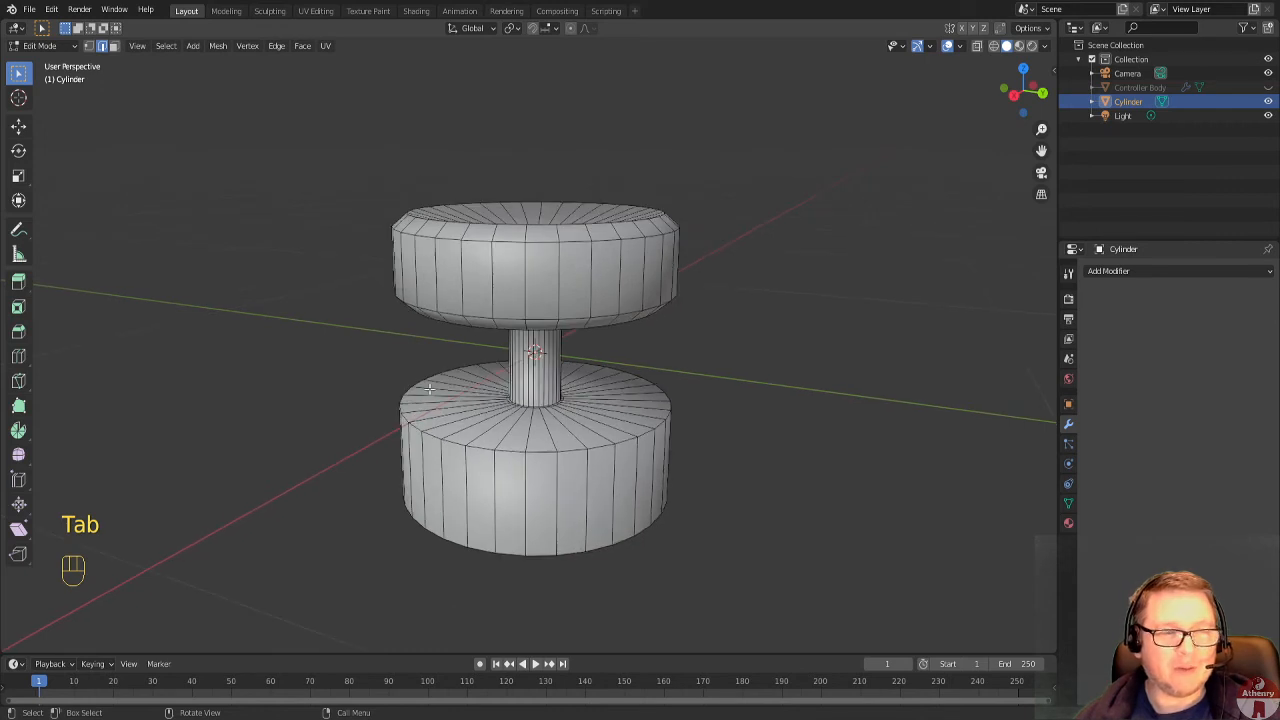
pyautogui.click(1014, 95)
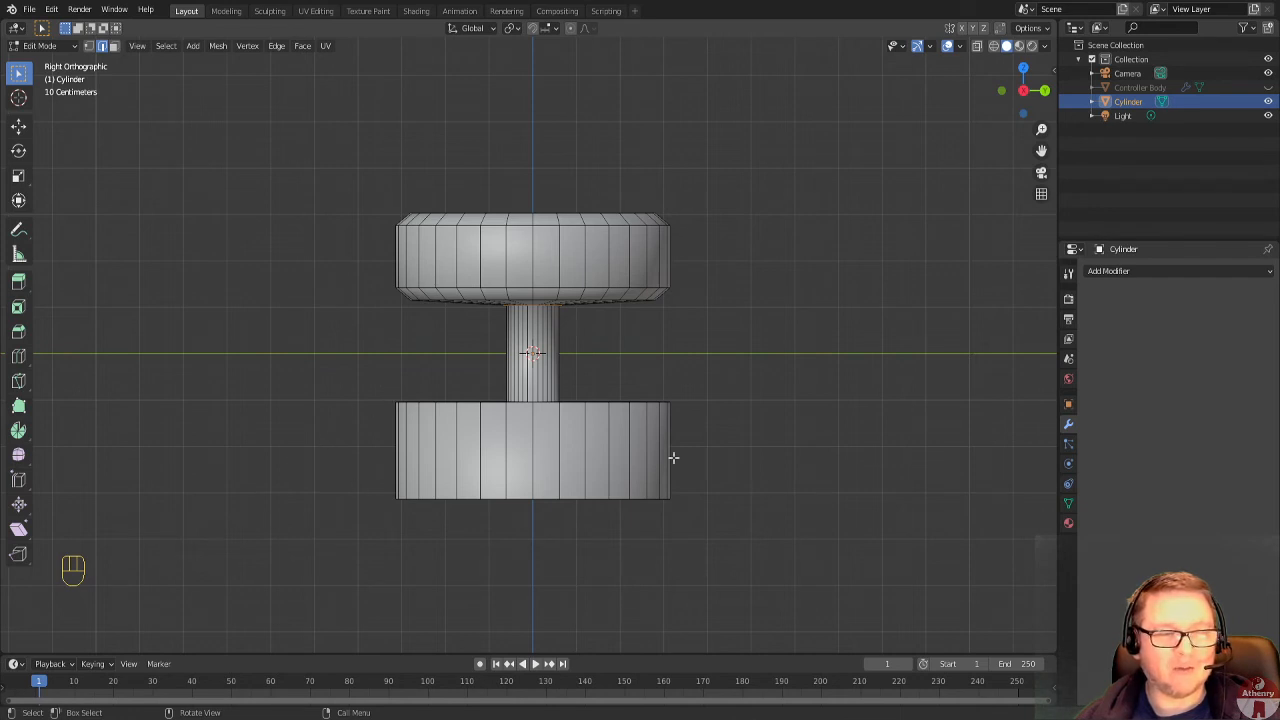
pyautogui.keyDown('alt'); pyautogui.click(527, 497); pyautogui.keyUp('alt')
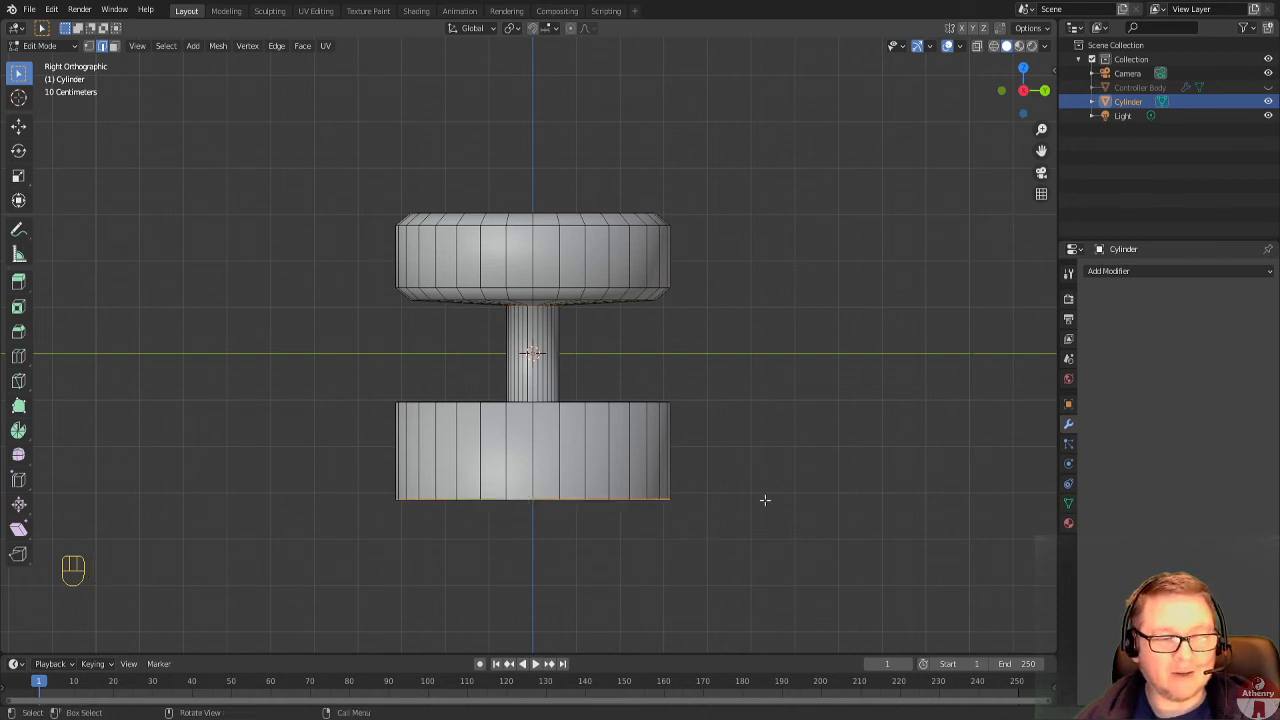
pyautogui.press('s')
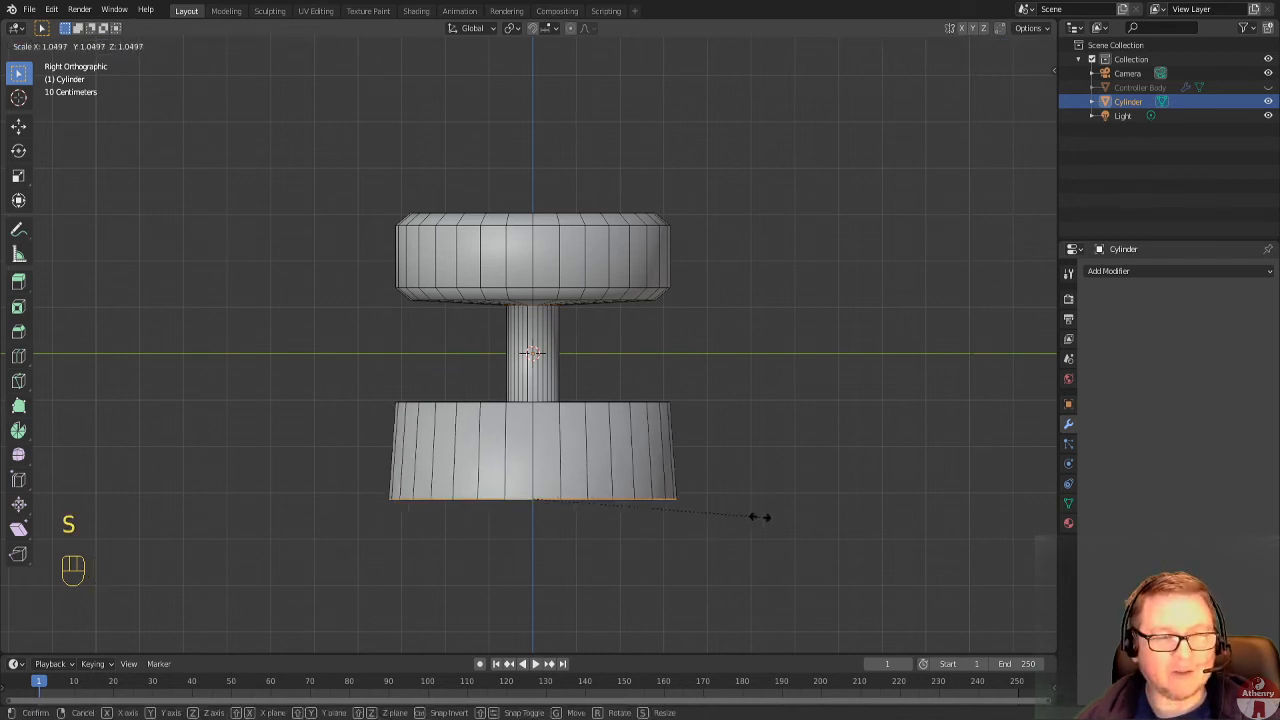
pyautogui.click(914, 510)
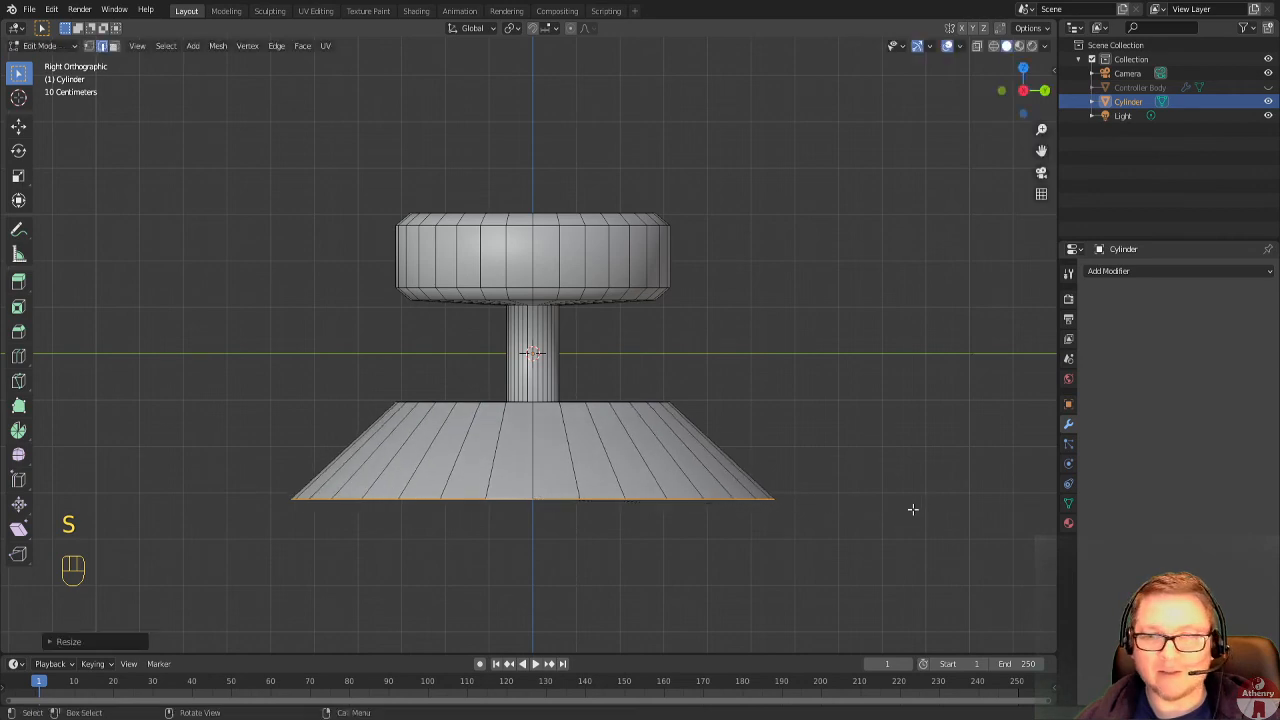
pyautogui.moveTo(913, 510); pyautogui.dragTo(871, 477, button='middle')
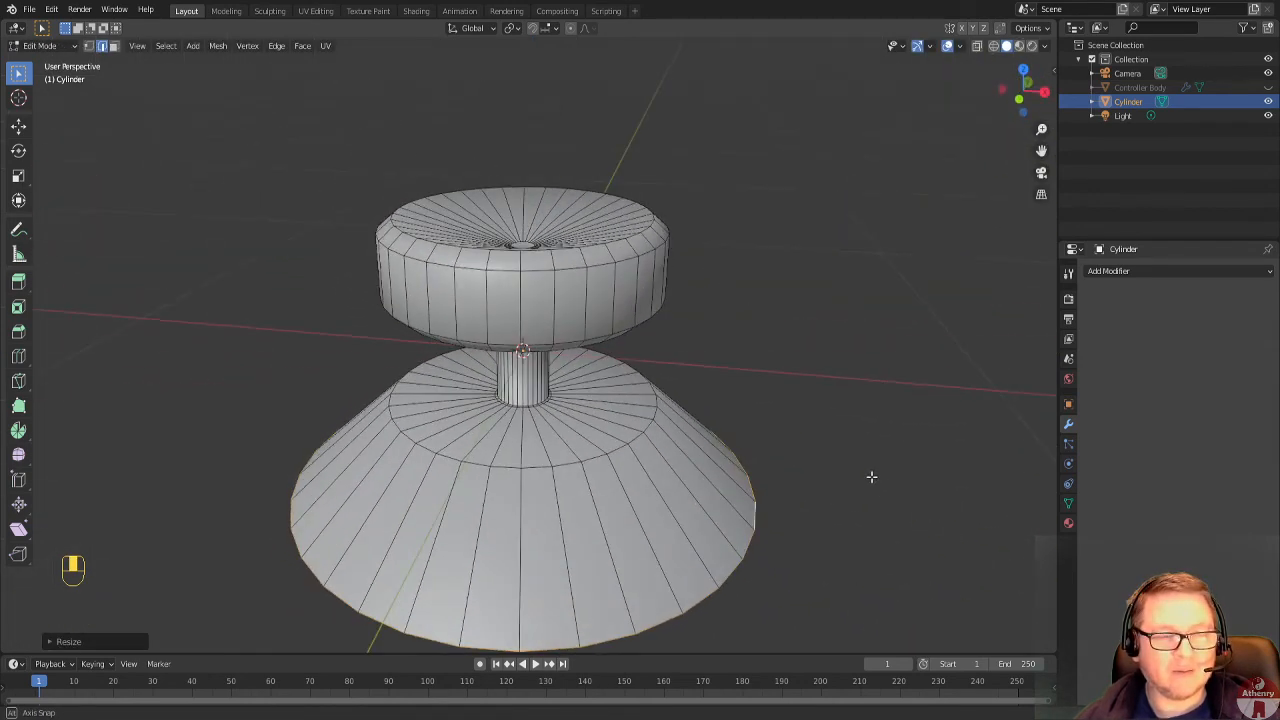
# Add a loop cut on the flared base's flat upper surface and slide it outward to just inside the rim.
pyautogui.scroll(2, 867, 477)
pyautogui.moveTo(595, 460); pyautogui.dragTo(540, 420, button='middle')
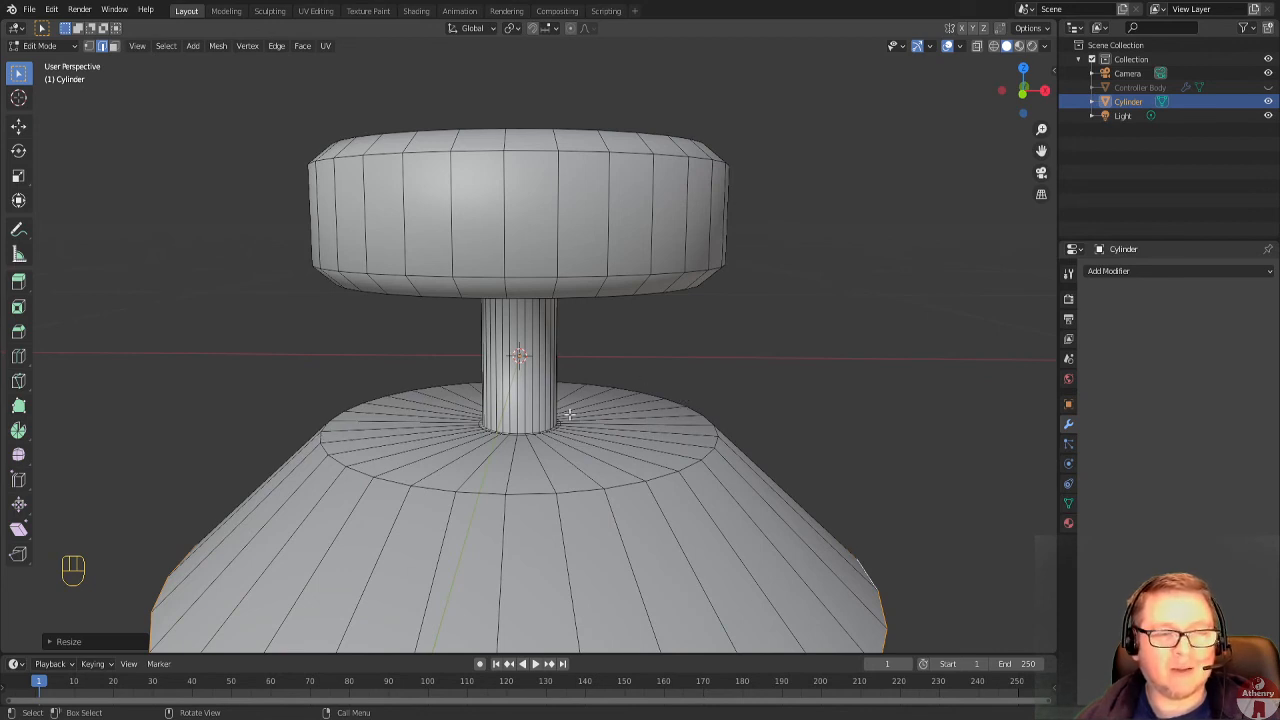
pyautogui.scroll(1, 540, 442)
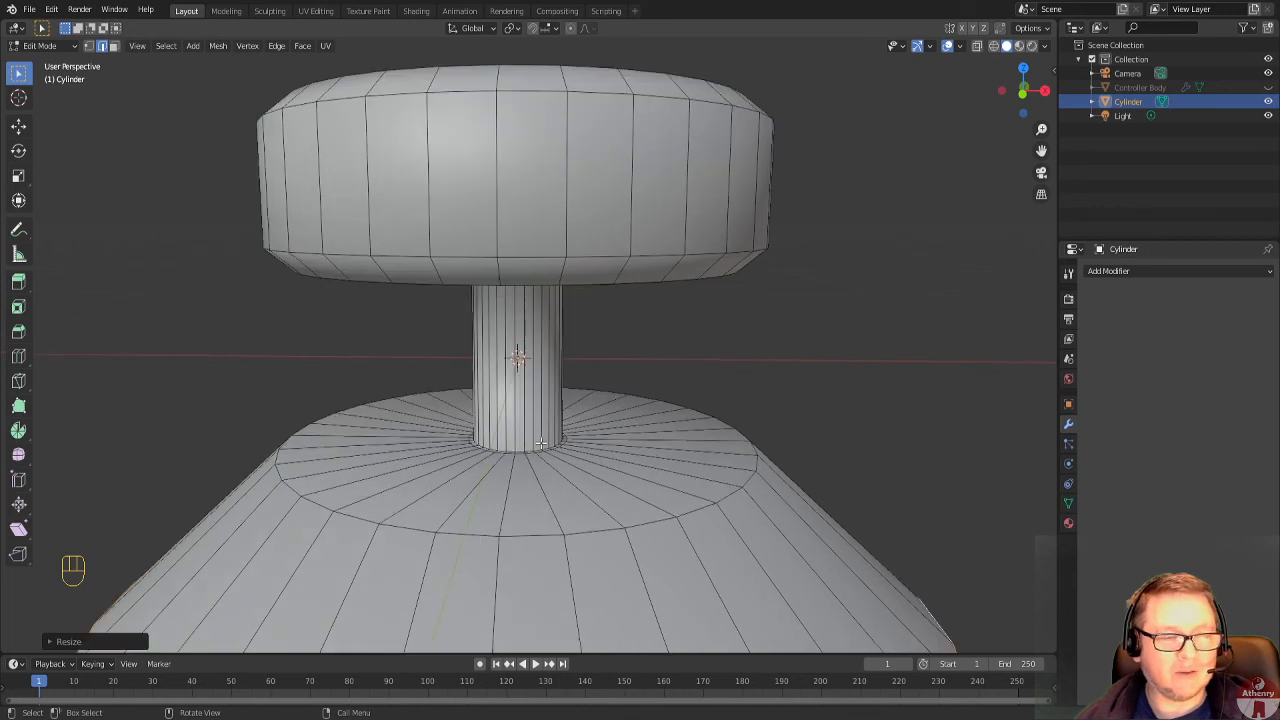
pyautogui.scroll(-1, 540, 442)
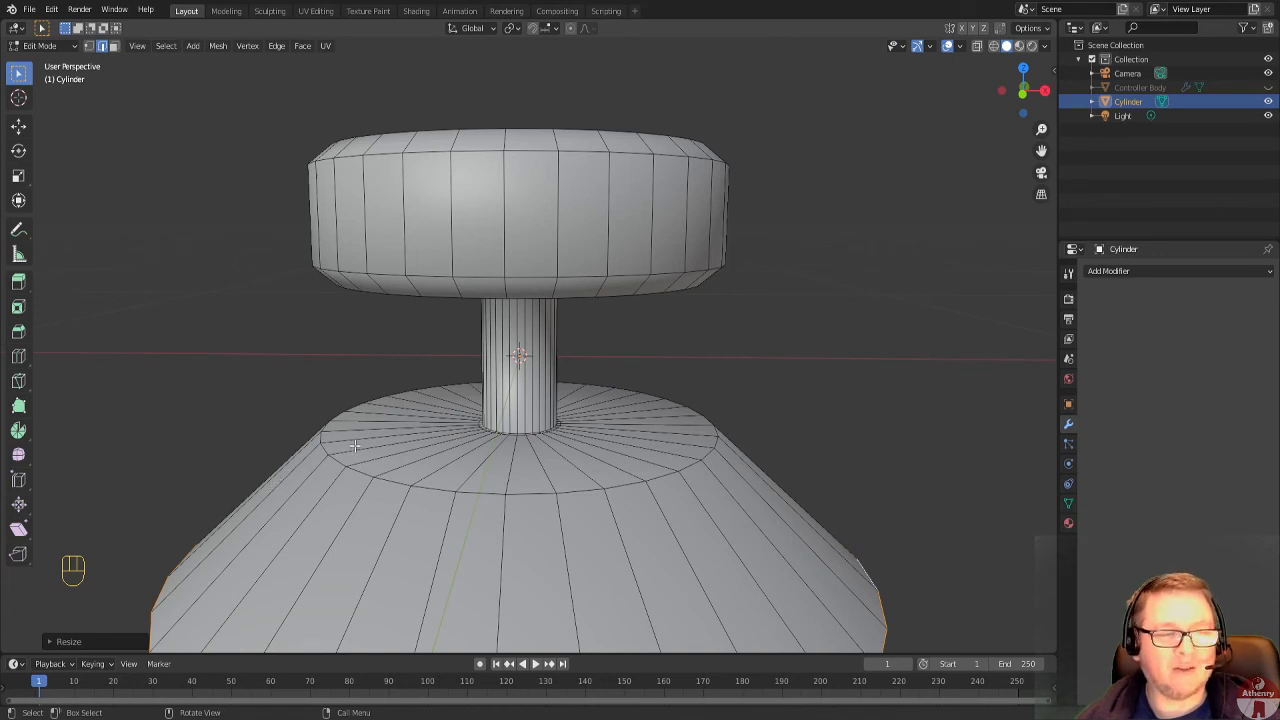
pyautogui.hotkey('ctrl', 'r')
pyautogui.click(490, 440)
pyautogui.moveTo(490, 440); pyautogui.dragTo(448, 446)
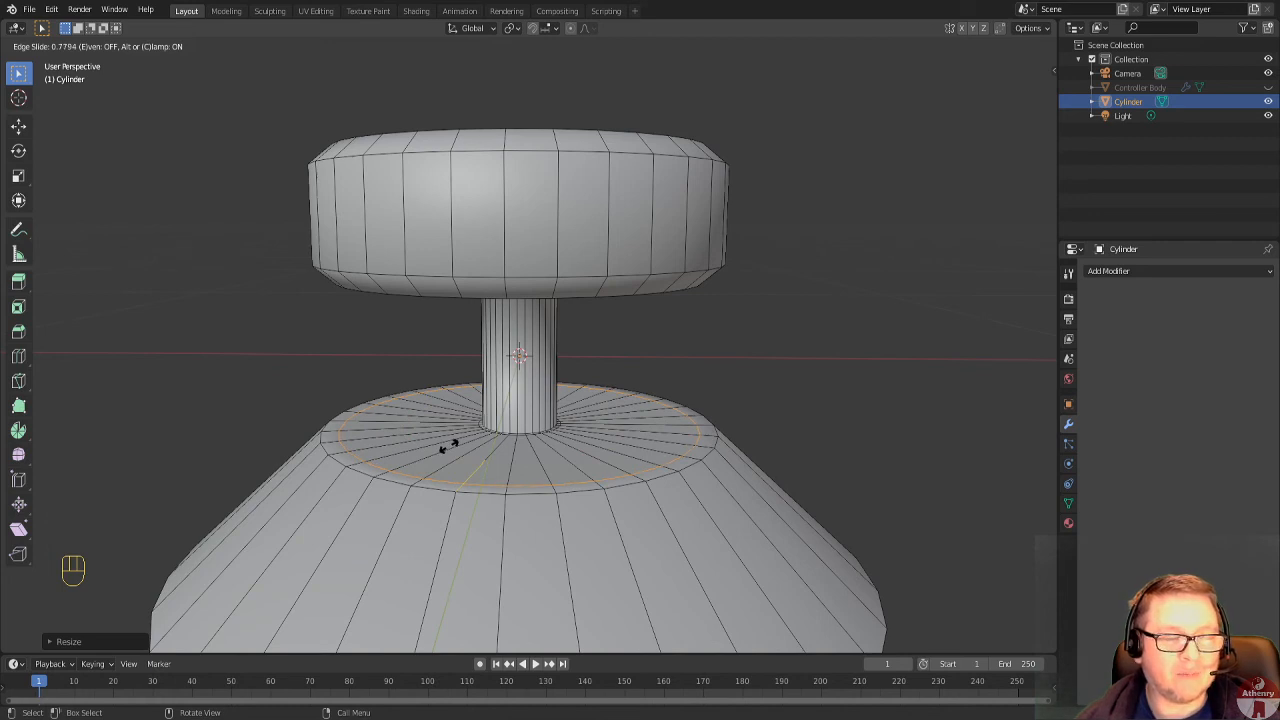
pyautogui.click(449, 446)
pyautogui.scroll(2, 466, 452)
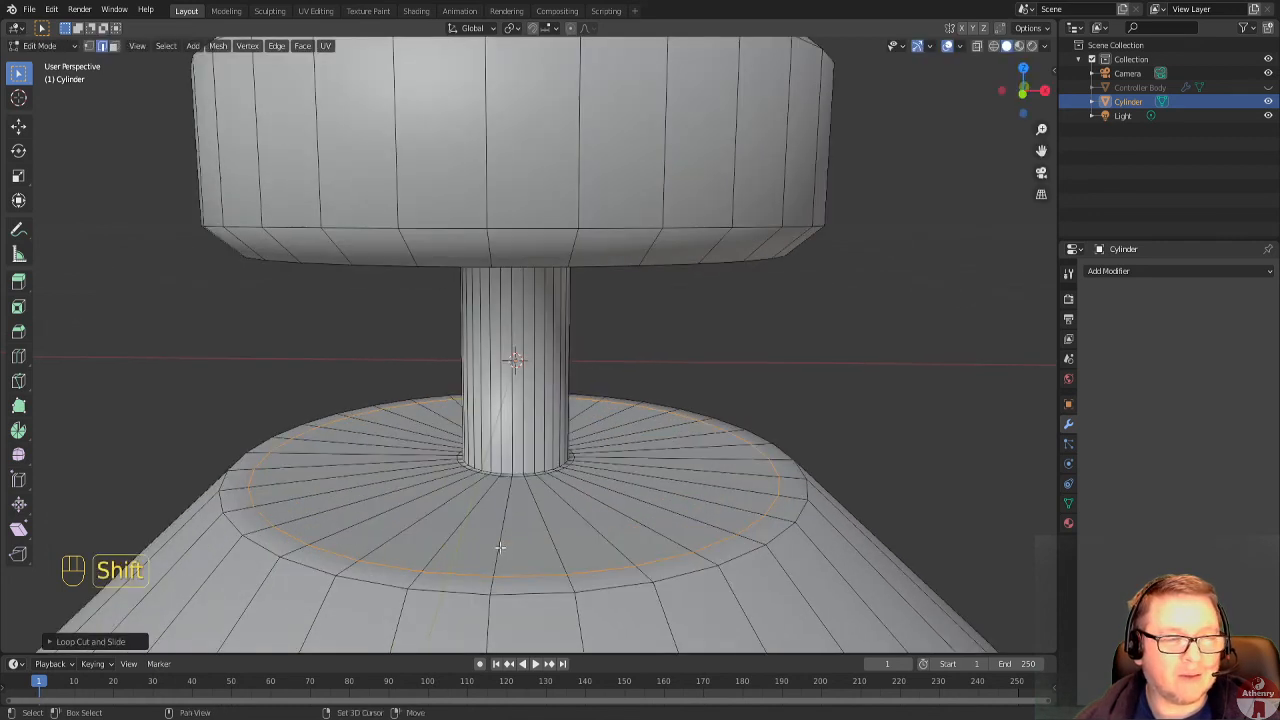
# Add a second loop cut right beside the rim loop and move it down about 0.05 m along Z to form a recess.
pyautogui.keyDown('ctrl'); pyautogui.moveTo(503, 546); pyautogui.dragTo(427, 485, button='middle'); pyautogui.keyUp('ctrl')
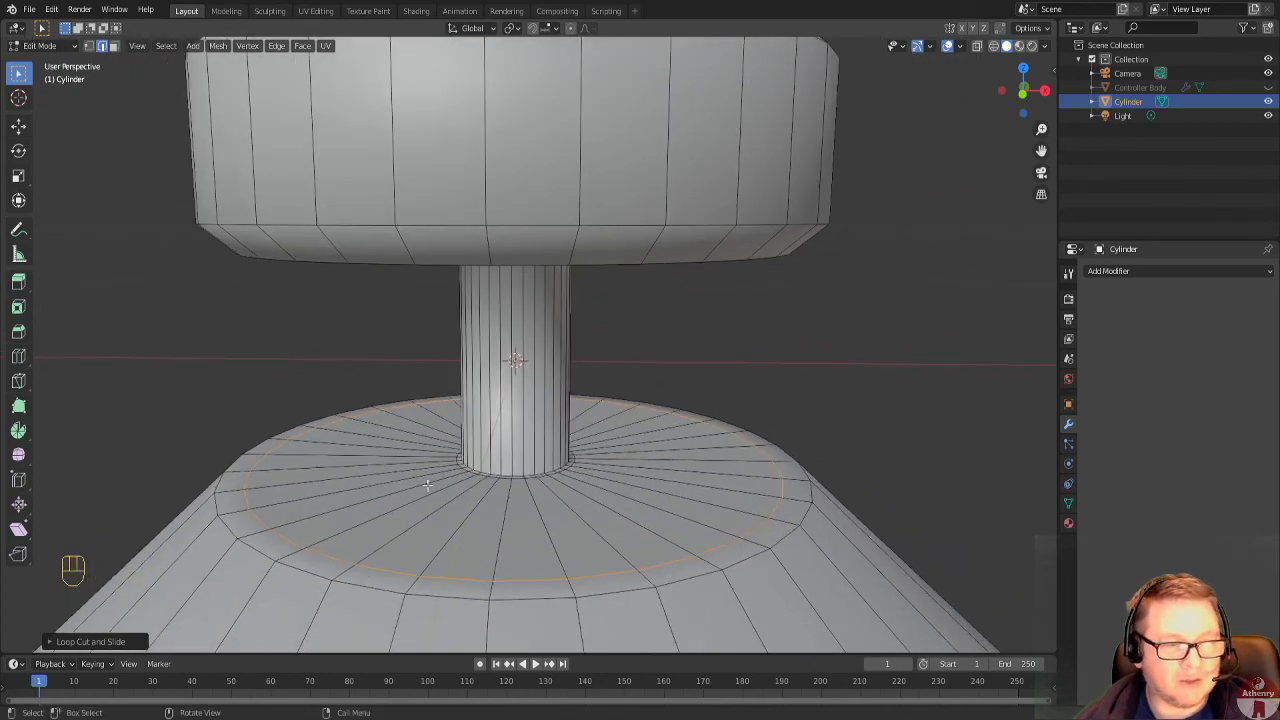
pyautogui.hotkey('ctrl', 'r')
pyautogui.click(435, 486)
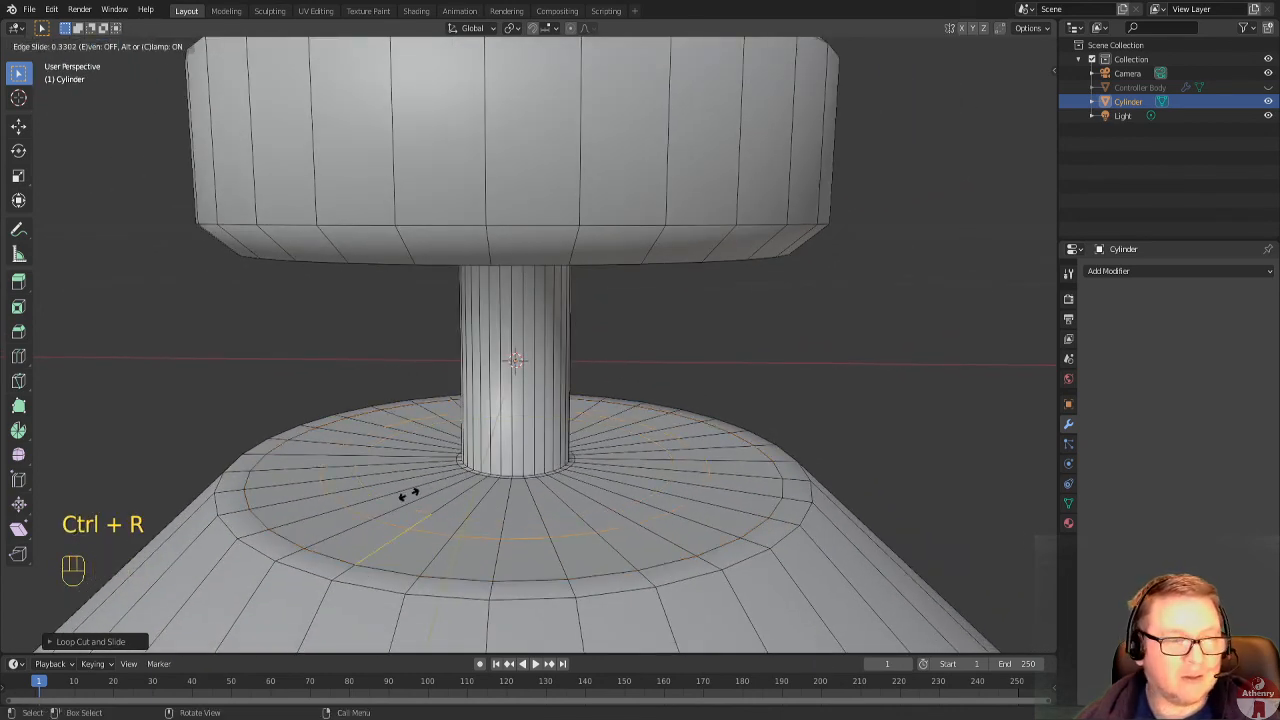
pyautogui.click(351, 513)
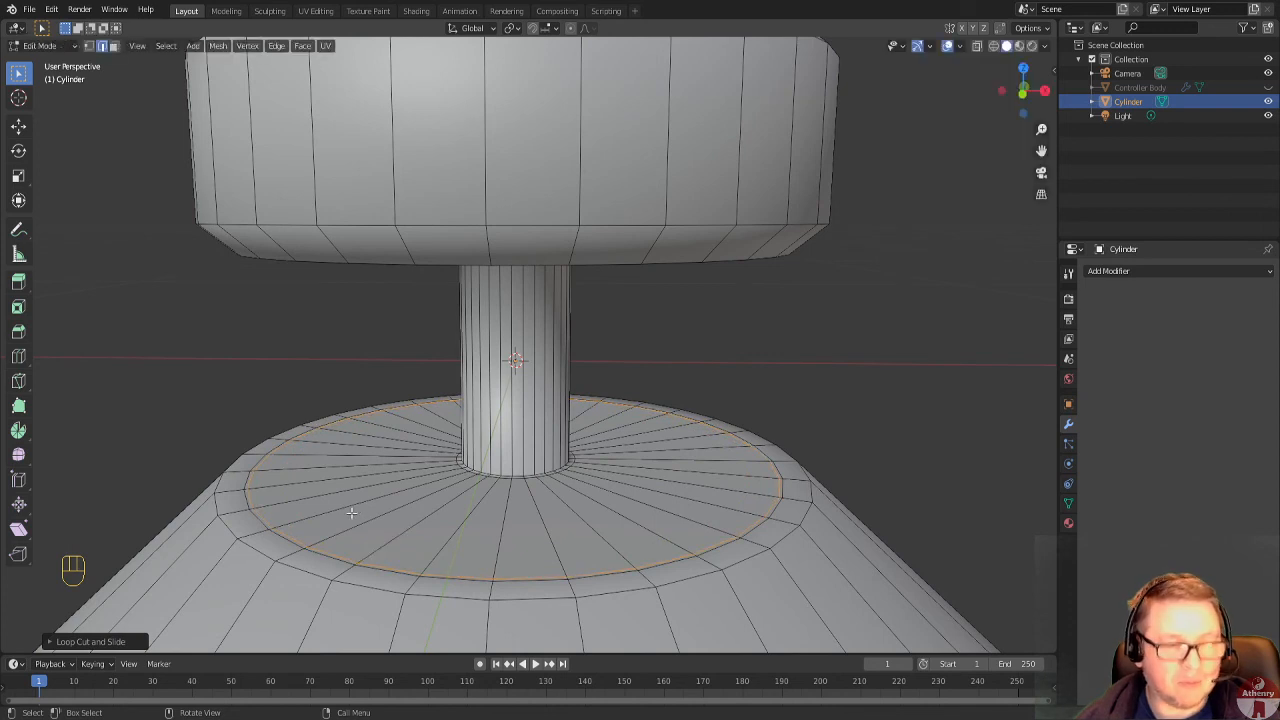
pyautogui.press('g')
pyautogui.press('z')
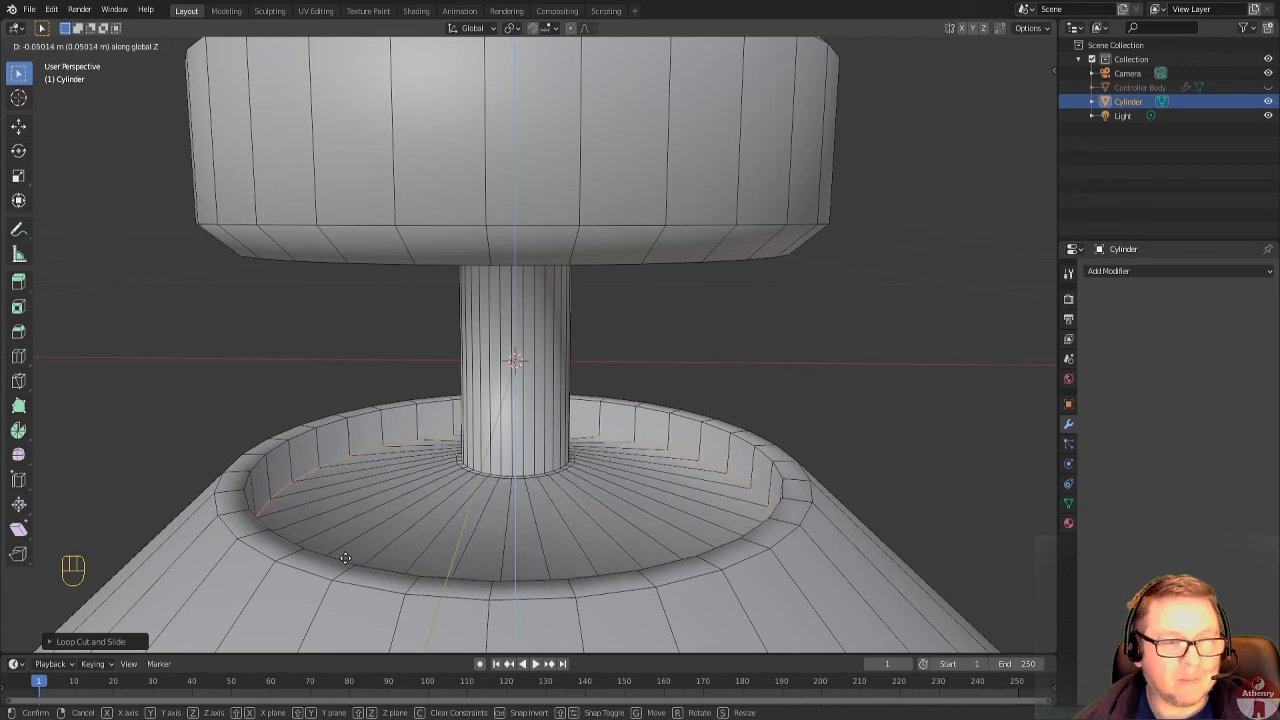
pyautogui.click(345, 563)
# Examine the recessed base, stem and upper disc in Object Mode from several angles.
pyautogui.scroll(-3, 559, 538)
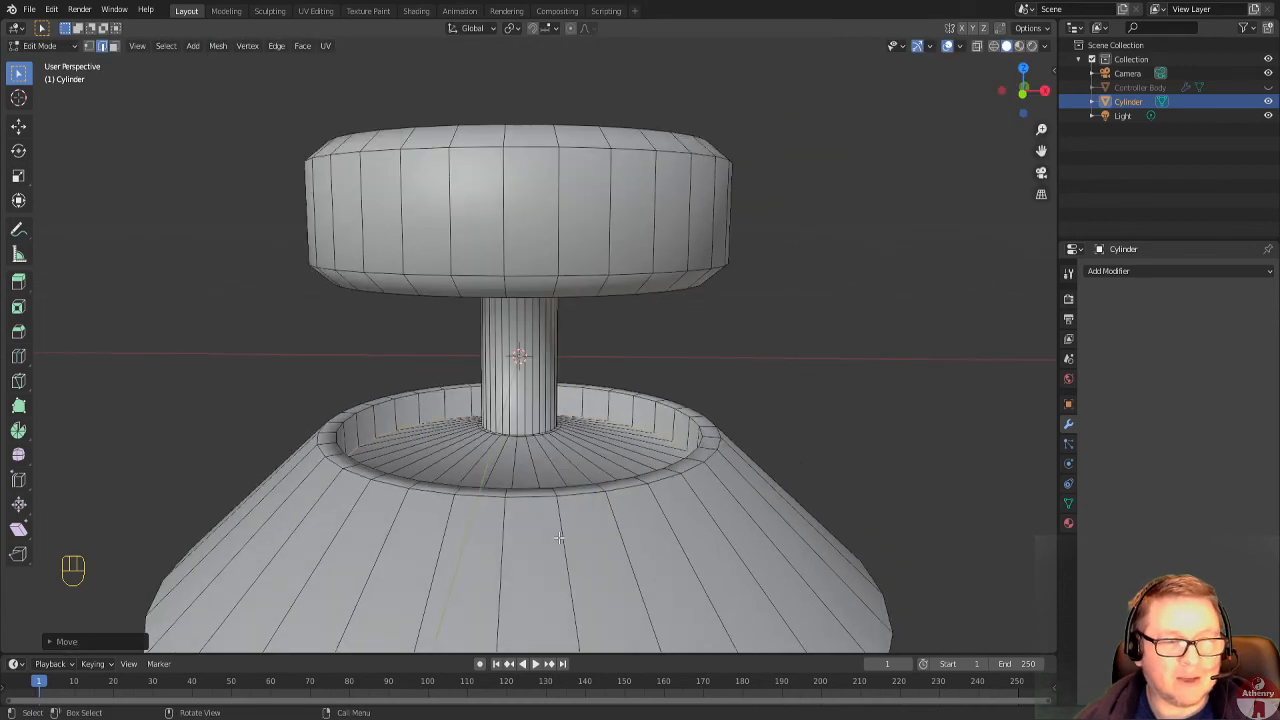
pyautogui.moveTo(782, 455); pyautogui.dragTo(866, 403, button='middle')
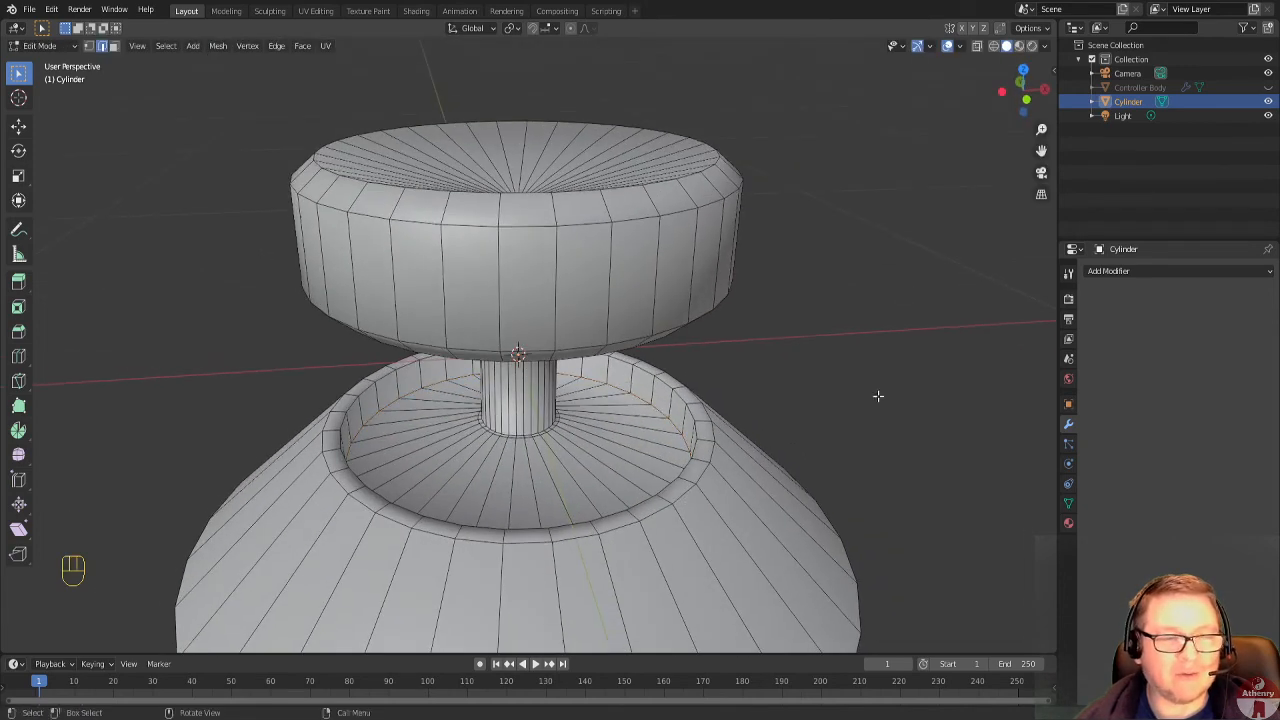
pyautogui.press('Tab')
pyautogui.moveTo(860, 450); pyautogui.dragTo(978, 428, button='middle')
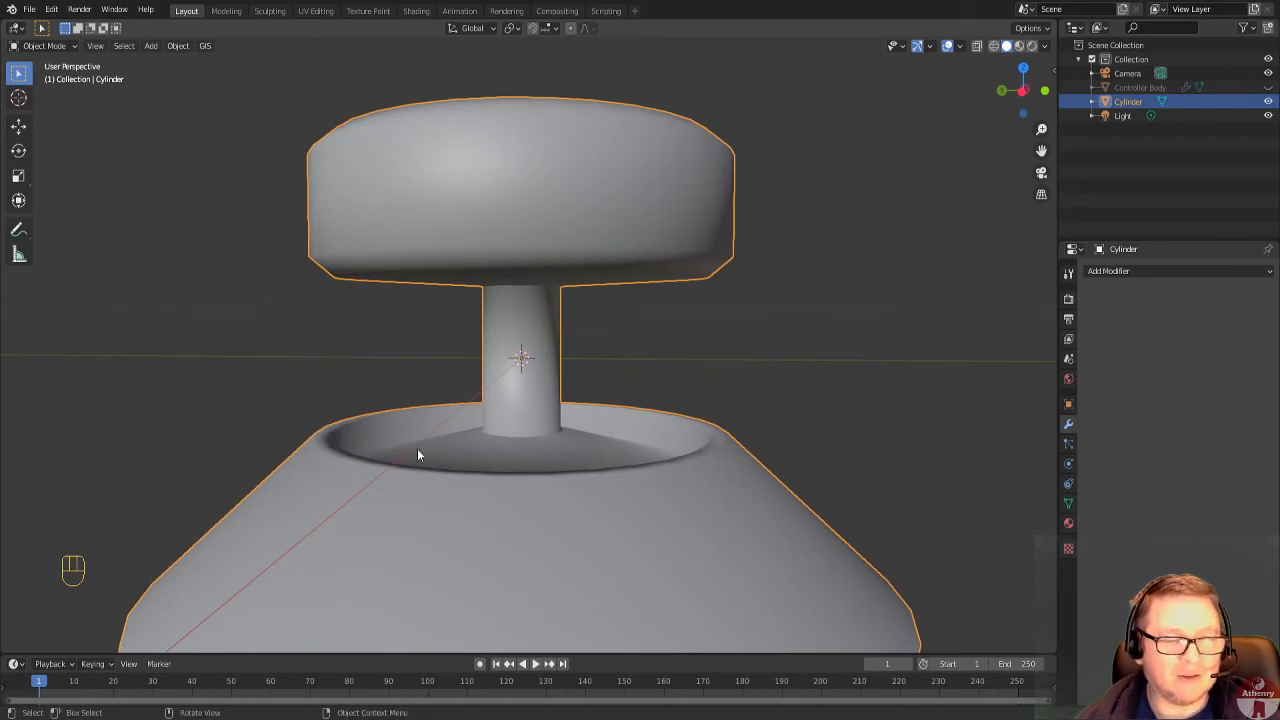
pyautogui.moveTo(417, 455); pyautogui.dragTo(482, 500, button='middle')
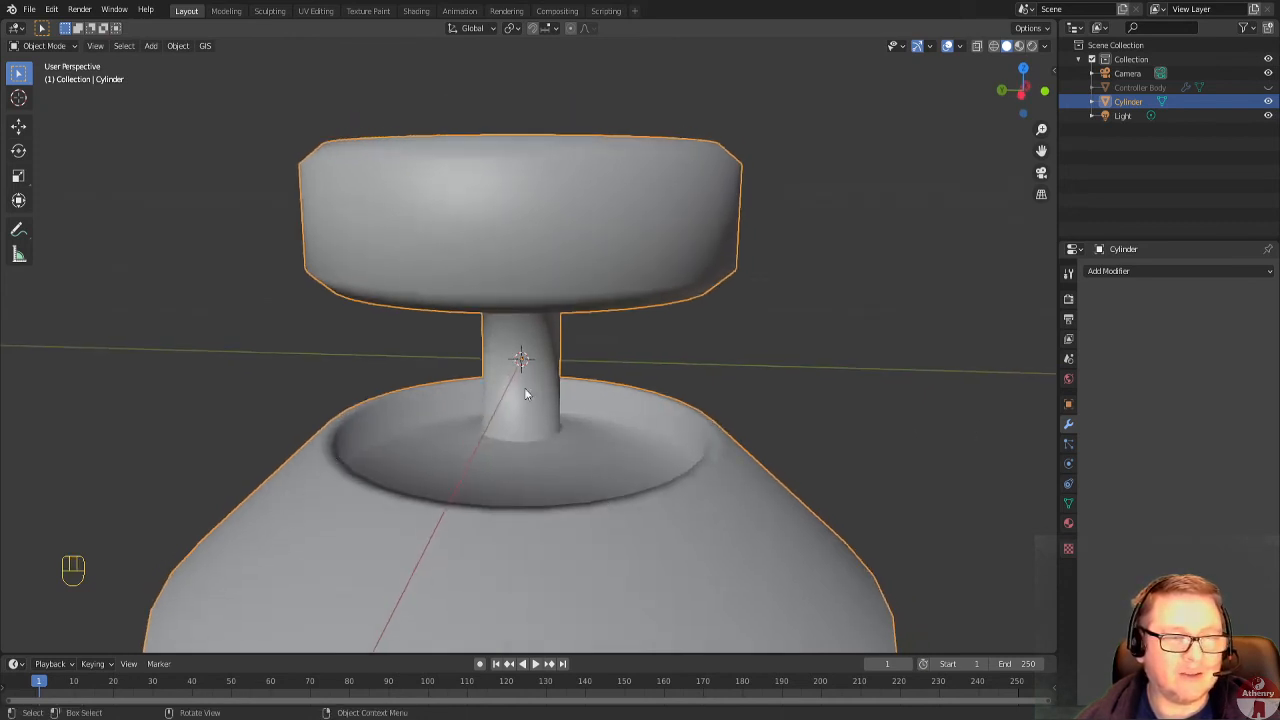
pyautogui.moveTo(826, 491); pyautogui.dragTo(746, 448, button='middle')
pyautogui.press('Tab')
pyautogui.press('Tab')
pyautogui.scroll(-2, 746, 448)
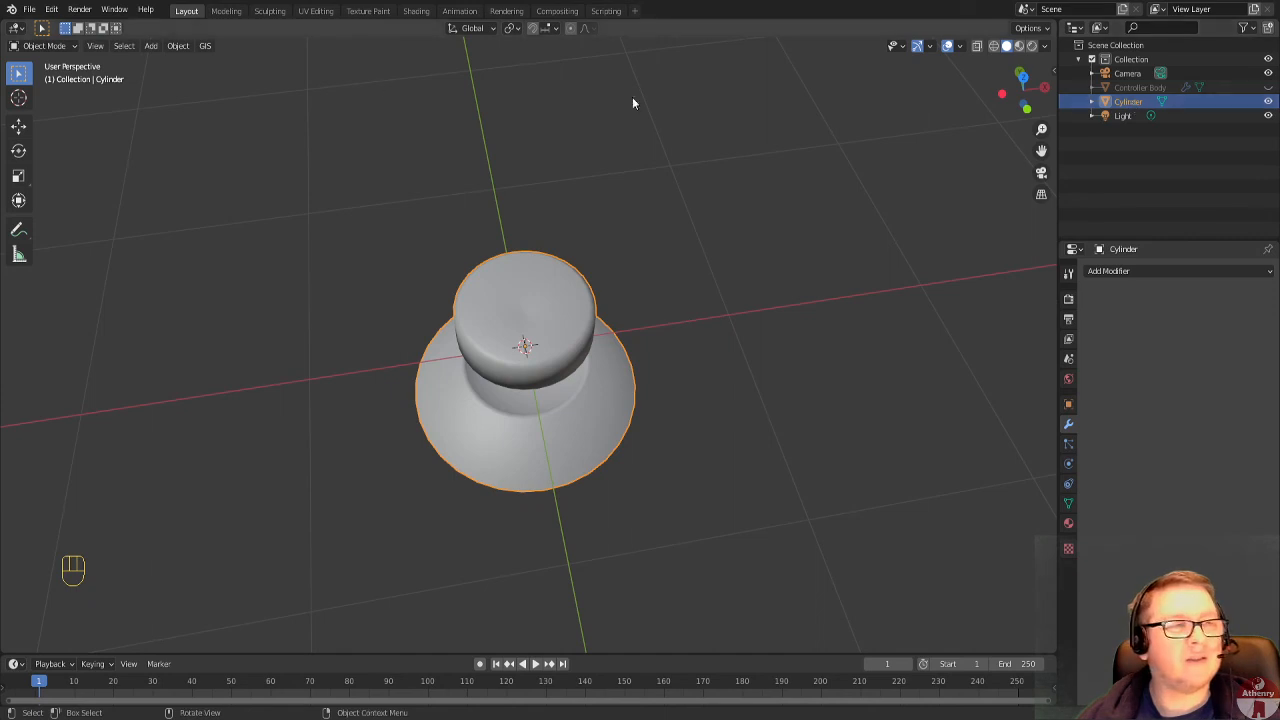
# Rename the cylinder object as Thumstick and unhide the Controller Body.
pyautogui.doubleClick(1229, 106)
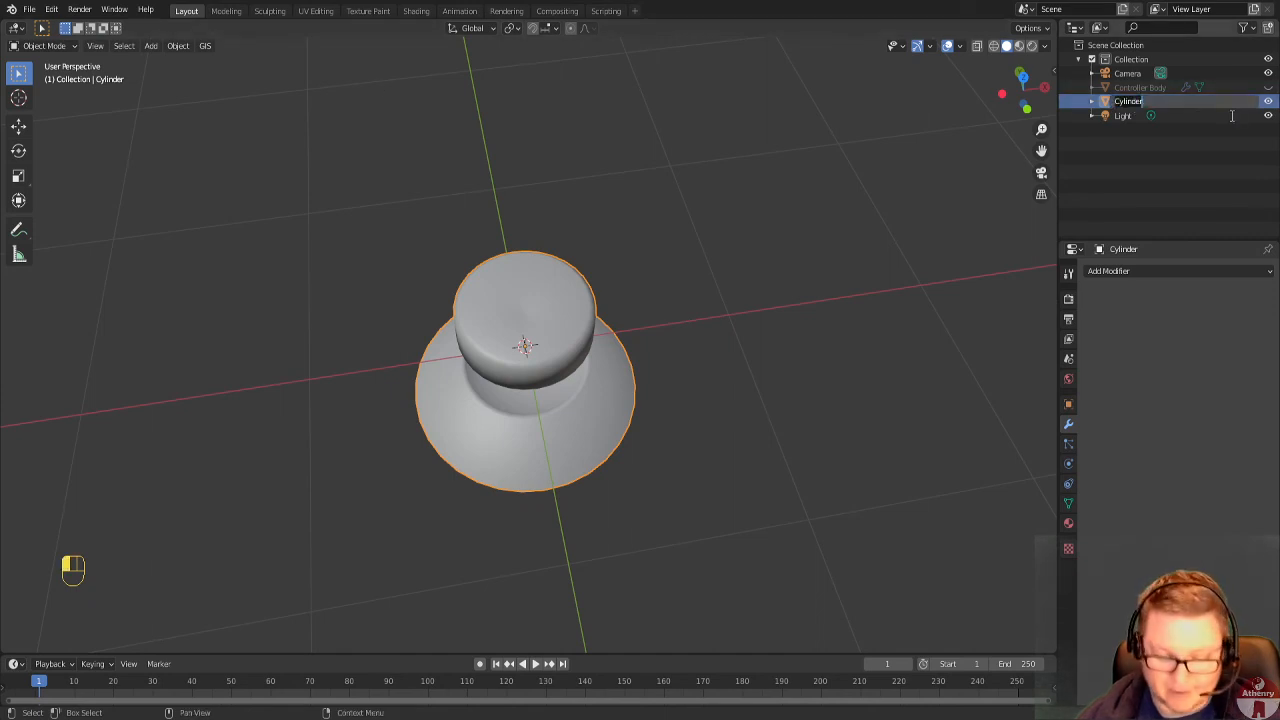
pyautogui.write('Thum')
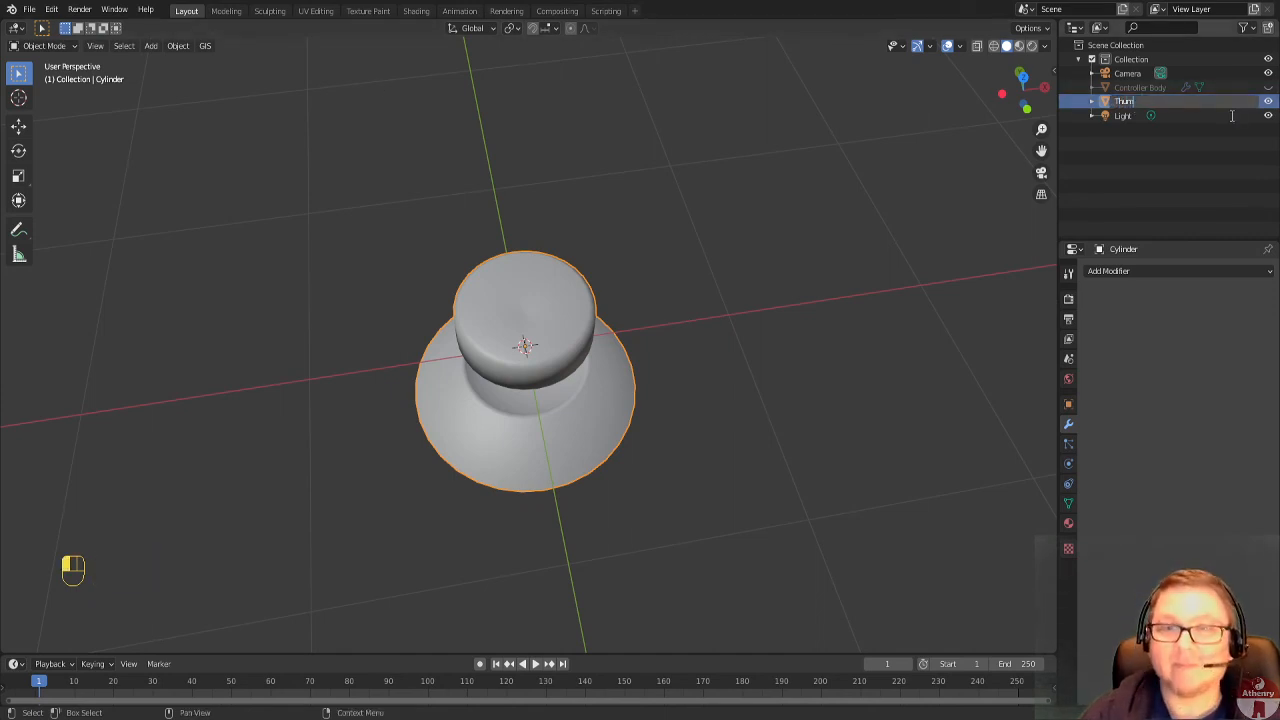
pyautogui.write('stick')
pyautogui.press('Return')
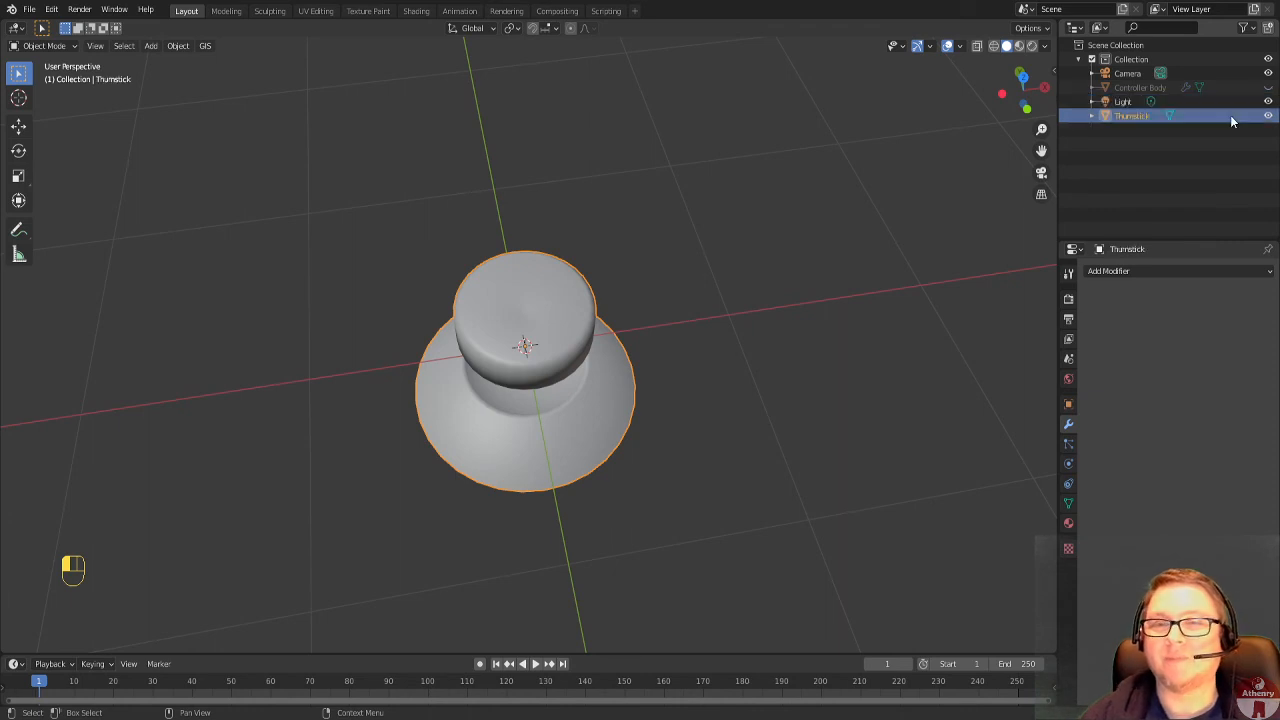
pyautogui.click(1268, 87)
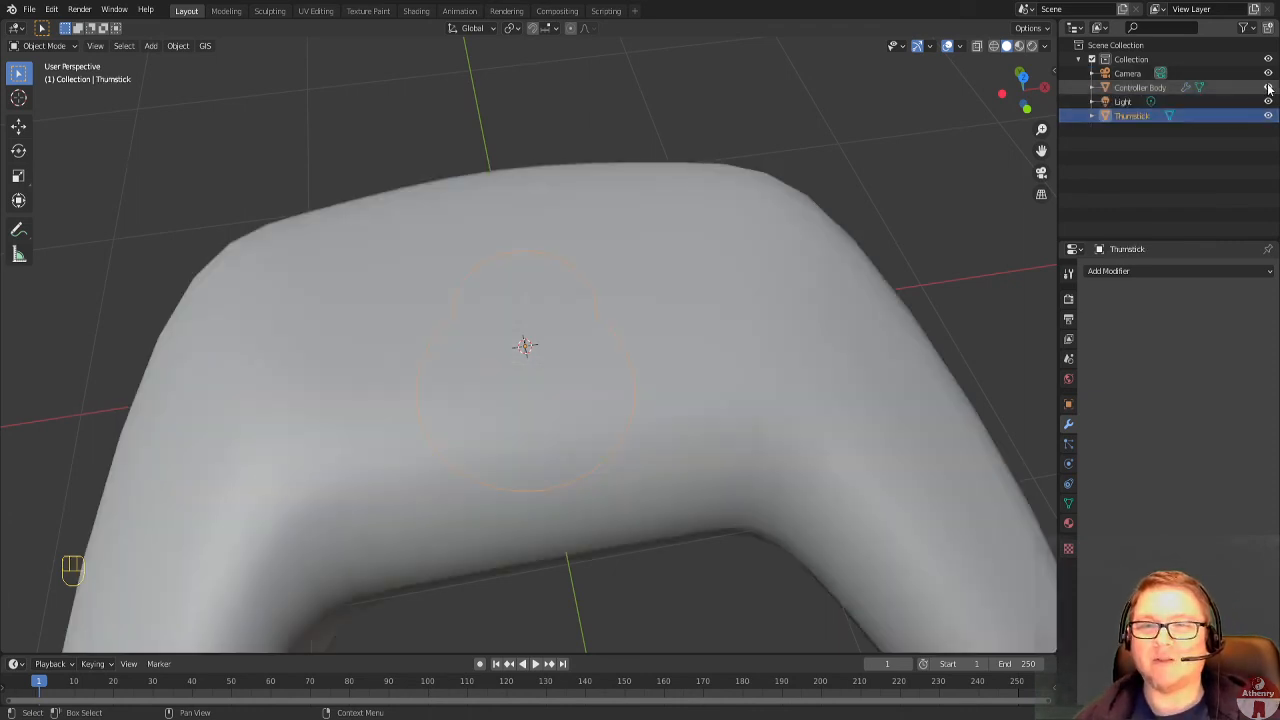
# In top view, move the thumbstick about 0.7 m along negative X and 0.2 m along Y, raising it about 0.9 m.
pyautogui.scroll(-3, 661, 247)
pyautogui.press('KP_7')
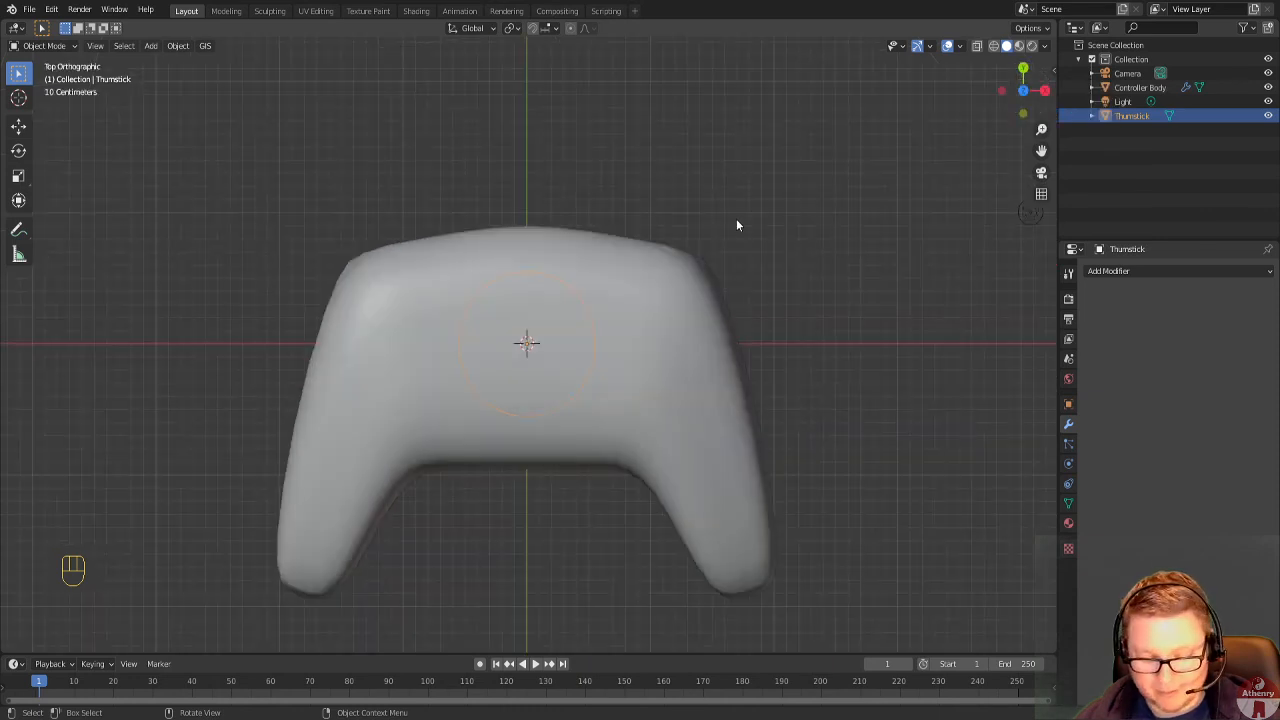
pyautogui.press('g')
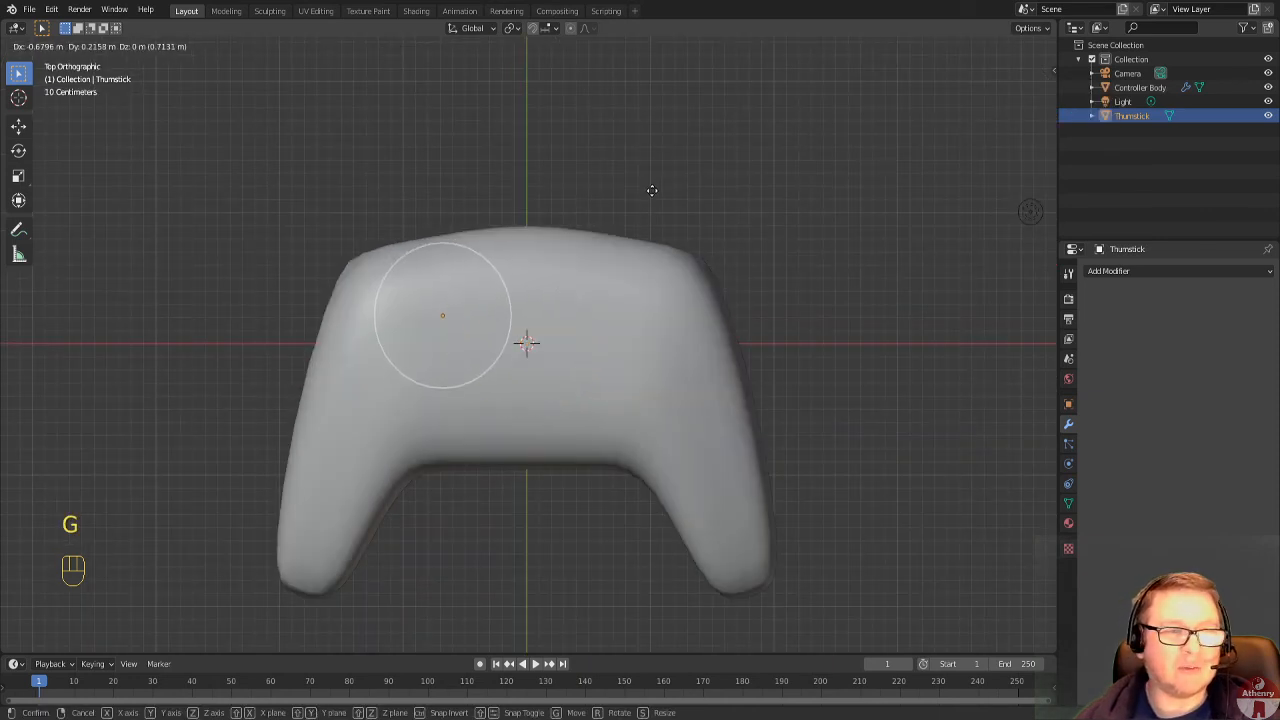
pyautogui.click(648, 196)
pyautogui.press('g')
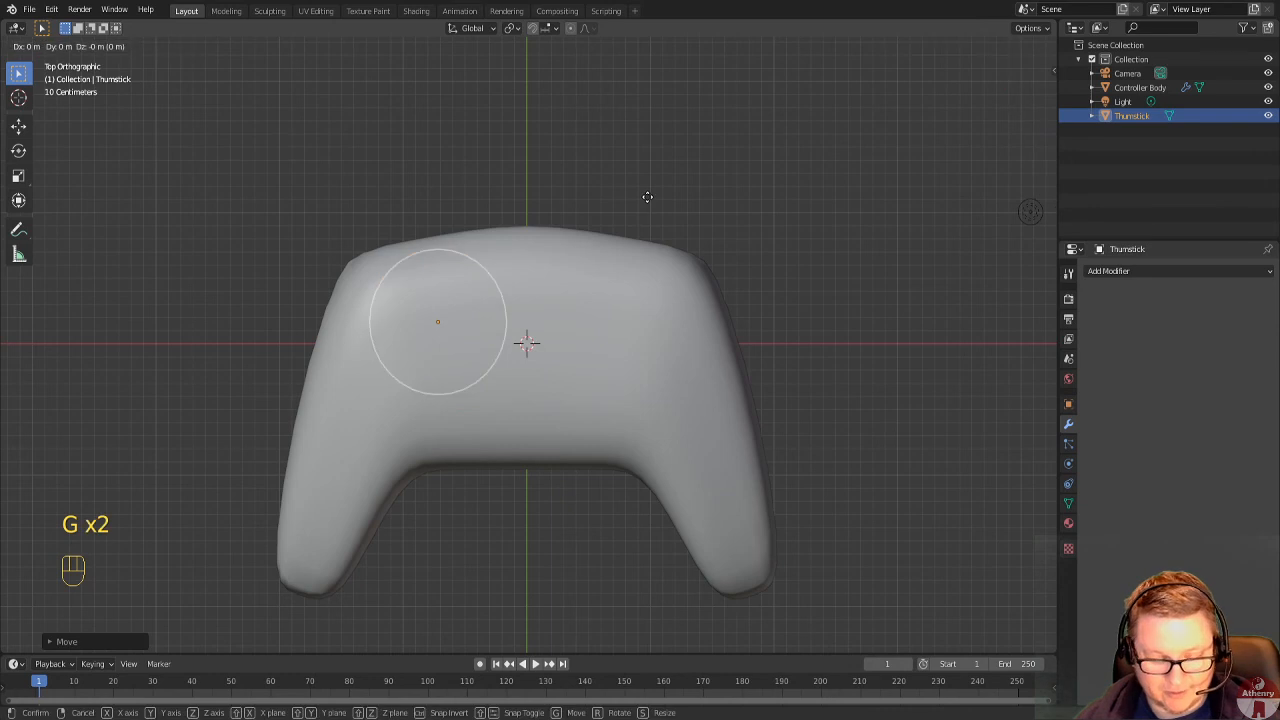
pyautogui.press('z')
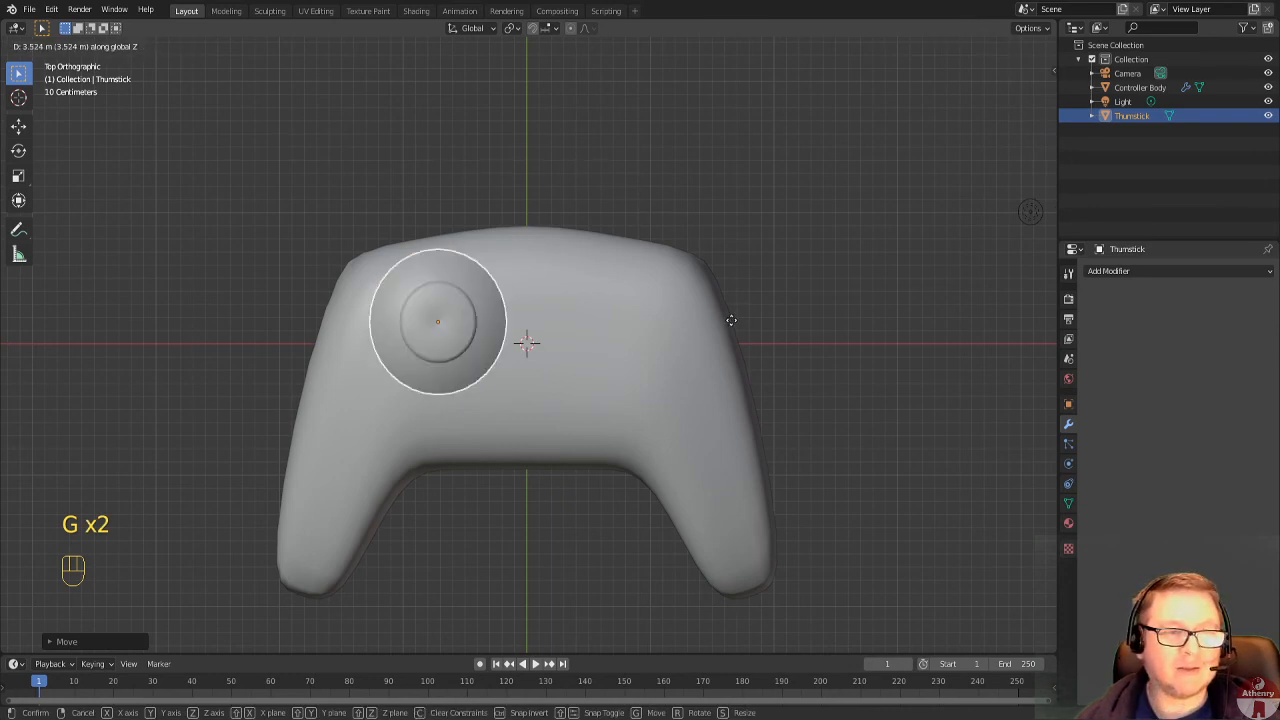
pyautogui.click(378, 259)
# Lower the thumbstick about 0.5 m along Z so its flared base sinks into the controller body.
pyautogui.moveTo(378, 259); pyautogui.dragTo(602, 208, button='middle')
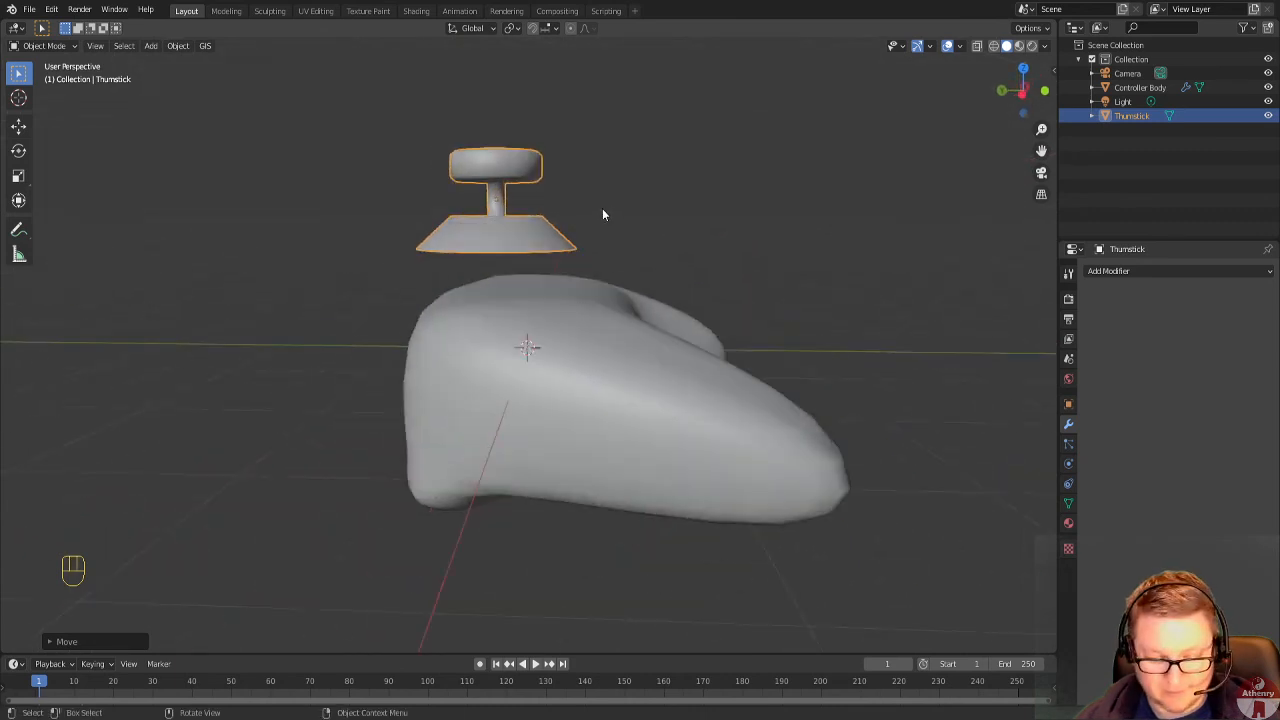
pyautogui.press('g')
pyautogui.press('z')
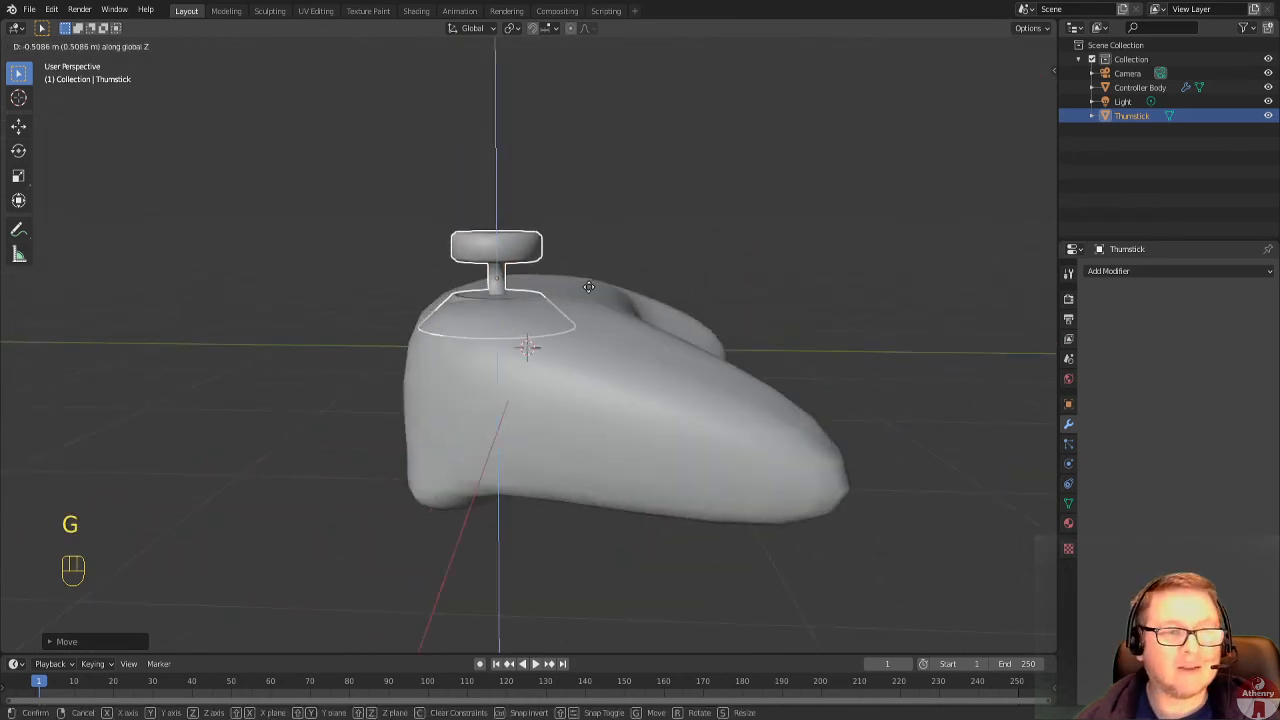
pyautogui.click(562, 311)
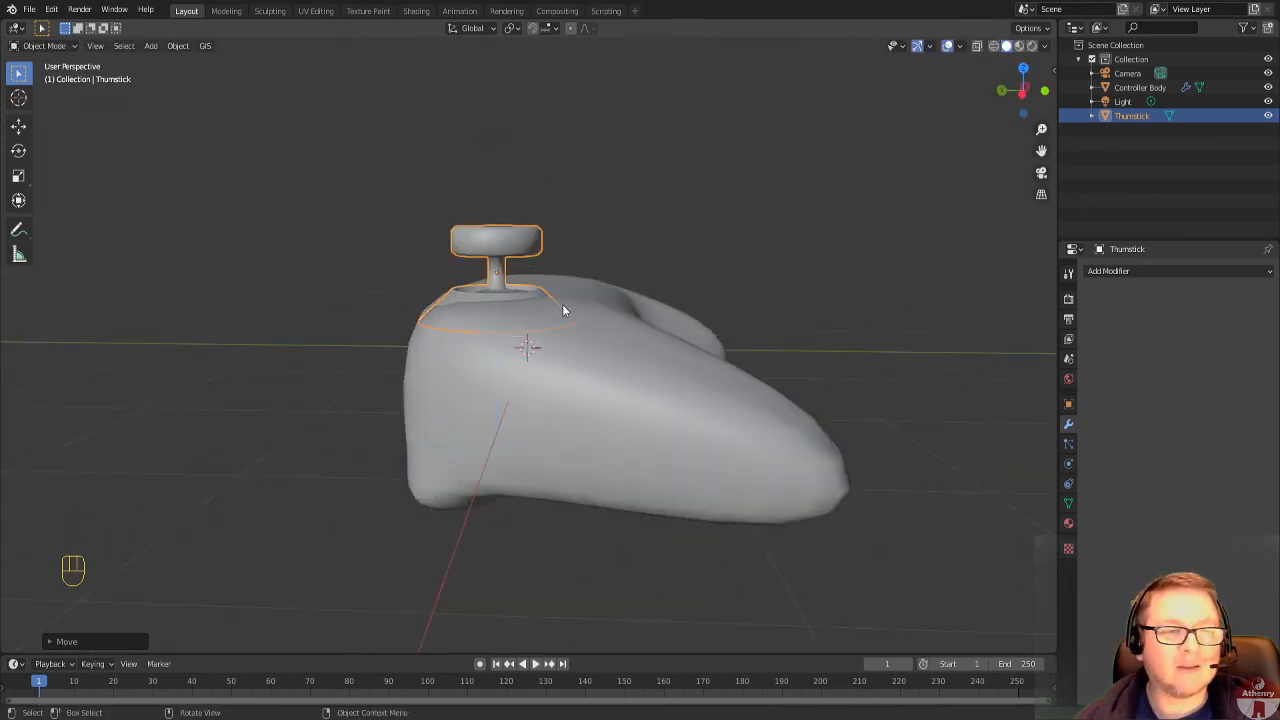
pyautogui.moveTo(562, 311); pyautogui.dragTo(487, 379, button='middle')
pyautogui.click(768, 140)
pyautogui.scroll(-3, 770, 150)
pyautogui.moveTo(770, 150); pyautogui.dragTo(832, 270, button='middle')
pyautogui.scroll(2, 664, 309)
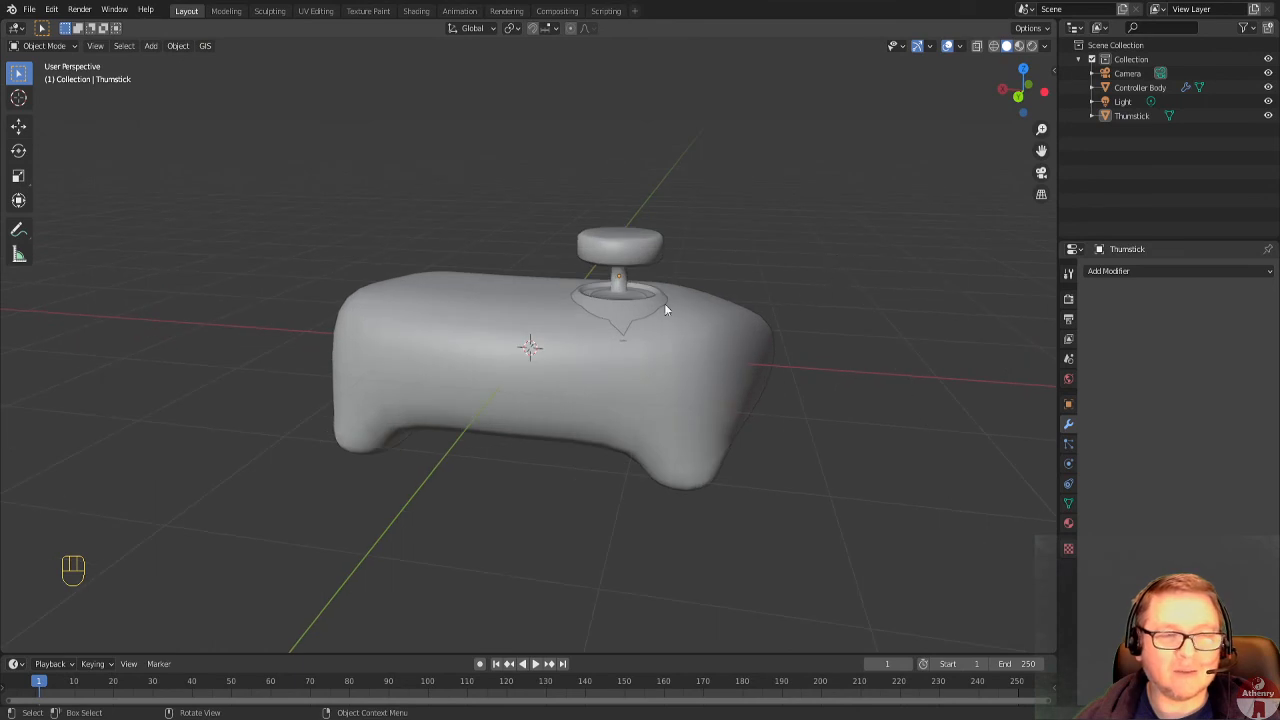
# Nudge the thumbstick about 0.1 m toward the middle of the controller body and check its base from the side.
pyautogui.click(643, 310)
pyautogui.press('g')
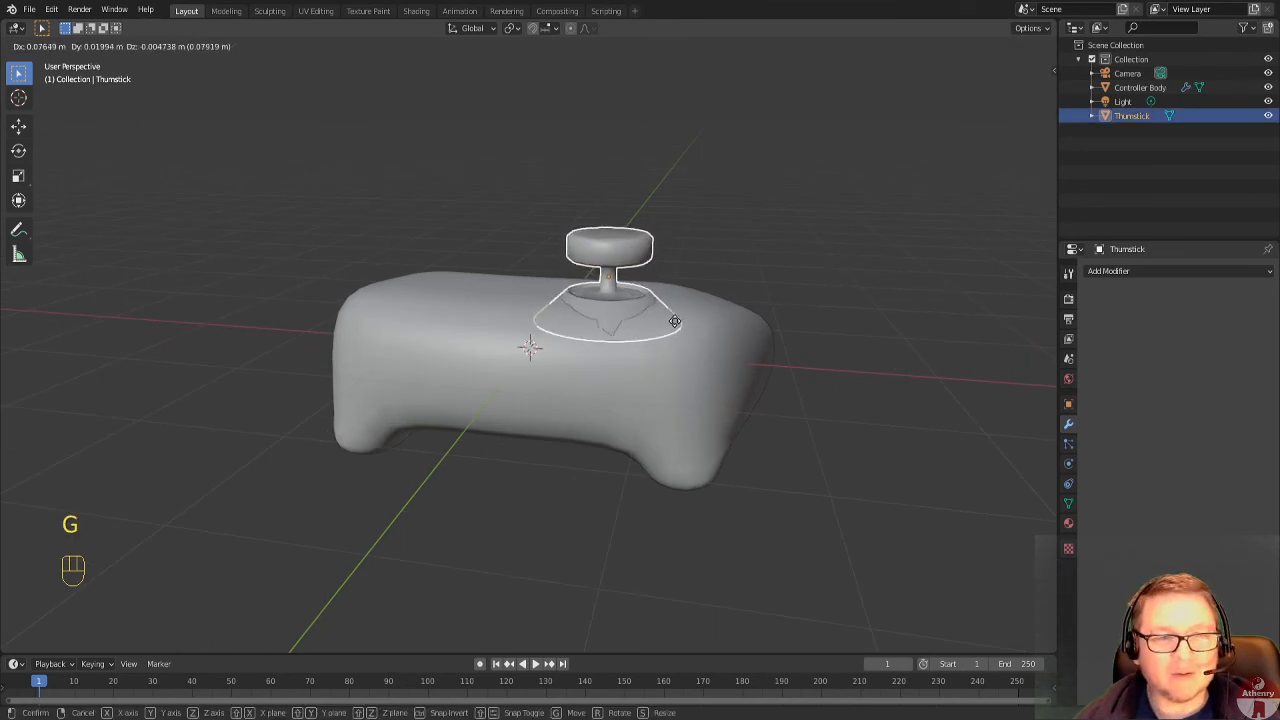
pyautogui.click(680, 325)
pyautogui.moveTo(737, 309); pyautogui.dragTo(418, 447, button='middle')
pyautogui.press('Tab')
pyautogui.press('Tab')
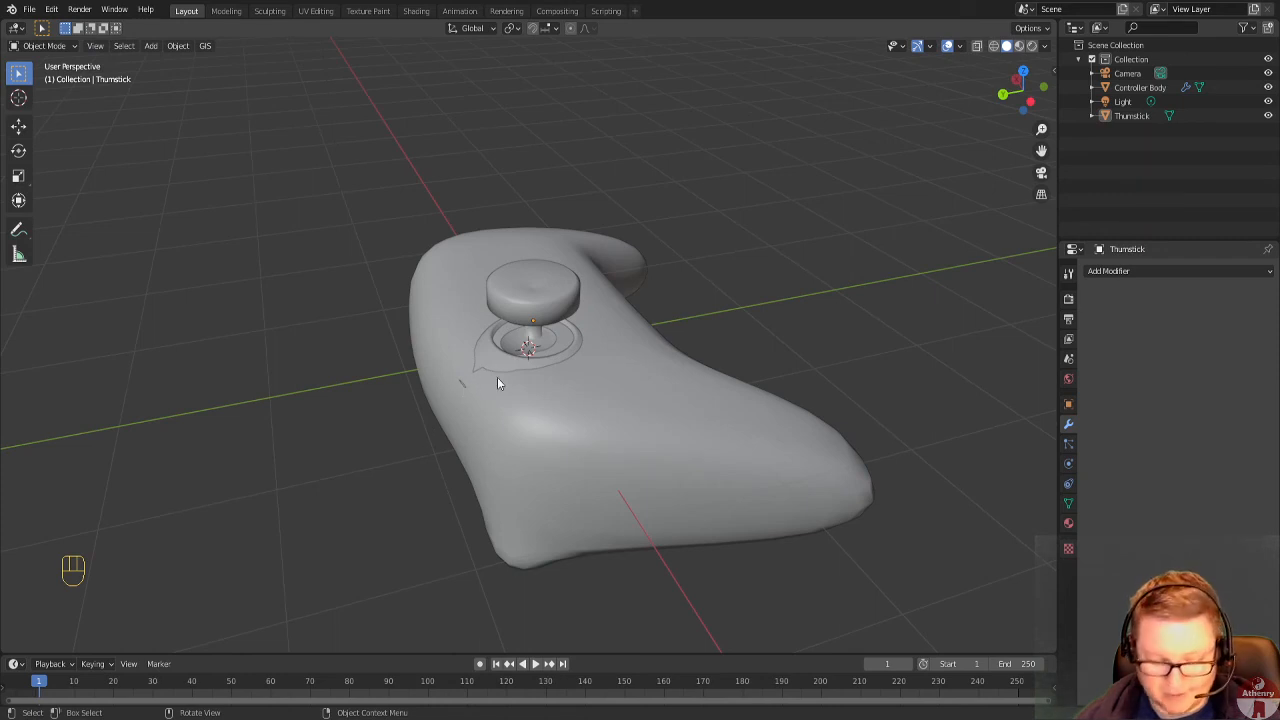
# Shift the thumbstick slightly along negative Y and check its size against the body from above.
pyautogui.click(534, 325)
pyautogui.press('g')
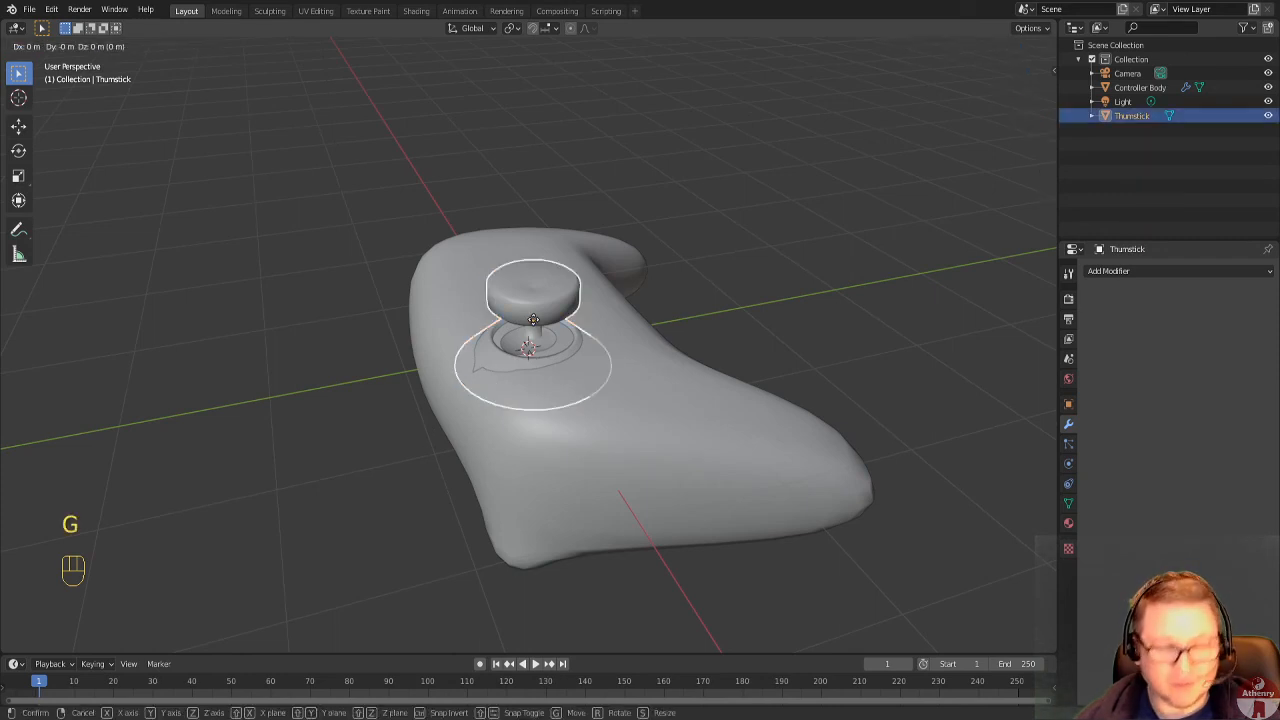
pyautogui.press('y')
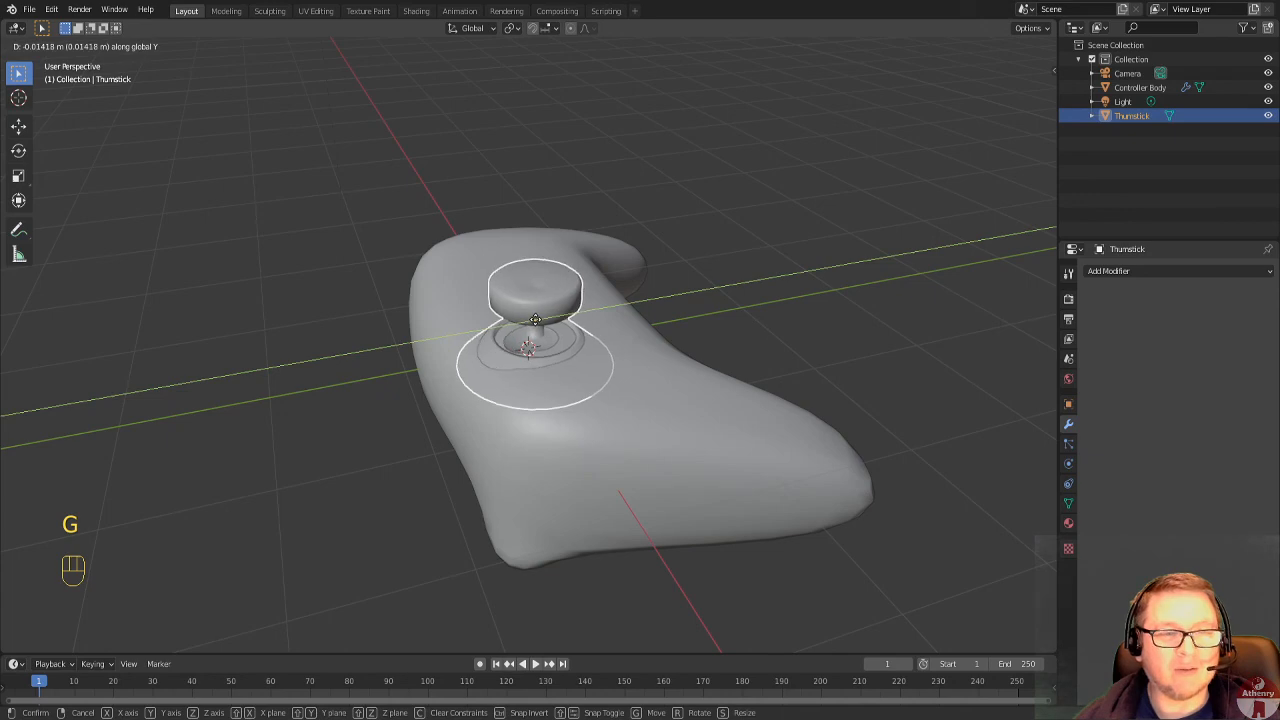
pyautogui.click(536, 320)
pyautogui.moveTo(715, 350); pyautogui.dragTo(651, 405, button='middle')
pyautogui.press('Tab')
pyautogui.scroll(-3, 651, 405)
pyautogui.scroll(3, 407, 311)
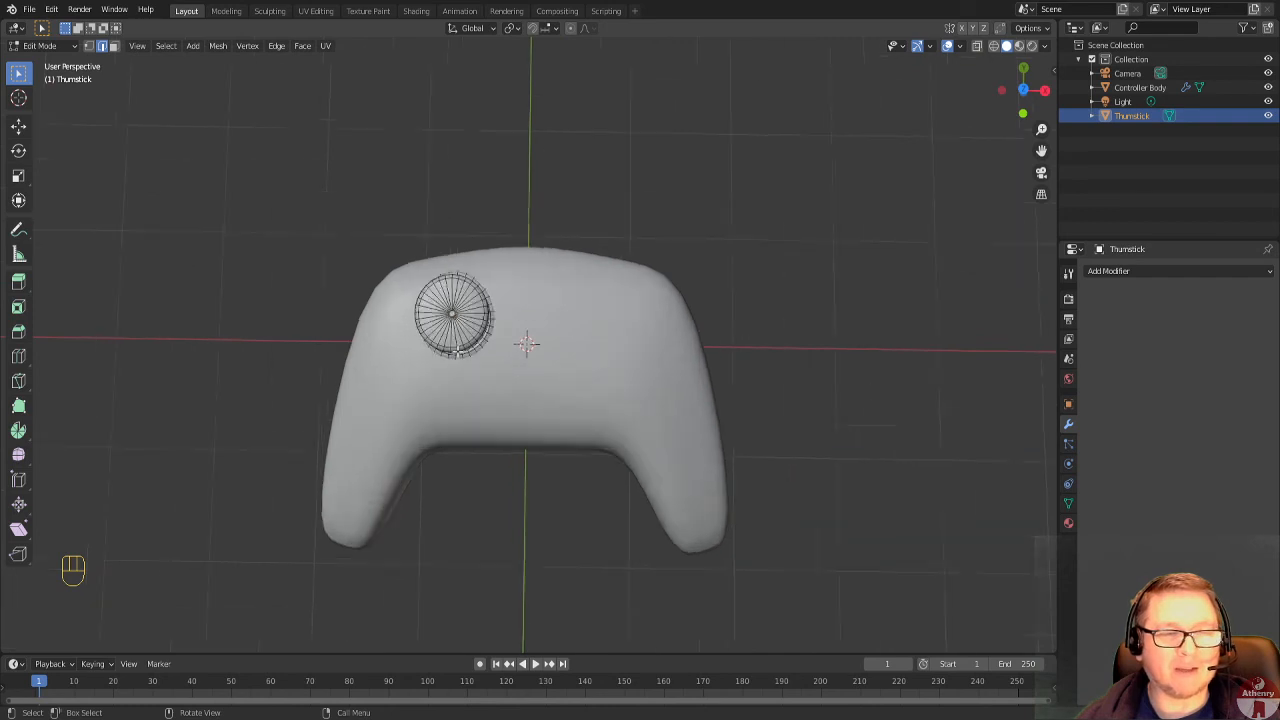
# Undo all of the thumbstick's placement moves back to its original position at the world origin.
pyautogui.hotkey('ctrl', 'z')
pyautogui.hotkey('ctrl', 'z')
pyautogui.hotkey('ctrl', 'z')
pyautogui.hotkey('ctrl', 'z')
pyautogui.hotkey('ctrl', 'z')
pyautogui.hotkey('ctrl', 'z')
pyautogui.hotkey('ctrl', 'z')
pyautogui.hotkey('ctrl', 'z')
pyautogui.hotkey('ctrl', 'z')
pyautogui.hotkey('ctrl', 'z')
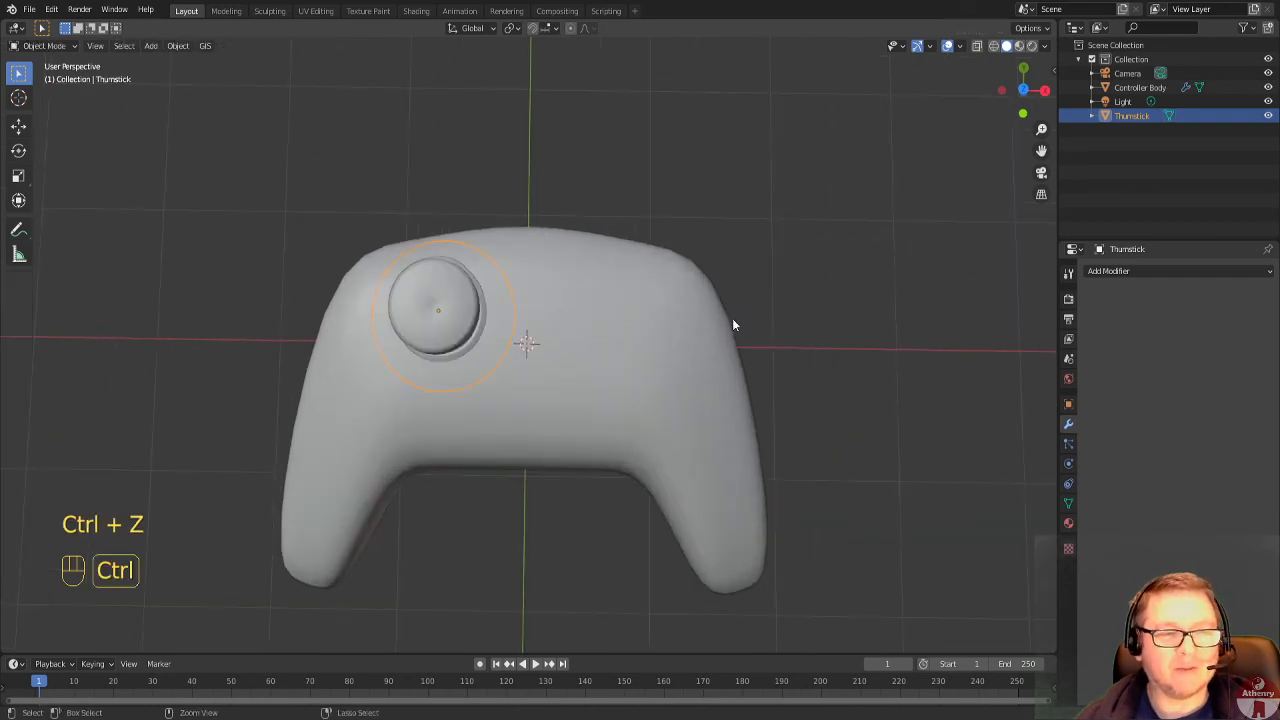
pyautogui.hotkey('ctrl', 'z')
pyautogui.hotkey('ctrl', 'z')
pyautogui.hotkey('ctrl', 'z')
pyautogui.hotkey('ctrl', 'z')
pyautogui.hotkey('ctrl', 'z')
pyautogui.hotkey('ctrl', 'z')
pyautogui.hotkey('ctrl', 'z')
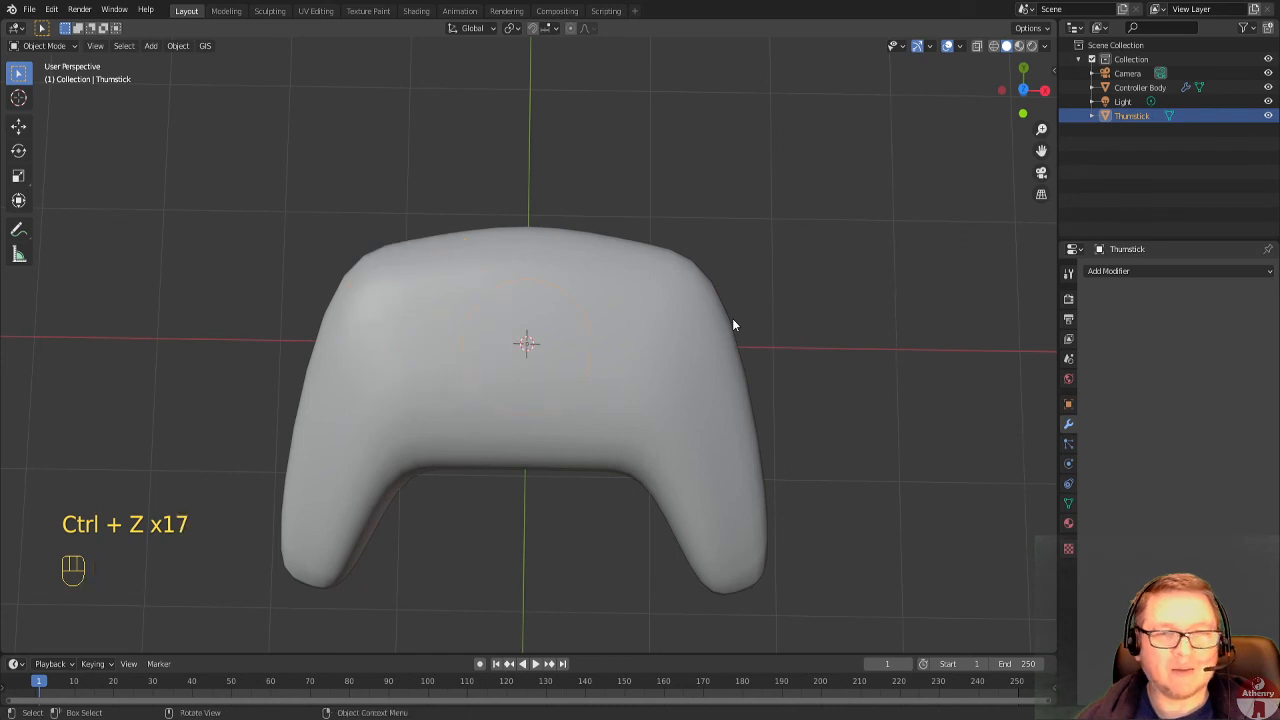
# Hide the Controller Body, scale the whole thumbstick mesh down slightly in Edit Mode, and unhide the body.
pyautogui.click(1268, 87)
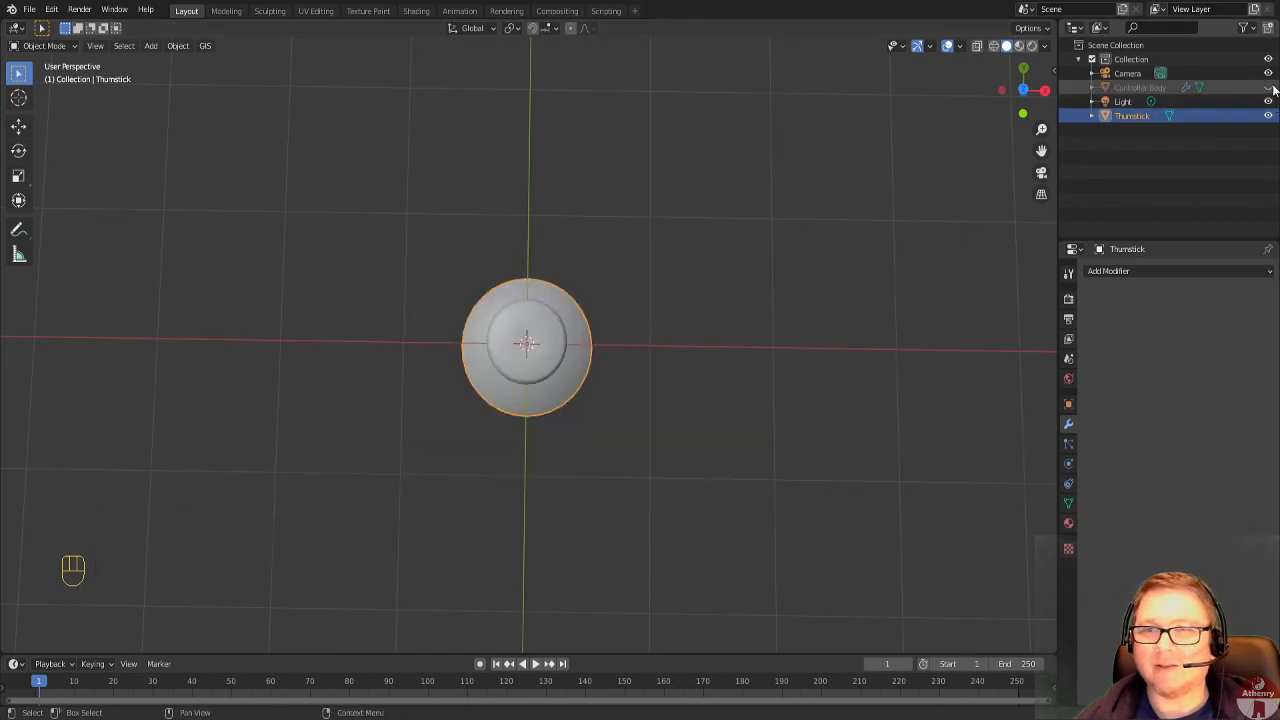
pyautogui.press('Tab')
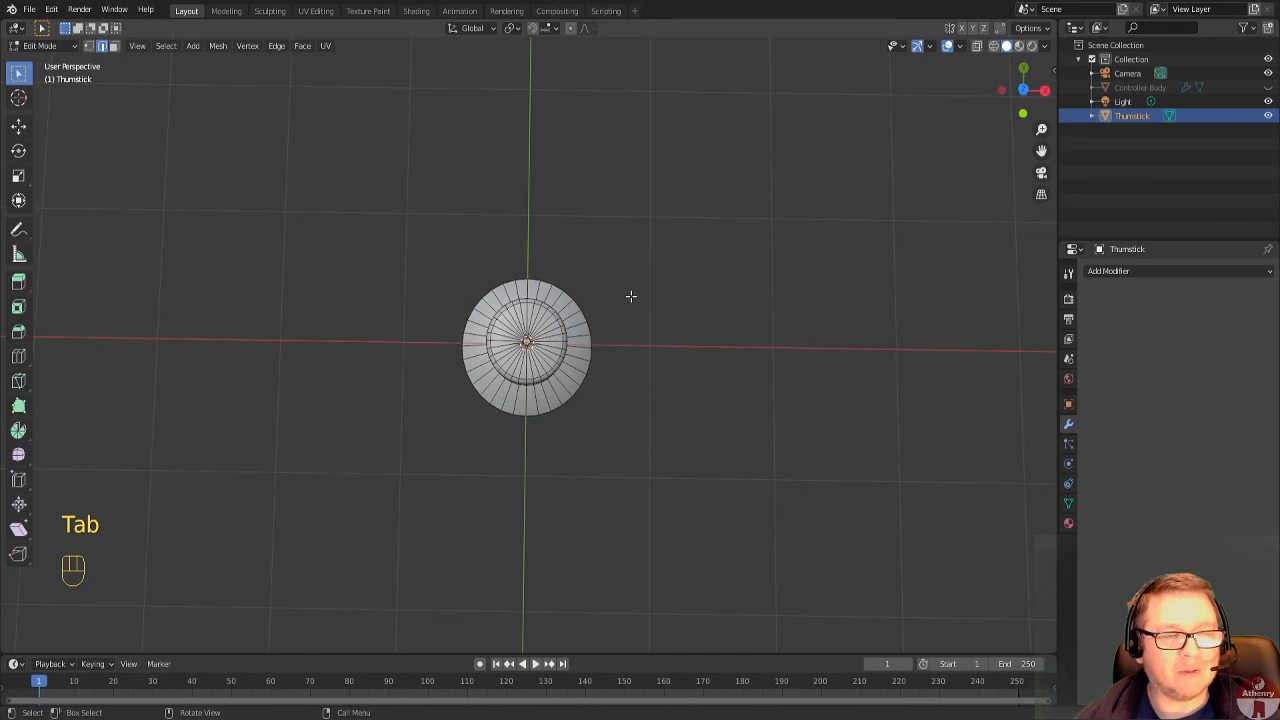
pyautogui.press('a')
pyautogui.press('s')
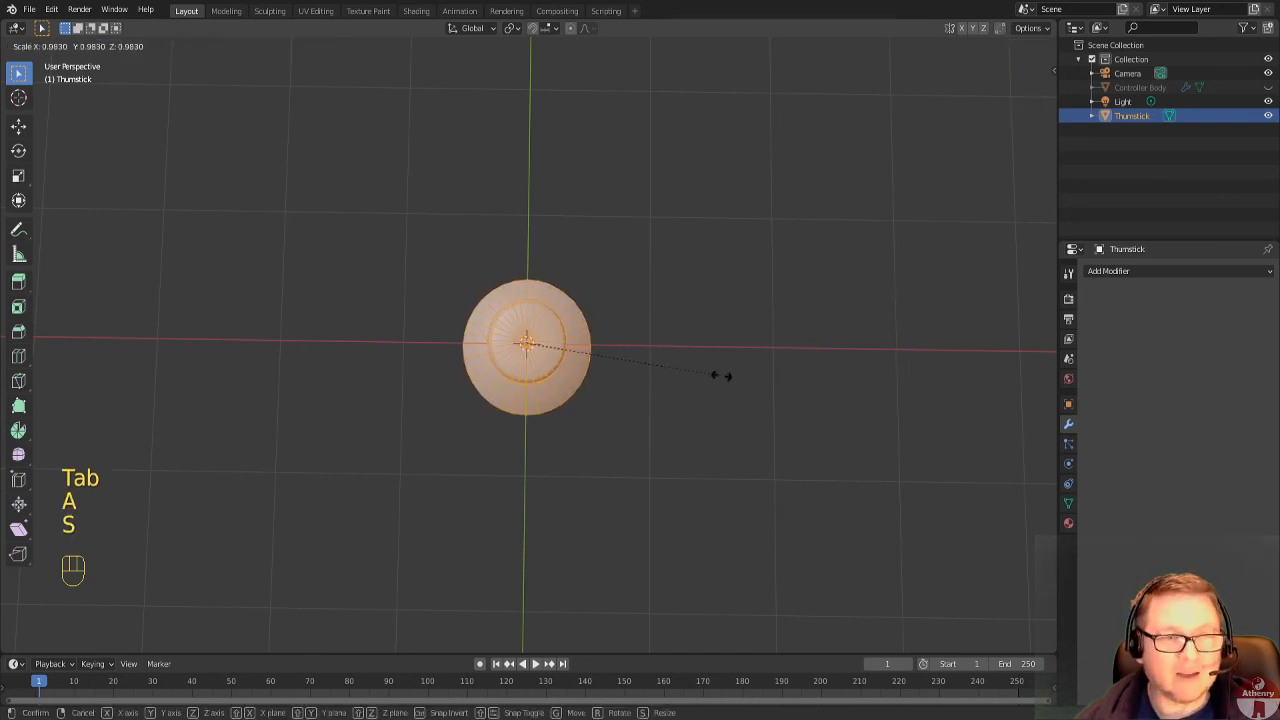
pyautogui.click(692, 367)
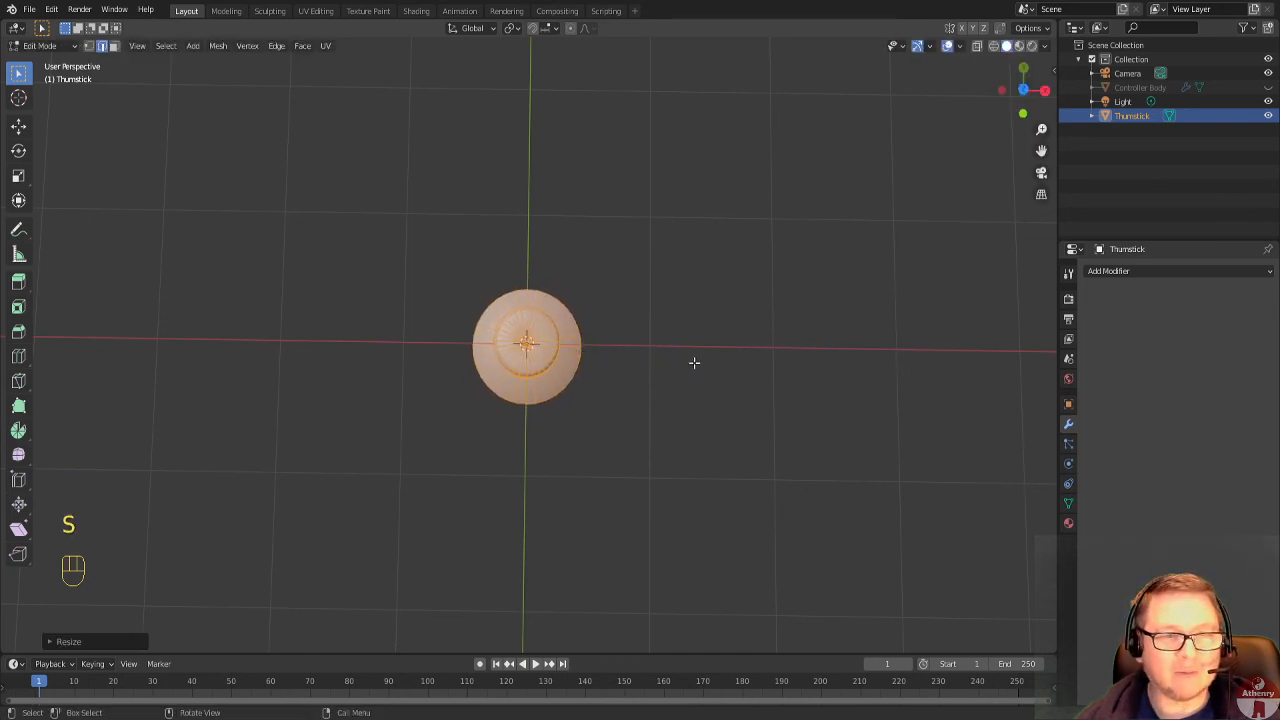
pyautogui.click(1268, 88)
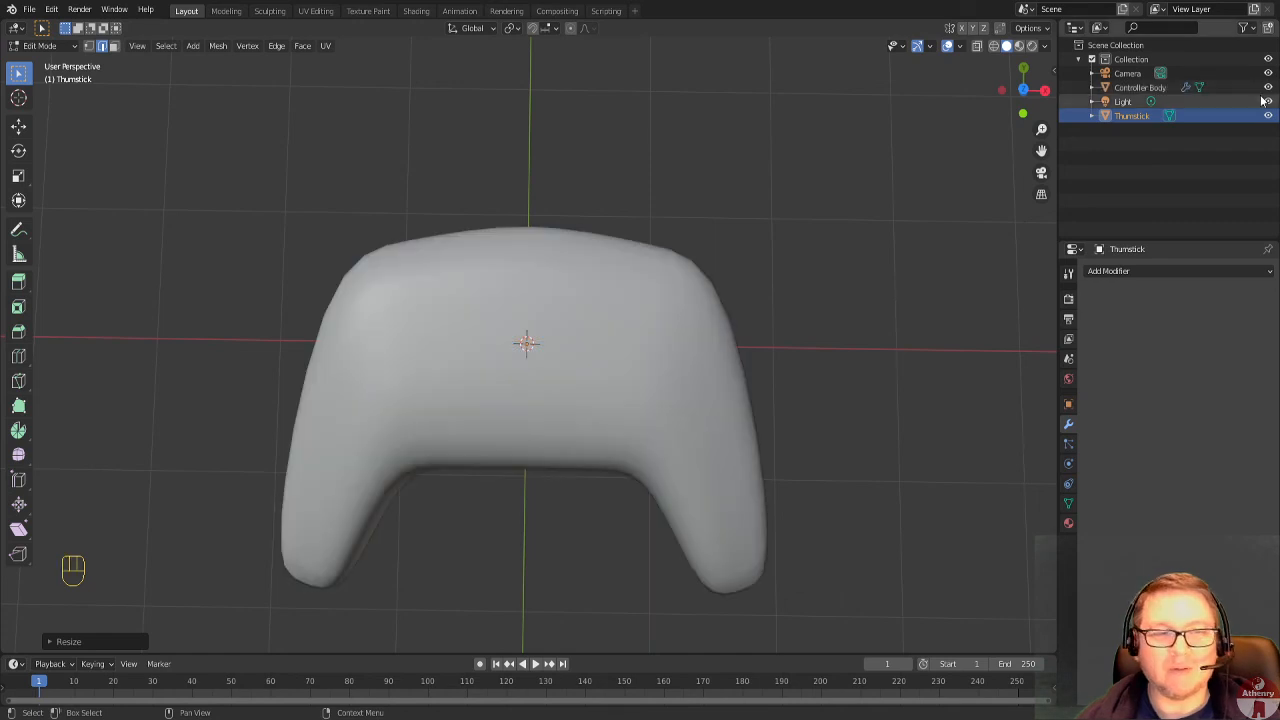
pyautogui.press('Tab')
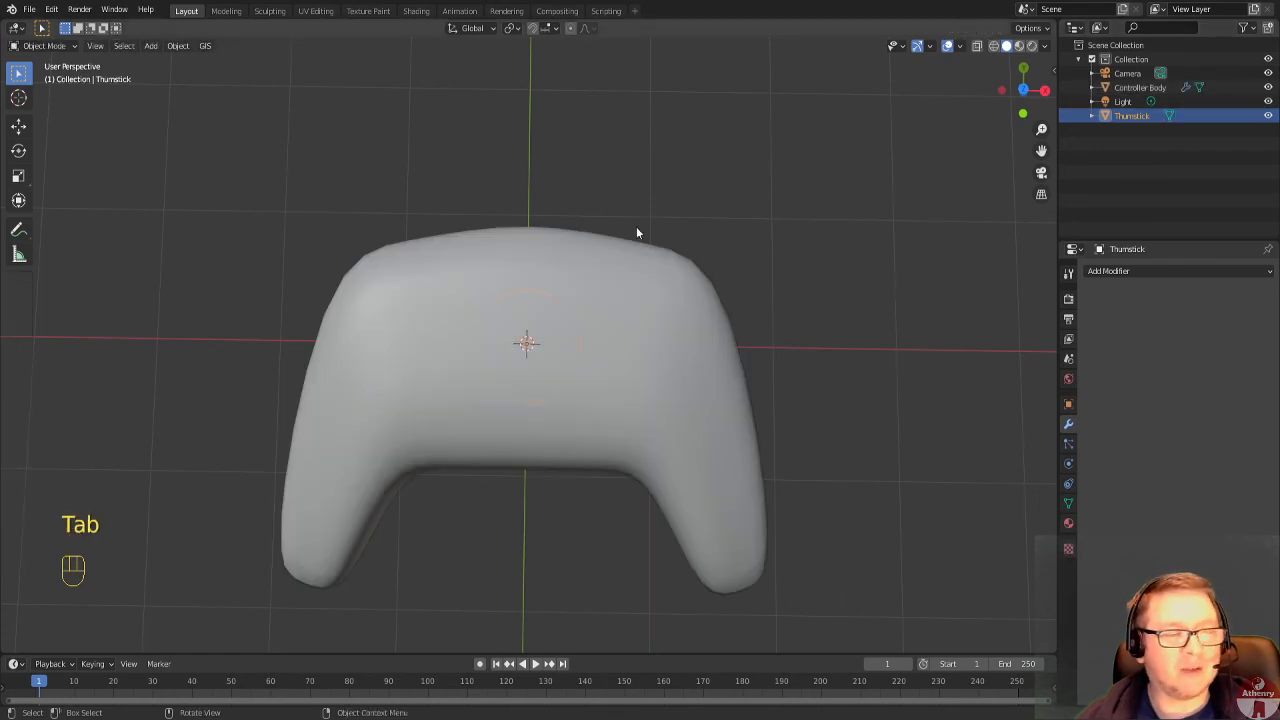
# In top wireframe view, move the thumbstick about 0.7 m along negative X and 0.2 m along Y, then restore solid shading.
pyautogui.click(1023, 90)
pyautogui.click(993, 47)
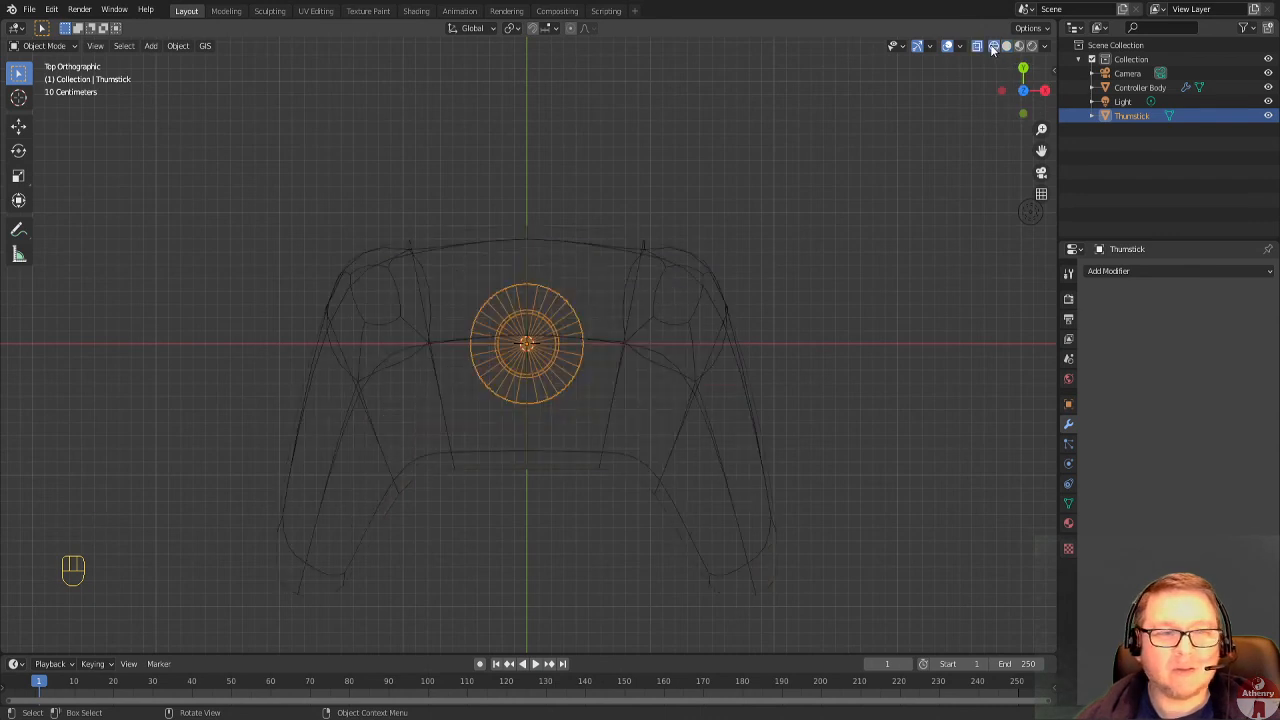
pyautogui.press('g')
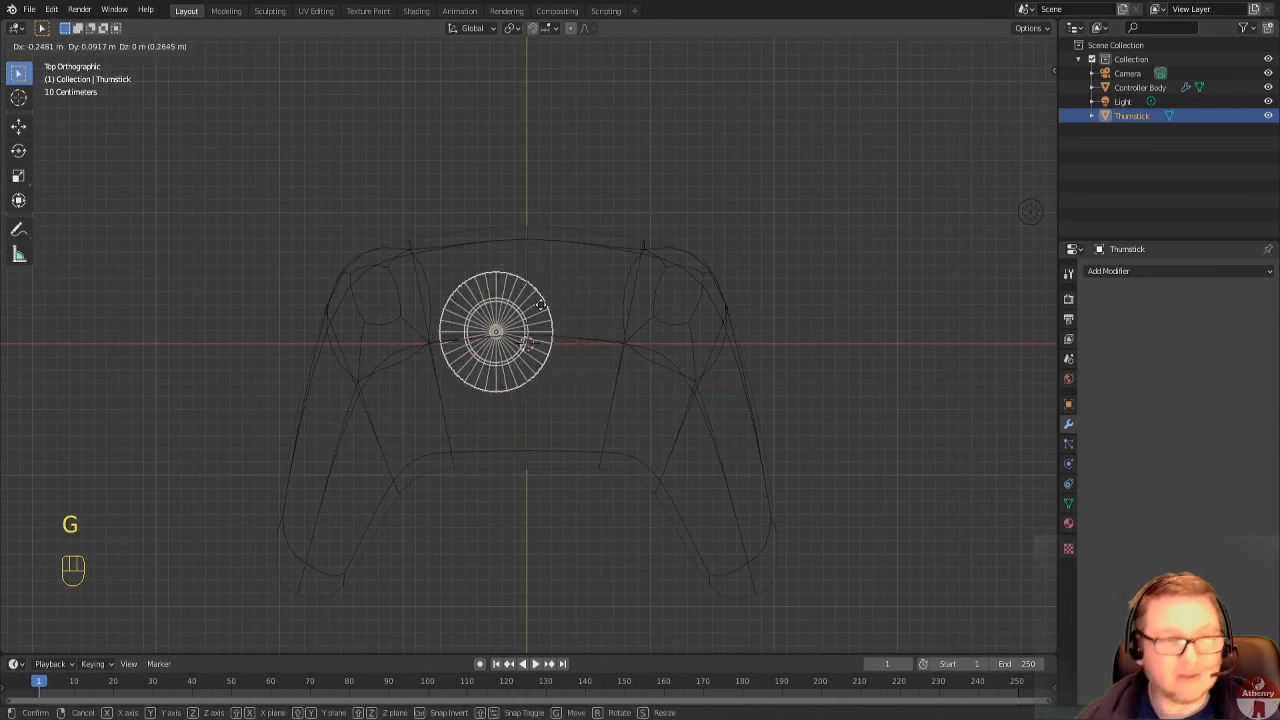
pyautogui.click(483, 292)
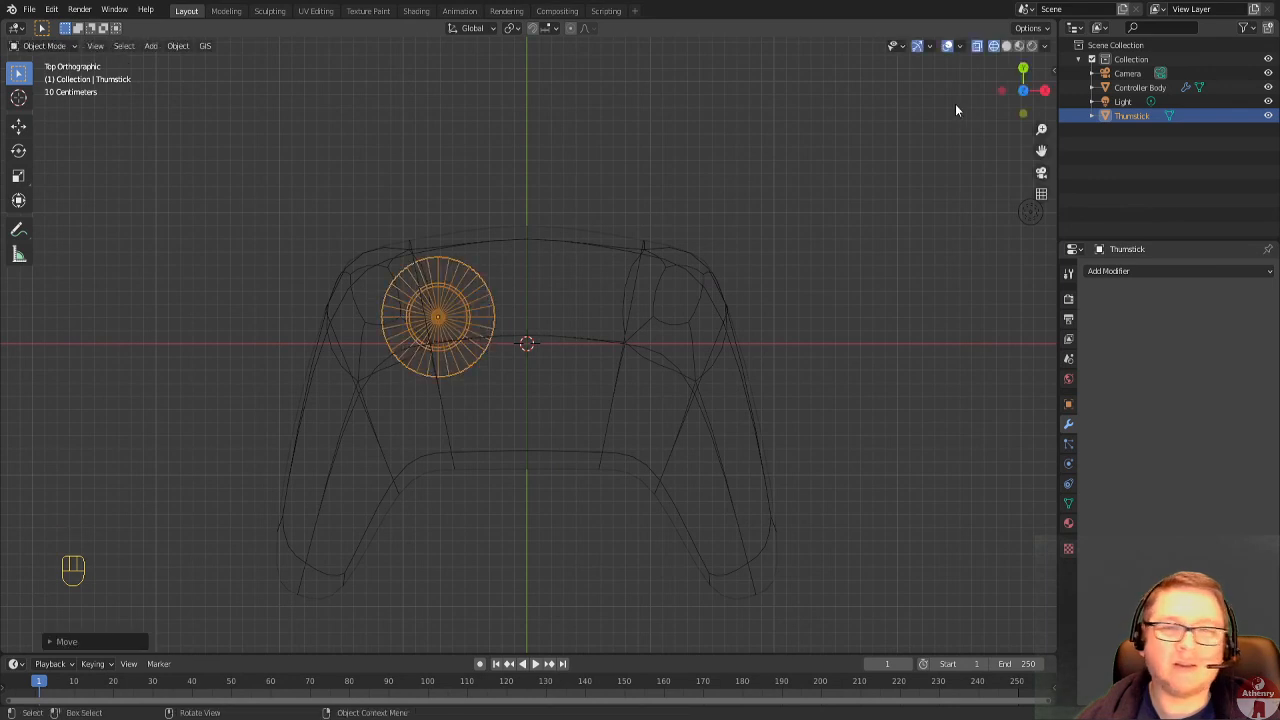
pyautogui.click(1006, 46)
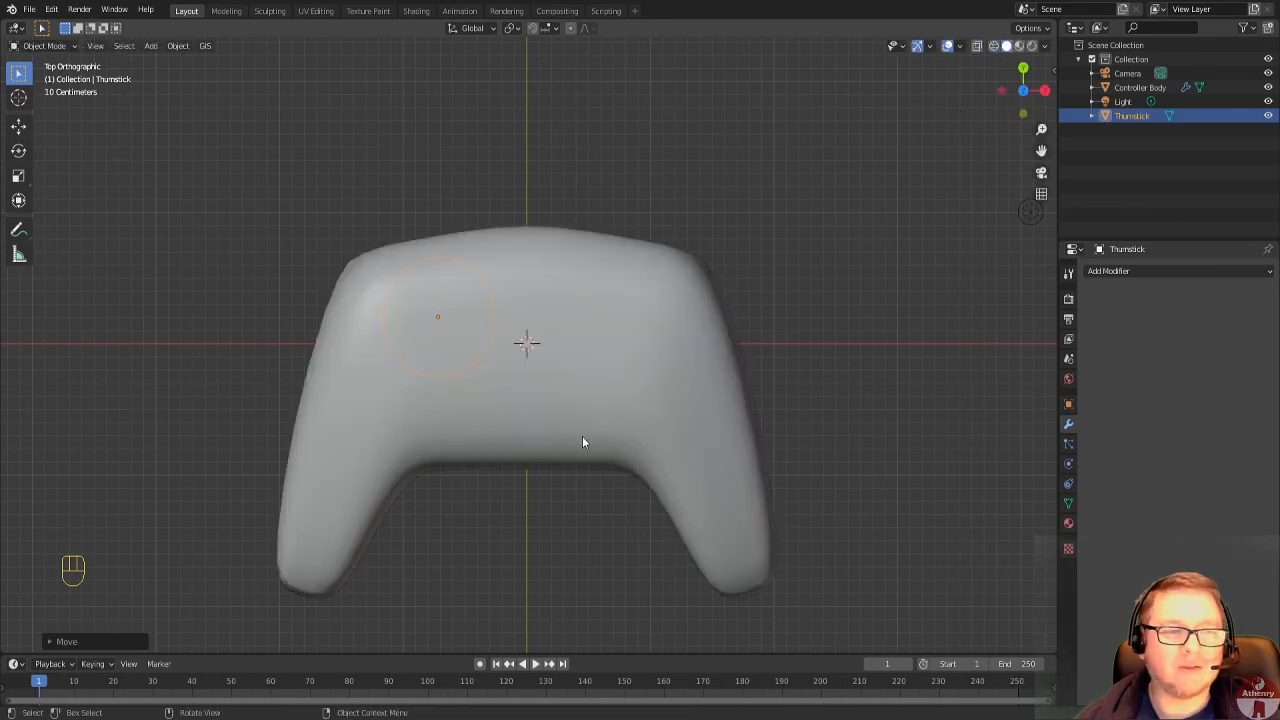
# Raise the thumbstick about 0.6 m along Z so its cap and stem stand above the controller body.
pyautogui.moveTo(582, 436); pyautogui.dragTo(718, 301, button='middle')
pyautogui.press('g')
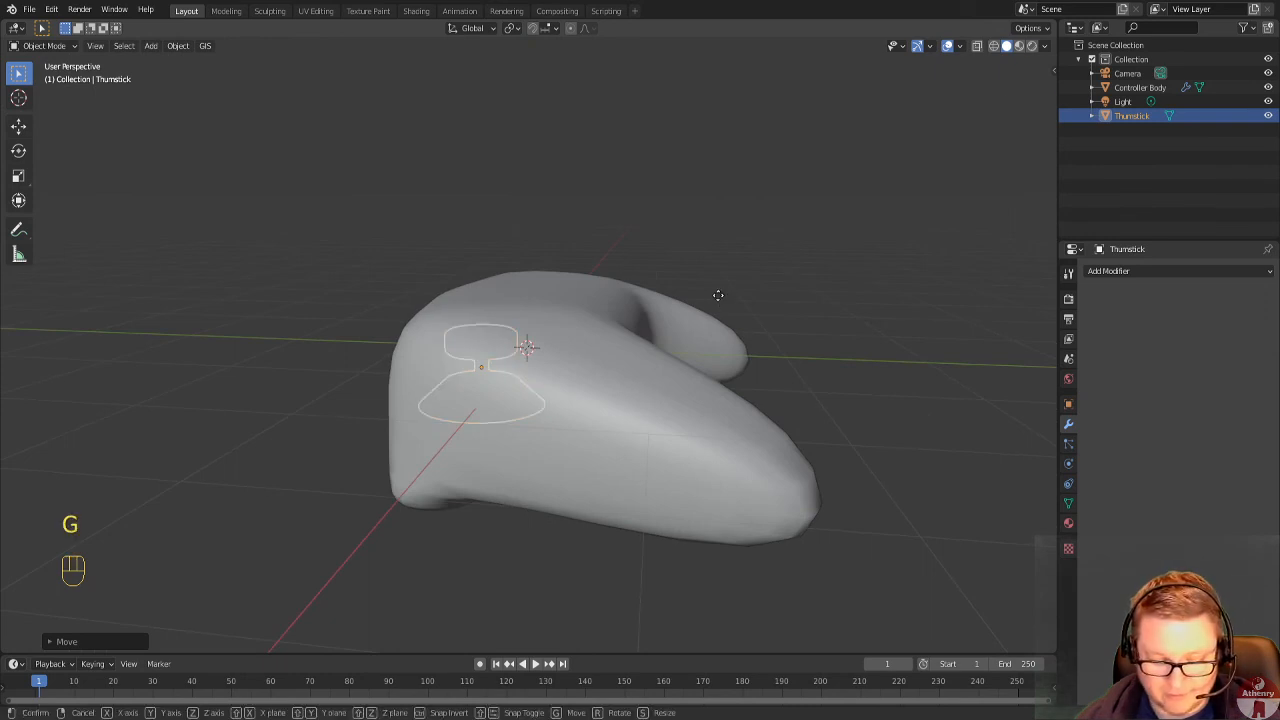
pyautogui.press('z')
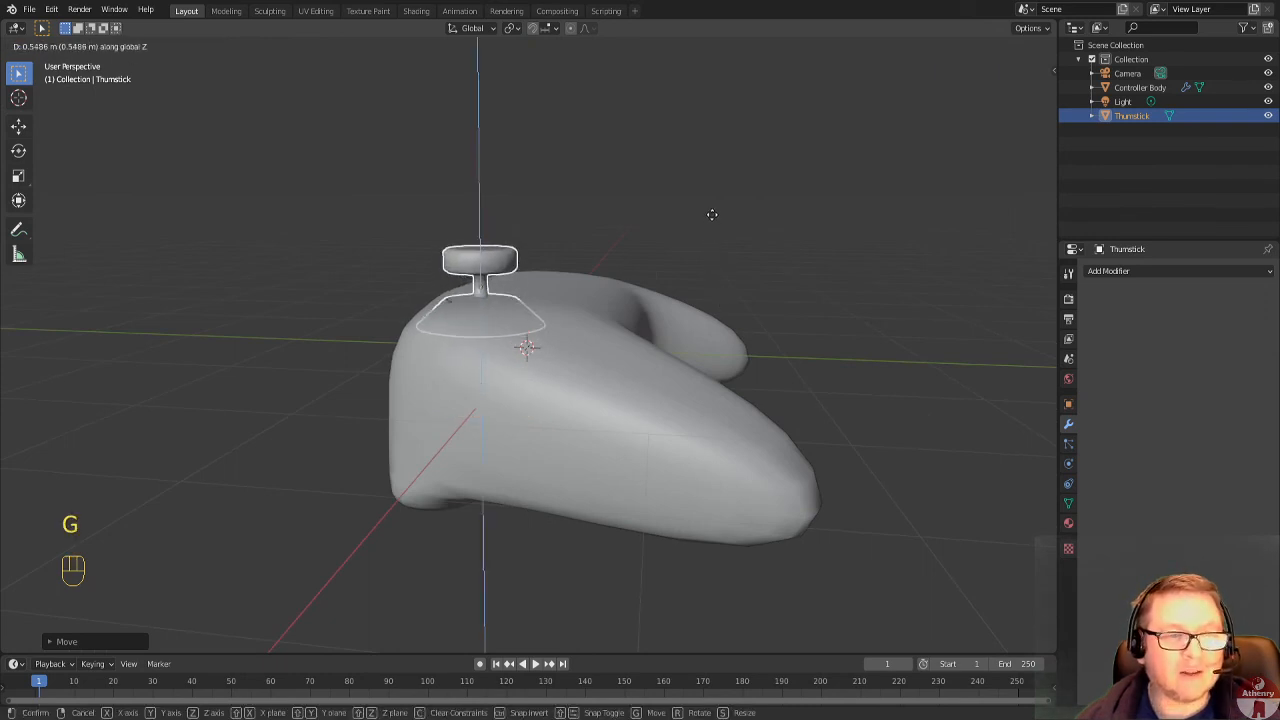
pyautogui.click(711, 209)
# In Edit Mode, nudge the whole thumbstick mesh slightly toward the body's left end.
pyautogui.moveTo(545, 366); pyautogui.dragTo(515, 440, button='middle')
pyautogui.press('Tab')
pyautogui.scroll(-3, 614, 494)
pyautogui.scroll(2, 595, 514)
pyautogui.scroll(3, 483, 408)
pyautogui.press('g')
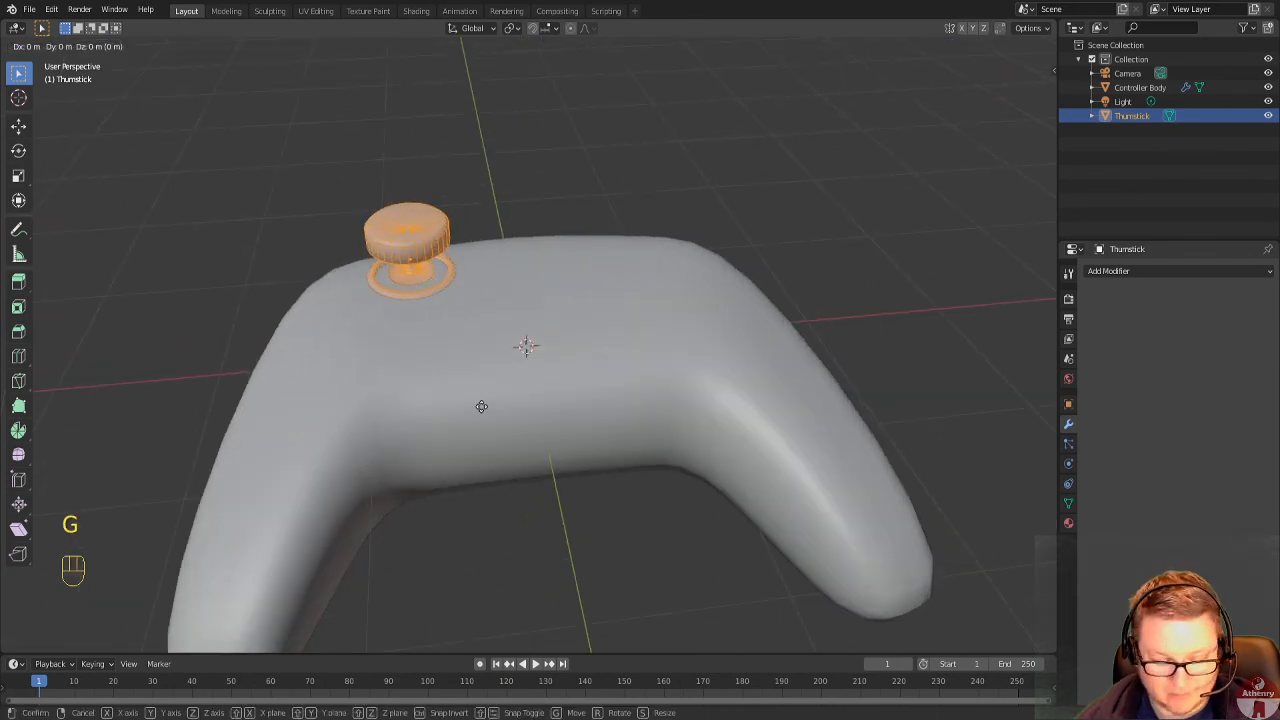
pyautogui.click(467, 410)
# Nudge the thumbstick mesh slightly toward the grips, return to Object Mode and check its seating from above.
pyautogui.moveTo(467, 410); pyautogui.dragTo(609, 338, button='middle')
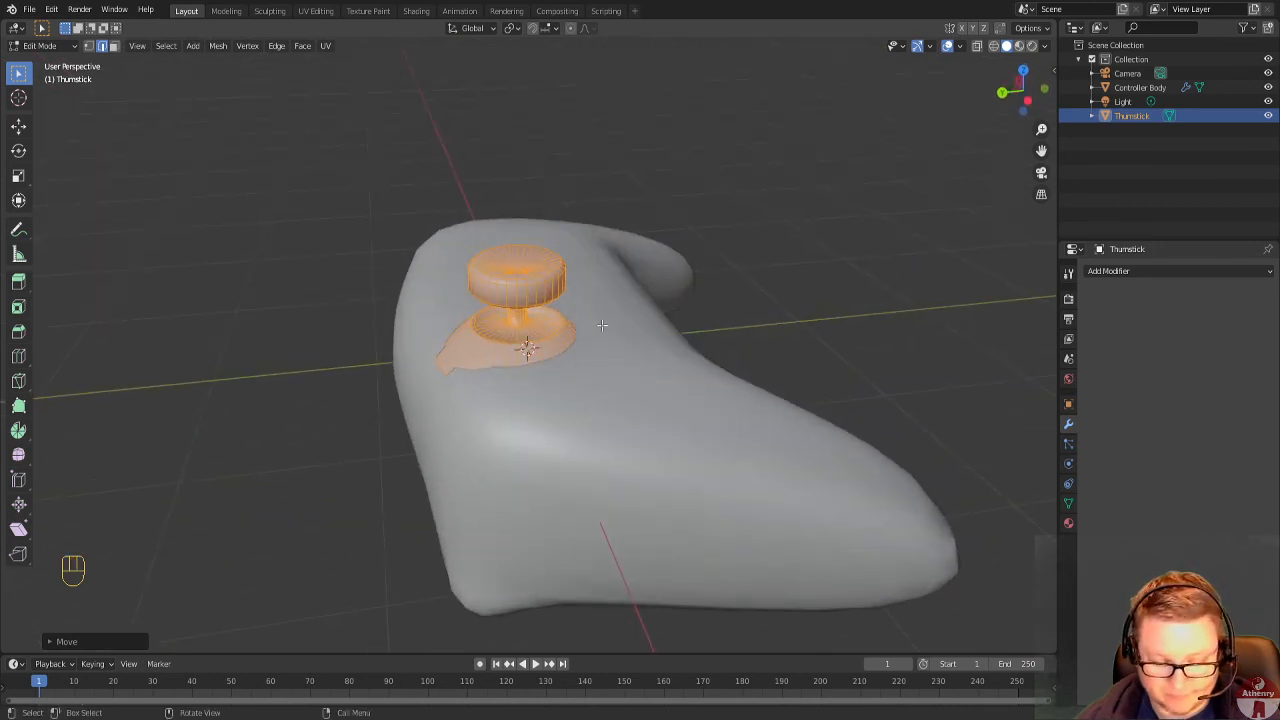
pyautogui.press('g')
pyautogui.click(604, 327)
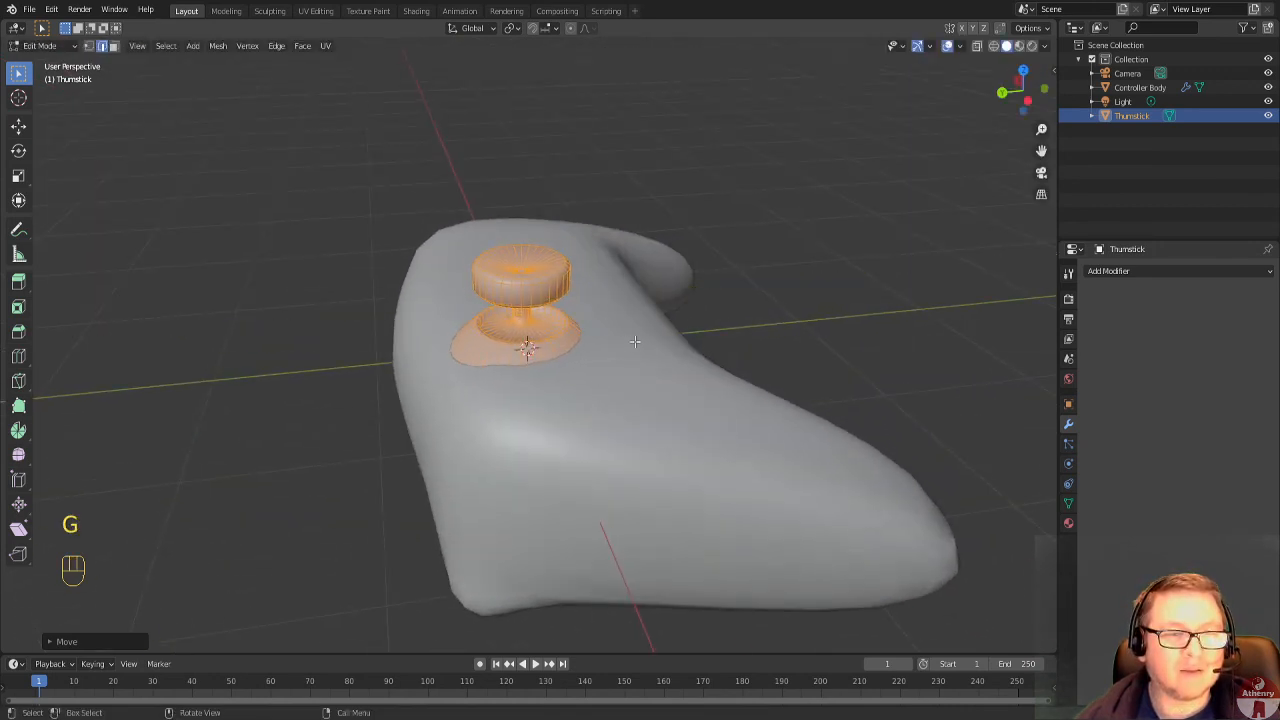
pyautogui.moveTo(634, 341); pyautogui.dragTo(780, 394, button='middle')
pyautogui.press('Tab')
pyautogui.moveTo(876, 405); pyautogui.dragTo(552, 473, button='middle')
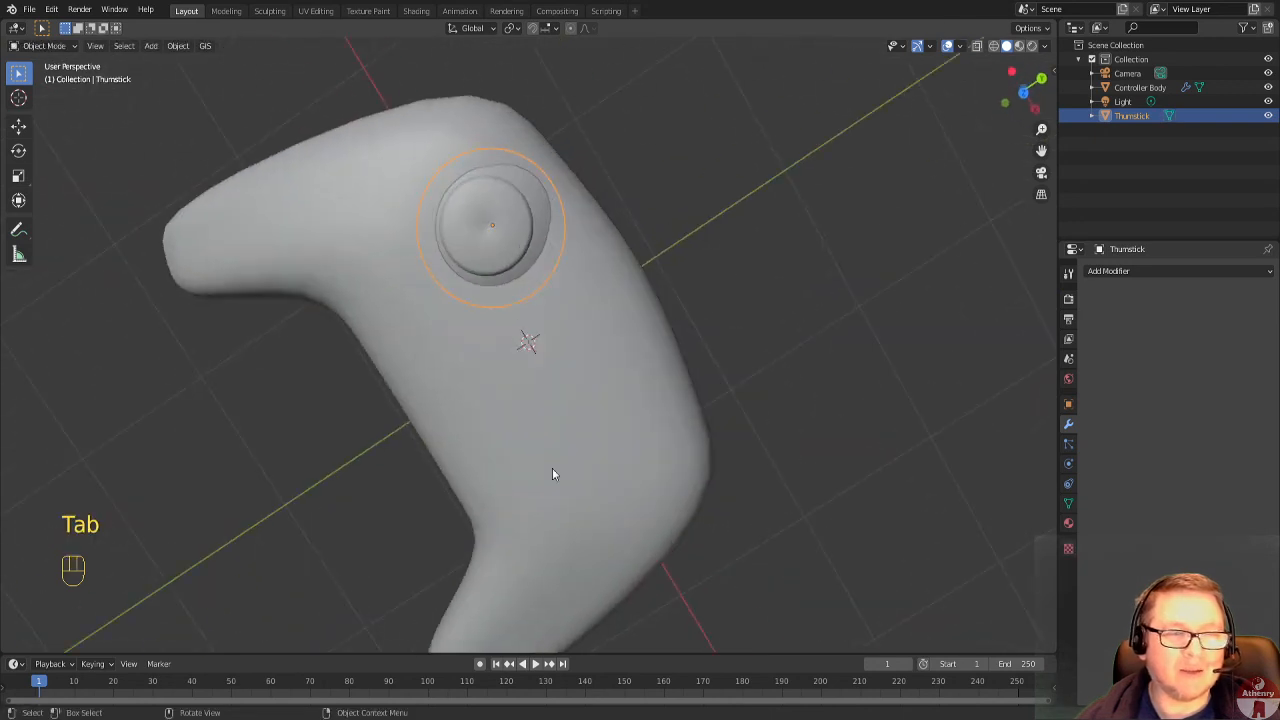
# Deselect the thumbstick and examine its seating on the controller body from the grip side.
pyautogui.click(865, 336)
pyautogui.moveTo(865, 336); pyautogui.dragTo(624, 415, button='middle')
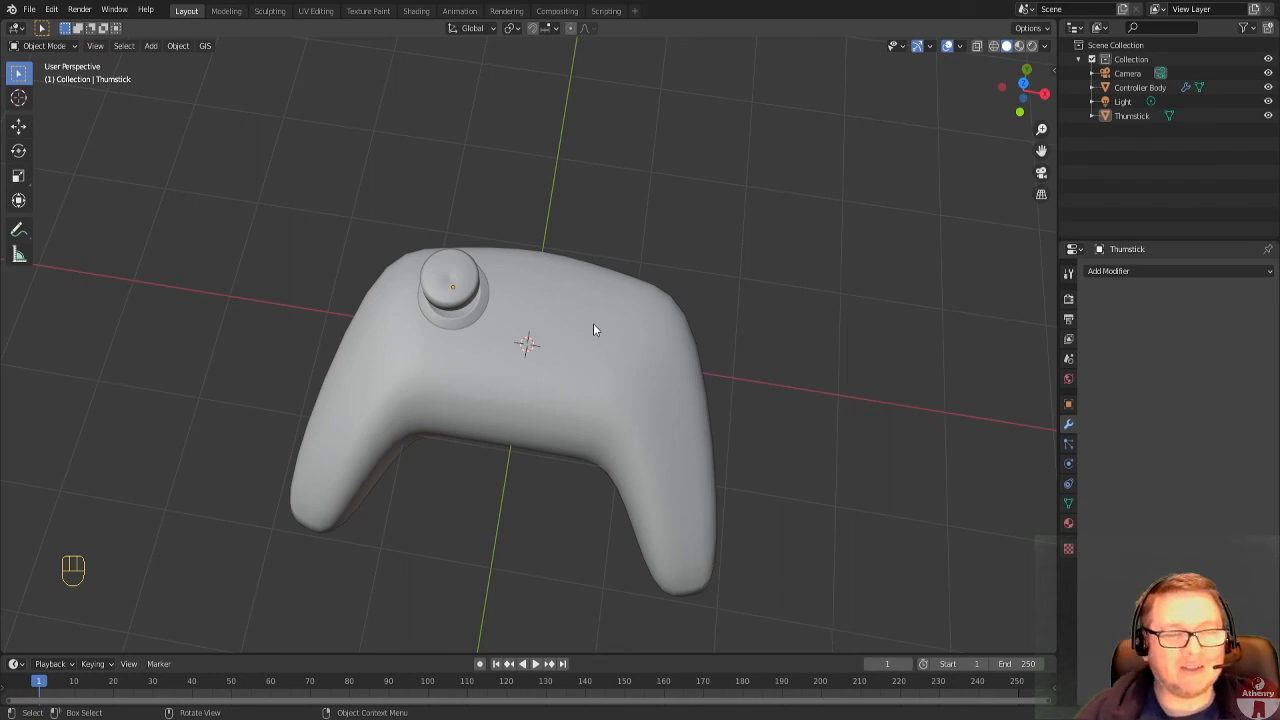
pyautogui.moveTo(506, 379); pyautogui.dragTo(528, 340, button='middle')
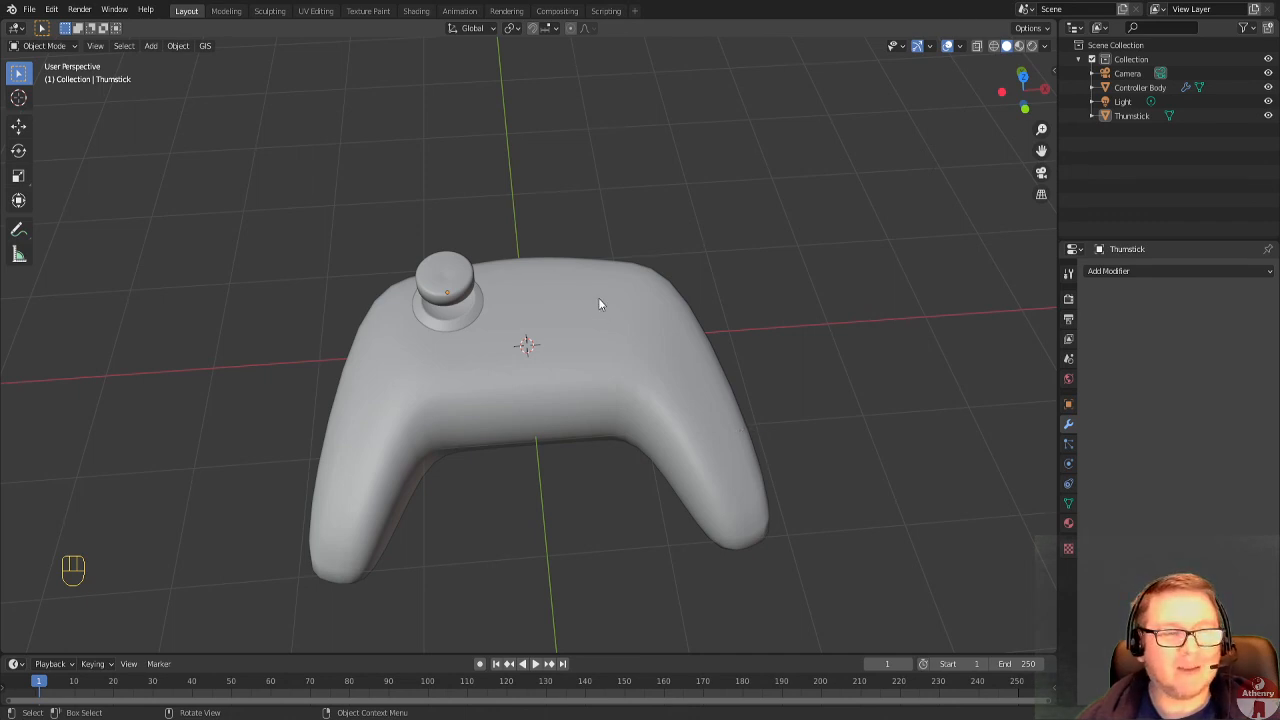
# Undo the thumbstick's placement edits back to its position at the world origin, and show the model in wireframe shading.
pyautogui.hotkey('ctrl', 'z')
pyautogui.hotkey('ctrl', 'z')
pyautogui.hotkey('ctrl', 'z')
pyautogui.hotkey('ctrl', 'z')
pyautogui.hotkey('ctrl', 'z')
pyautogui.hotkey('ctrl', 'z')
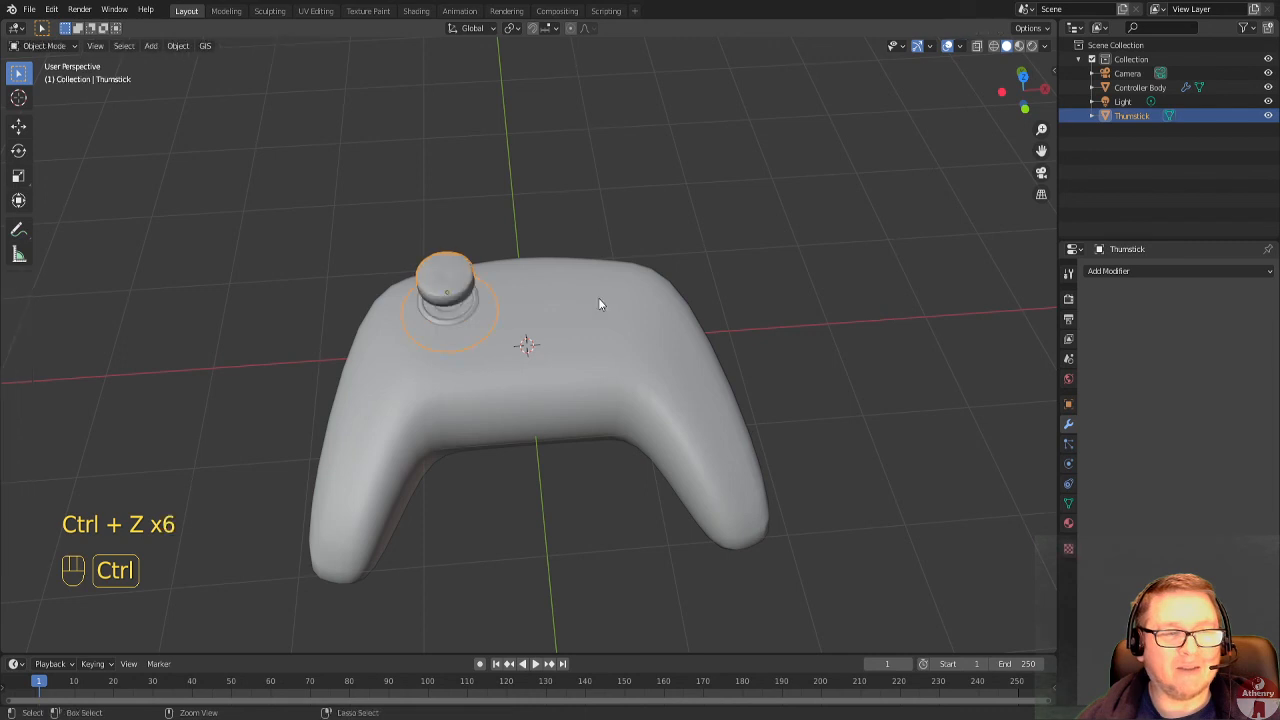
pyautogui.hotkey('ctrl', 'z')
pyautogui.hotkey('ctrl', 'z')
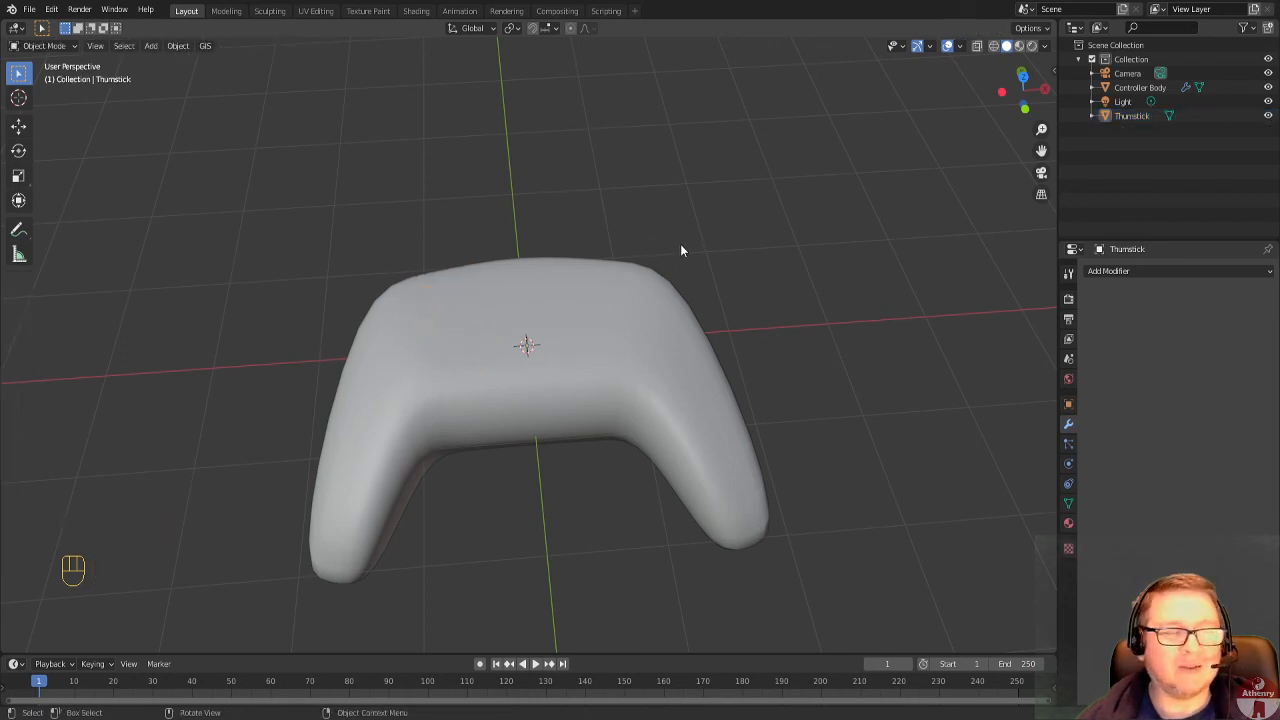
pyautogui.moveTo(746, 275); pyautogui.dragTo(743, 296, button='middle')
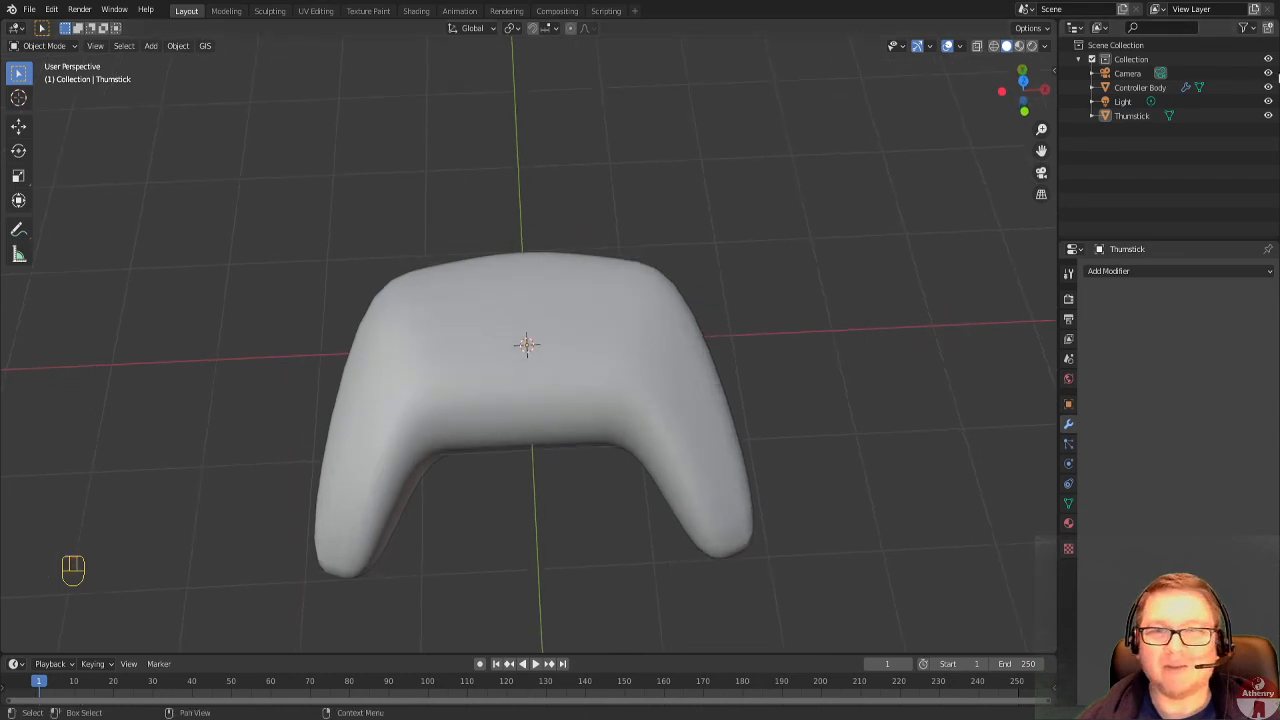
pyautogui.click(993, 47)
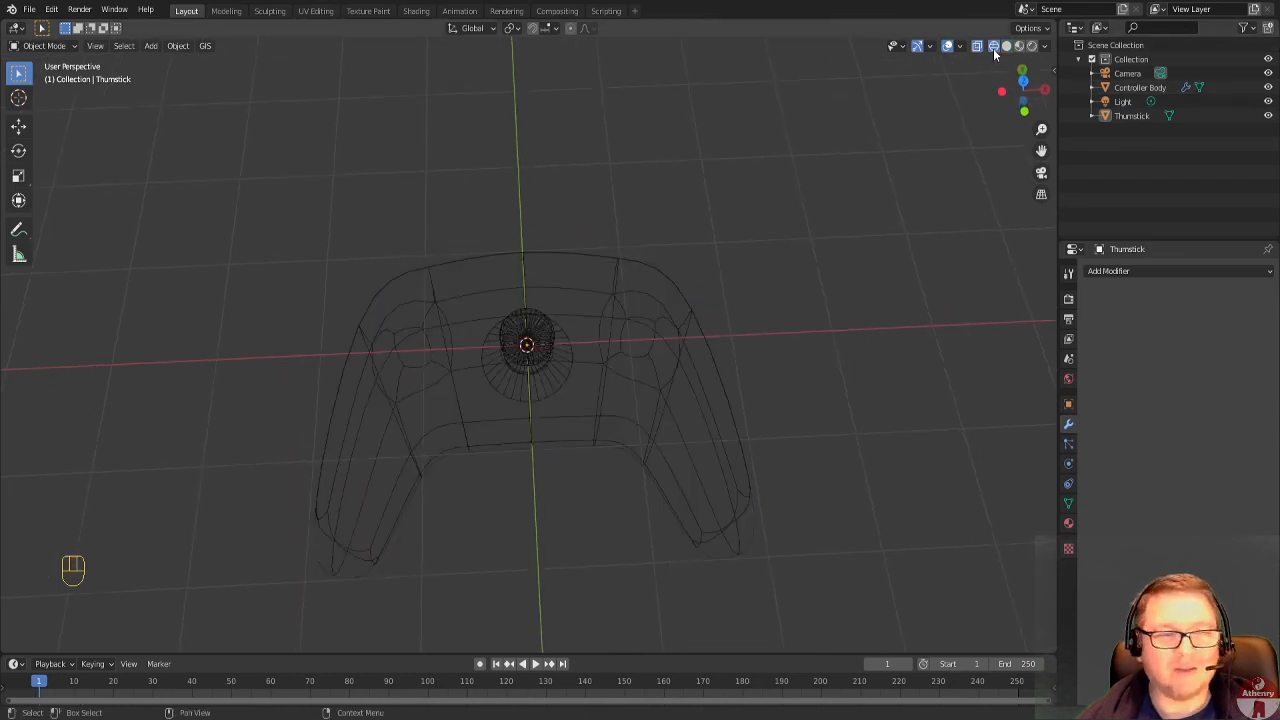